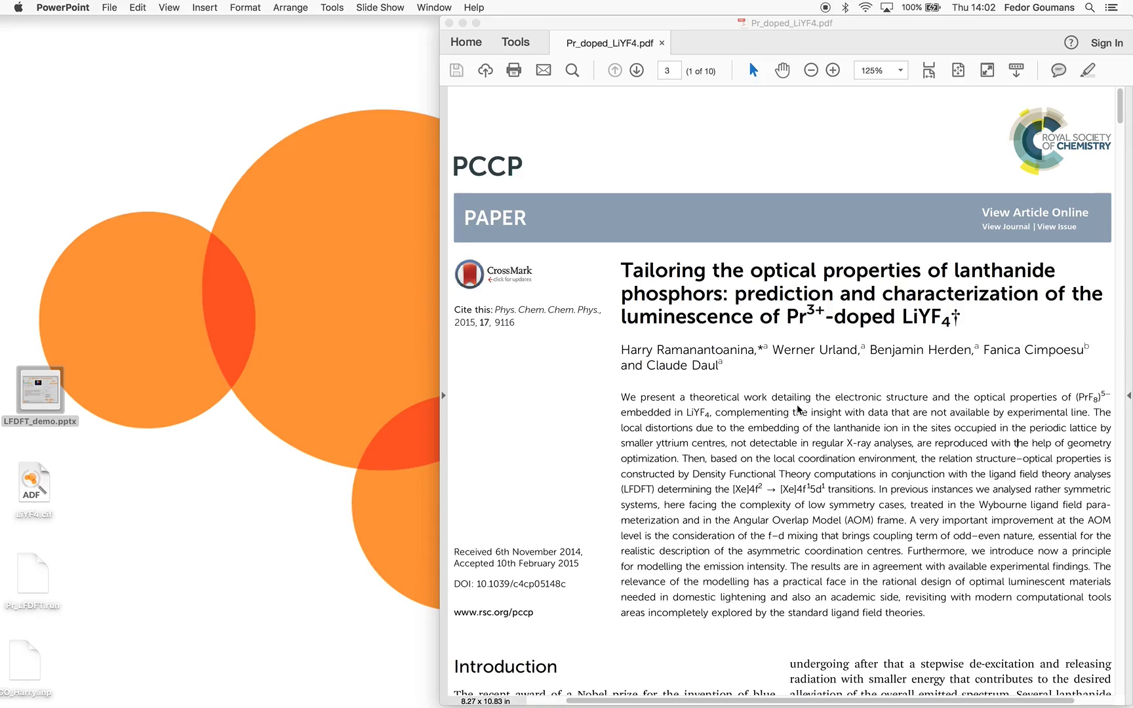
# Look through the Pr-doped LiYF4 paper, from the abstract to the cluster figures and the calculated multiplet energy levels
pyautogui.scroll(-5, 792, 403)
pyautogui.scroll(-20, 792, 403)
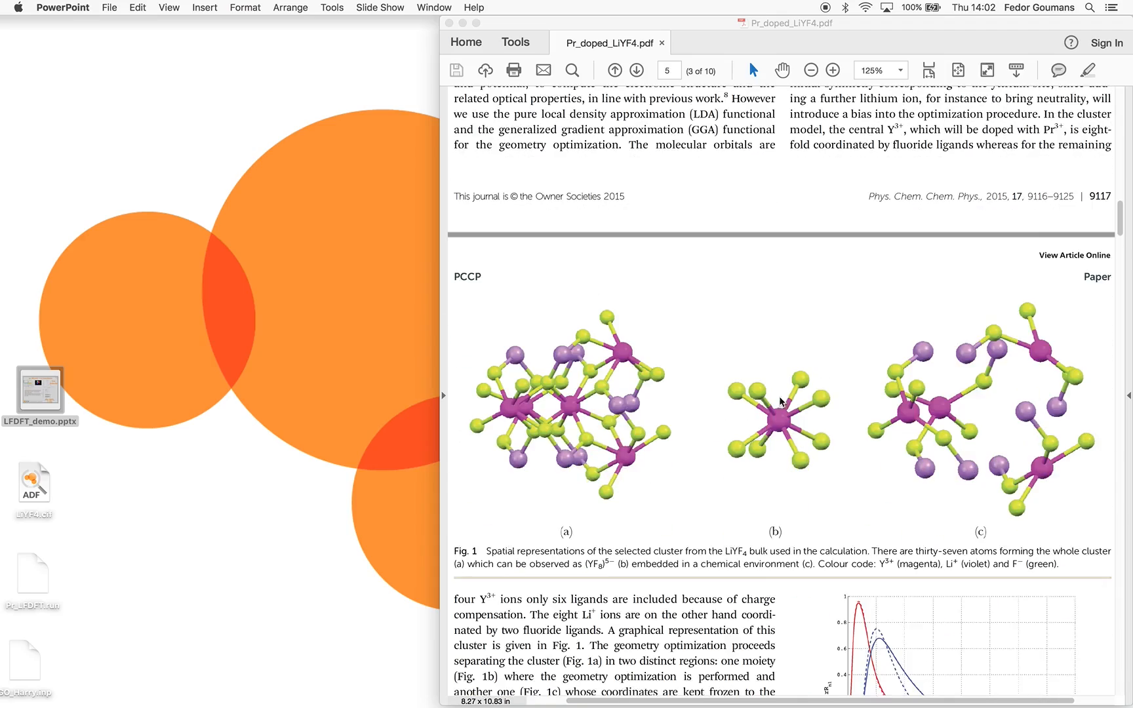
pyautogui.scroll(-4, 699, 466)
pyautogui.scroll(-12, 699, 467)
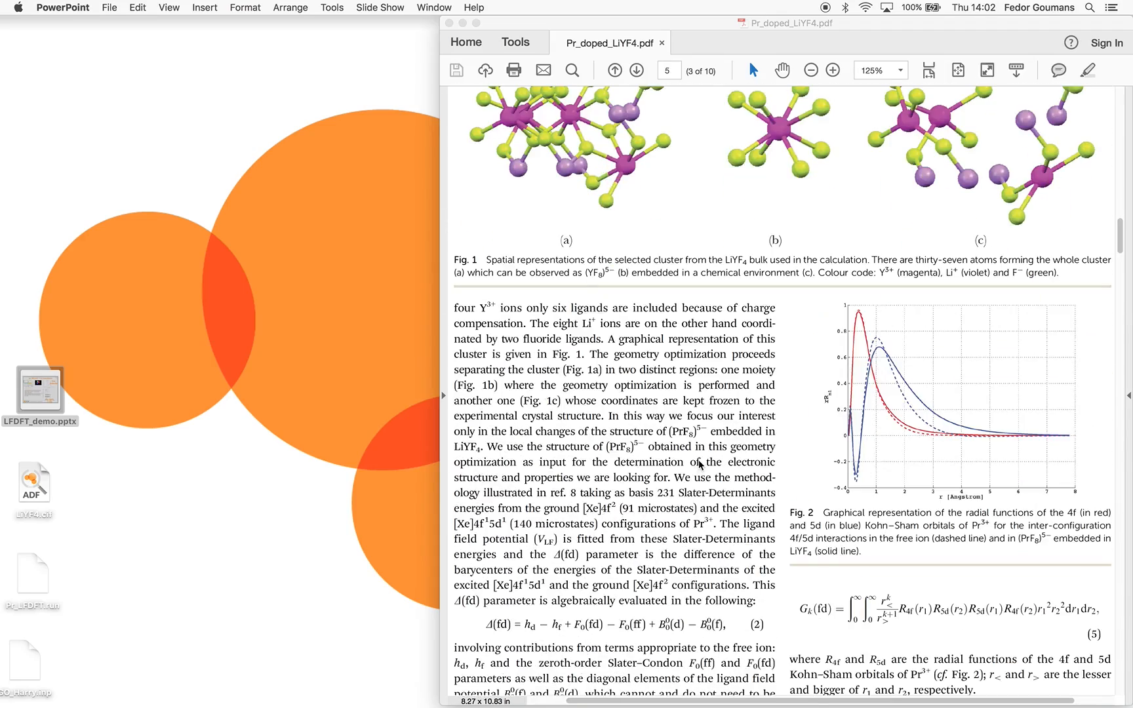
pyautogui.scroll(-20, 699, 465)
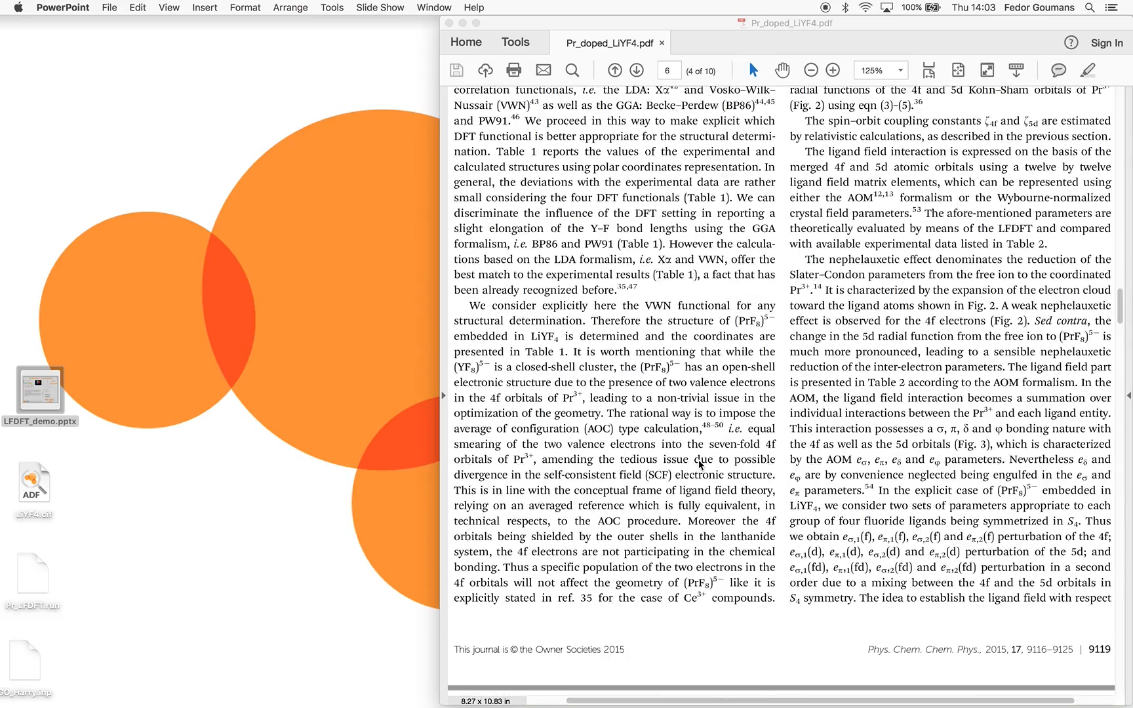
pyautogui.scroll(-20, 703, 464)
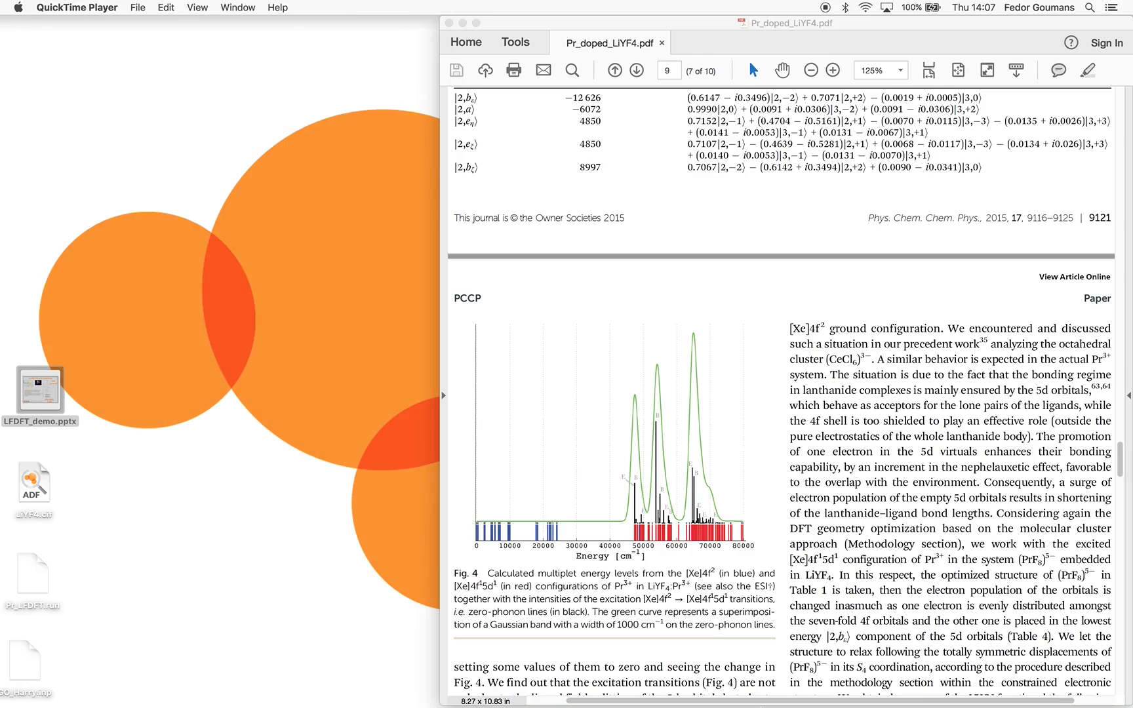
# Switch to ADFjobs and start a new ADFinput calculation
pyautogui.moveTo(739, 682)
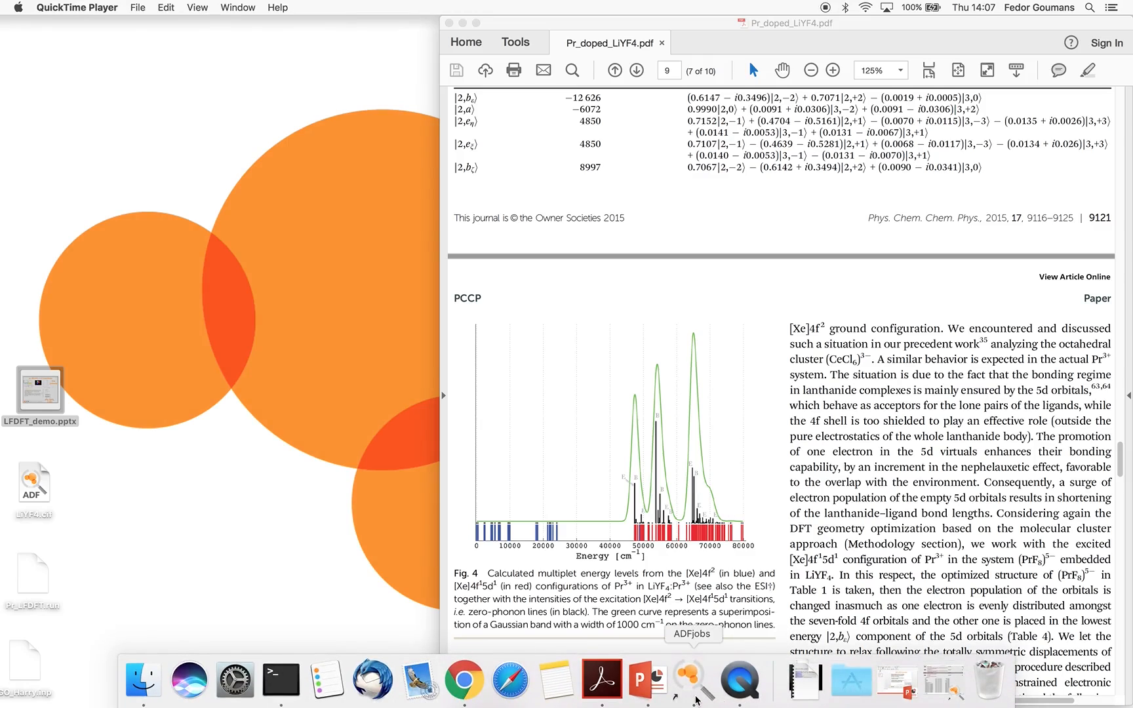
pyautogui.click(696, 699)
pyautogui.rightClick(696, 697)
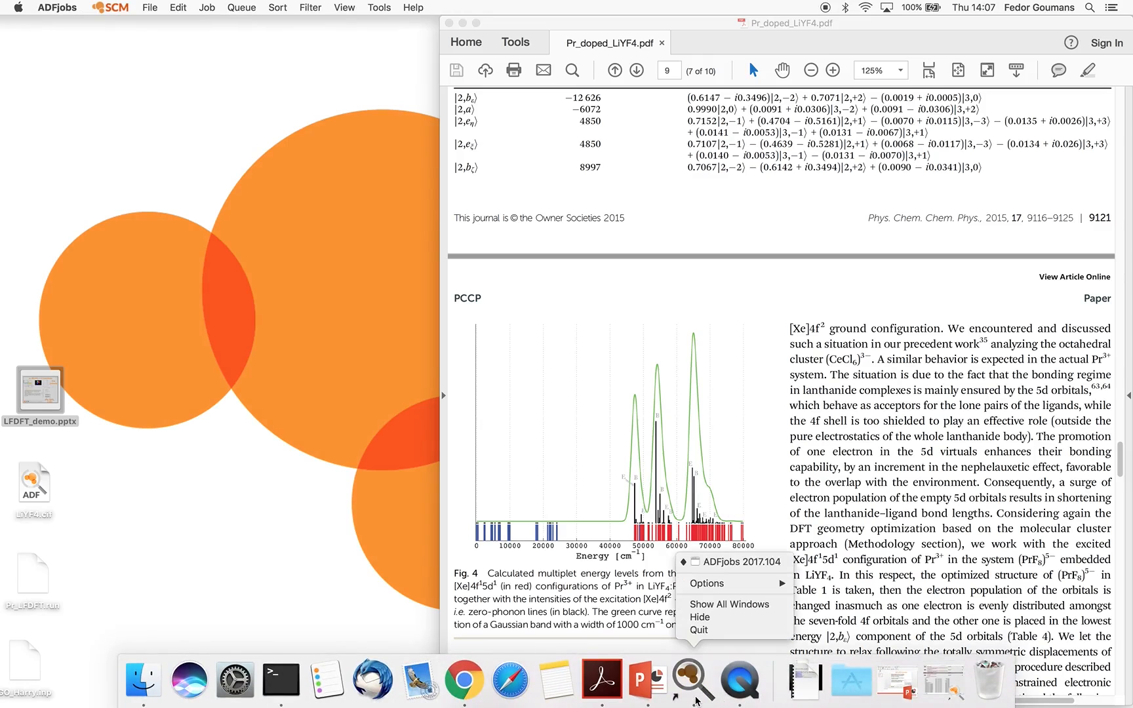
pyautogui.click(725, 563)
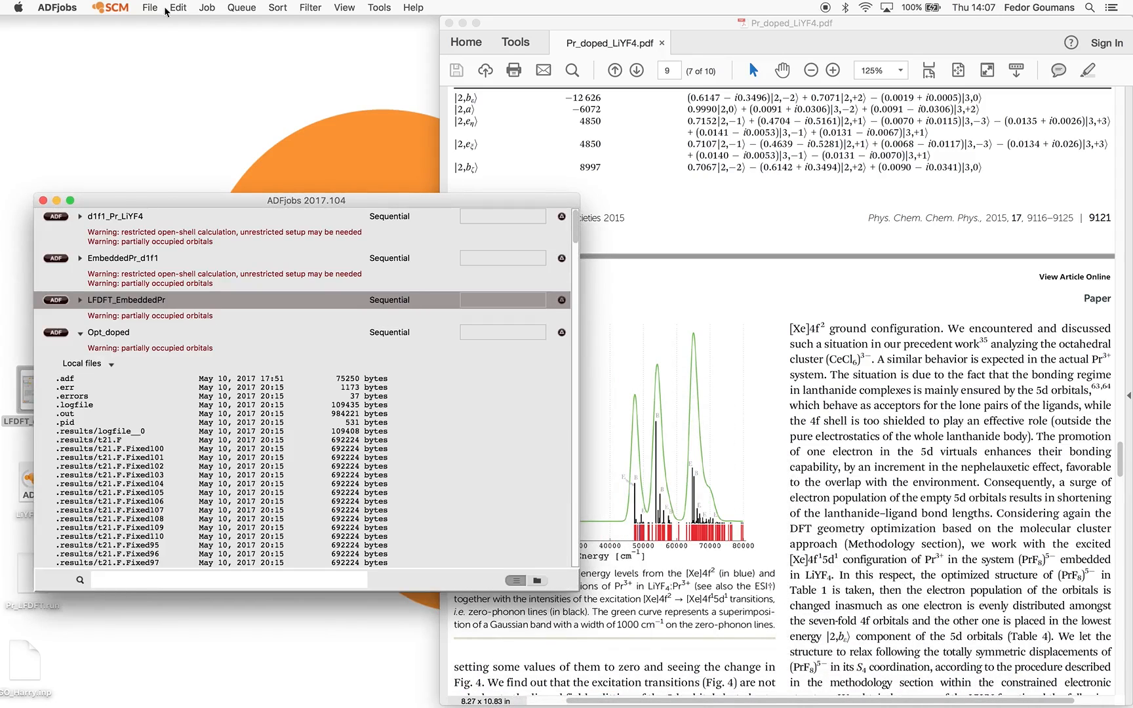
pyautogui.click(114, 8)
pyautogui.click(122, 24)
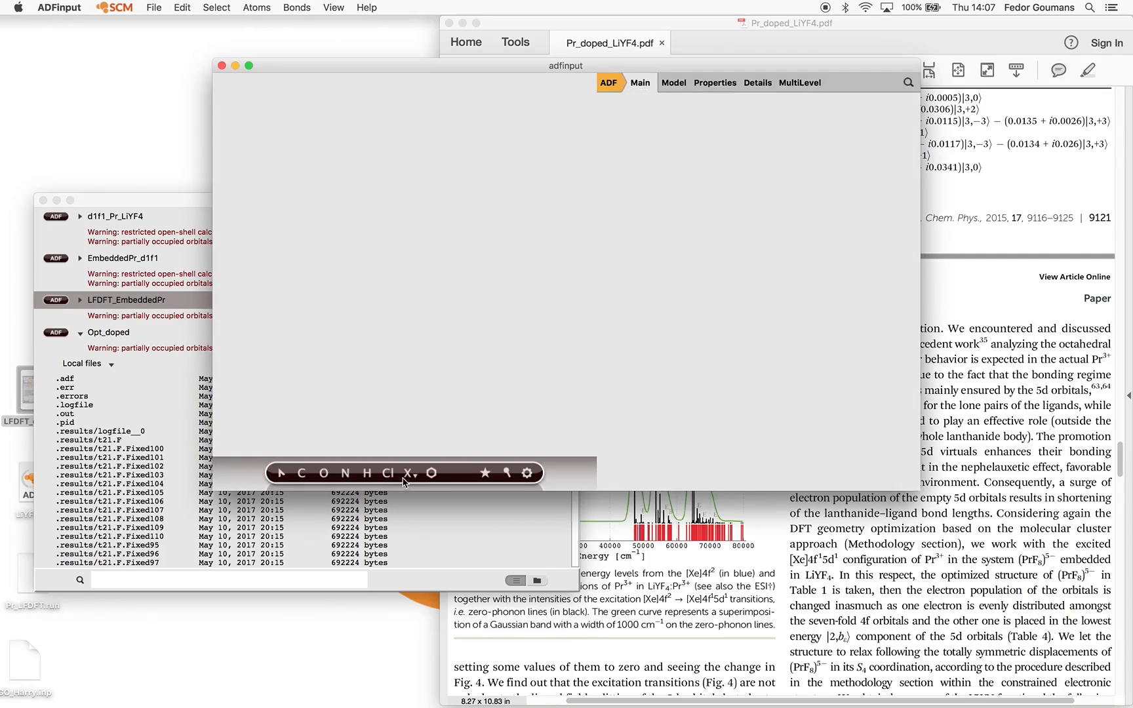
# Place a single praseodymium (Pr) atom in the empty molecule view and leave the atom tool
pyautogui.click(409, 474)
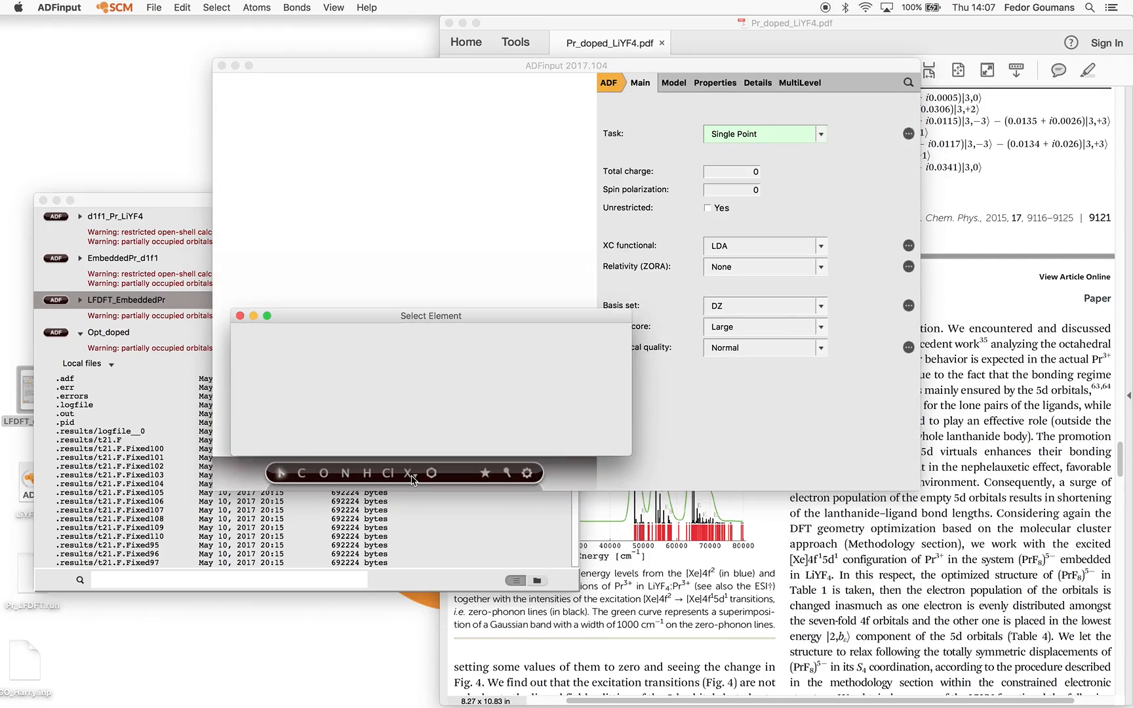
pyautogui.click(288, 439)
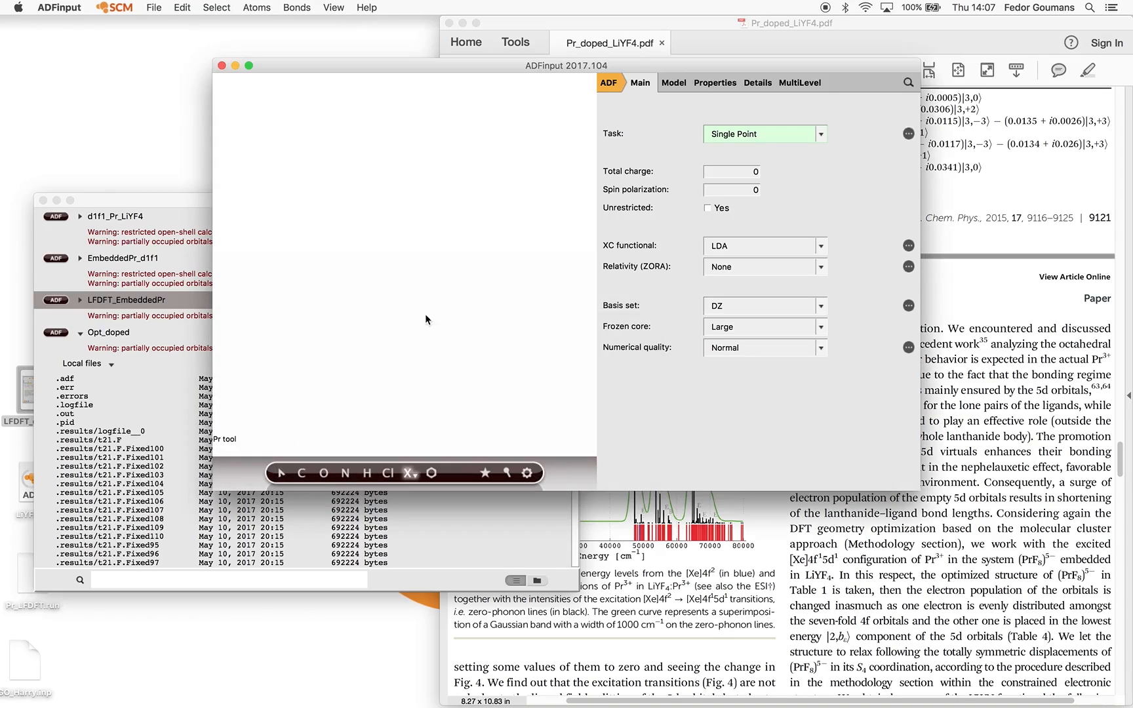
pyautogui.click(403, 248)
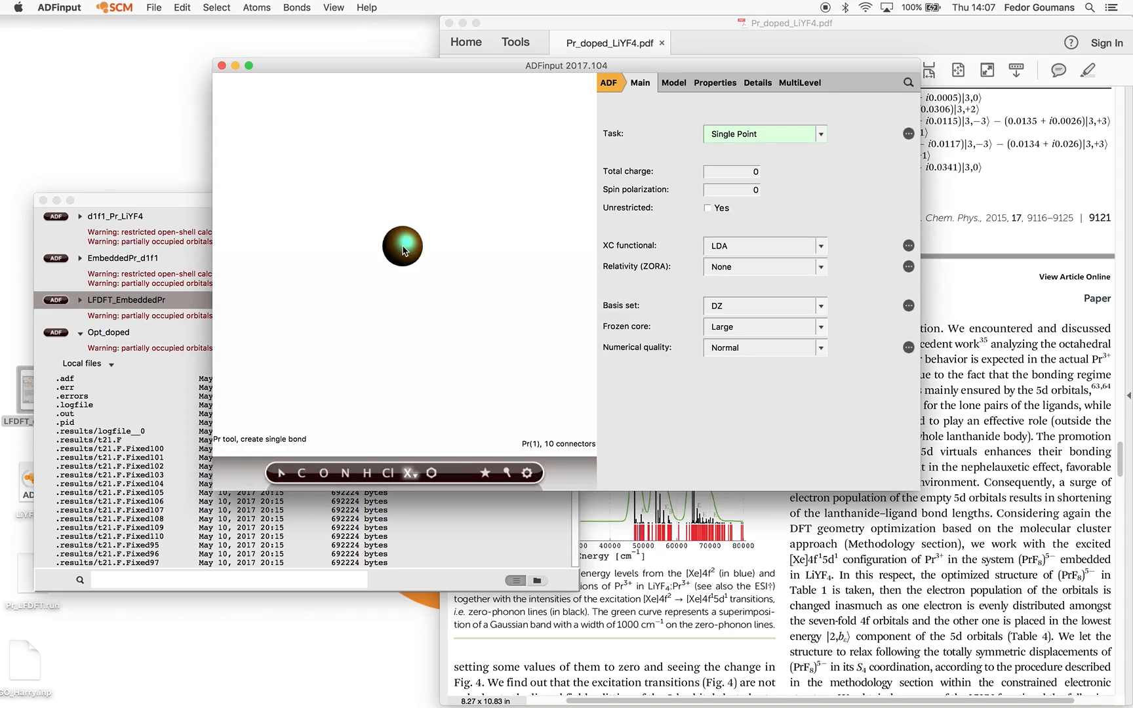
pyautogui.press('Escape')
# Configure the calculation with Scalar relativity (ZORA), the TZP basis set, frozen core None and Good numerical quality
pyautogui.click(749, 268)
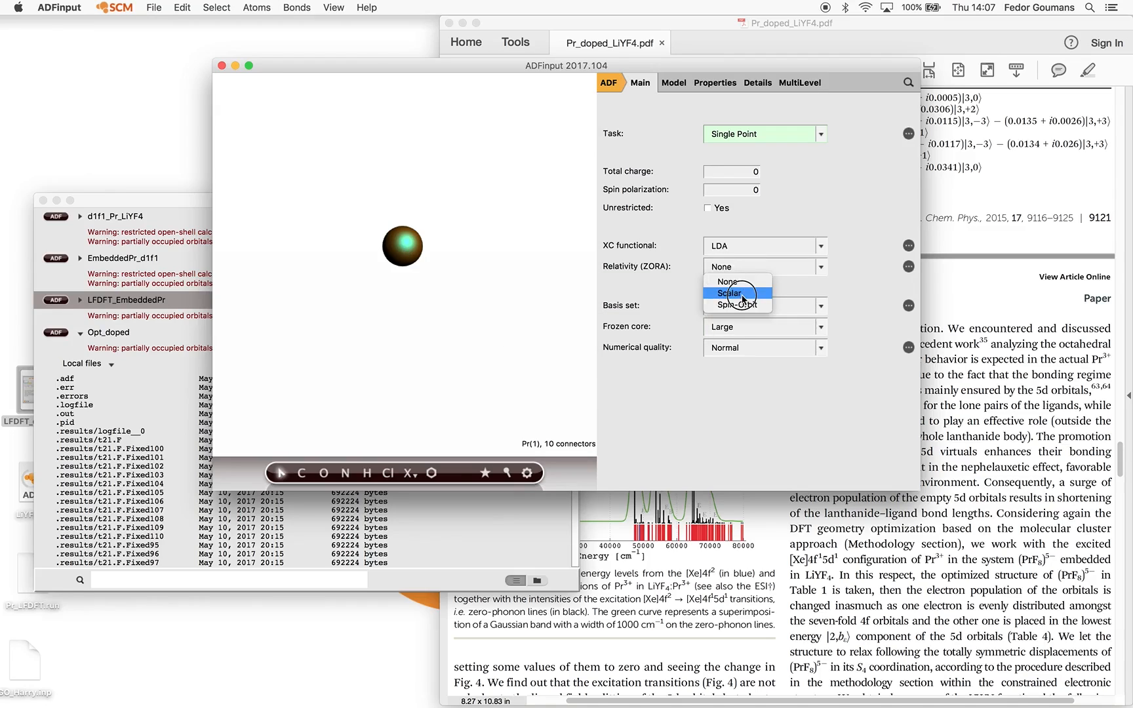
pyautogui.click(743, 293)
pyautogui.click(742, 304)
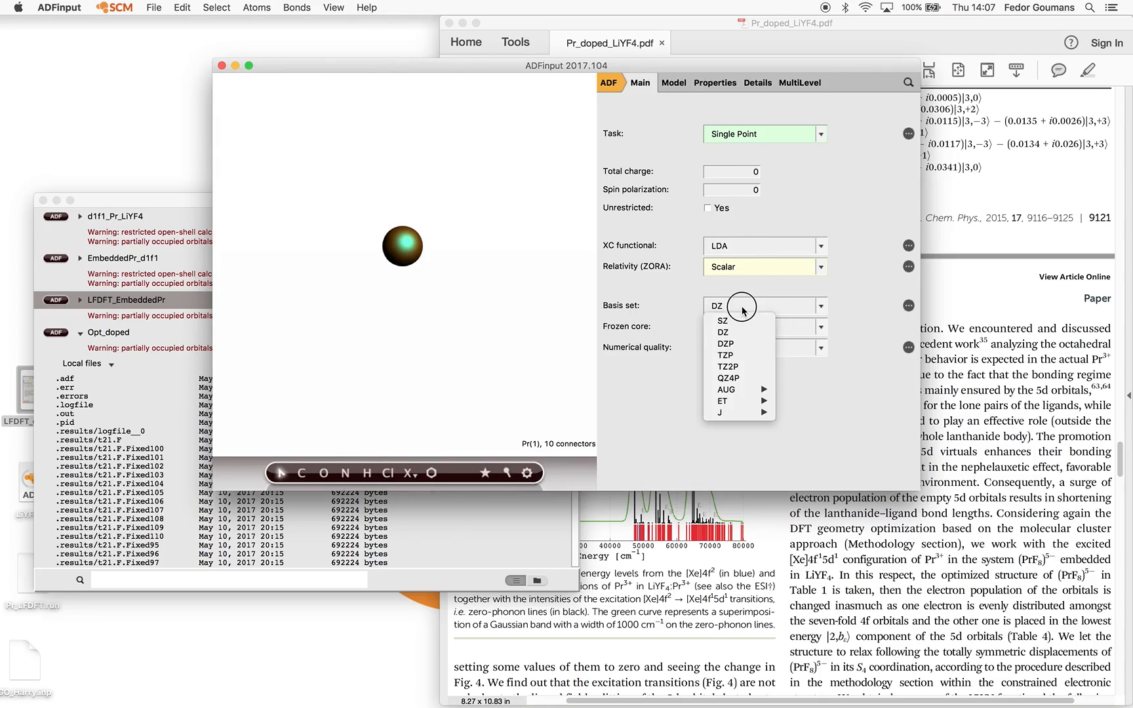
pyautogui.click(746, 359)
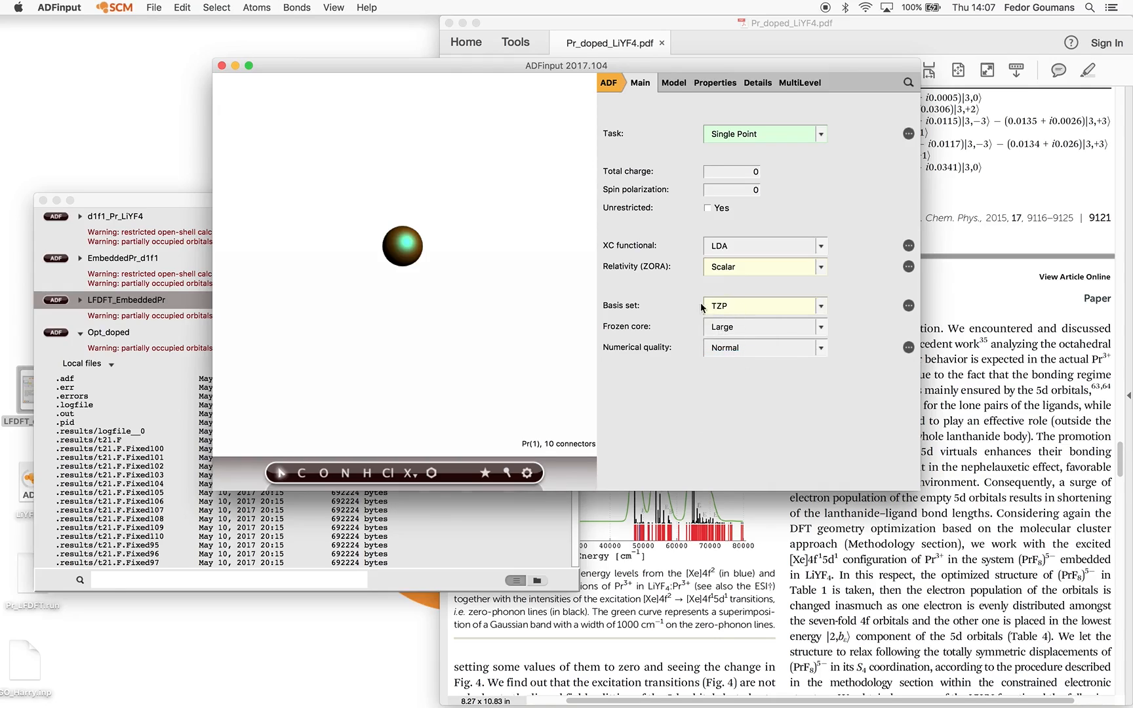
pyautogui.click(743, 327)
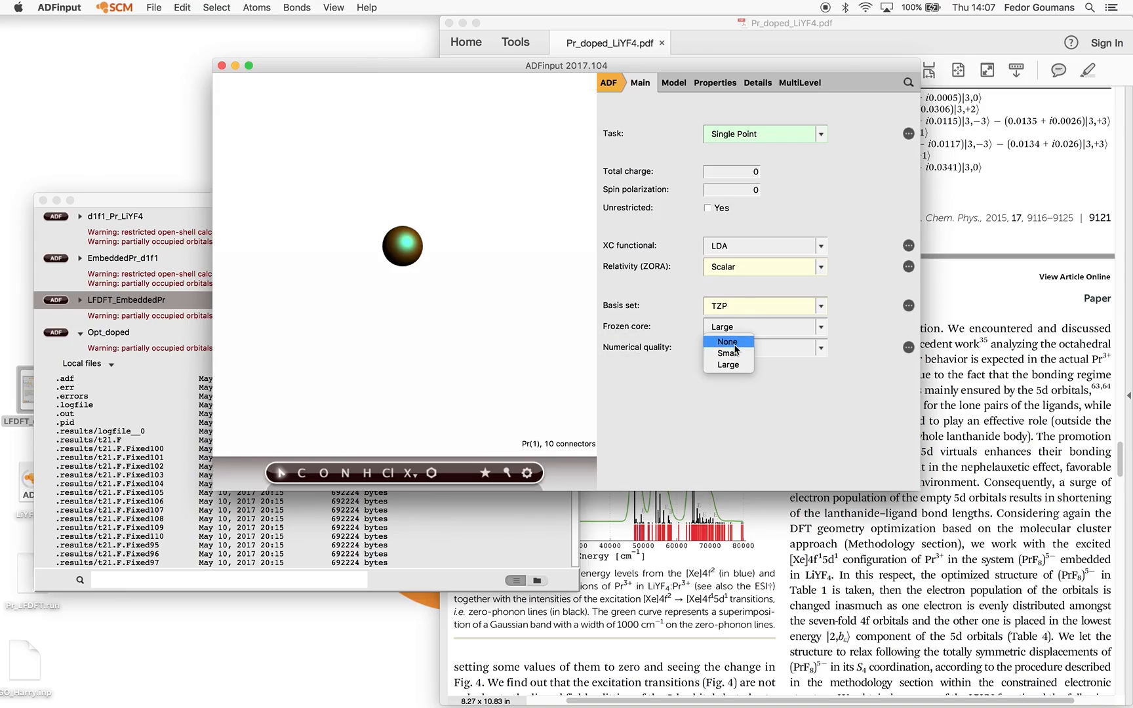
pyautogui.click(735, 346)
pyautogui.click(736, 349)
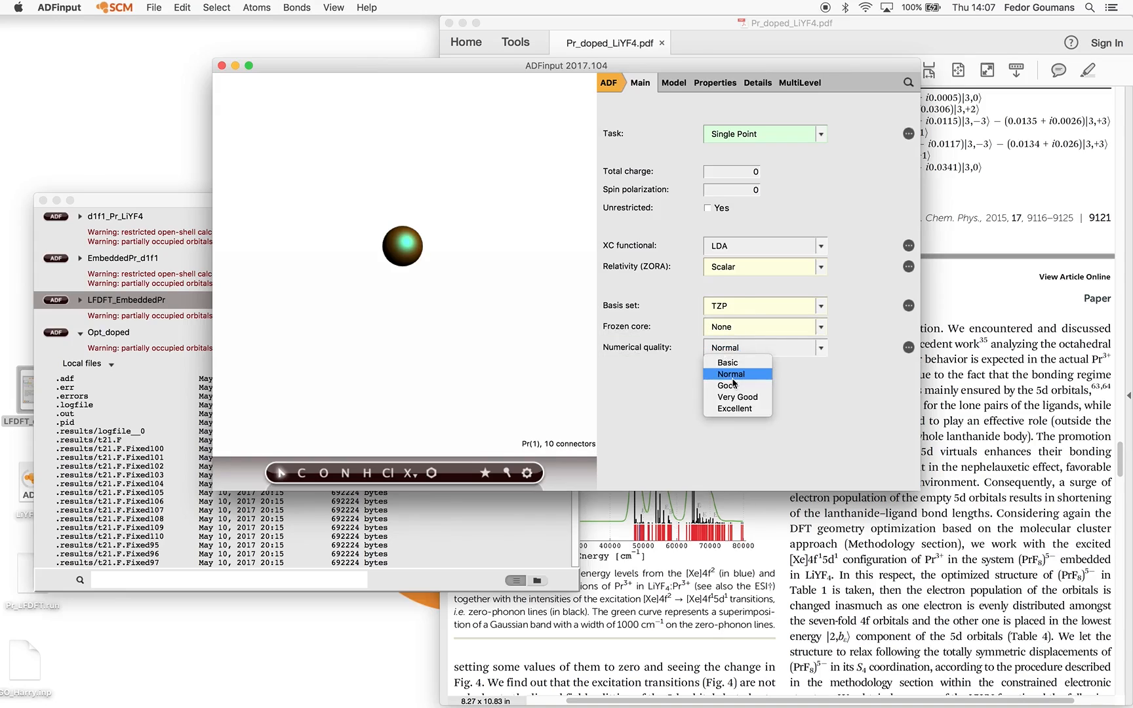
pyautogui.click(736, 386)
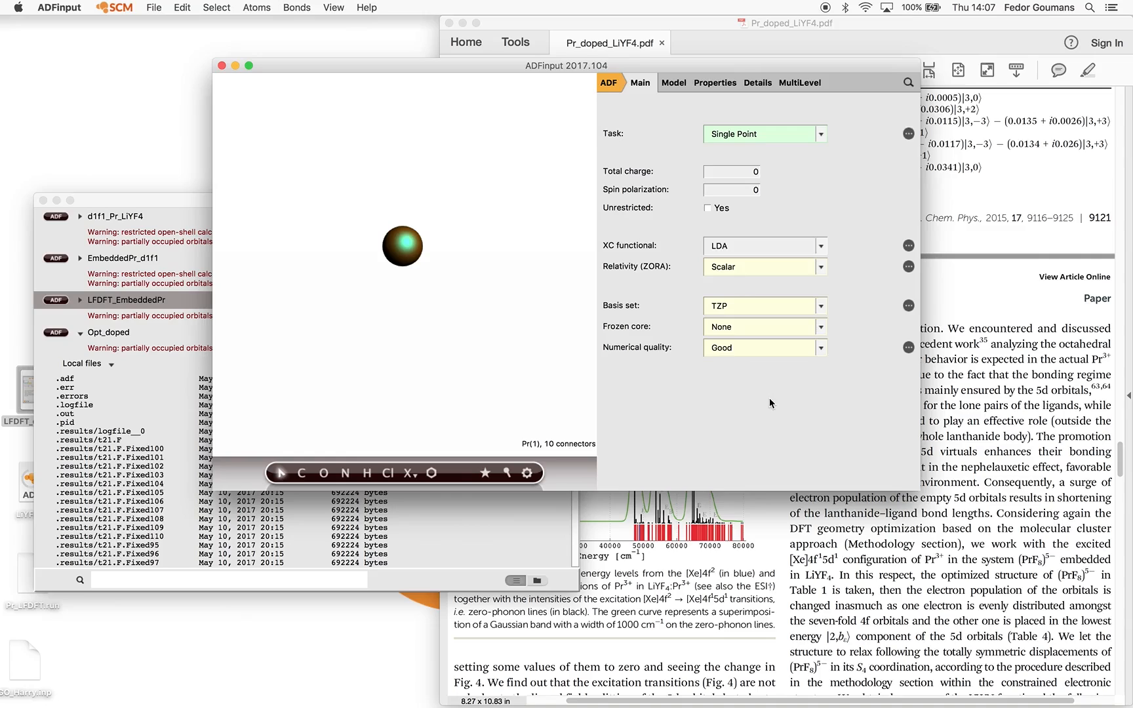
# Set the molecular symmetry symbol to NOSYM and return to the main calculation settings
pyautogui.click(757, 82)
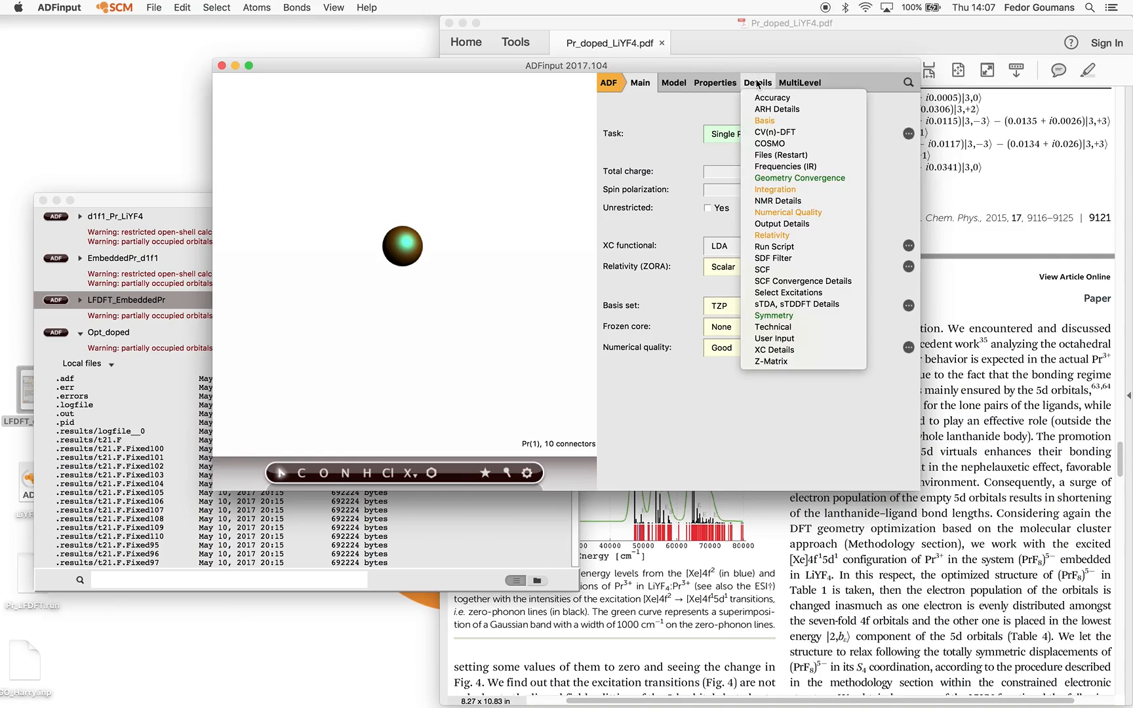
pyautogui.click(805, 317)
pyautogui.click(802, 154)
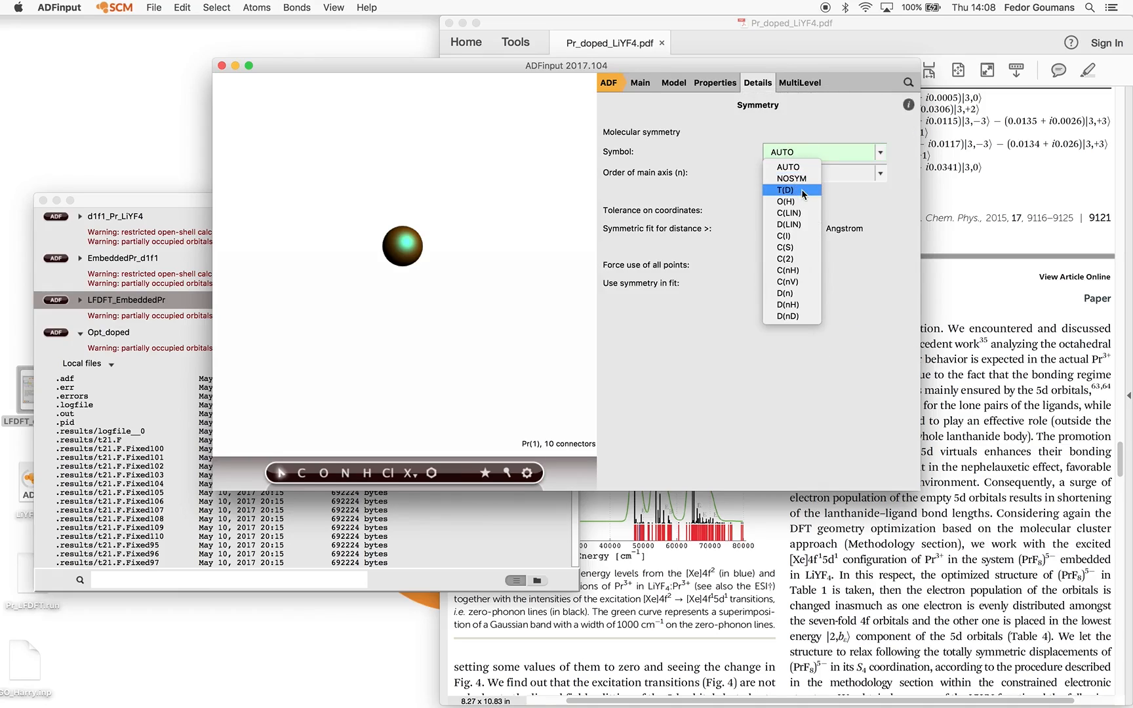
pyautogui.click(801, 179)
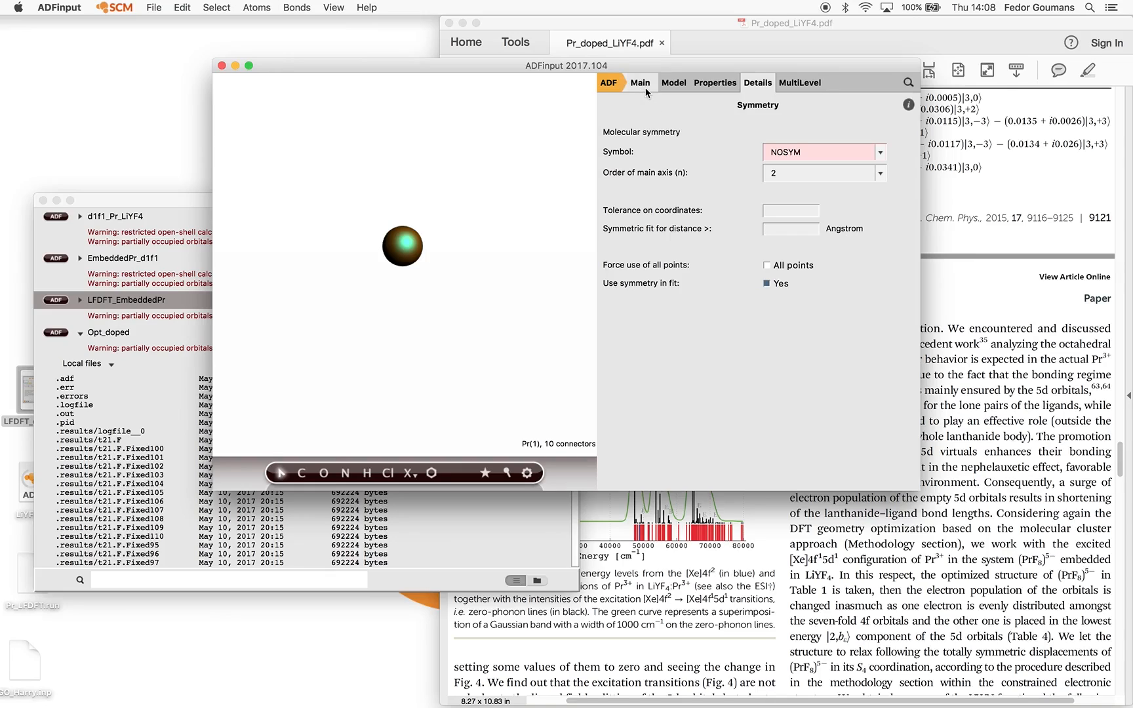
pyautogui.click(645, 90)
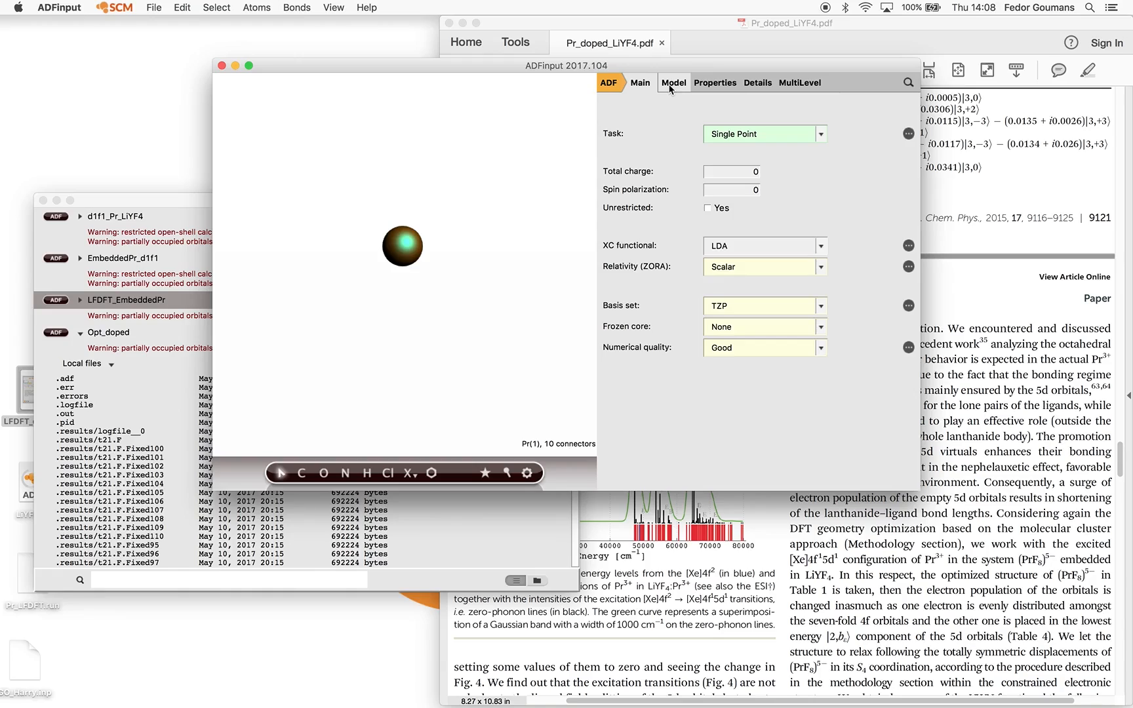
# Open the User Input text area in the calculation details
pyautogui.click(758, 86)
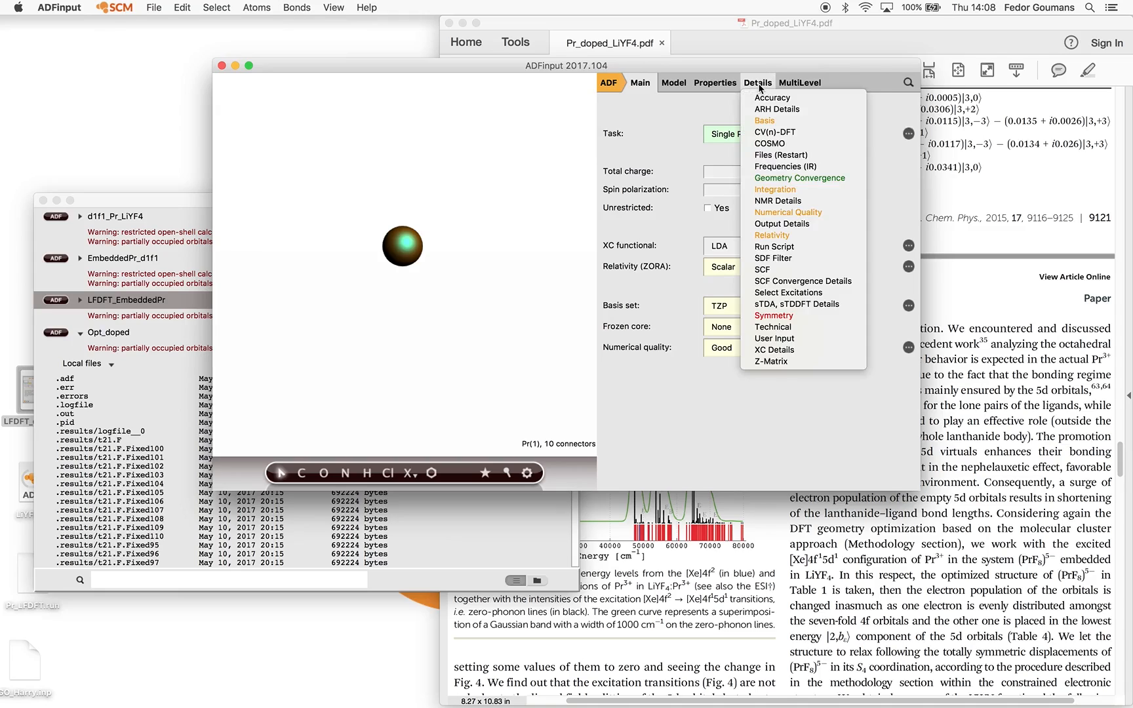
pyautogui.click(785, 339)
pyautogui.click(618, 134)
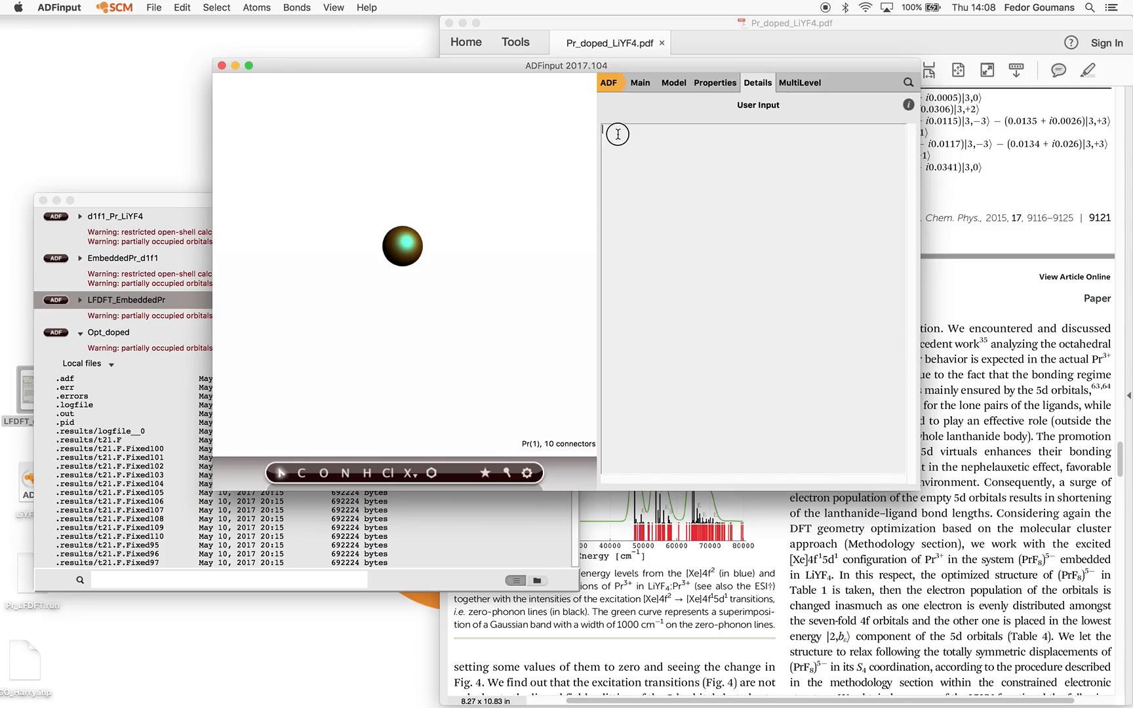
# Run an ADF guess from the Spin and Occupation settings to generate the orbital levels and occupations
pyautogui.click(672, 86)
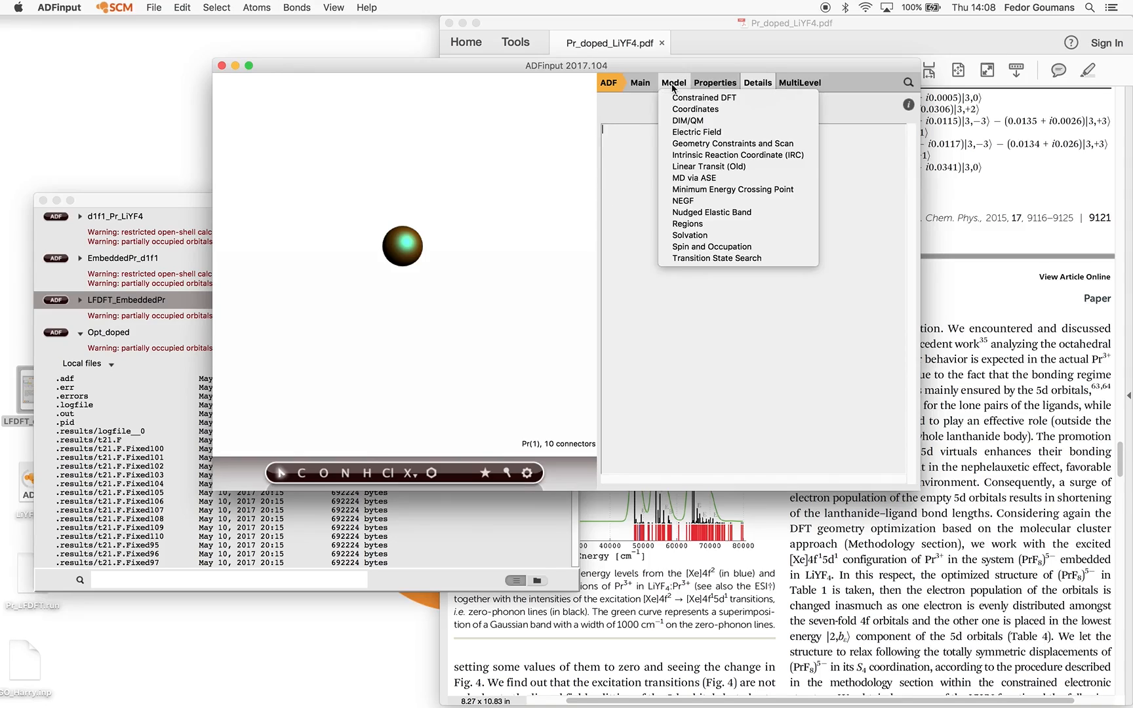
pyautogui.click(740, 249)
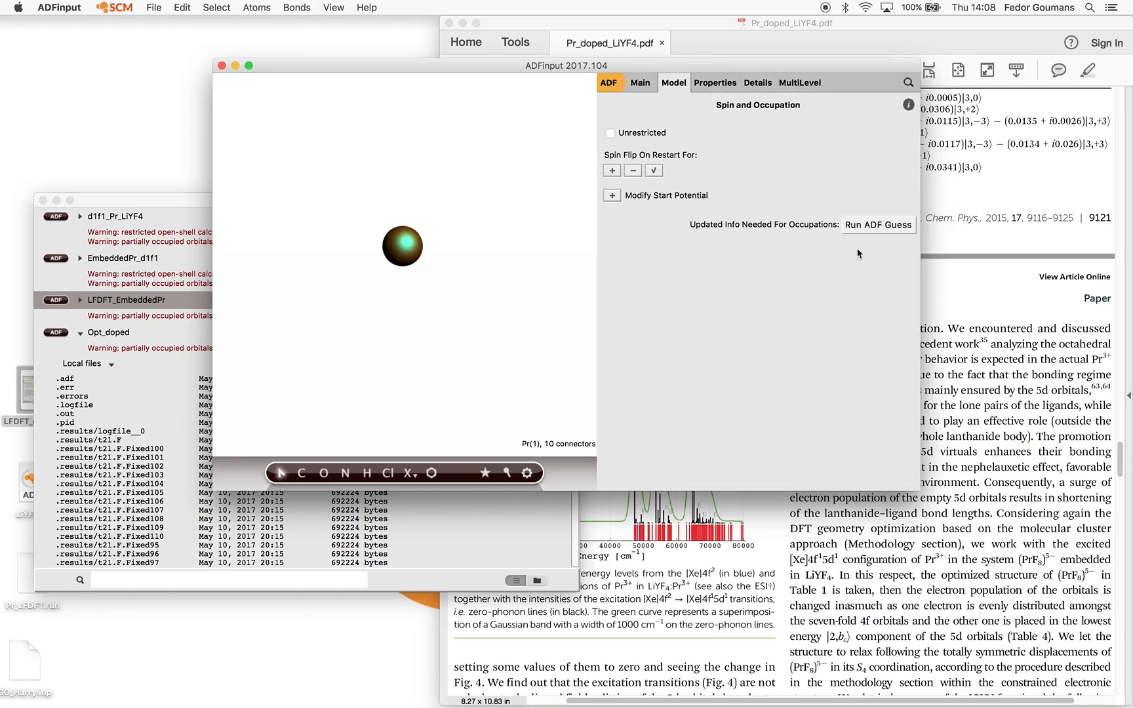
pyautogui.click(872, 226)
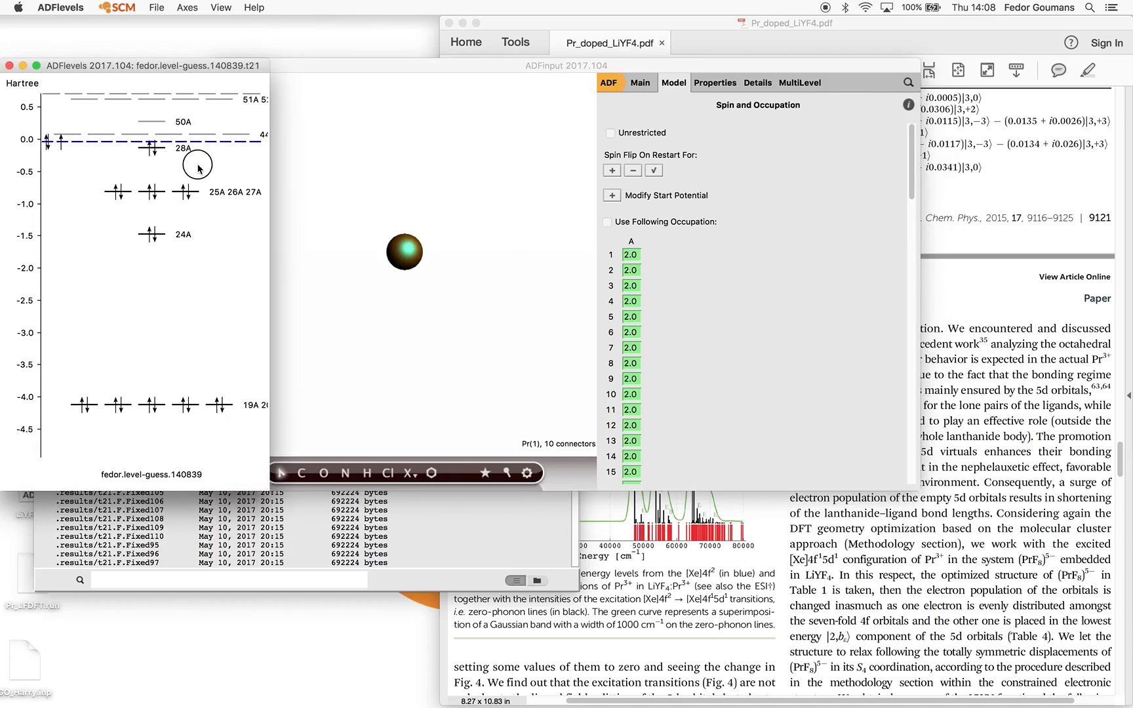
# Examine the Pr energy level diagram closely around the highest occupied orbitals and the nearby empty levels
pyautogui.moveTo(197, 163); pyautogui.dragTo(203, 246)
pyautogui.scroll(3, 199, 245)
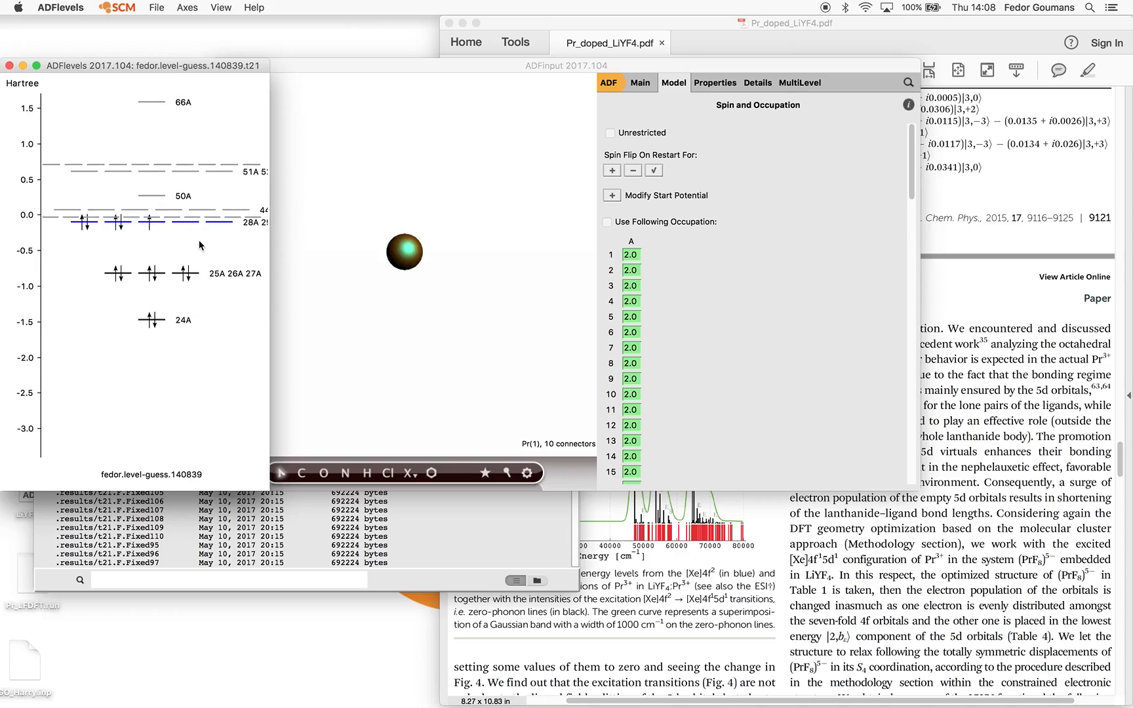
pyautogui.scroll(-3, 199, 245)
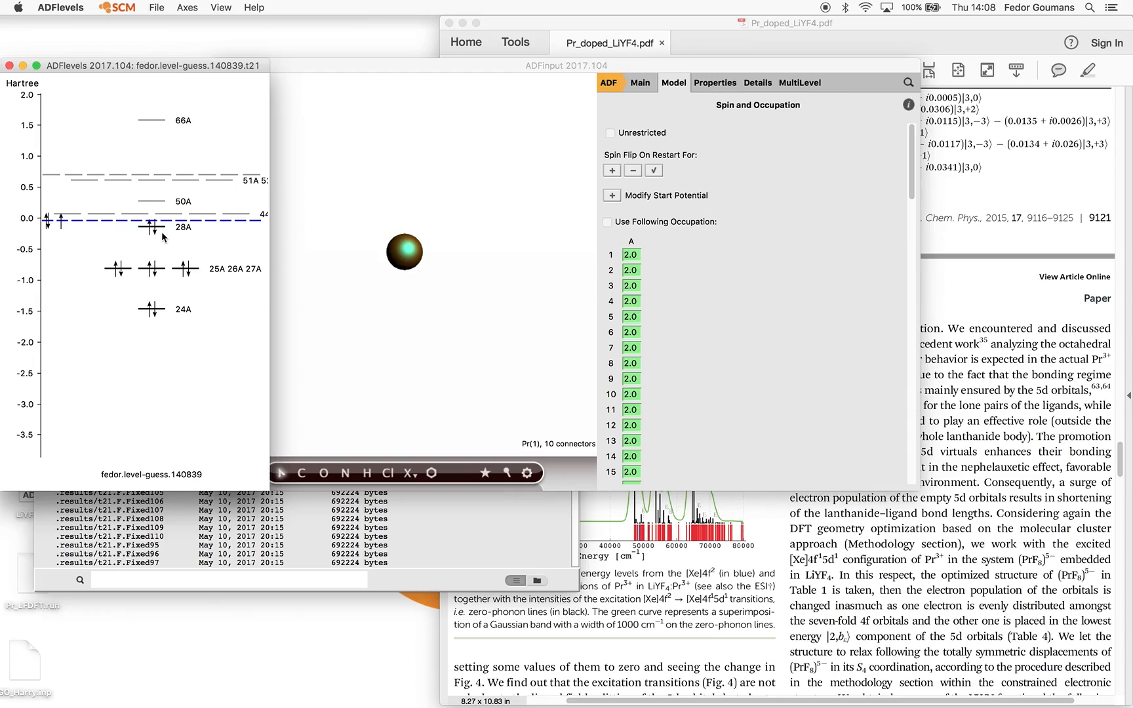
pyautogui.moveTo(159, 229)
pyautogui.moveTo(110, 225)
pyautogui.scroll(4, 111, 227)
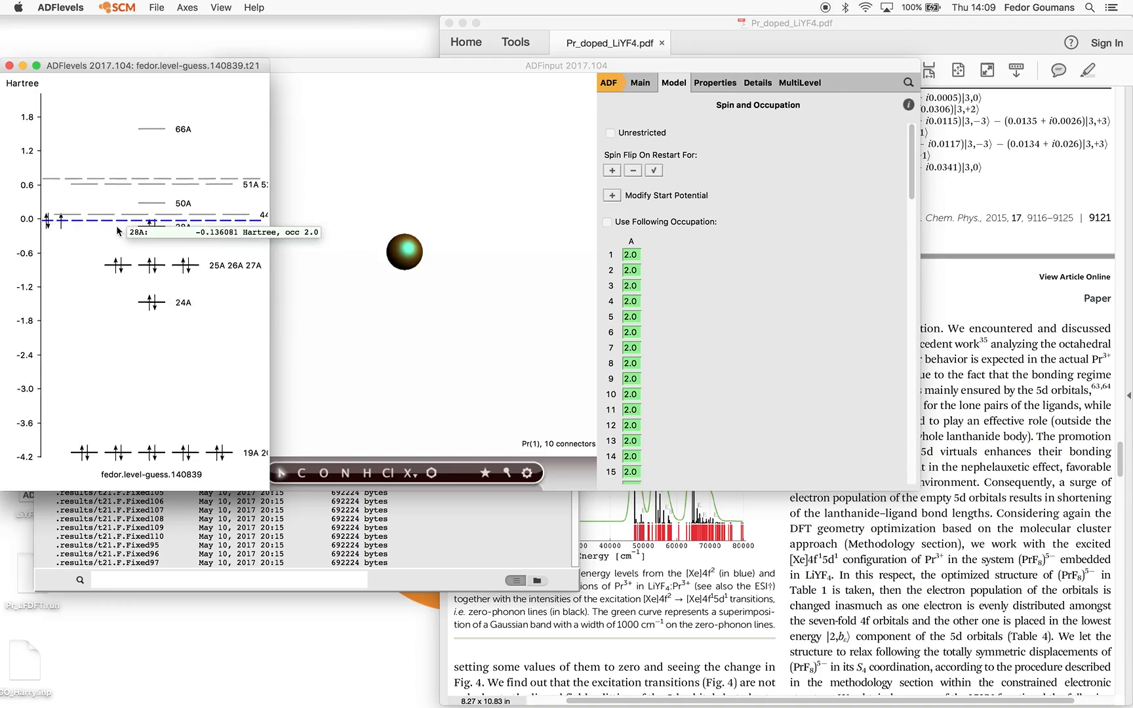
pyautogui.scroll(4, 110, 227)
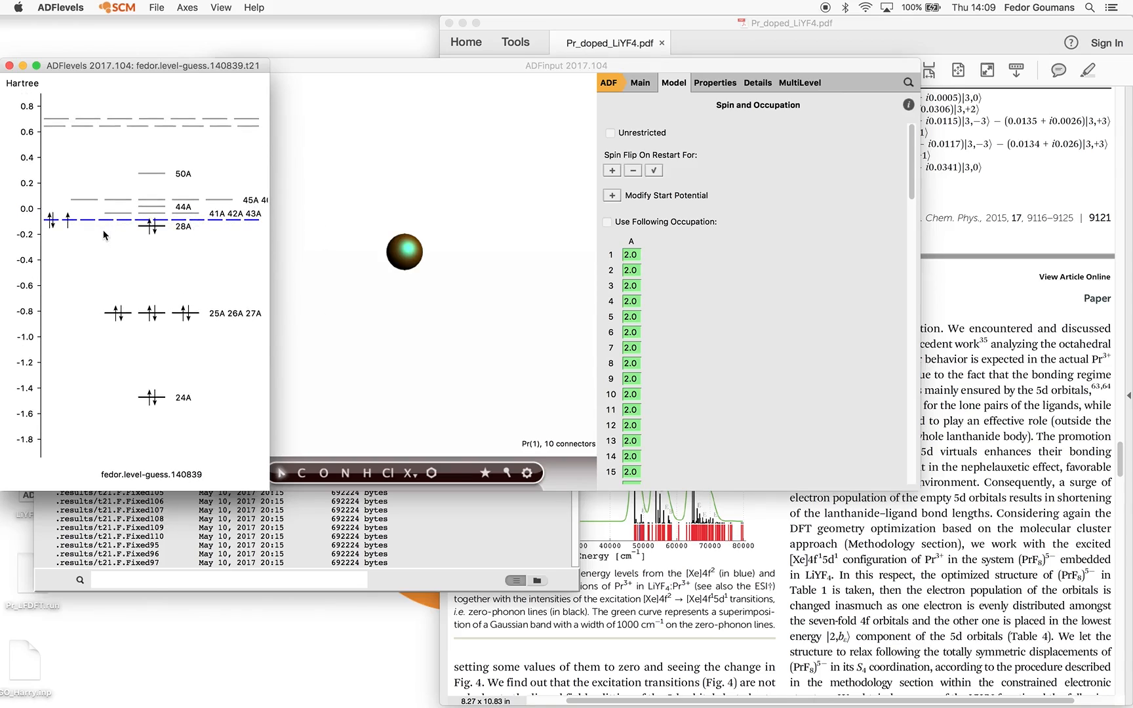
pyautogui.scroll(4, 95, 249)
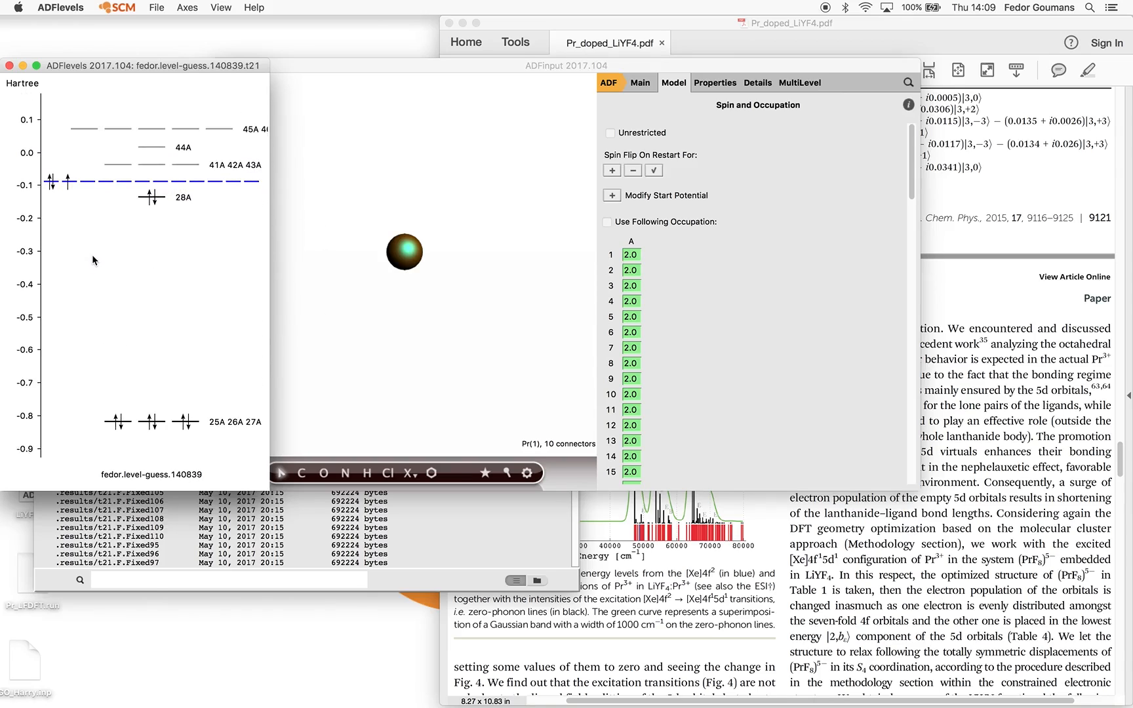
pyautogui.scroll(1, 191, 249)
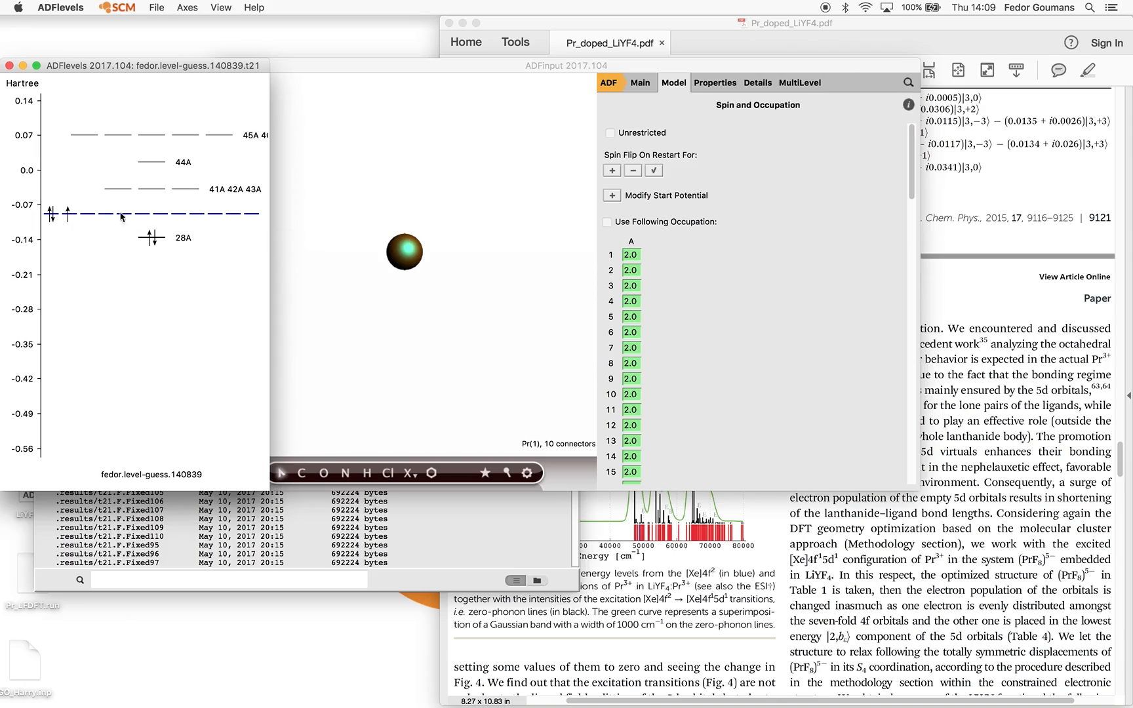
pyautogui.moveTo(203, 220)
# Set the occupation of orbital 29 to 0.28 in the Spin and Occupation list
pyautogui.scroll(-5, 718, 342)
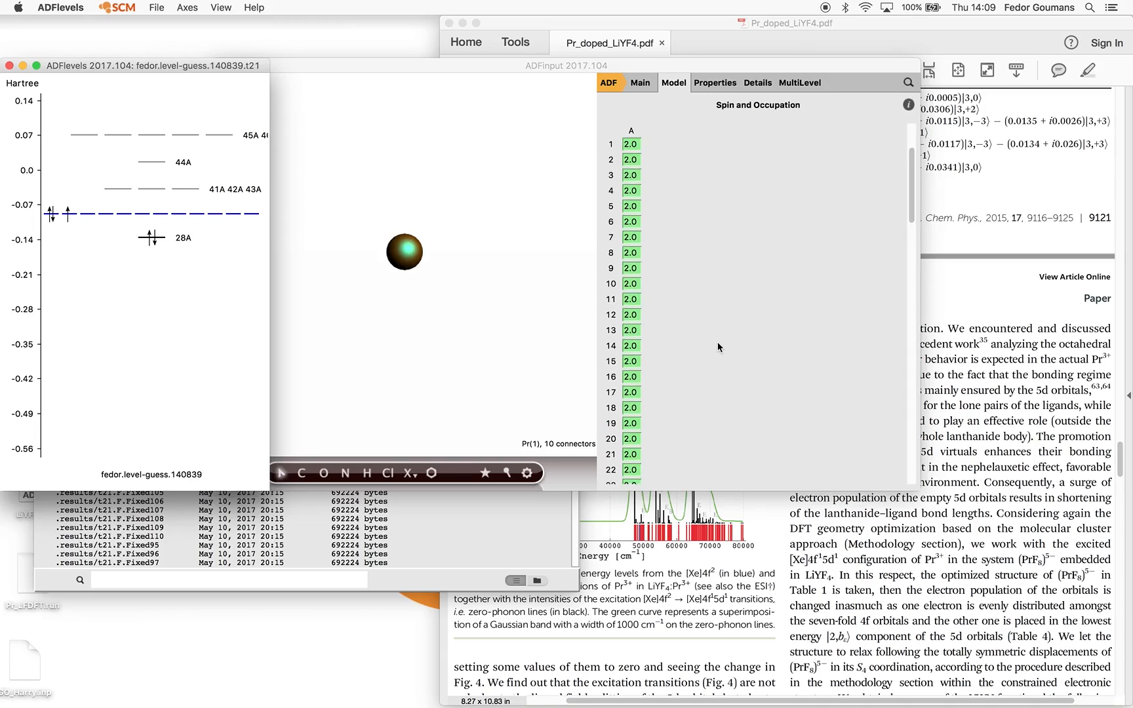
pyautogui.scroll(-7, 717, 341)
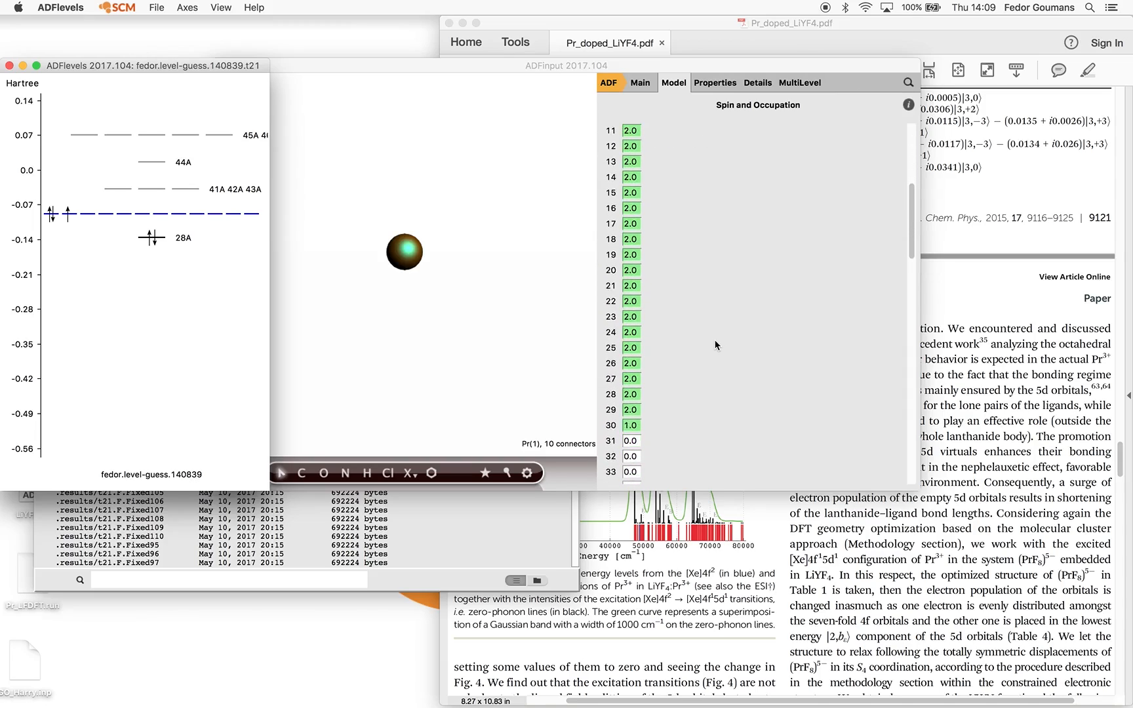
pyautogui.scroll(-1, 715, 344)
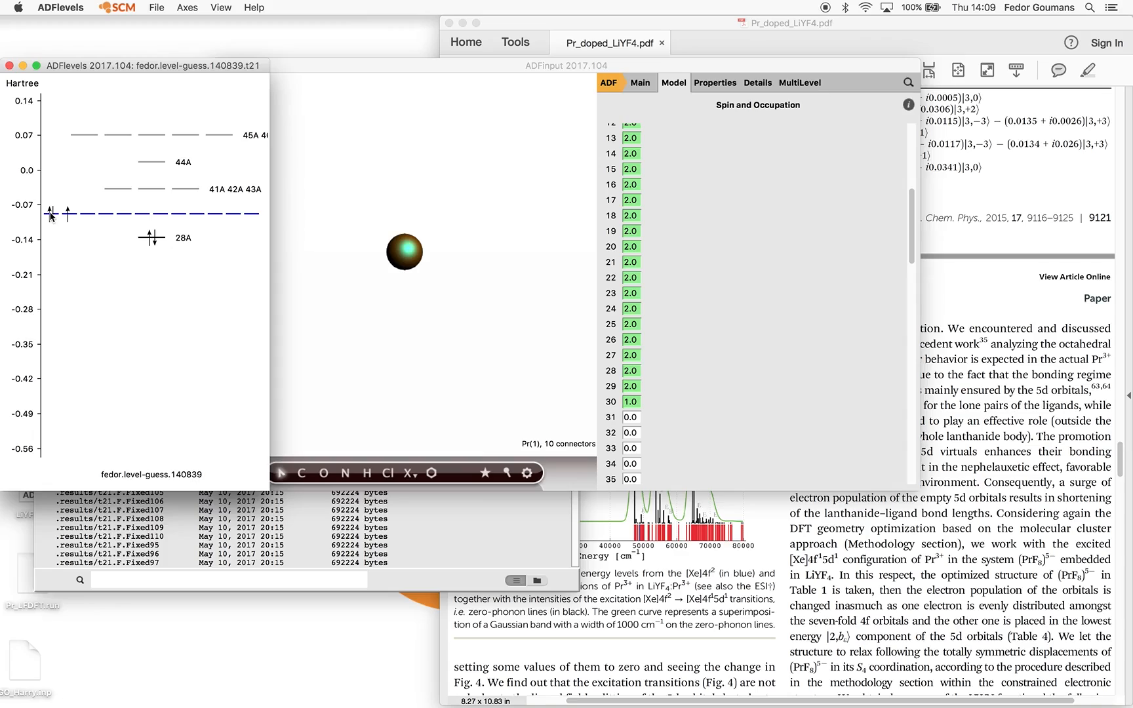
pyautogui.click(637, 388)
pyautogui.moveTo(637, 387); pyautogui.dragTo(599, 384)
pyautogui.write('0.28')
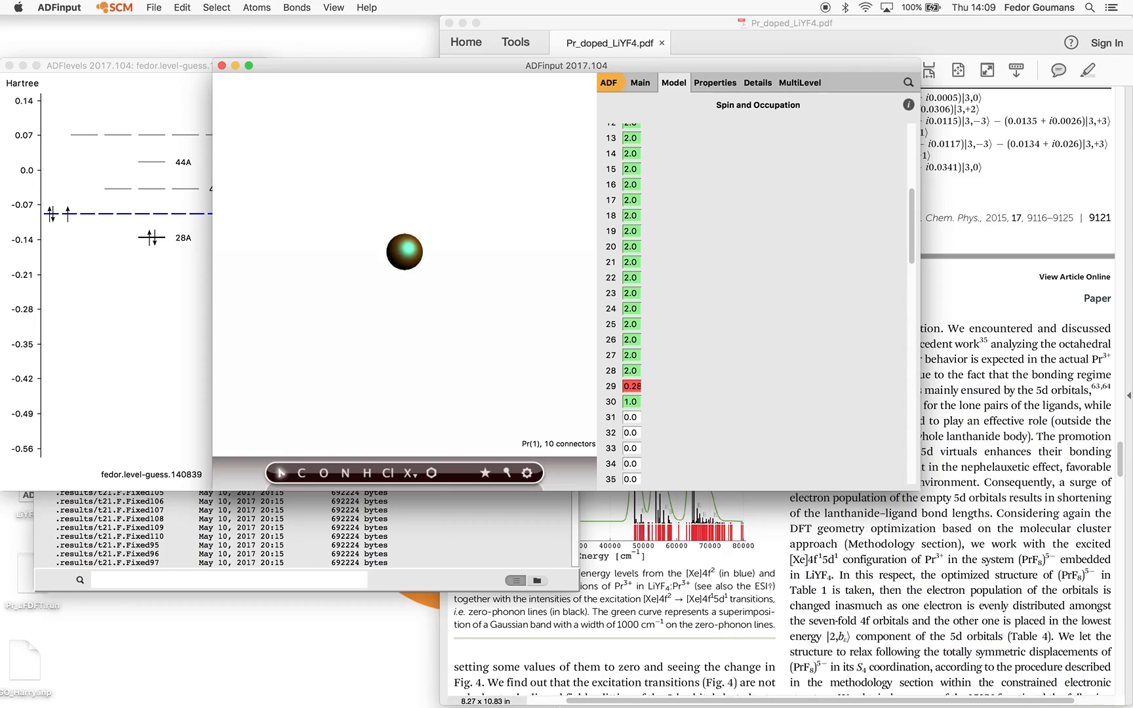
# Open the .run file of the LFDFT_EmbeddedPr job and copy the occupation value 0.285714285714286 from its Occupations block
pyautogui.click(391, 565)
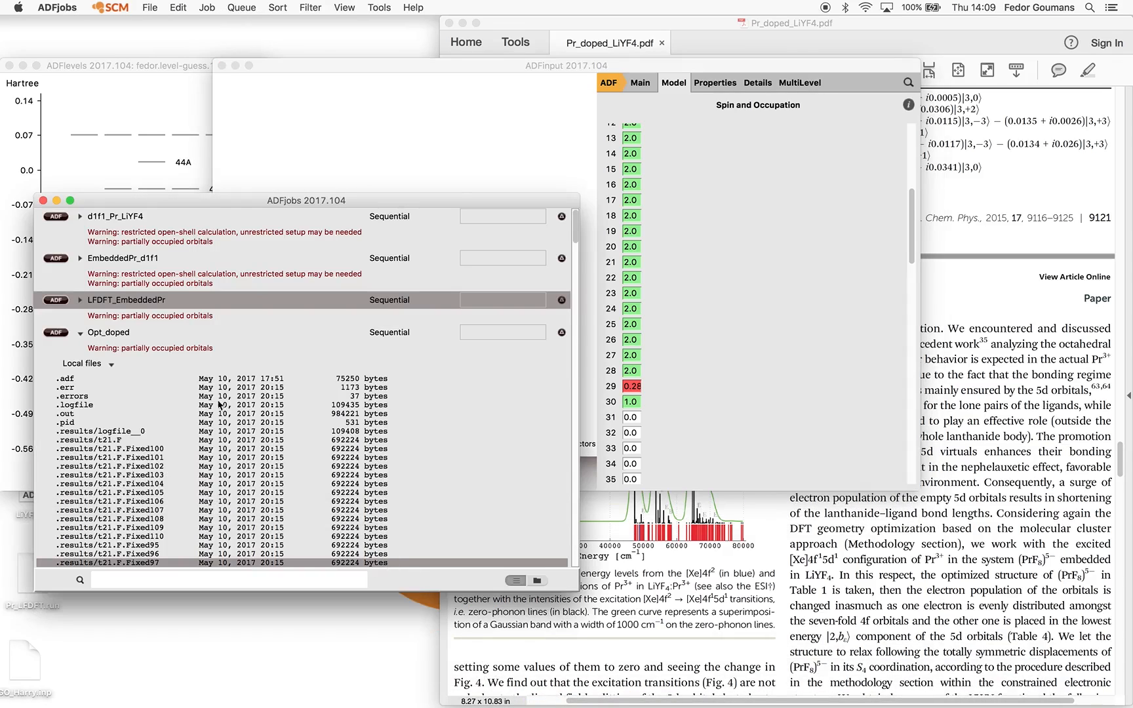
pyautogui.click(81, 301)
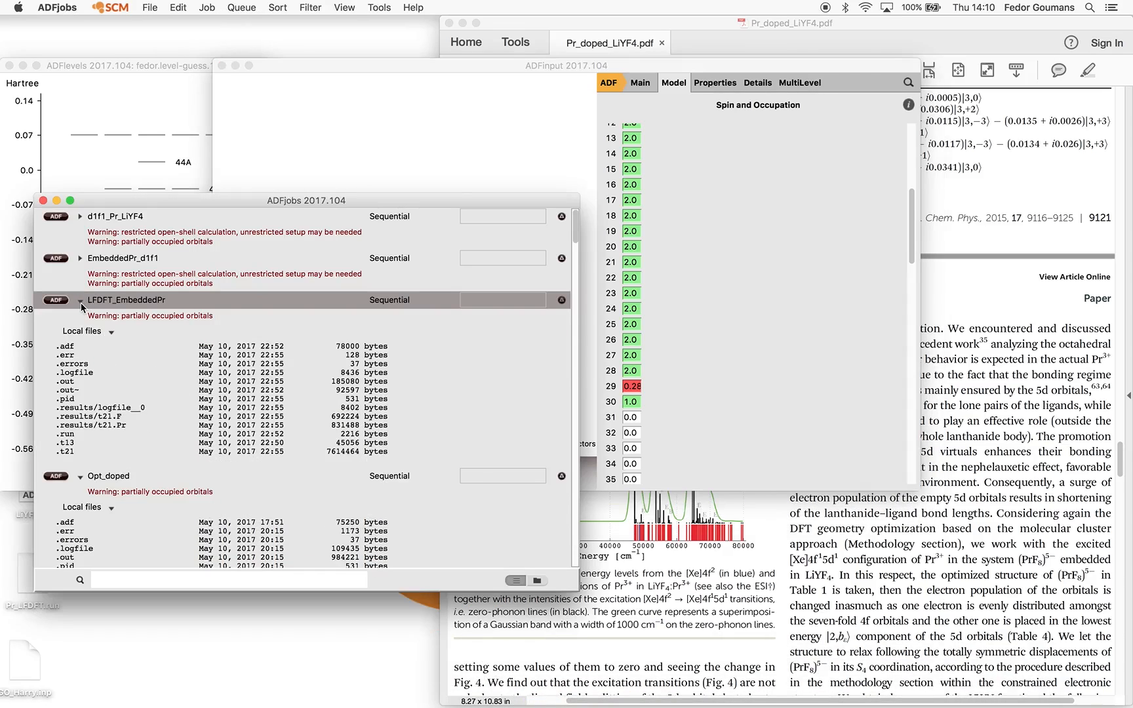
pyautogui.click(80, 302)
pyautogui.click(80, 302)
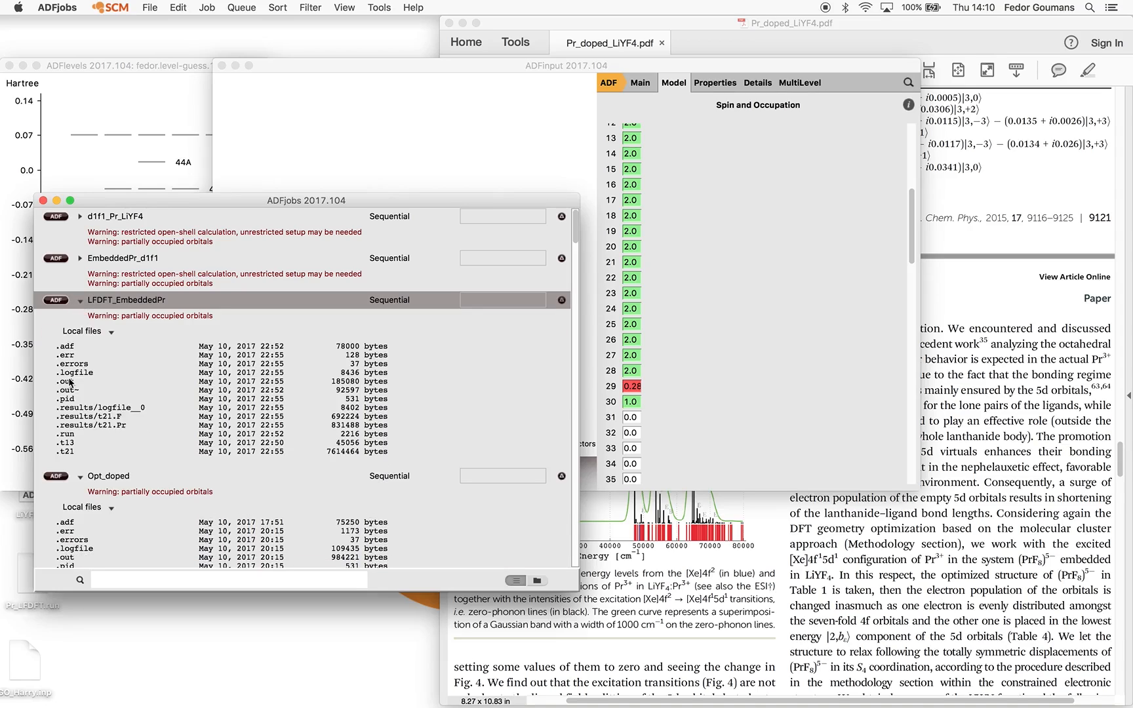
pyautogui.doubleClick(74, 434)
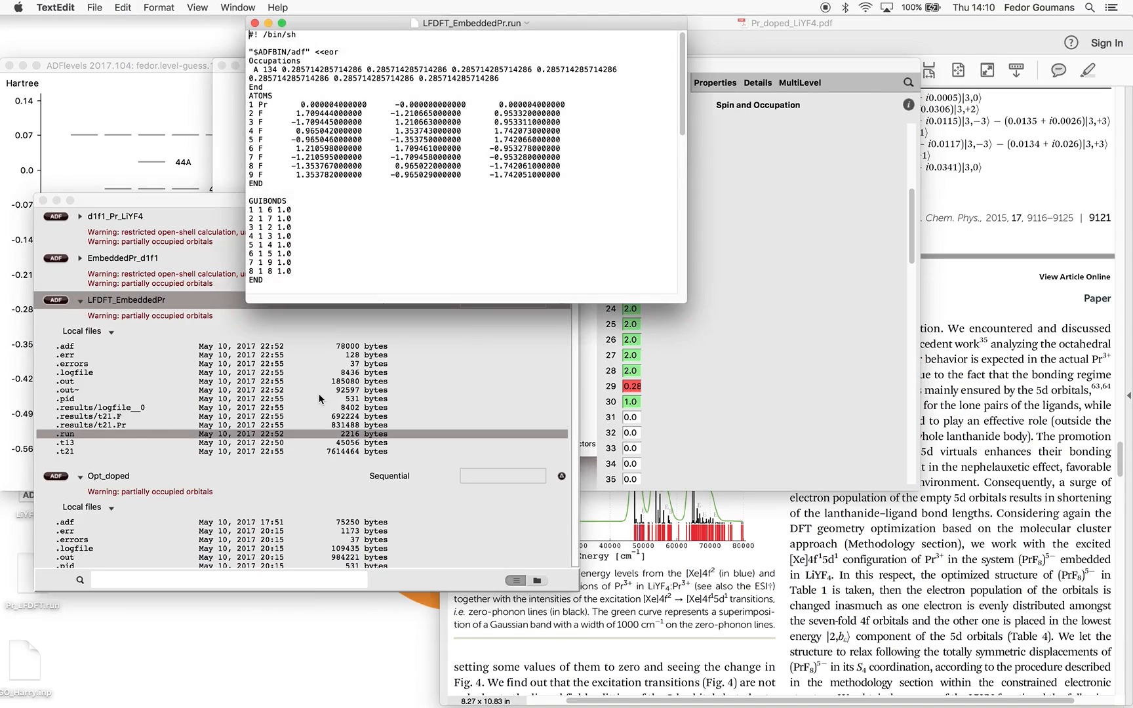
pyautogui.moveTo(448, 69); pyautogui.dragTo(366, 69)
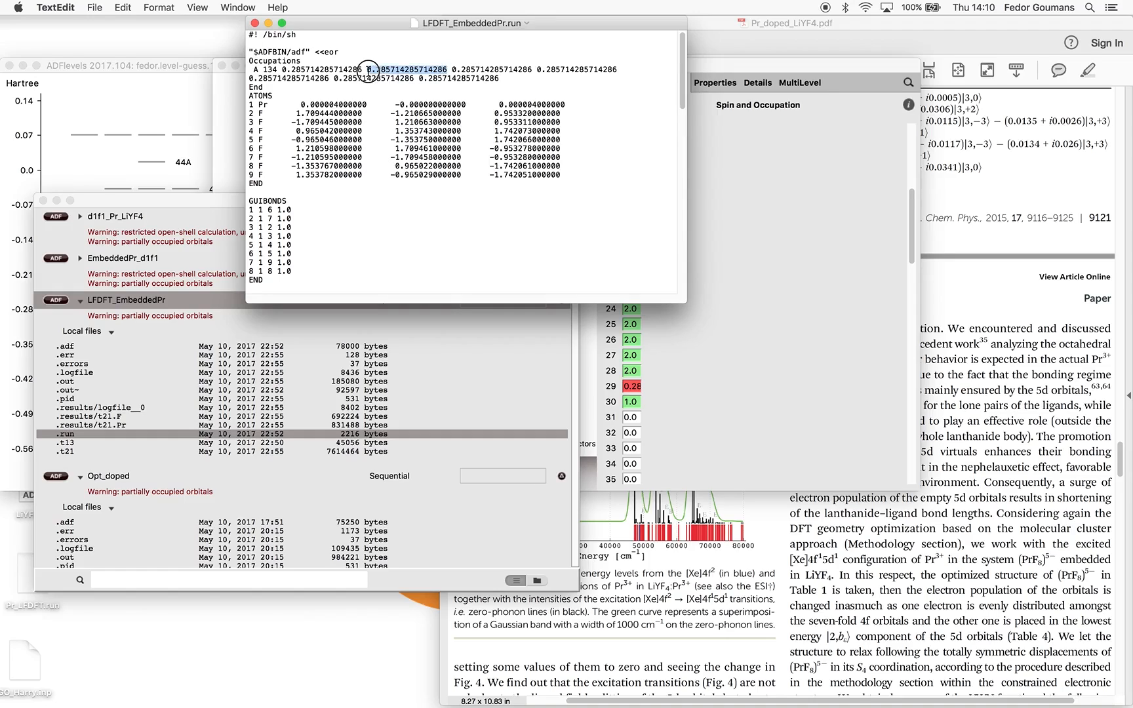
# Paste the copied fractional occupation 0.285714285714286 into orbitals 29, 30 and 31 of the Pr atom
pyautogui.click(669, 318)
pyautogui.click(625, 387)
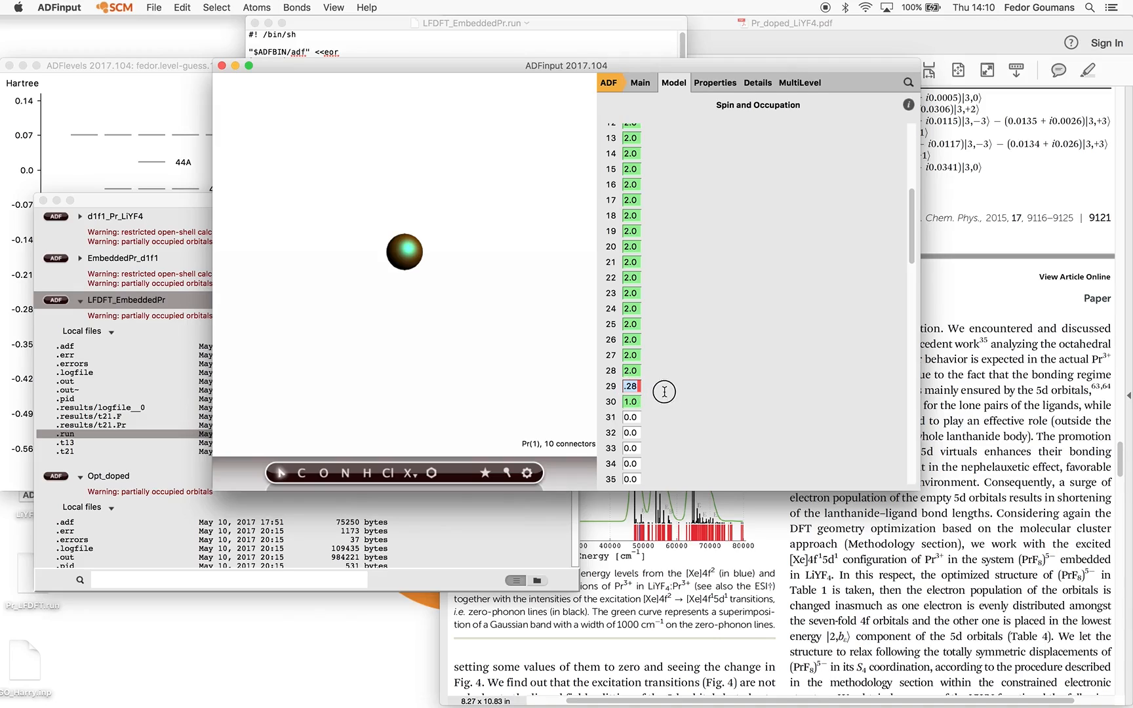
pyautogui.press('super+v')
pyautogui.click(613, 398)
pyautogui.click(614, 417)
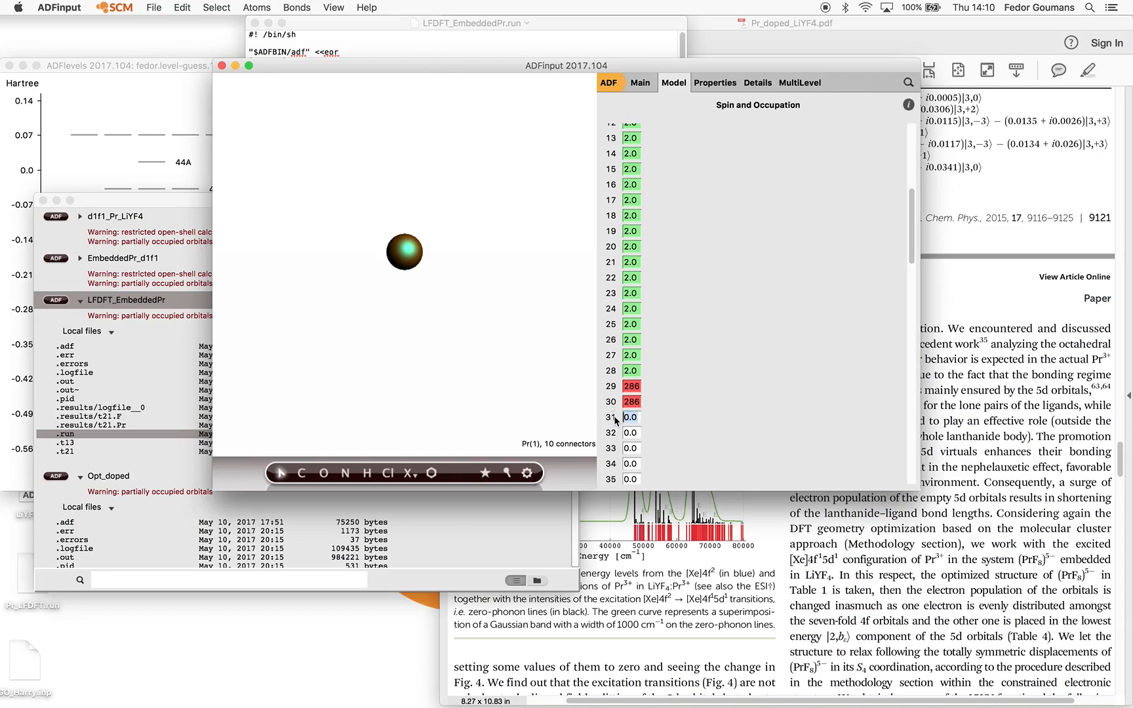
pyautogui.press('super+v')
pyautogui.scroll(-1, 686, 423)
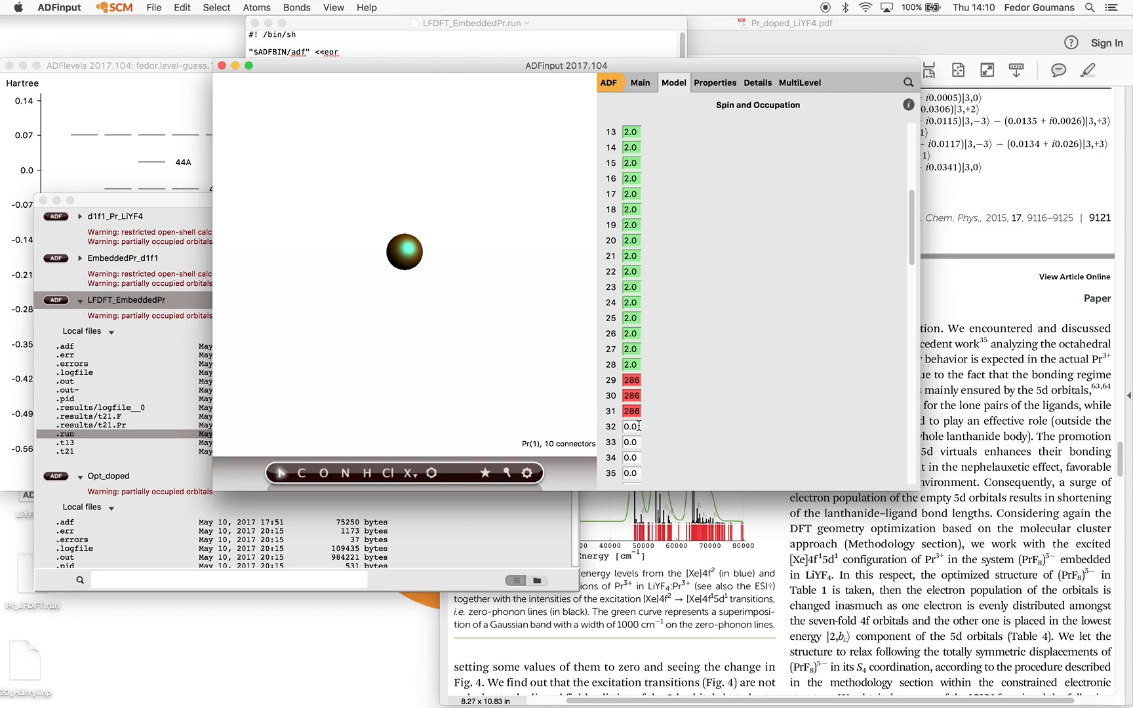
# Paste the same fractional occupation, 0.285714285714286, into orbitals 32, 33, 34 and 28
pyautogui.click(639, 427)
pyautogui.press('super+v')
pyautogui.click(637, 444)
pyautogui.press('super+v')
pyautogui.click(636, 458)
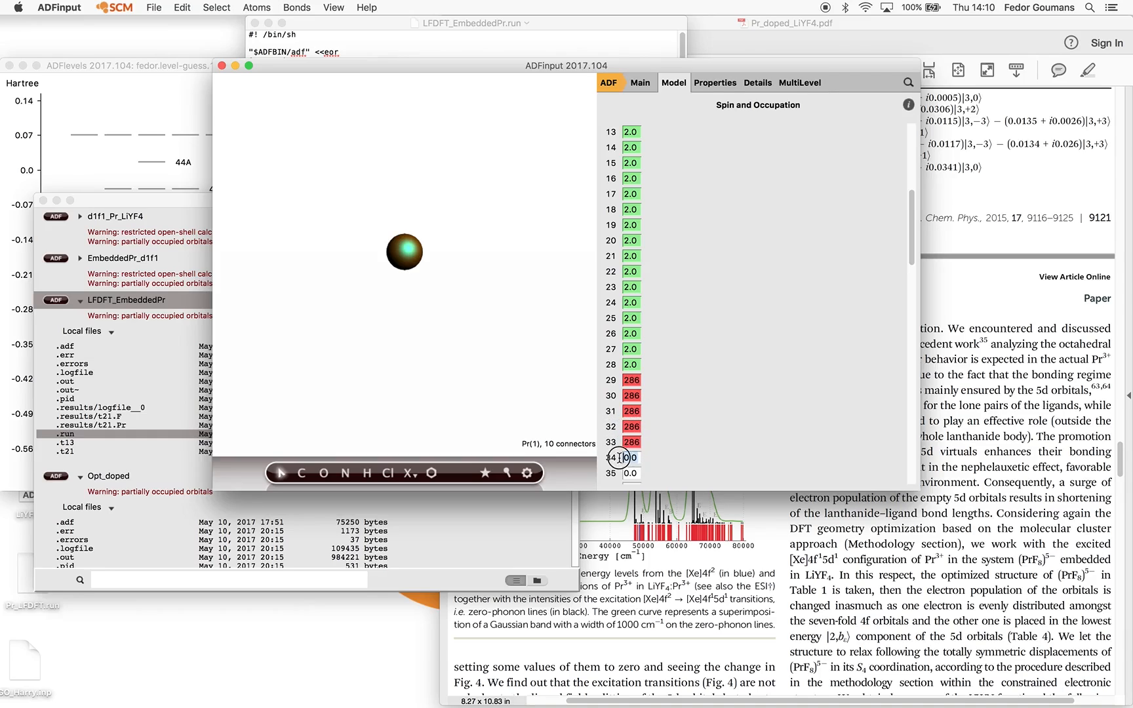
pyautogui.press('super+v')
pyautogui.click(633, 364)
pyautogui.press('super+v')
pyautogui.scroll(-1, 677, 393)
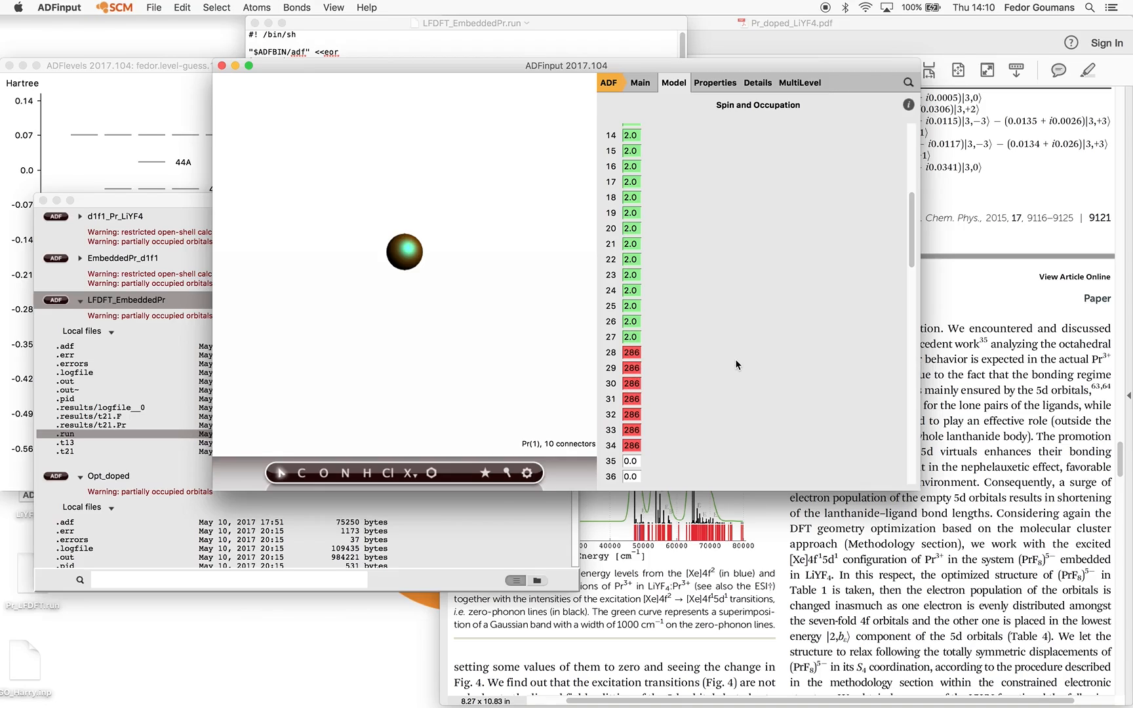
pyautogui.click(712, 87)
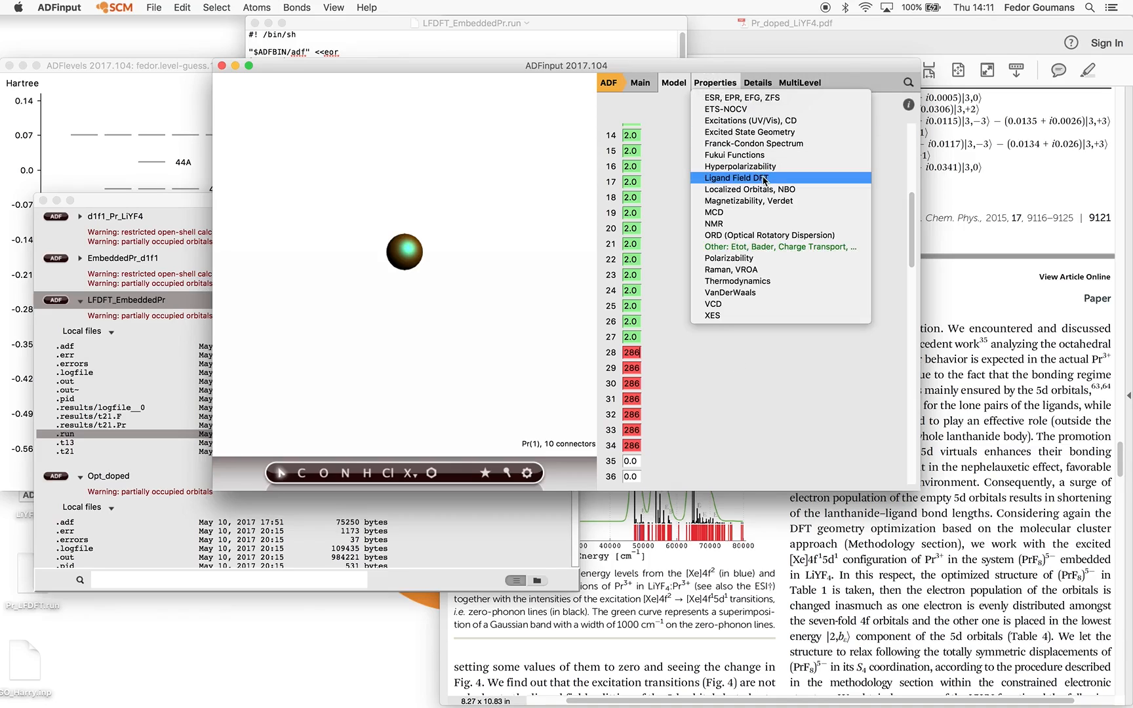
pyautogui.click(765, 181)
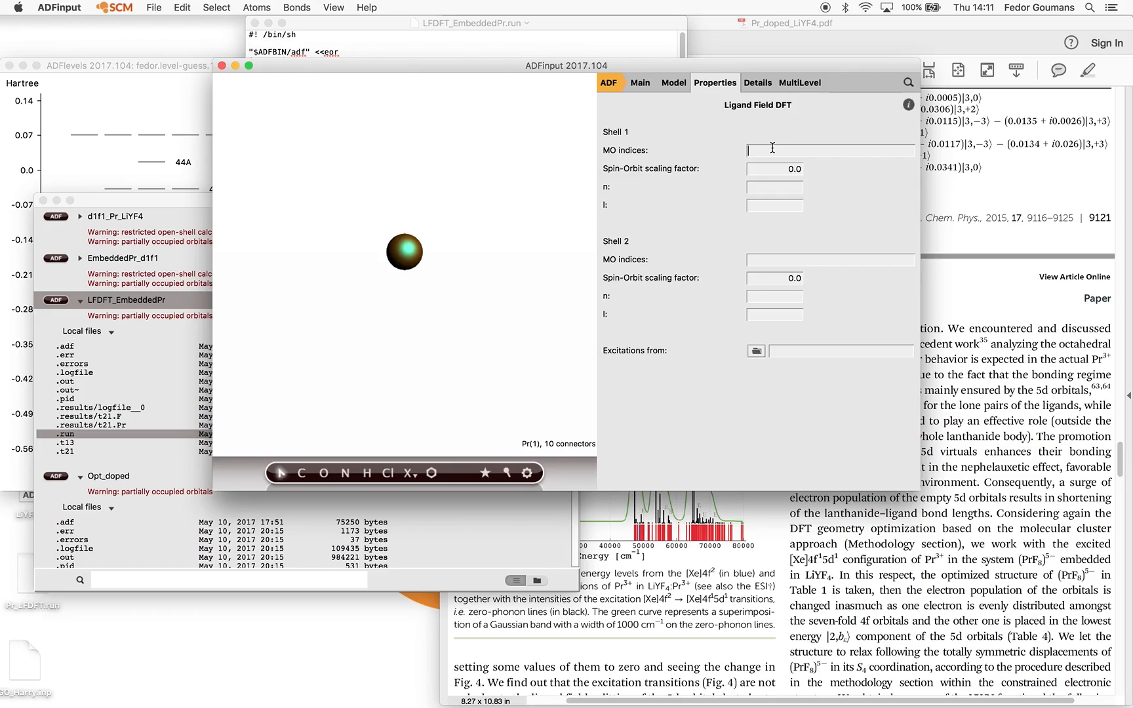
pyautogui.write('28')
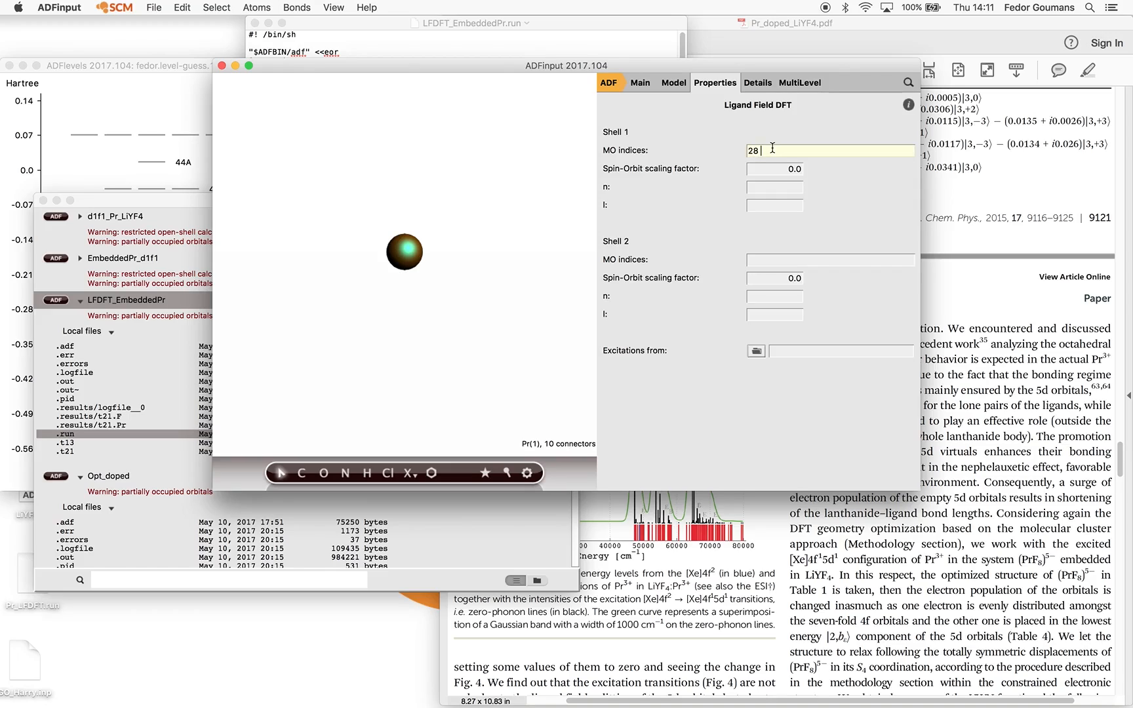
pyautogui.write(' 29')
pyautogui.write(' 30 3')
pyautogui.write('1 32 ')
pyautogui.write('234')
pyautogui.press('BackSpace')
pyautogui.press('BackSpace')
pyautogui.press('BackSpace')
pyautogui.write('33 34')
# Set Shell 1's spin-orbit scaling factor to 1.0, n to 4 and l to 3
pyautogui.click(791, 169)
pyautogui.press('BackSpace')
pyautogui.write('1')
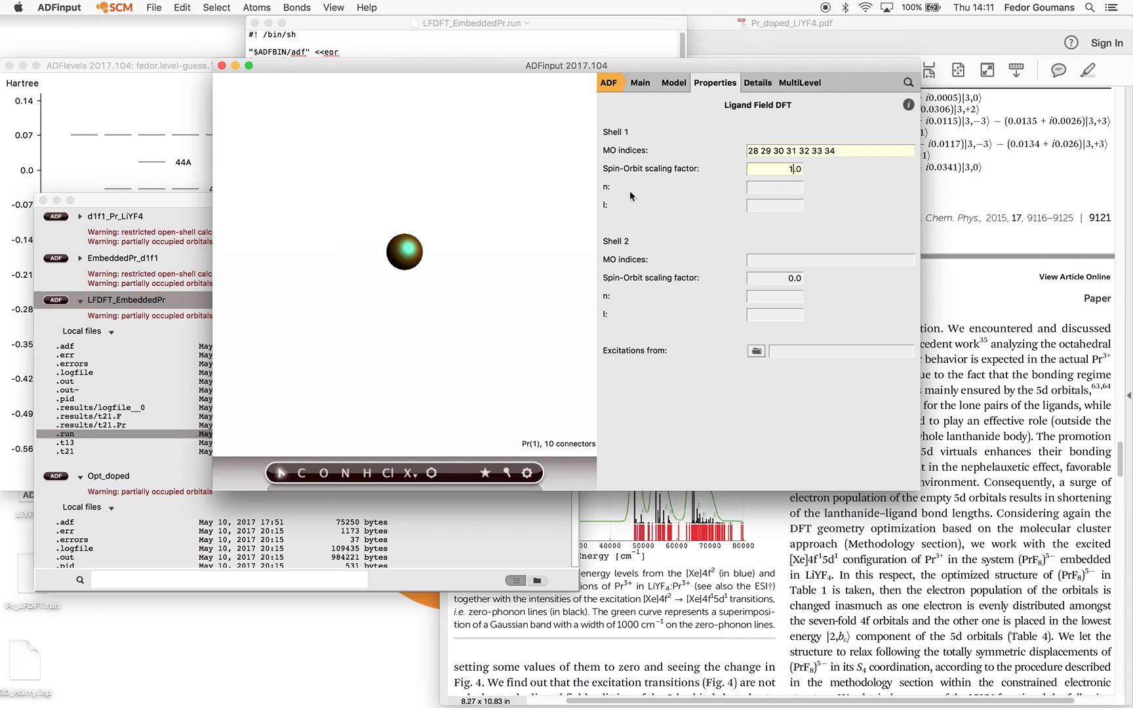
pyautogui.click(786, 187)
pyautogui.write('4')
pyautogui.write('3')
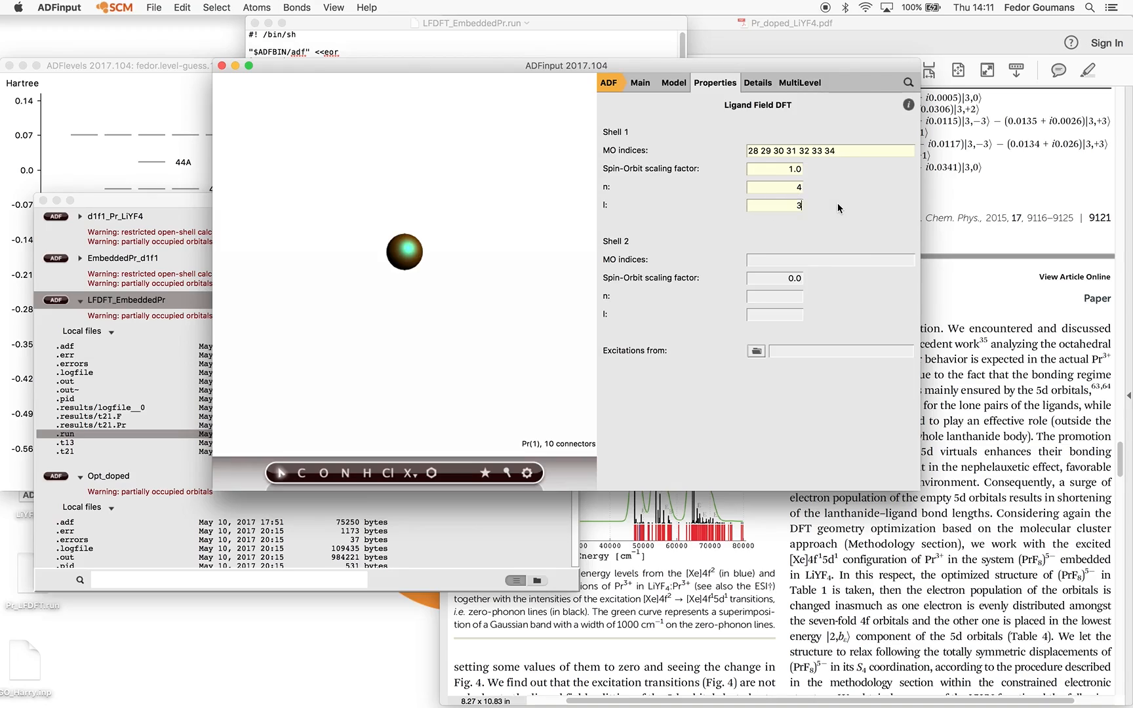
# Save the calculation as Pr_f2_LF in the ADF_DATA folder and accept the fractional occupation warning
pyautogui.click(640, 83)
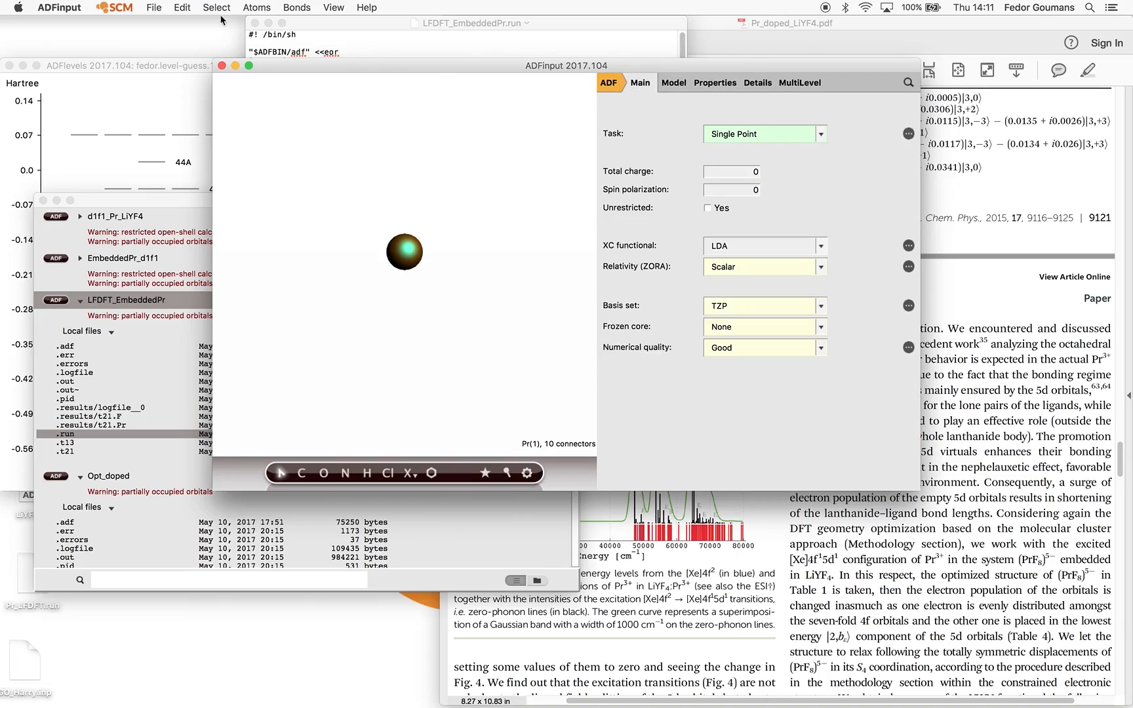
pyautogui.click(150, 8)
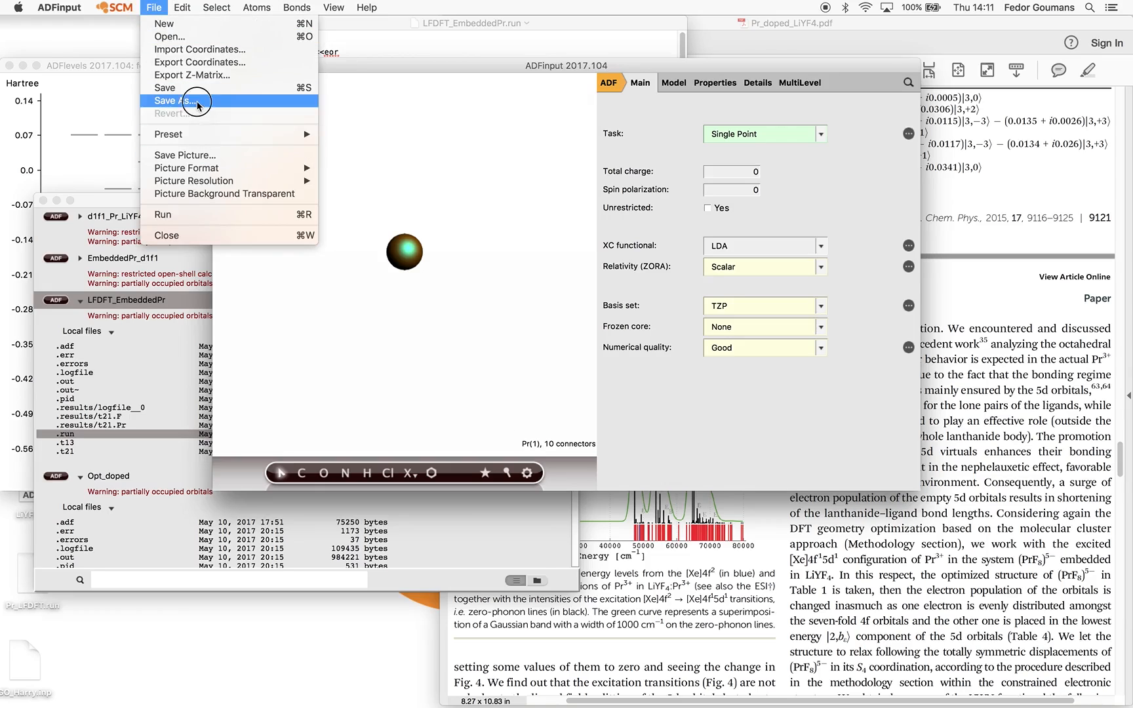
pyautogui.click(169, 101)
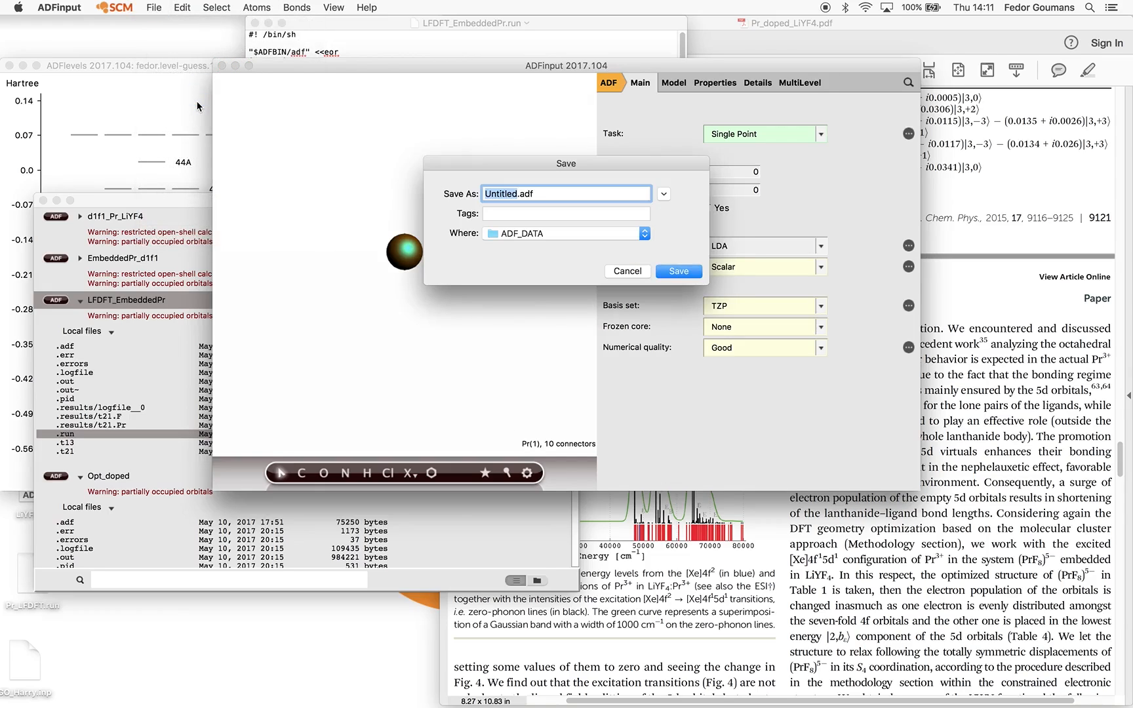
pyautogui.write('Pr_f2_LF')
pyautogui.press('Return')
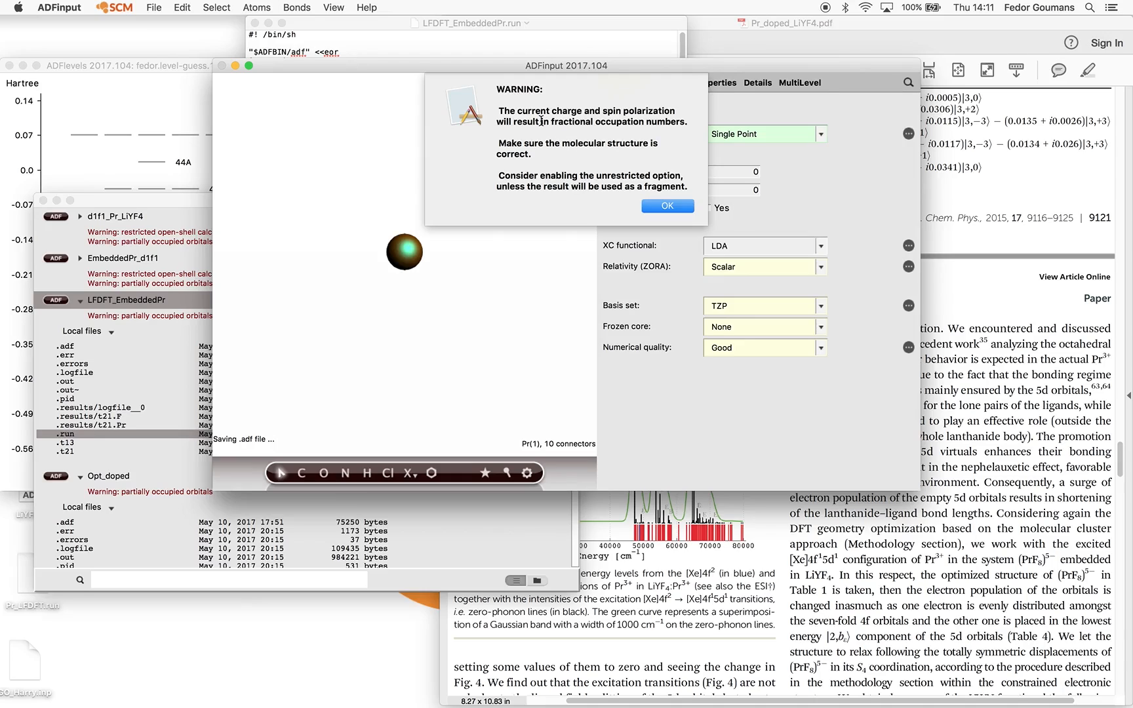
pyautogui.moveTo(551, 122); pyautogui.dragTo(696, 123)
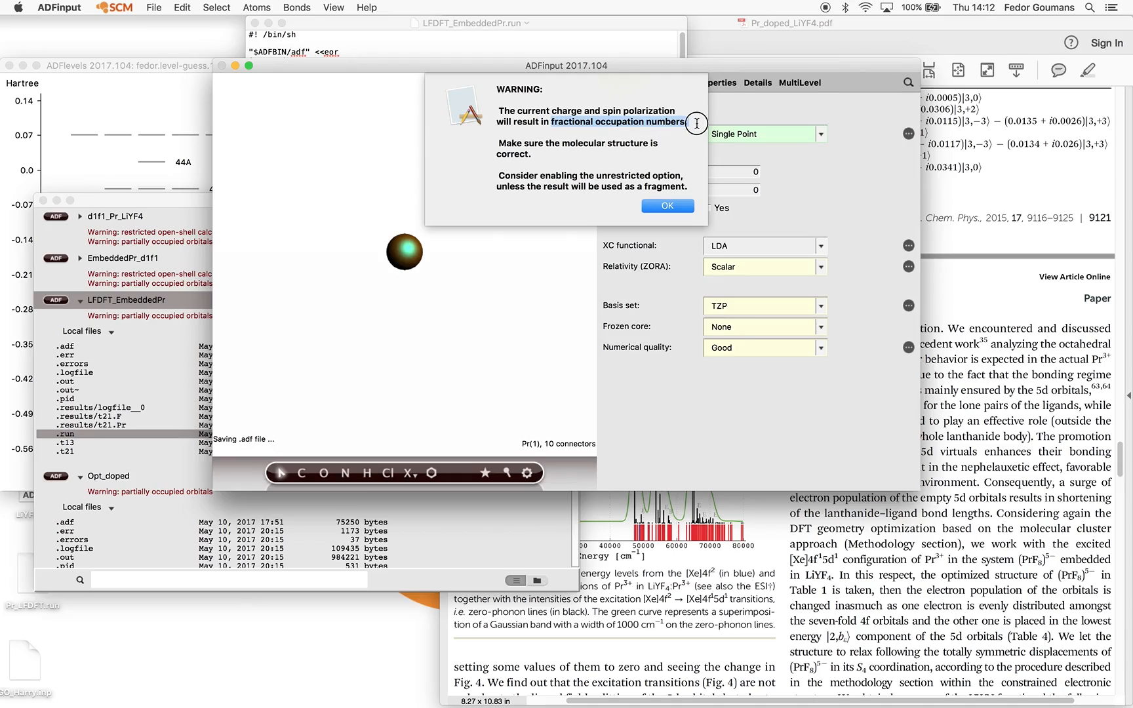
pyautogui.click(676, 208)
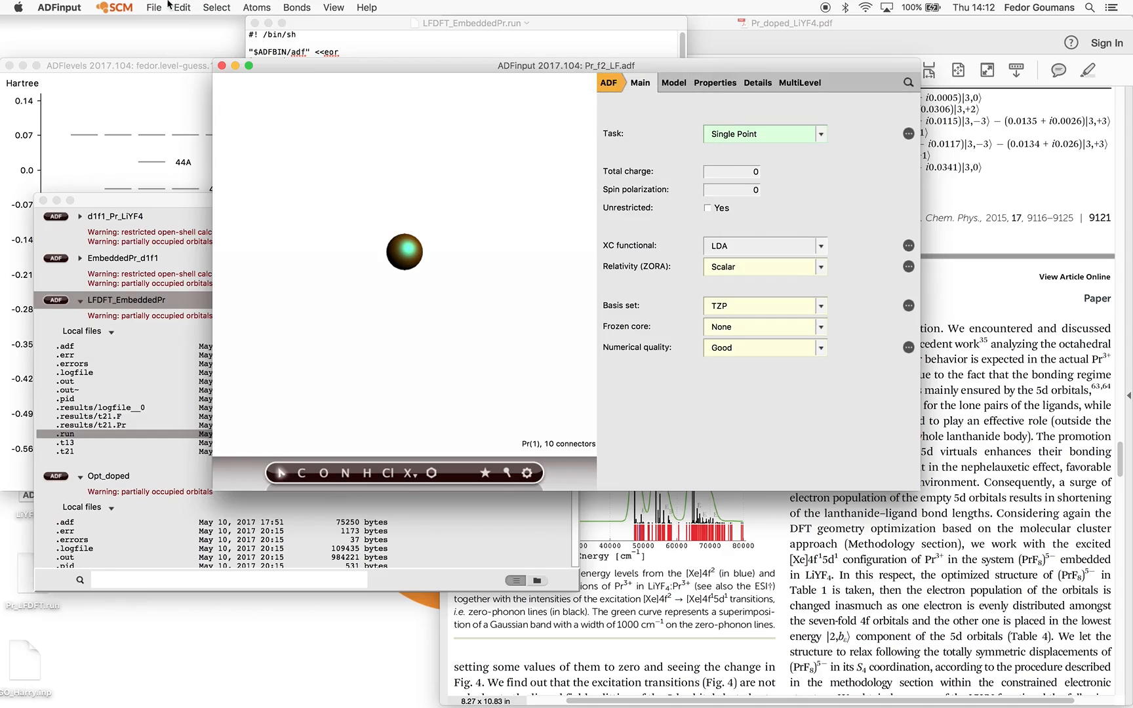
# Run the Pr_f2_LF job
pyautogui.click(113, 221)
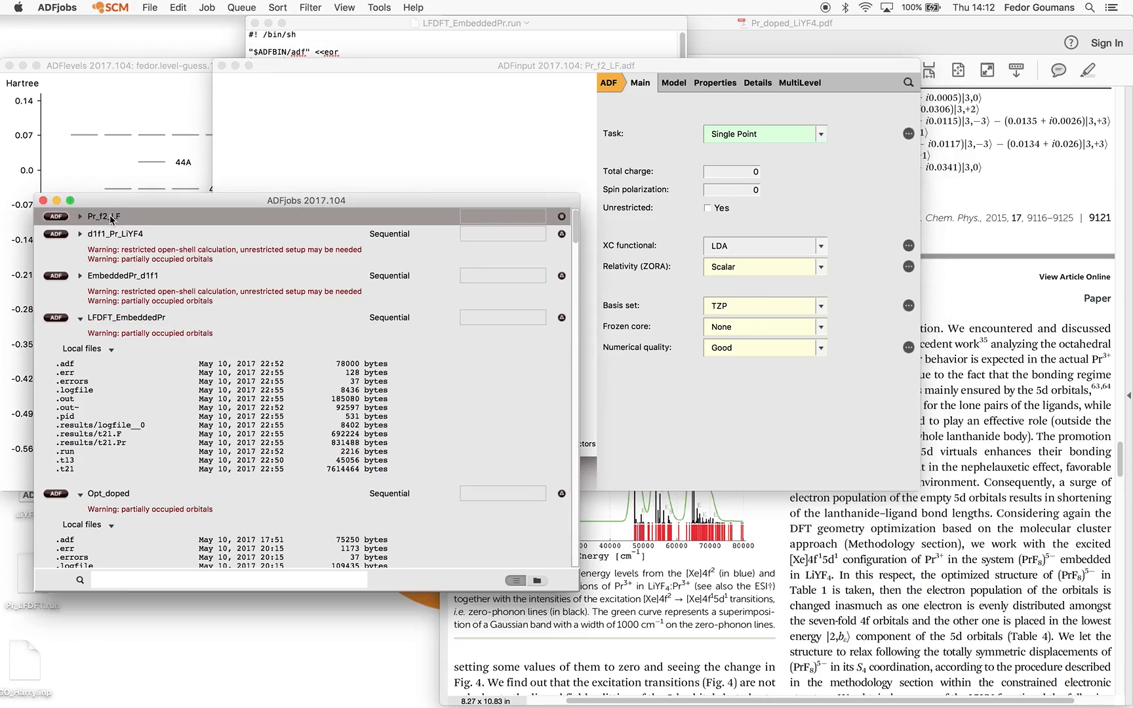
pyautogui.click(150, 7)
pyautogui.moveTo(208, 8)
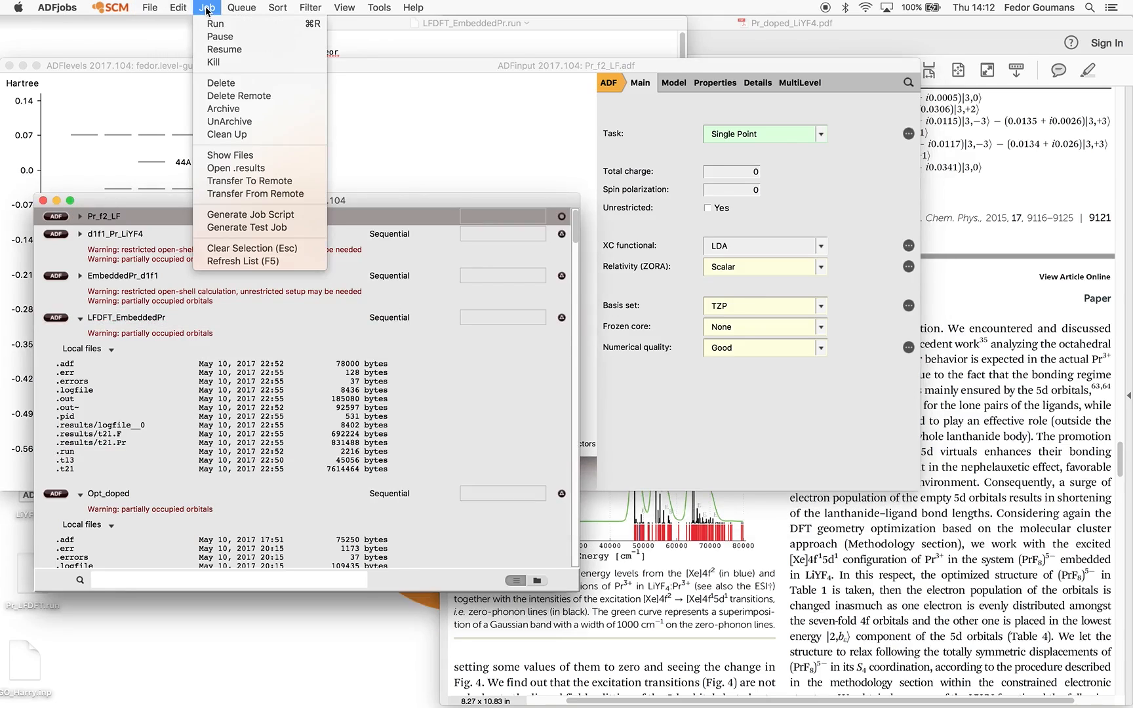
pyautogui.click(226, 216)
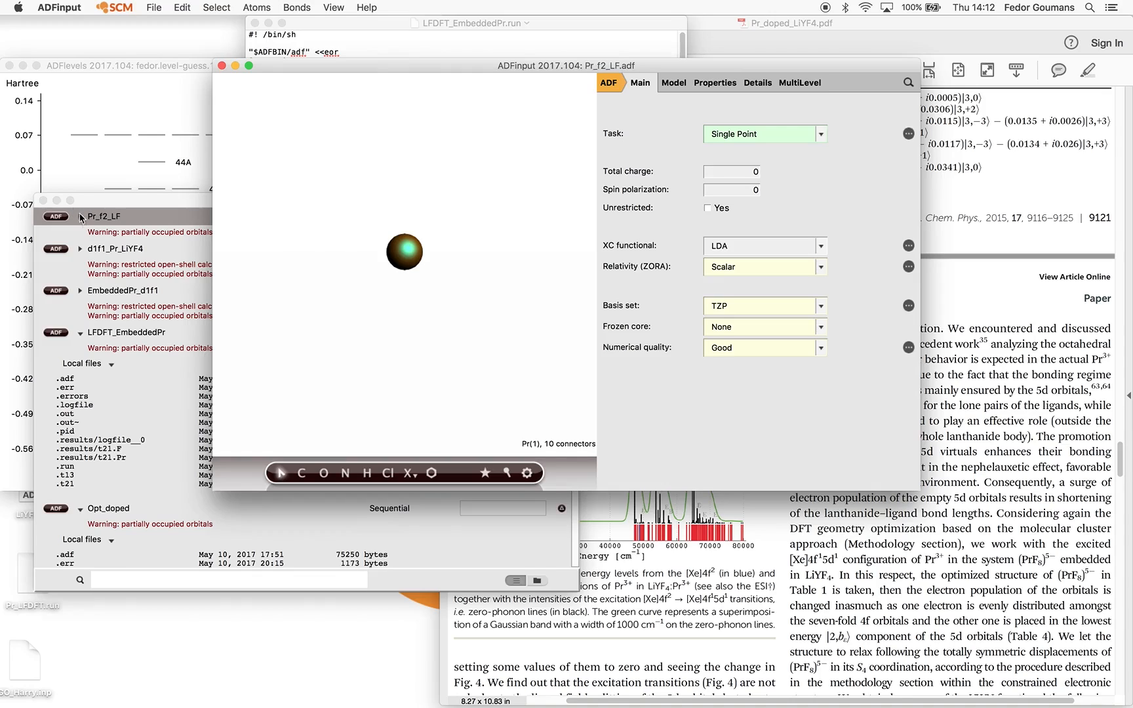
# Close the guess level diagram and examine the orbital composition of the highest occupied levels in the Pr_f2_LF results
pyautogui.click(10, 66)
pyautogui.click(114, 7)
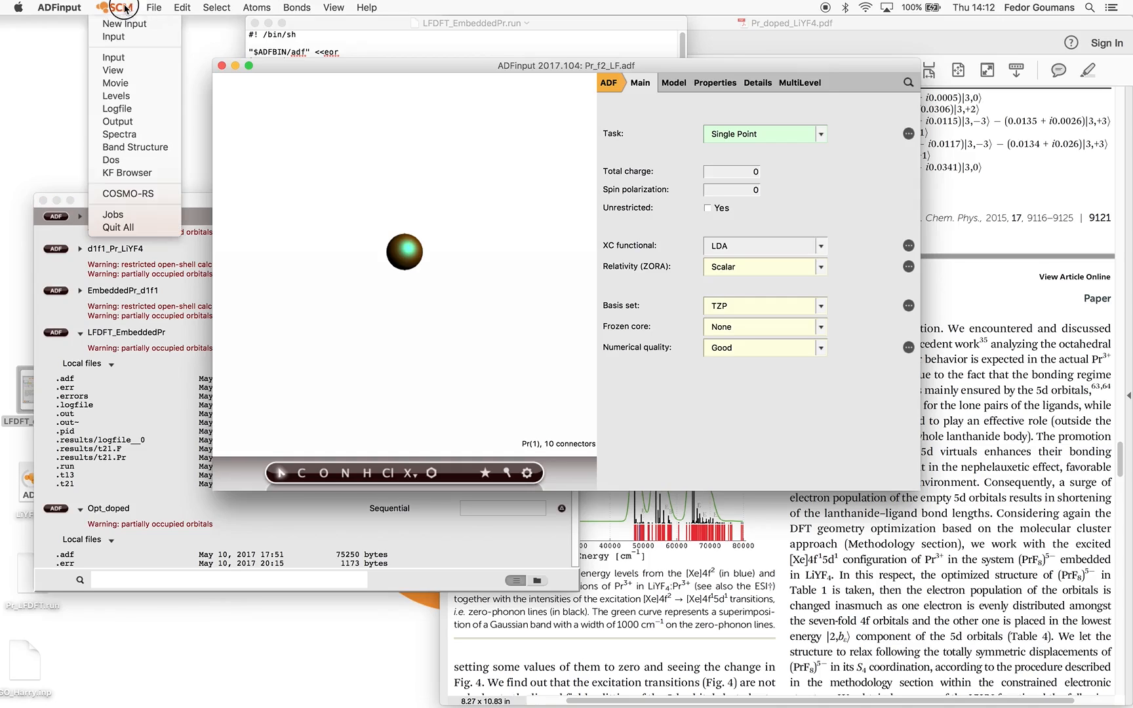
pyautogui.click(136, 98)
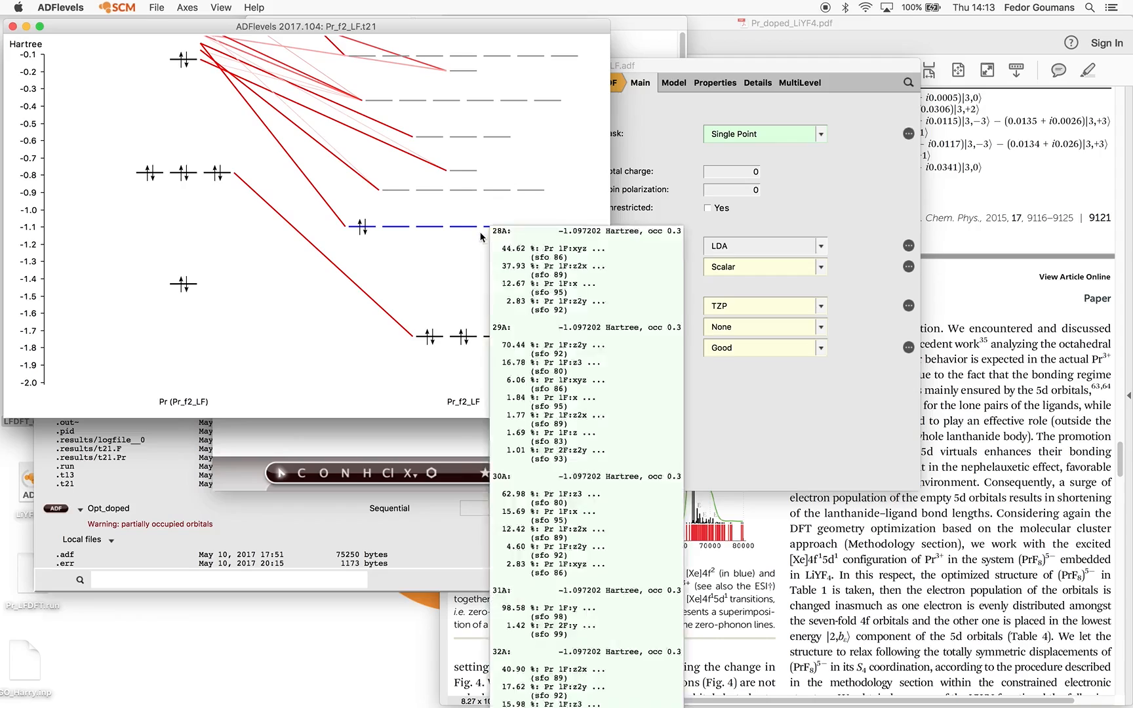
pyautogui.moveTo(478, 233)
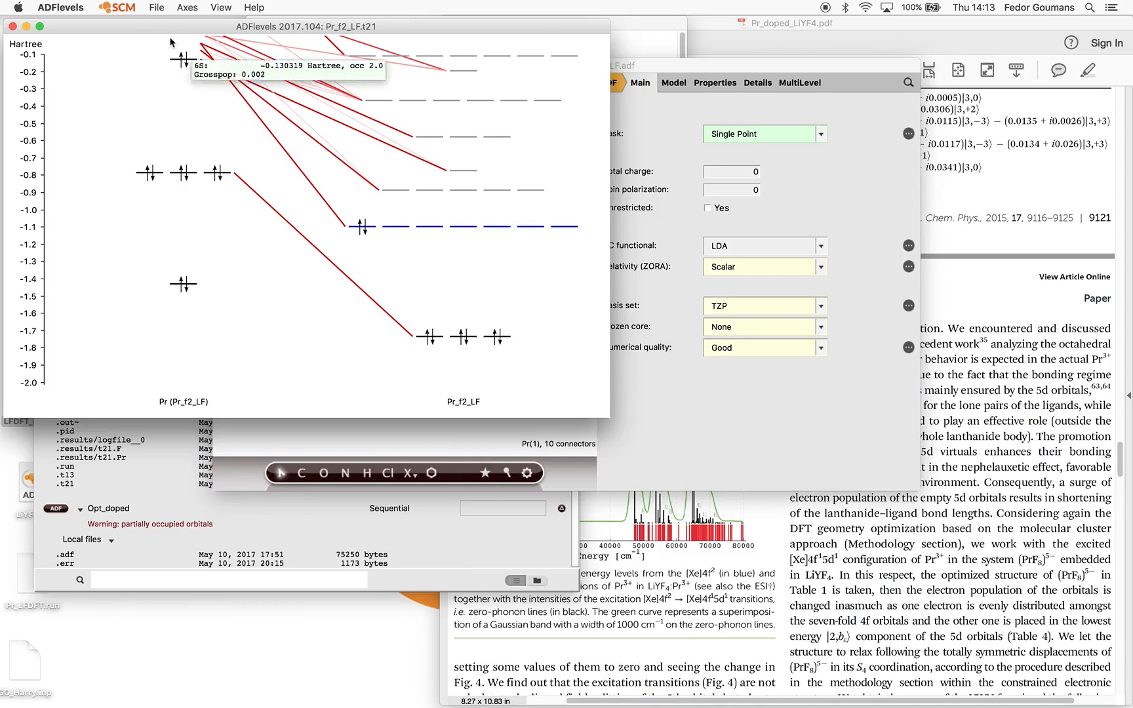
# Open the Pr_f2_LF output and examine the SFO populations of orbitals 28 to 34 in the energy-ordered MO list
pyautogui.click(117, 7)
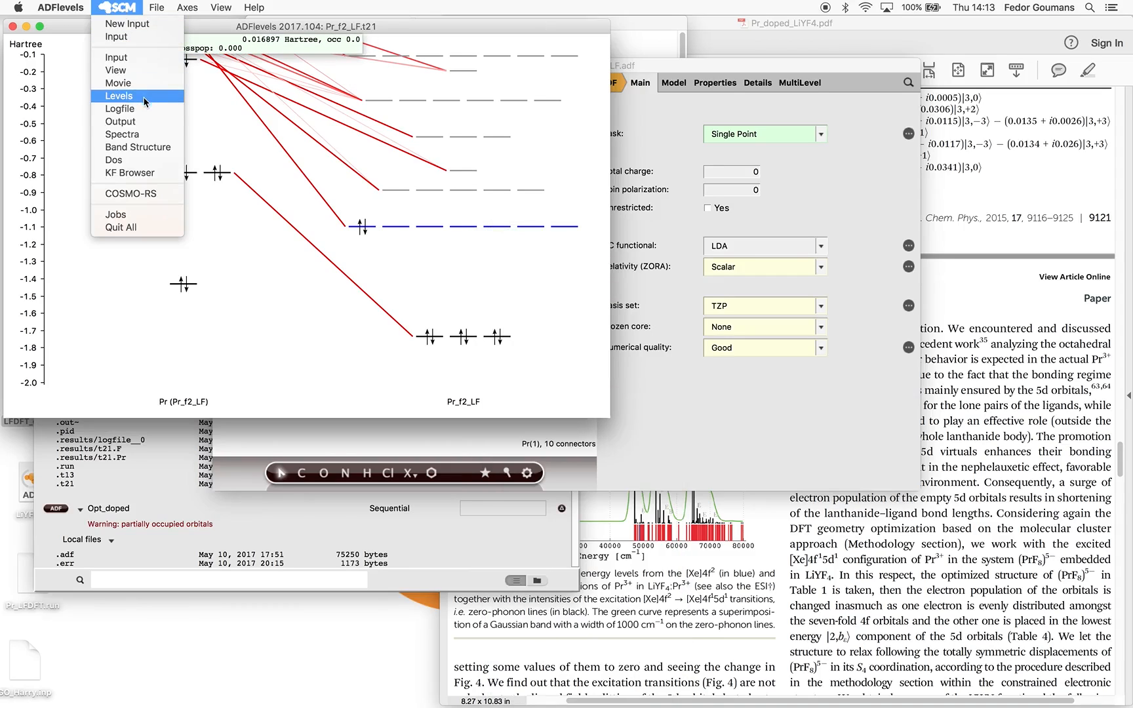
pyautogui.click(141, 120)
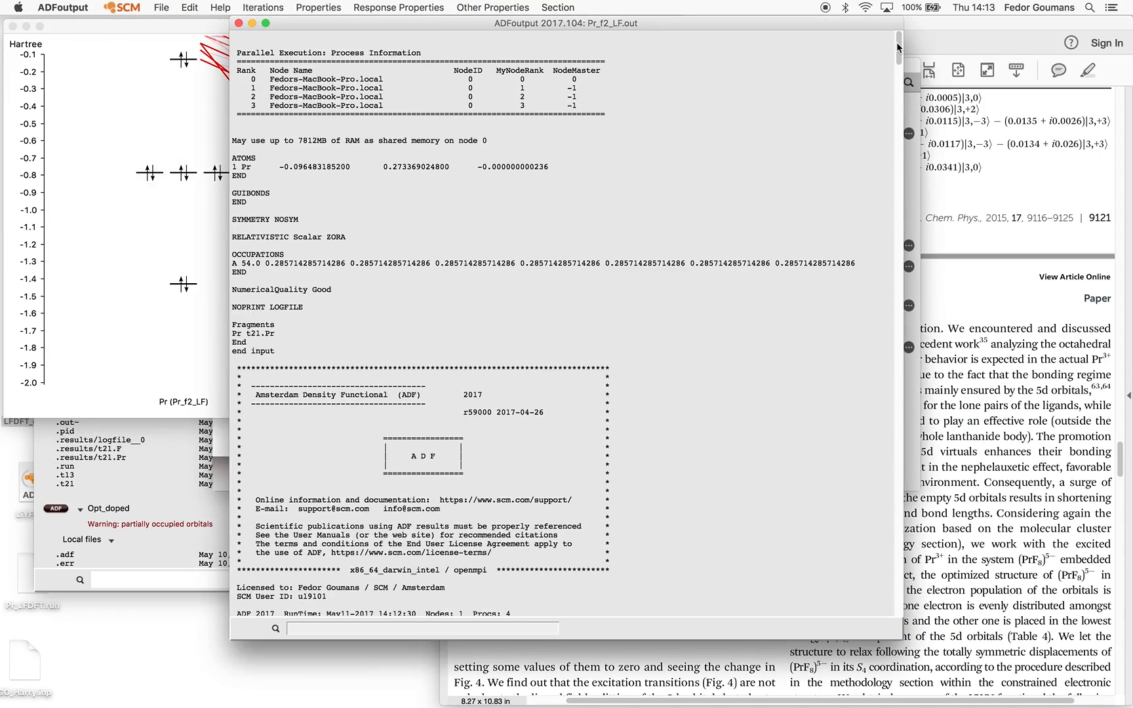
pyautogui.moveTo(896, 43); pyautogui.dragTo(897, 481)
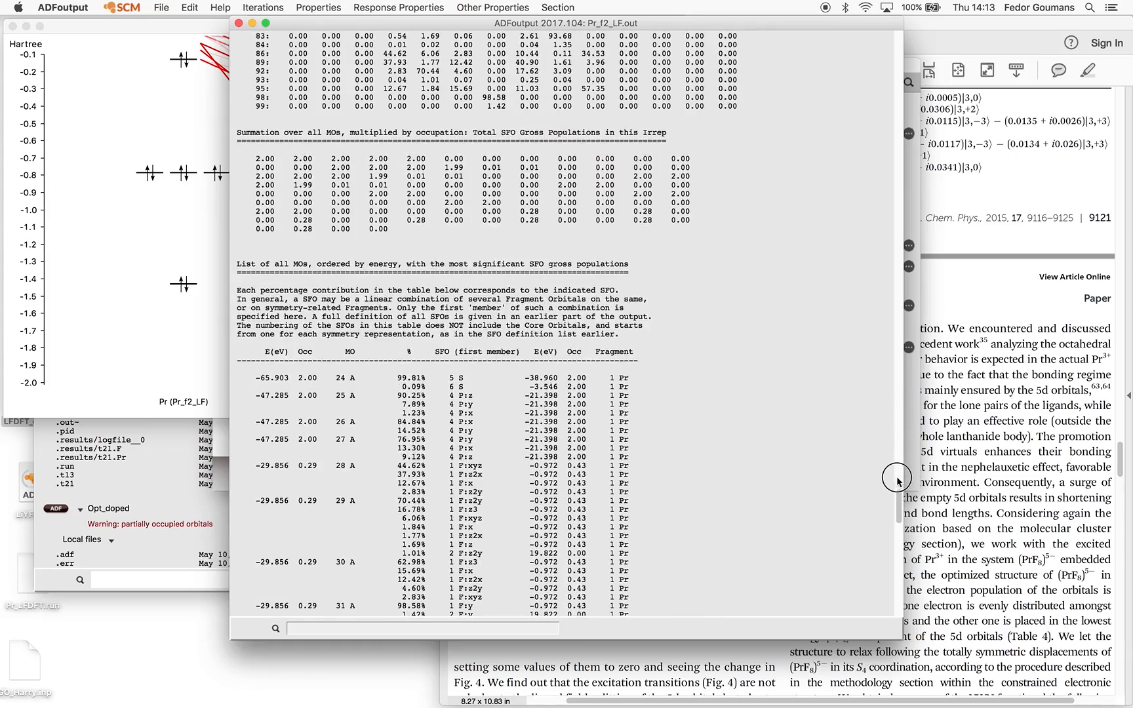
pyautogui.doubleClick(240, 264)
pyautogui.moveTo(268, 265); pyautogui.dragTo(307, 265)
pyautogui.scroll(-6, 546, 387)
pyautogui.scroll(-2, 546, 387)
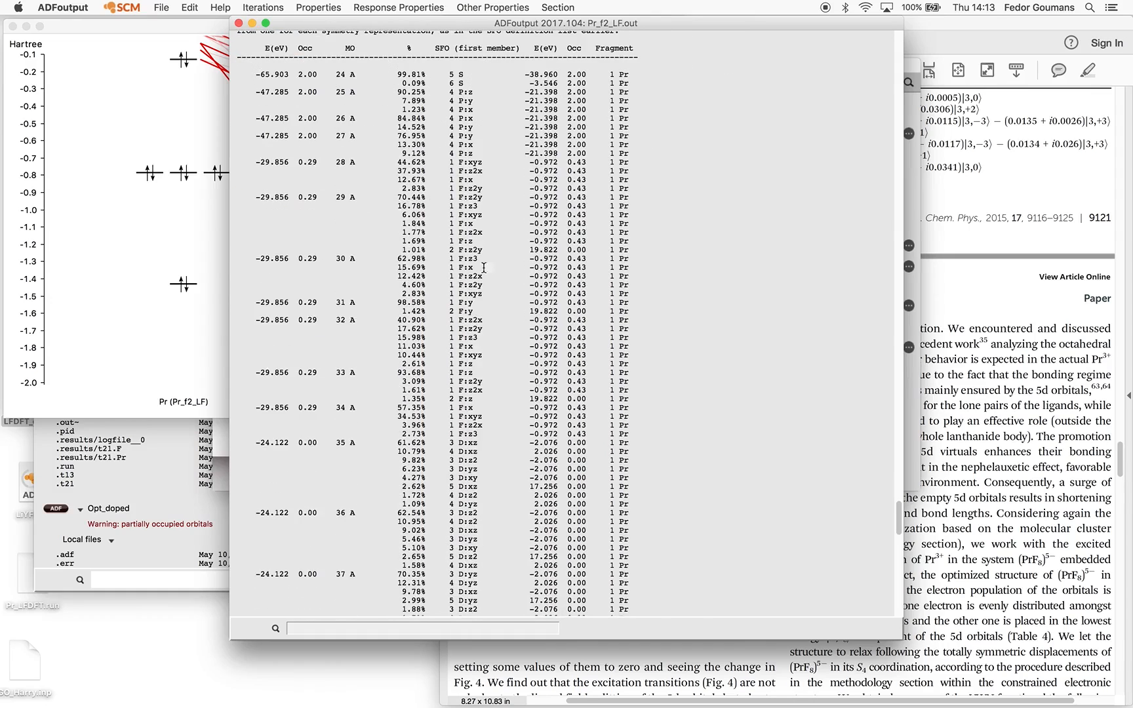
# Examine the Slater-Condon parameters and multiplet energies in the Pr_f2_LF output, and view its ligand field DFT spectrum
pyautogui.moveTo(328, 158); pyautogui.dragTo(297, 158)
pyautogui.moveTo(904, 517); pyautogui.dragTo(906, 598)
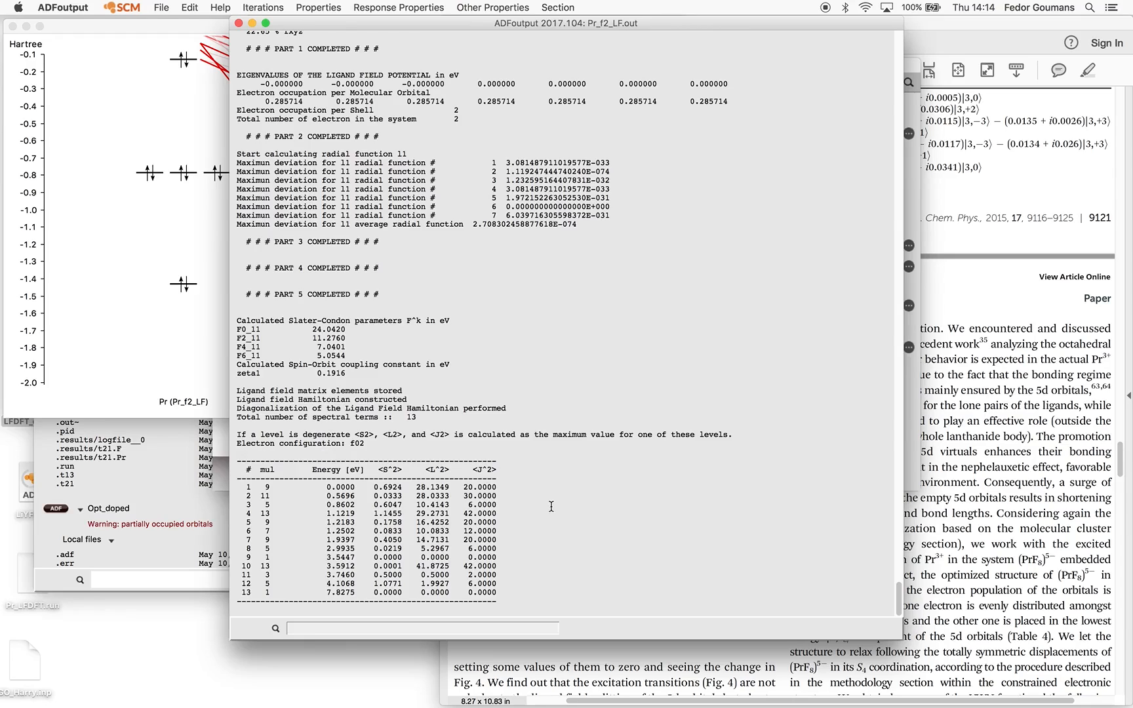
pyautogui.click(122, 8)
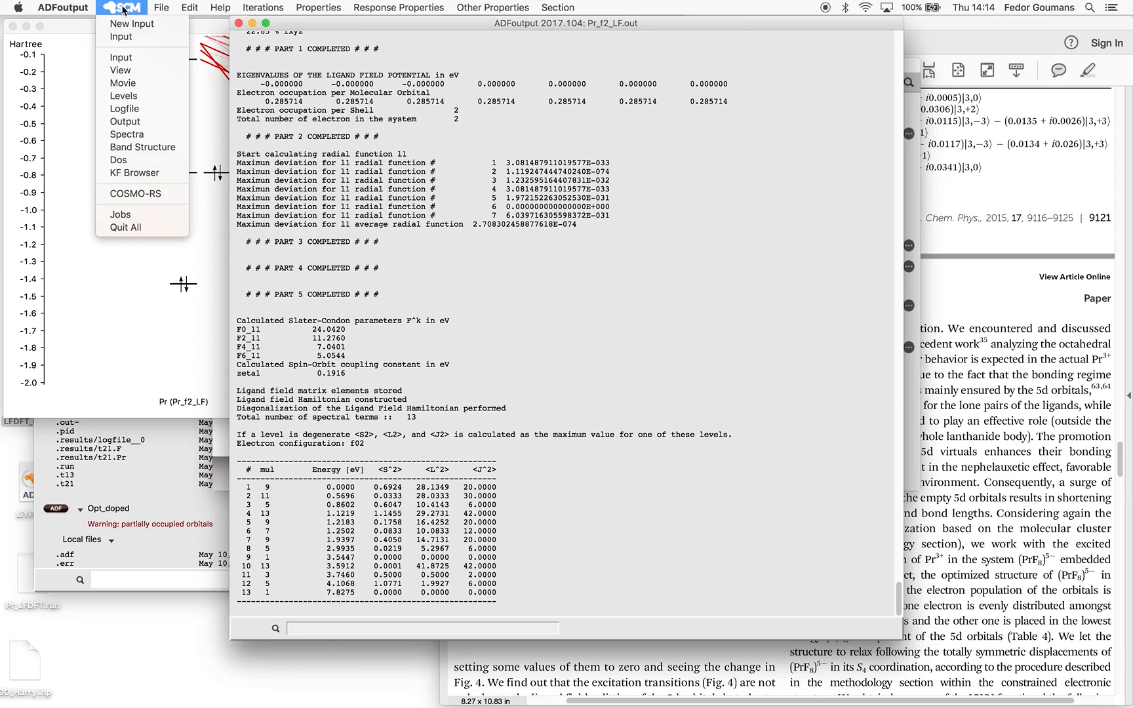
pyautogui.click(147, 138)
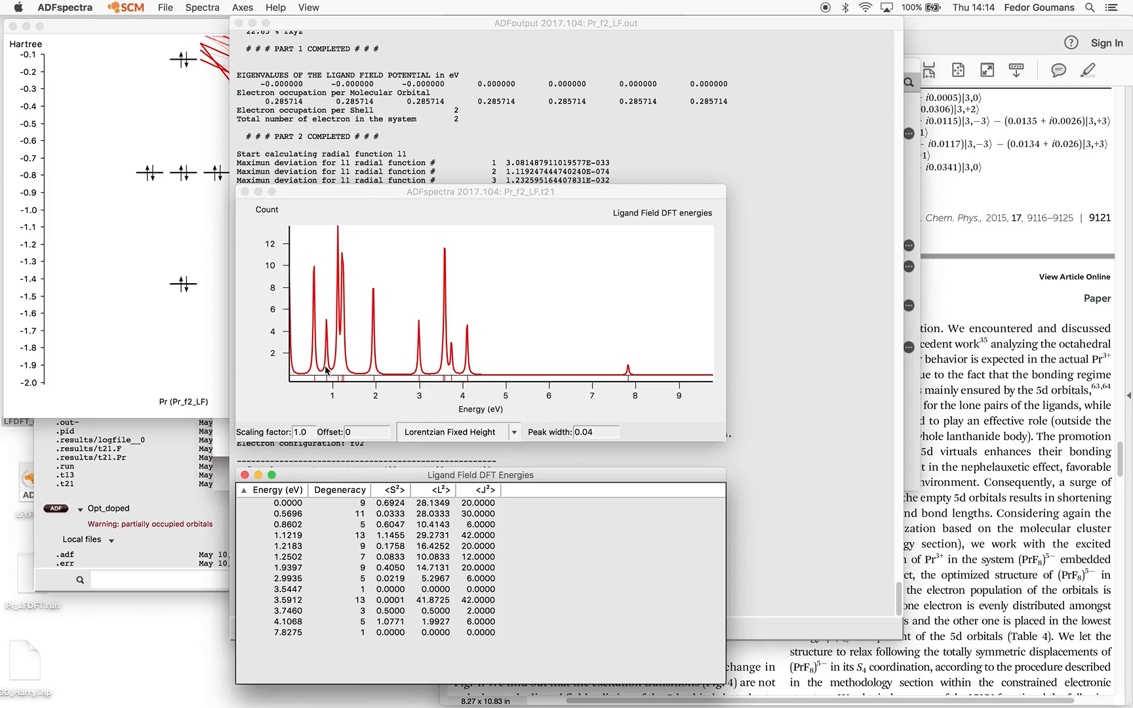
# Close the spectrum, output and level diagram windows of Pr_f2_LF to return to its input
pyautogui.click(245, 191)
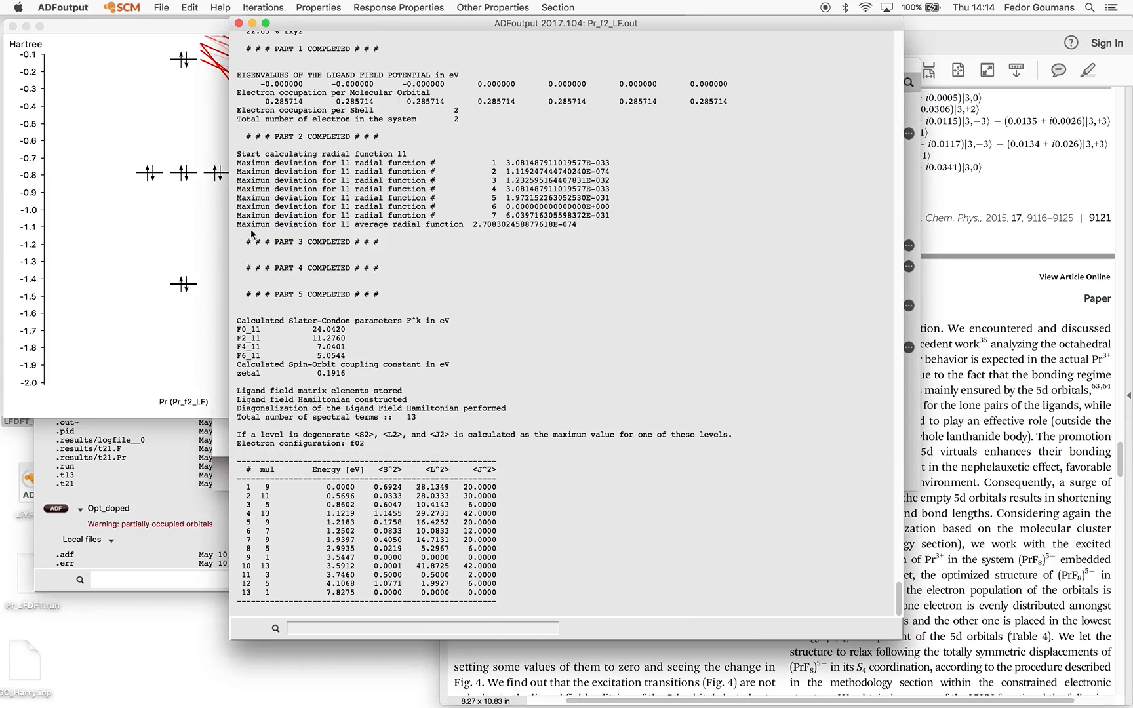
pyautogui.click(239, 23)
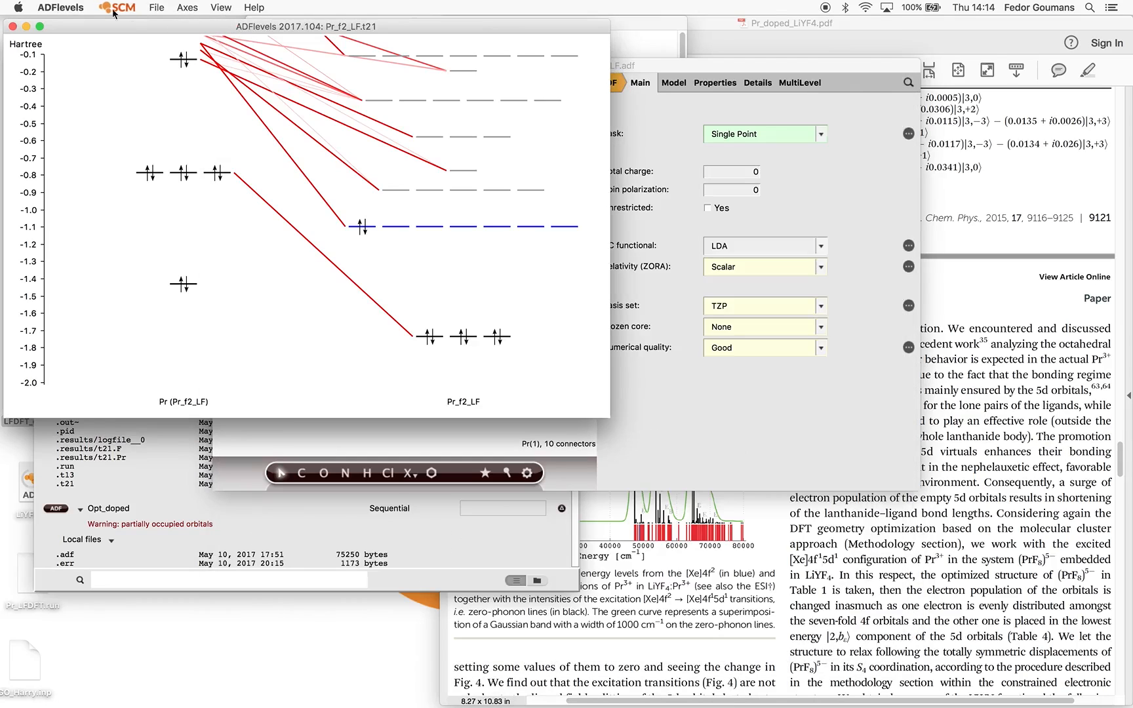
pyautogui.click(11, 26)
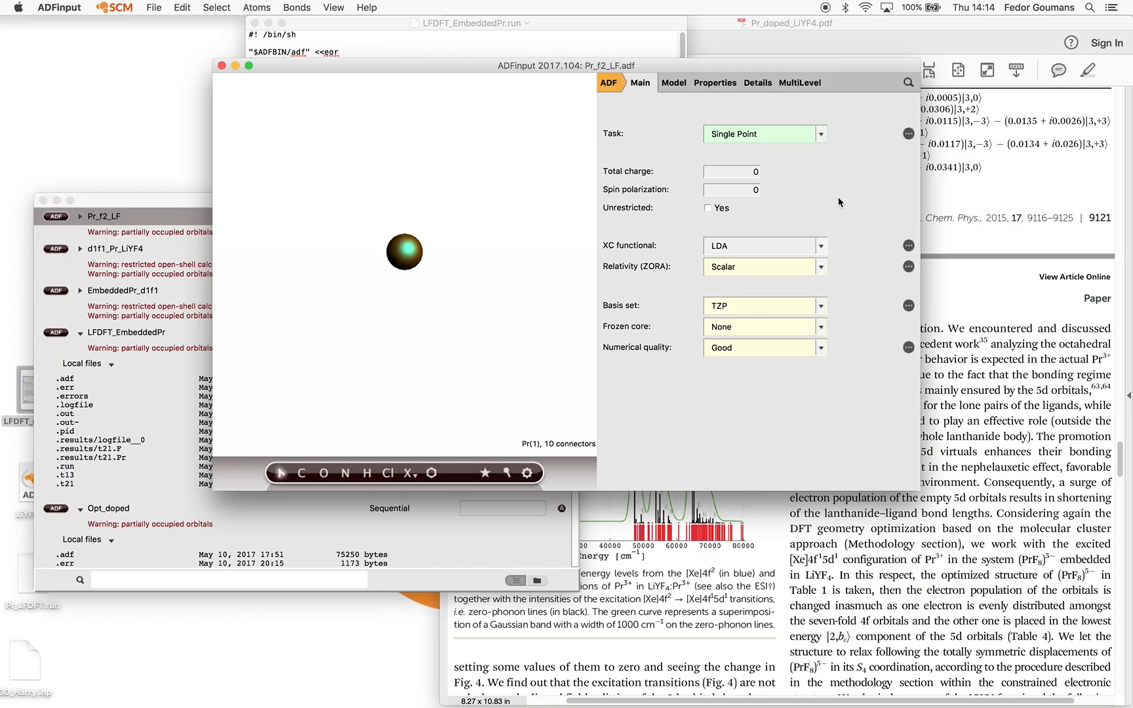
# Open the Spin and Occupation settings and compare the orbital occupations with the unoccupied levels above the 4f set in the guess diagram
pyautogui.click(673, 83)
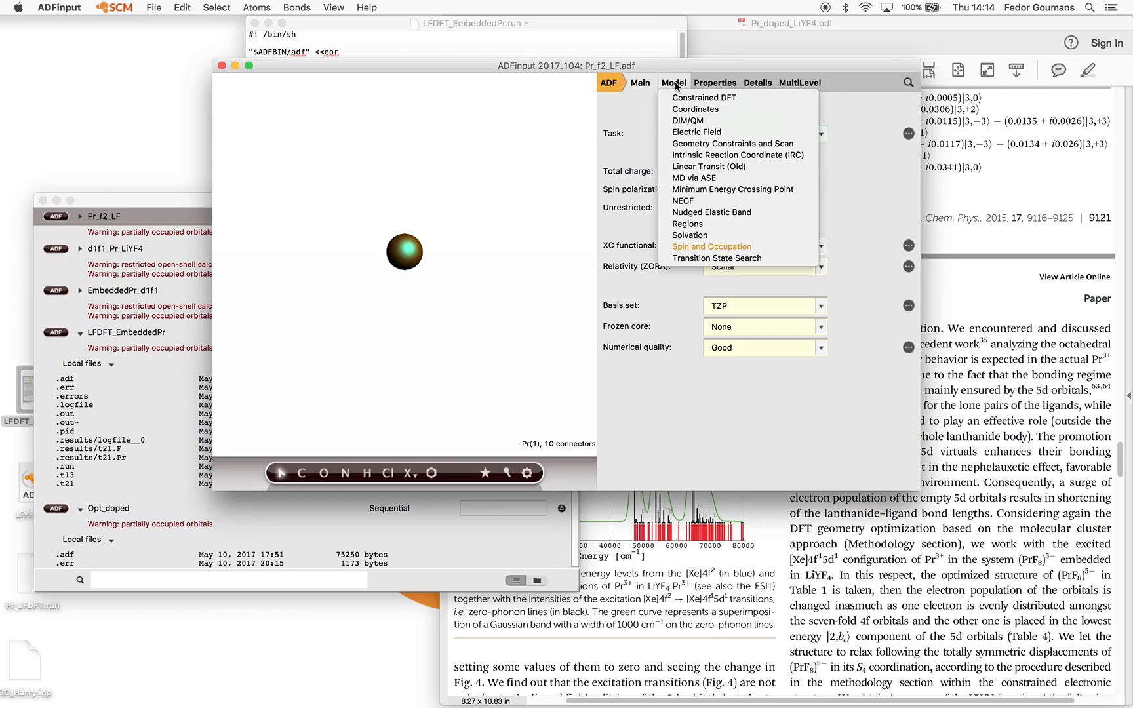
pyautogui.click(728, 250)
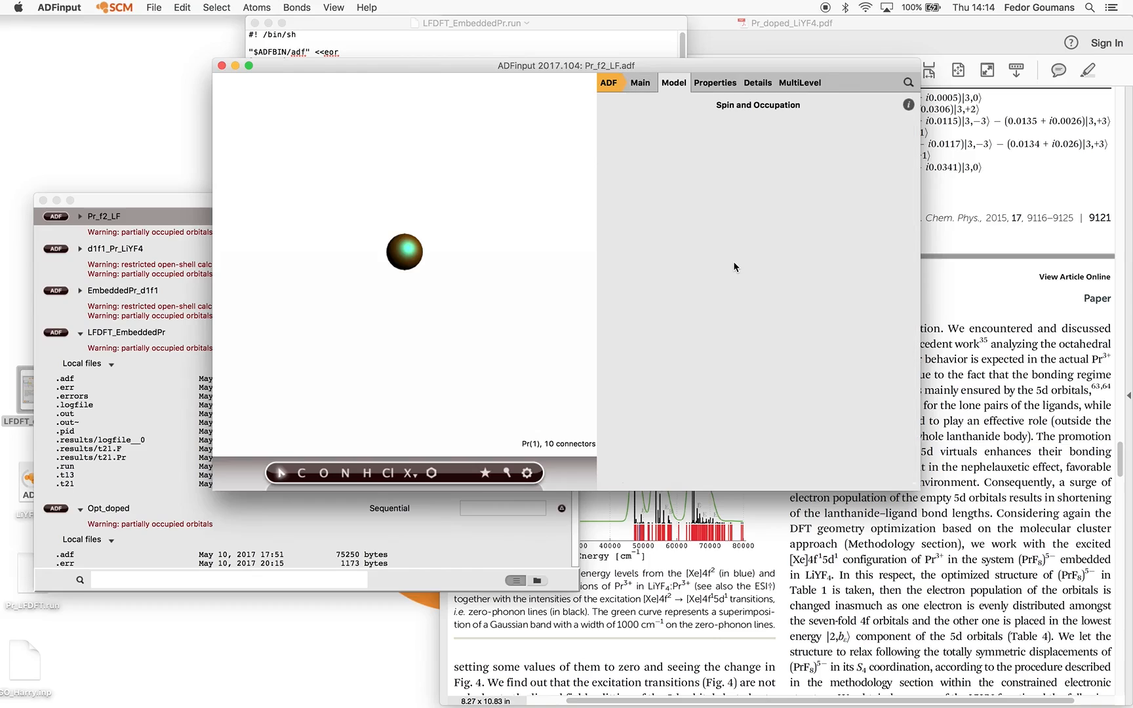
pyautogui.scroll(-5, 697, 301)
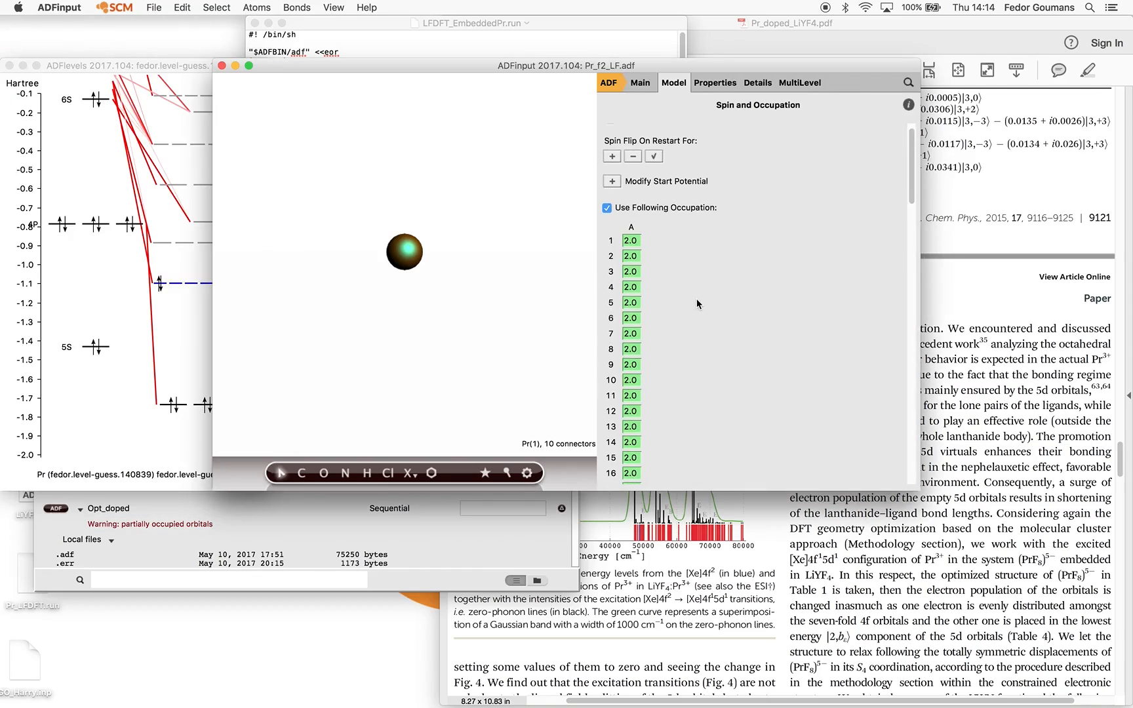
pyautogui.scroll(-8, 696, 298)
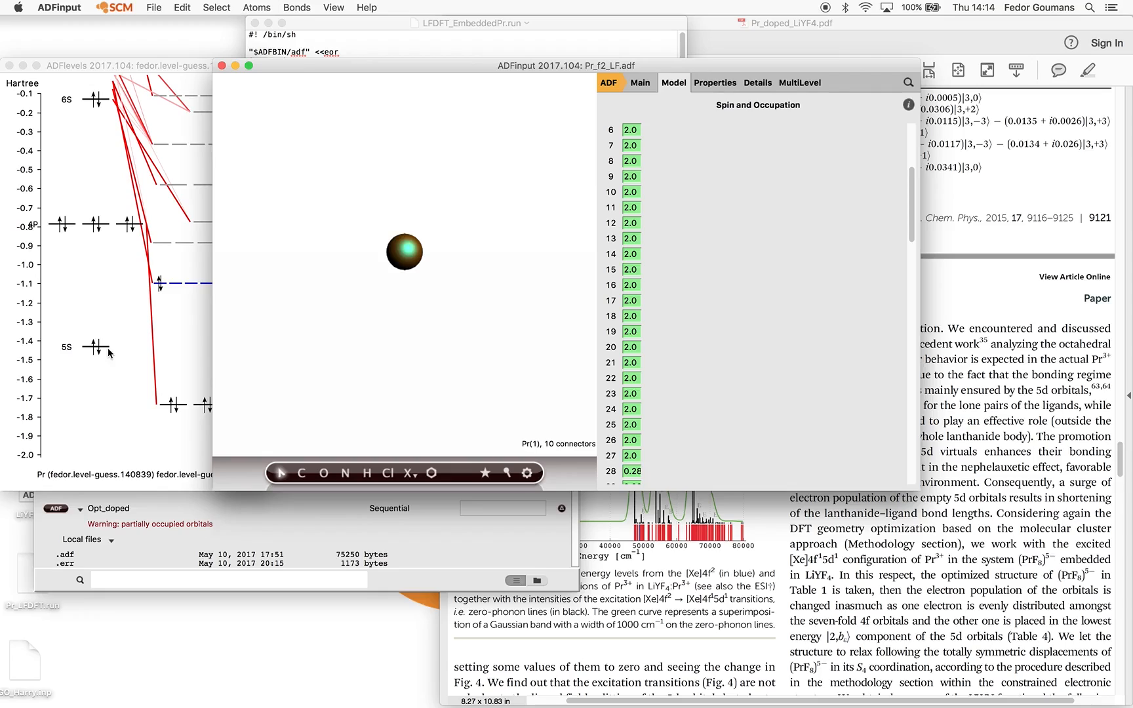
pyautogui.click(169, 247)
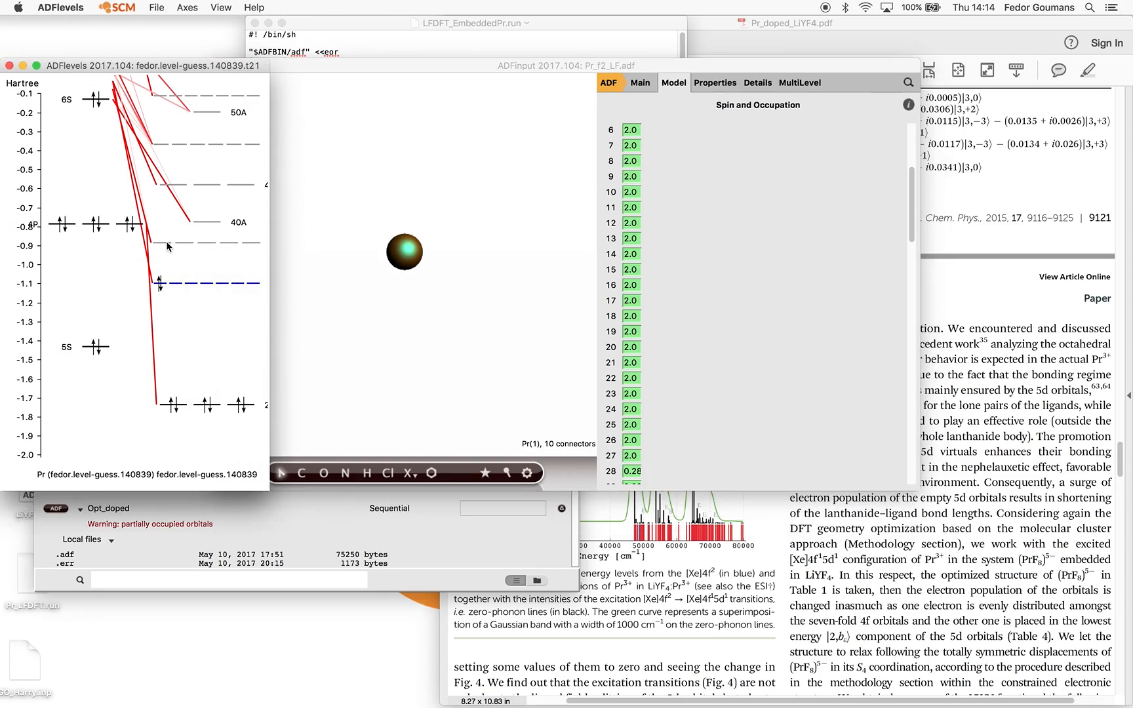
pyautogui.moveTo(186, 241)
pyautogui.scroll(-4, 736, 323)
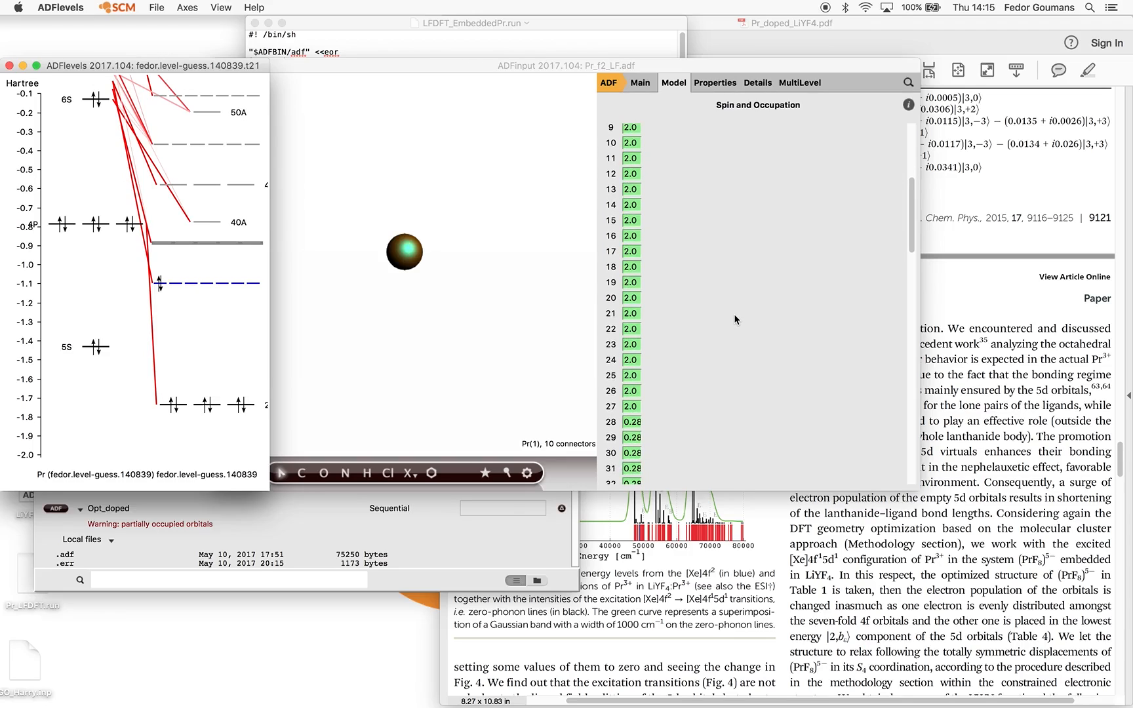
pyautogui.scroll(-1, 733, 313)
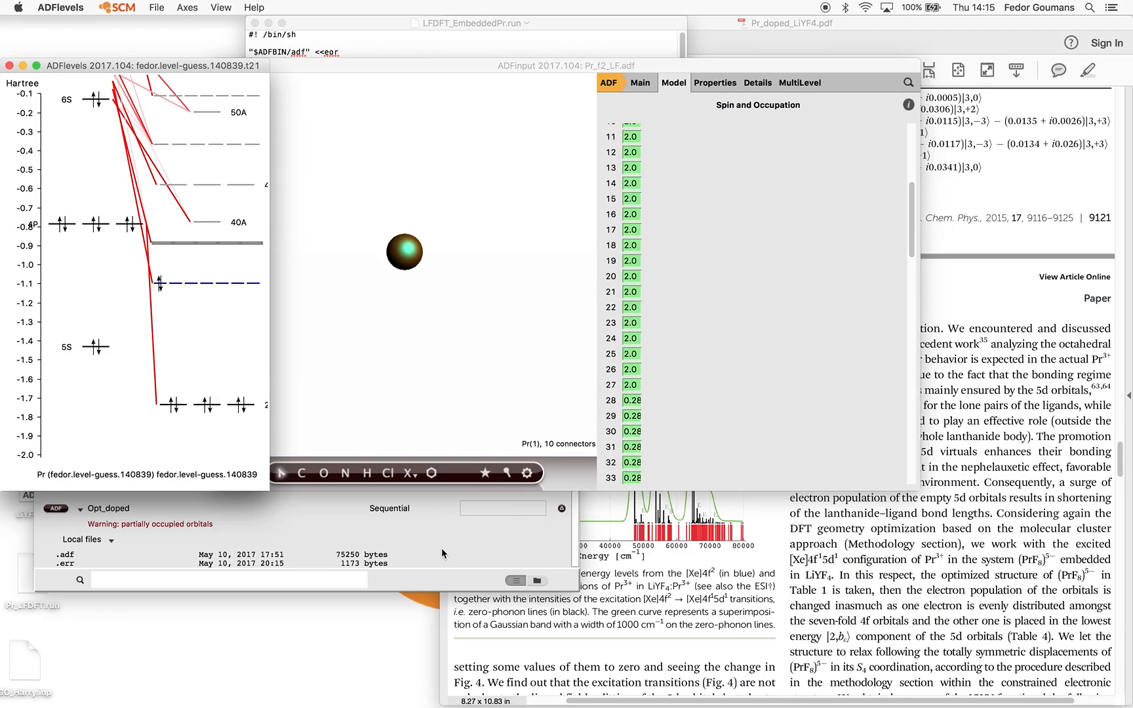
# Open the run script of the d1f1_Pr_LiYF4 job and copy the 0.1428571 occupation value
pyautogui.click(486, 547)
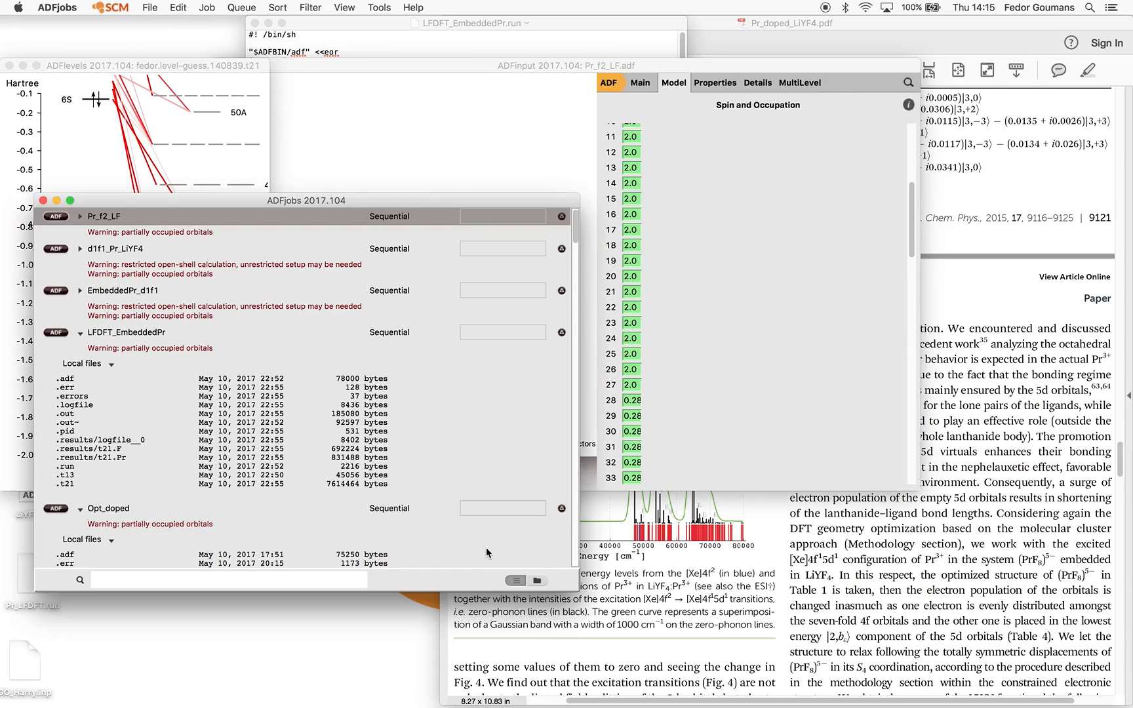
pyautogui.click(79, 250)
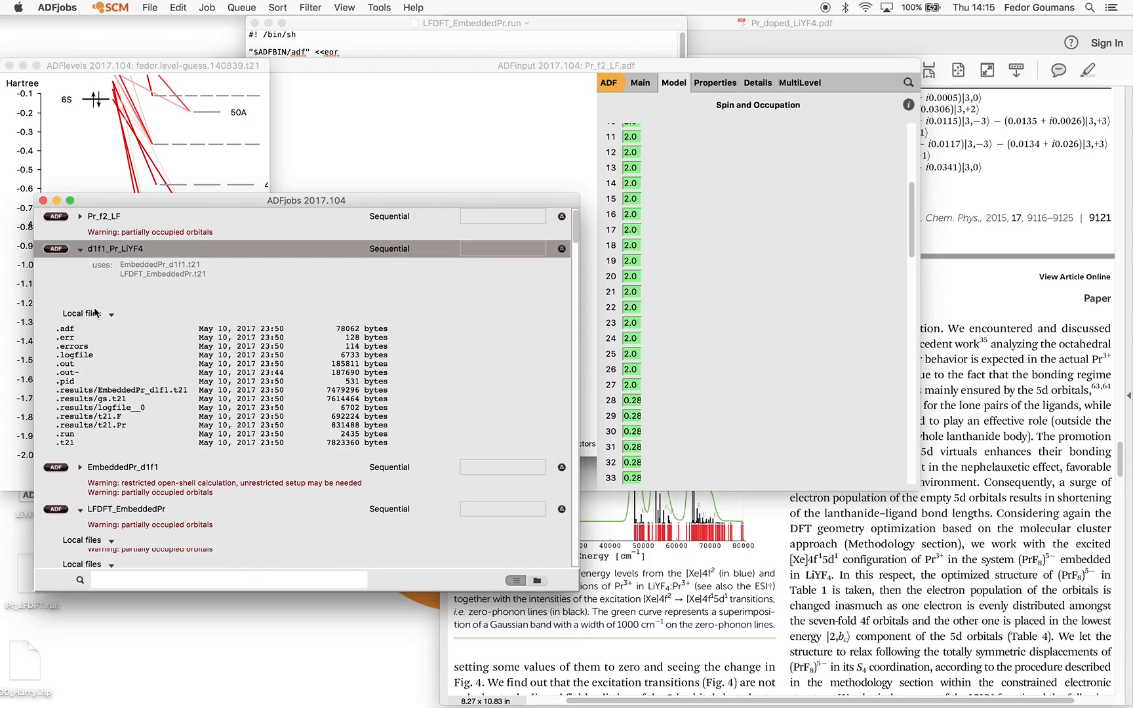
pyautogui.click(80, 249)
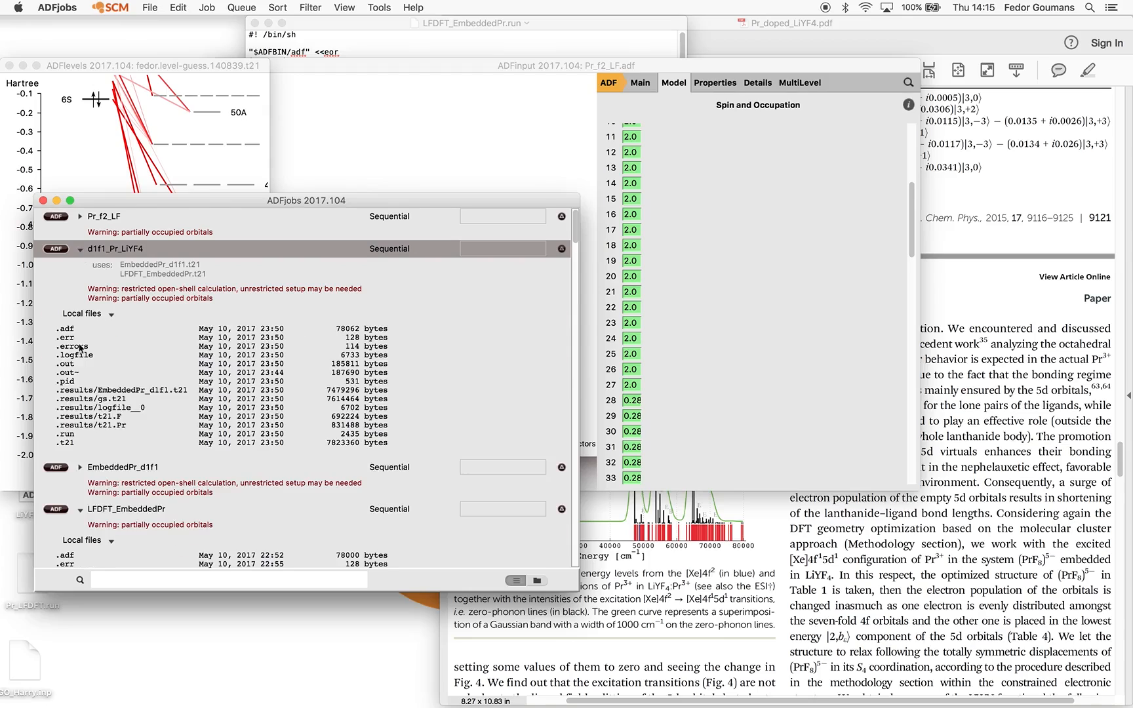
pyautogui.doubleClick(71, 434)
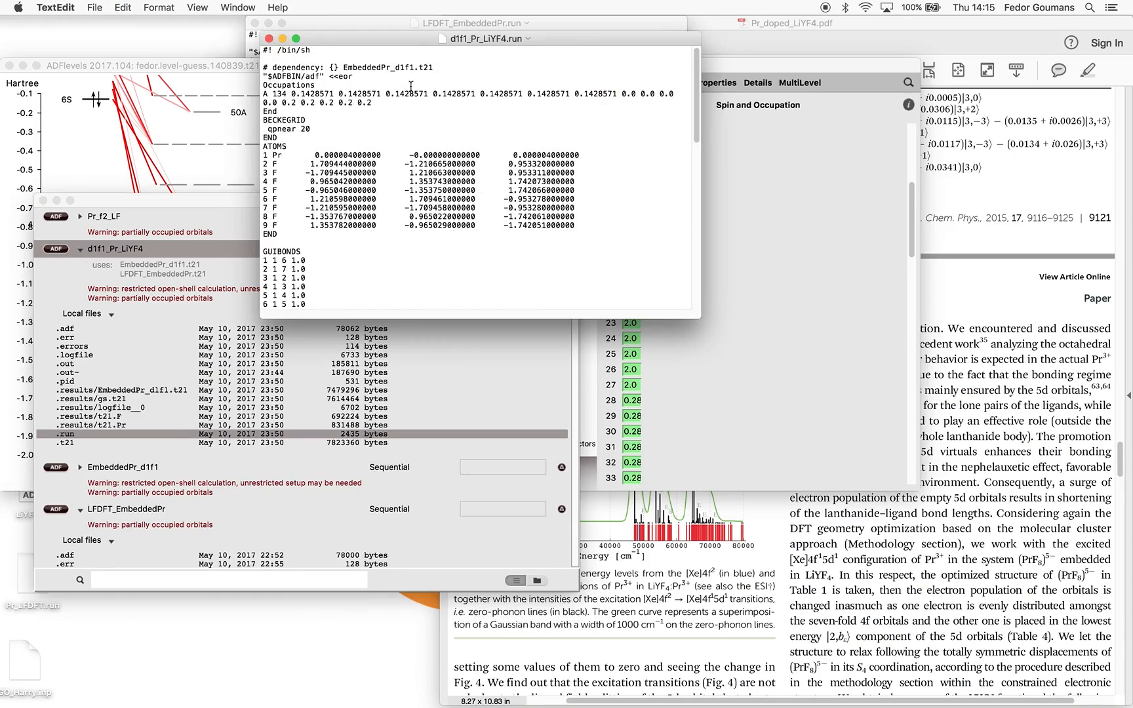
pyautogui.moveTo(428, 94); pyautogui.dragTo(387, 95)
# Set the occupation of each of orbitals 28 to 34 of the Pr atom to 0.1428571
pyautogui.click(827, 246)
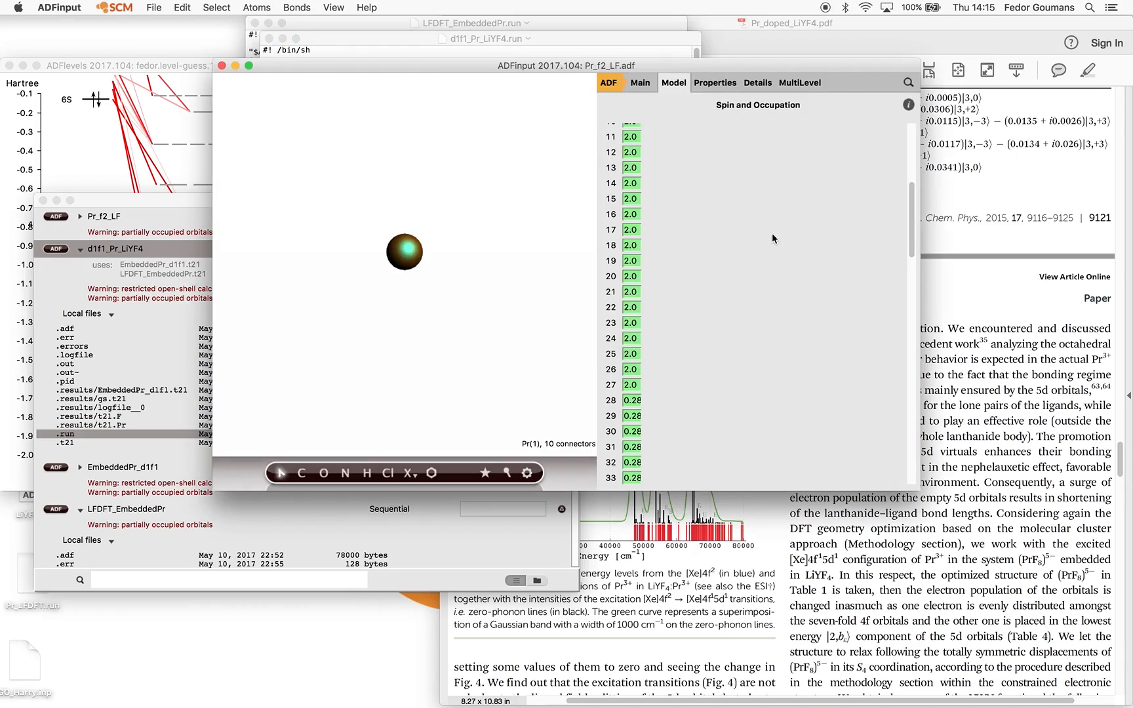
pyautogui.doubleClick(626, 402)
pyautogui.press('super+v')
pyautogui.doubleClick(626, 410)
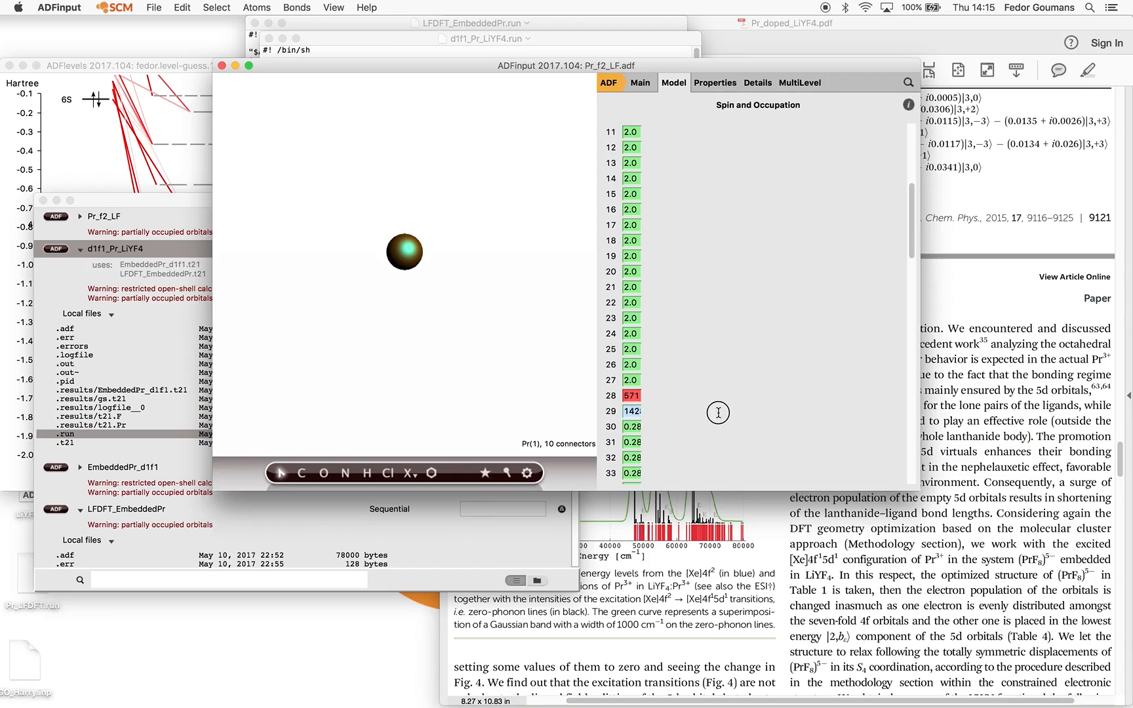
pyautogui.press('super+v')
pyautogui.scroll(-1, 715, 416)
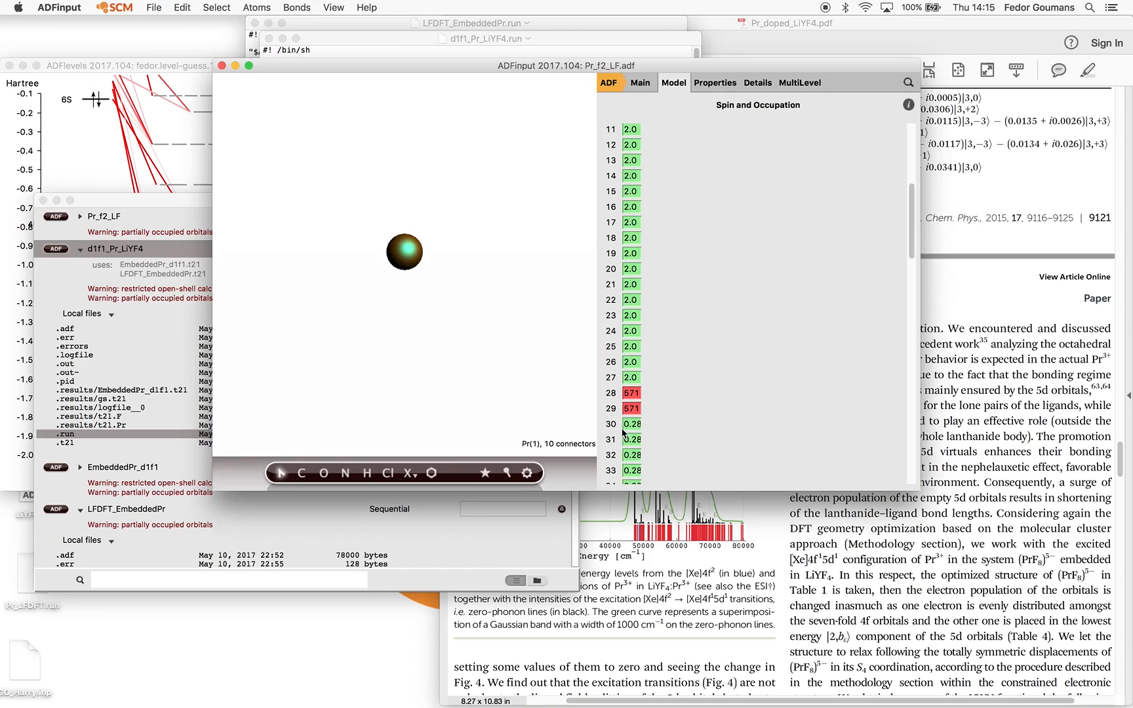
pyautogui.click(622, 421)
pyautogui.click(625, 424)
pyautogui.press('super+v')
pyautogui.press('super+v')
pyautogui.click(624, 439)
pyautogui.press('super+v')
pyautogui.press('super+v')
pyautogui.click(624, 451)
pyautogui.press('super+v')
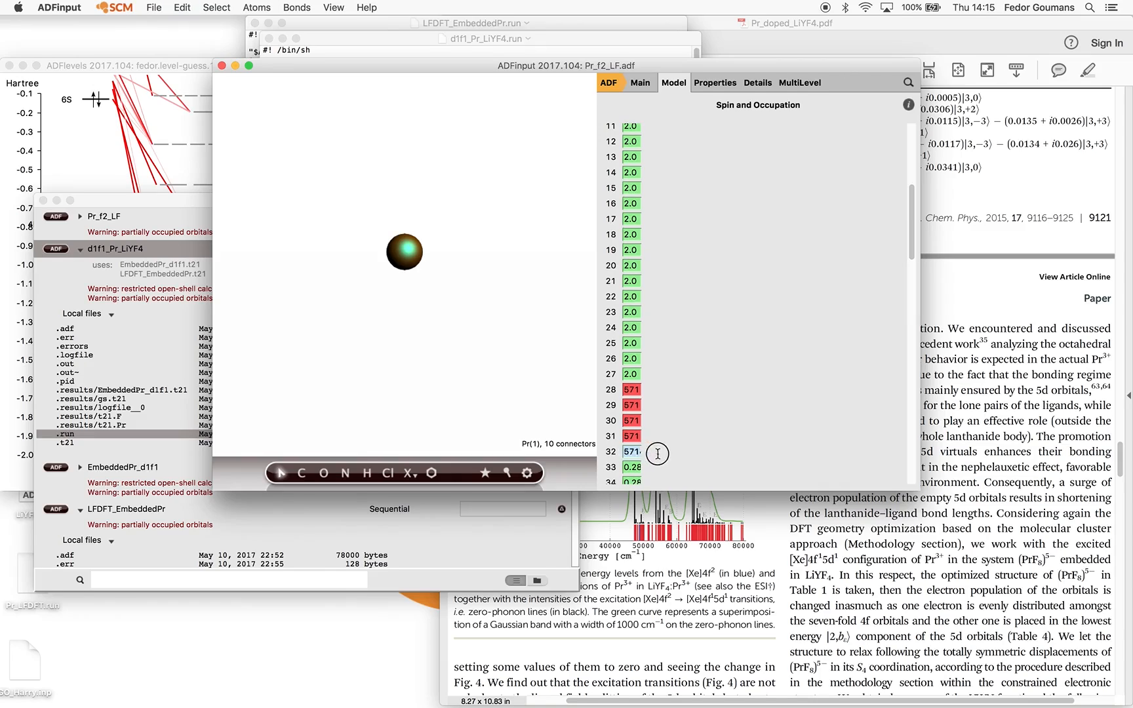
pyautogui.write('571')
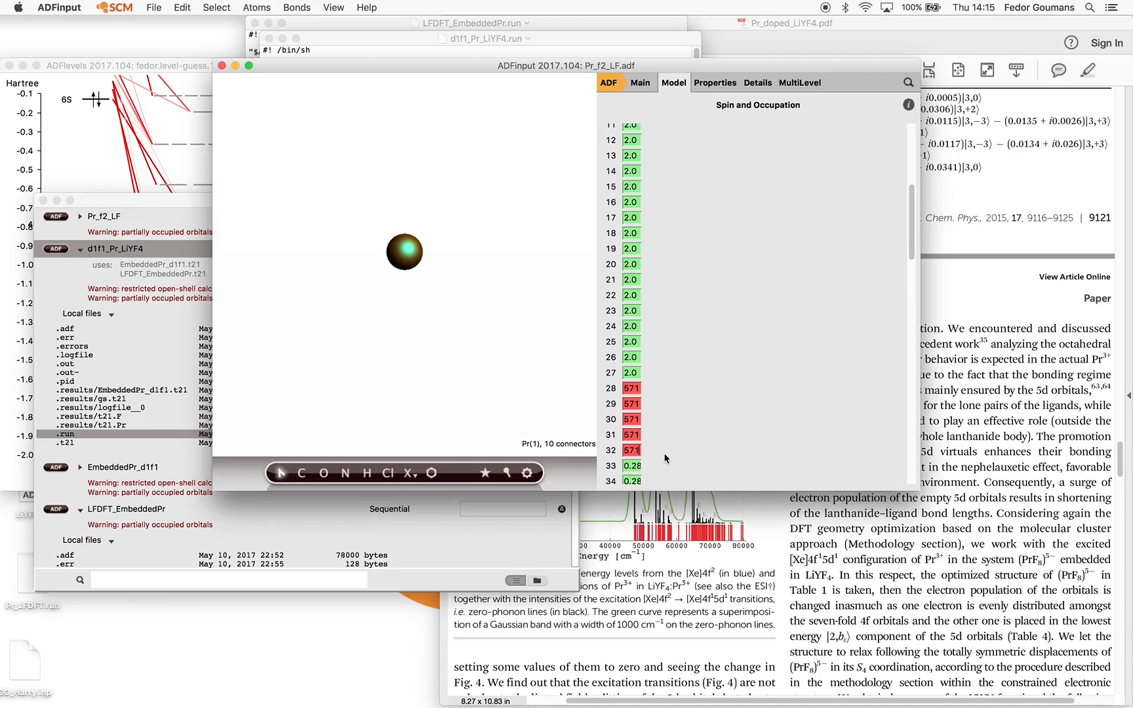
pyautogui.click(626, 465)
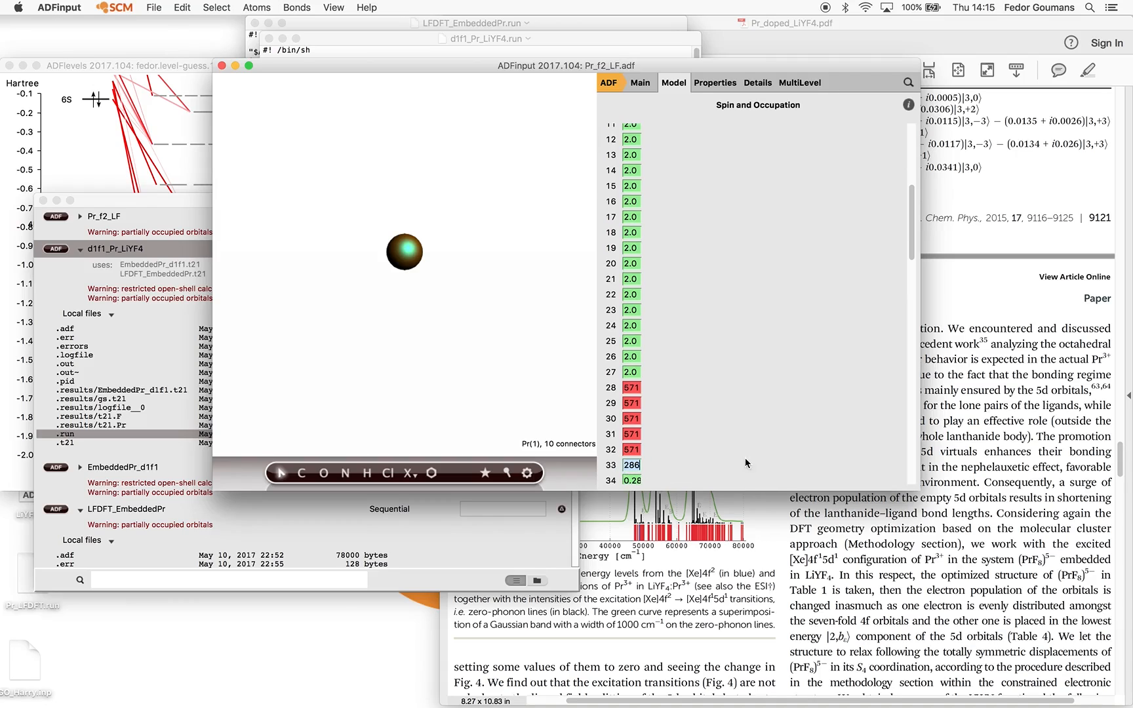
pyautogui.press('super+v')
pyautogui.press('super+v')
pyautogui.click(632, 474)
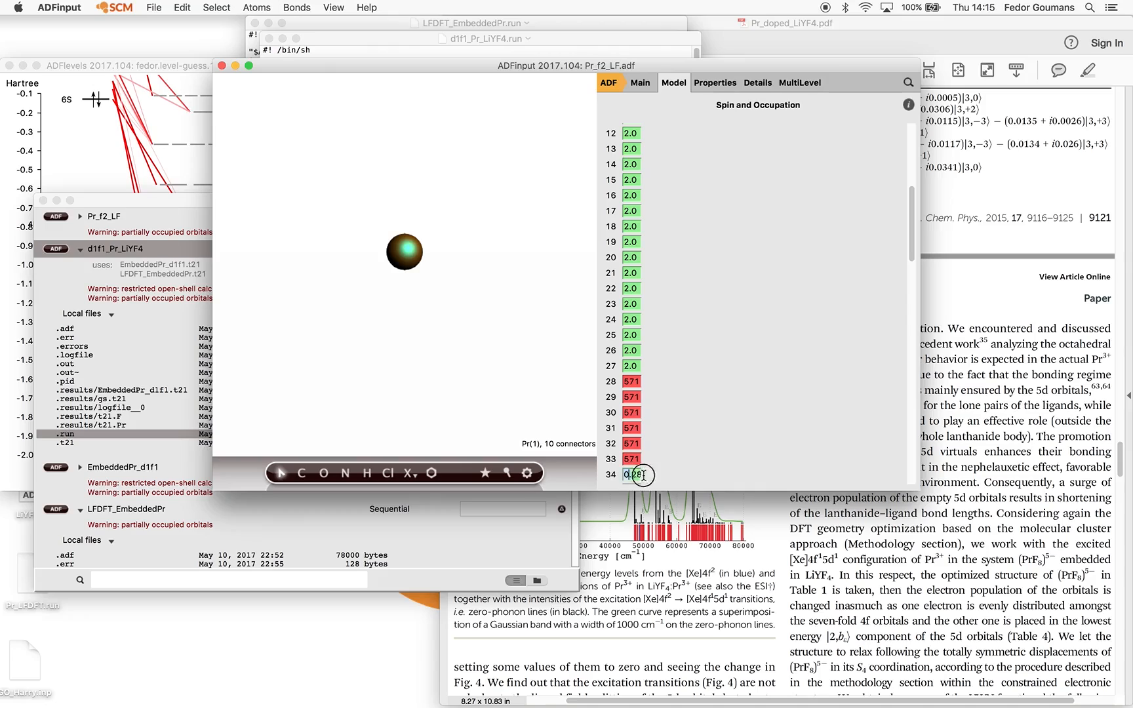
pyautogui.write('286')
pyautogui.click(712, 479)
# Set the occupation of each of orbitals 35 to 39 to 0.2
pyautogui.scroll(-3, 703, 403)
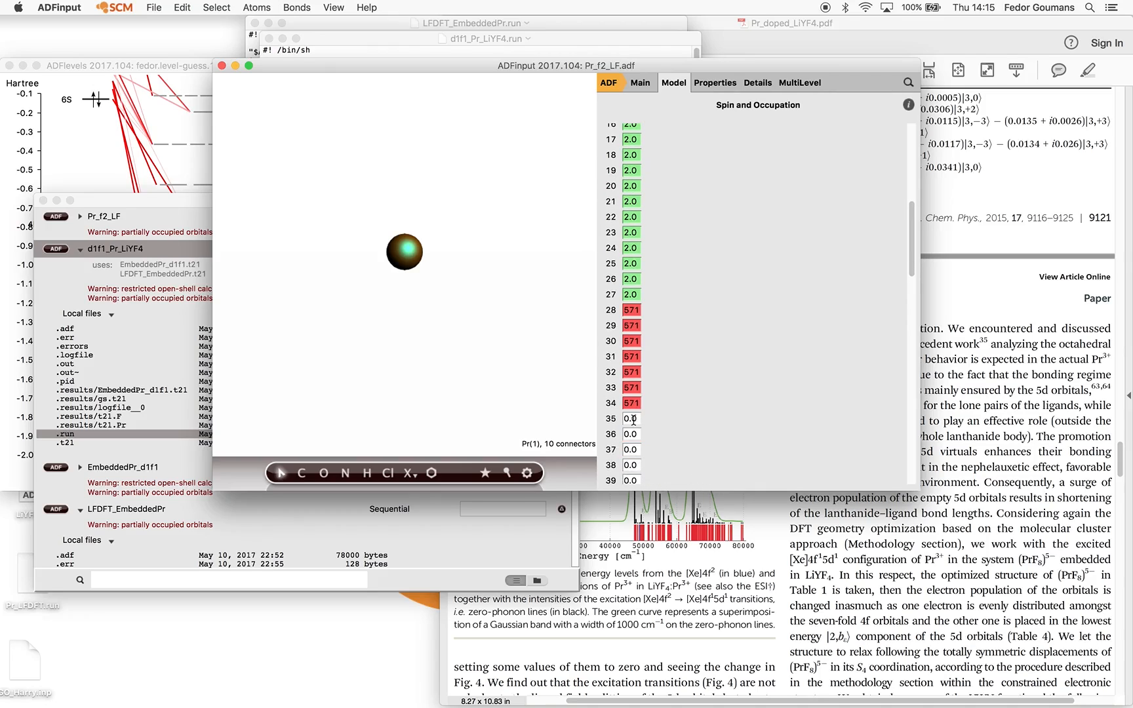
pyautogui.click(638, 419)
pyautogui.press('BackSpace')
pyautogui.write('2')
pyautogui.click(636, 434)
pyautogui.press('BackSpace')
pyautogui.write('2')
pyautogui.click(635, 449)
pyautogui.press('BackSpace')
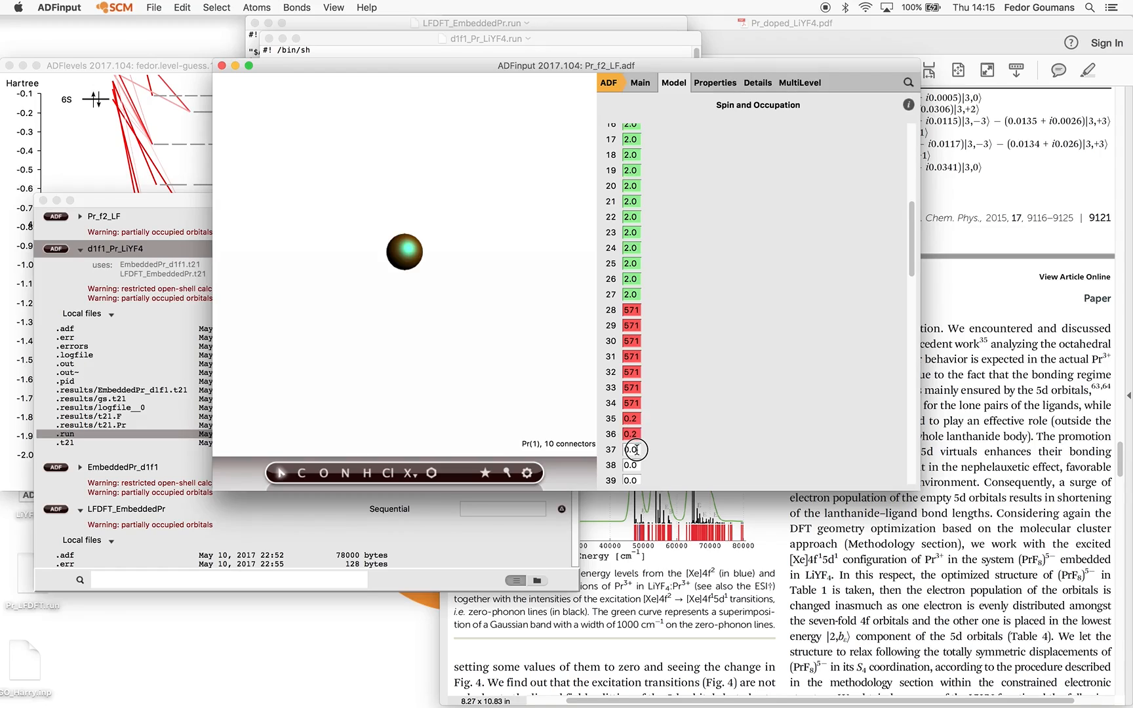
pyautogui.write('2')
pyautogui.click(638, 465)
pyautogui.press('BackSpace')
pyautogui.write('2')
pyautogui.click(636, 480)
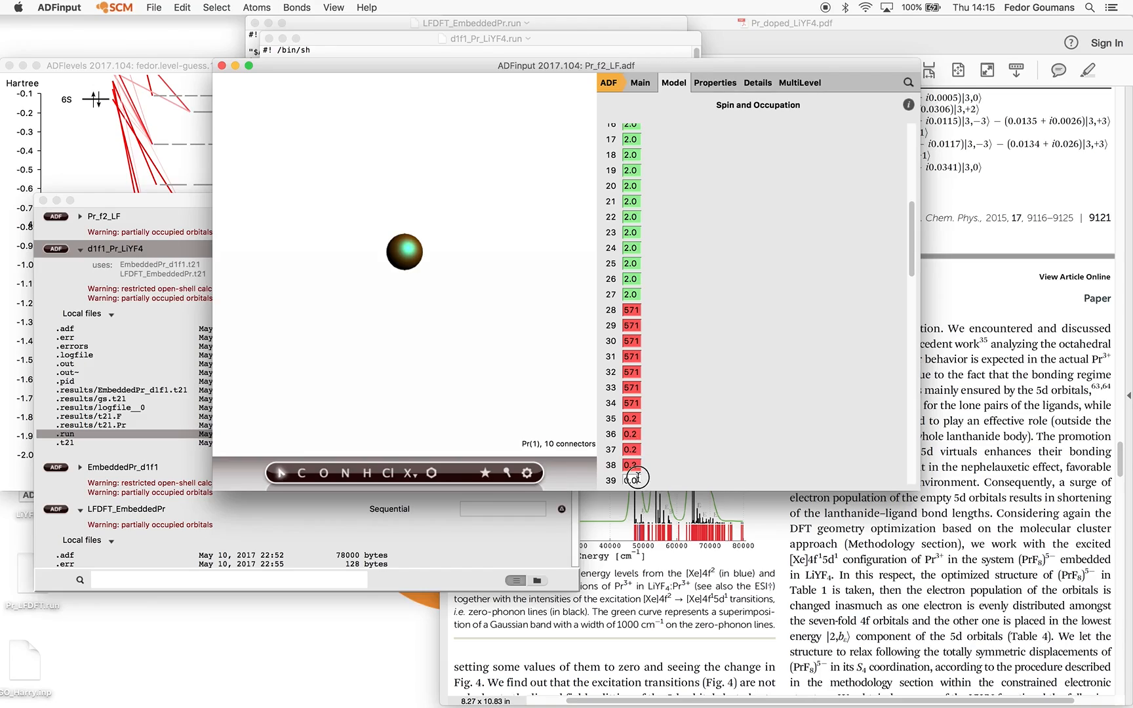
pyautogui.press('BackSpace')
pyautogui.write('2')
pyautogui.scroll(-2, 731, 419)
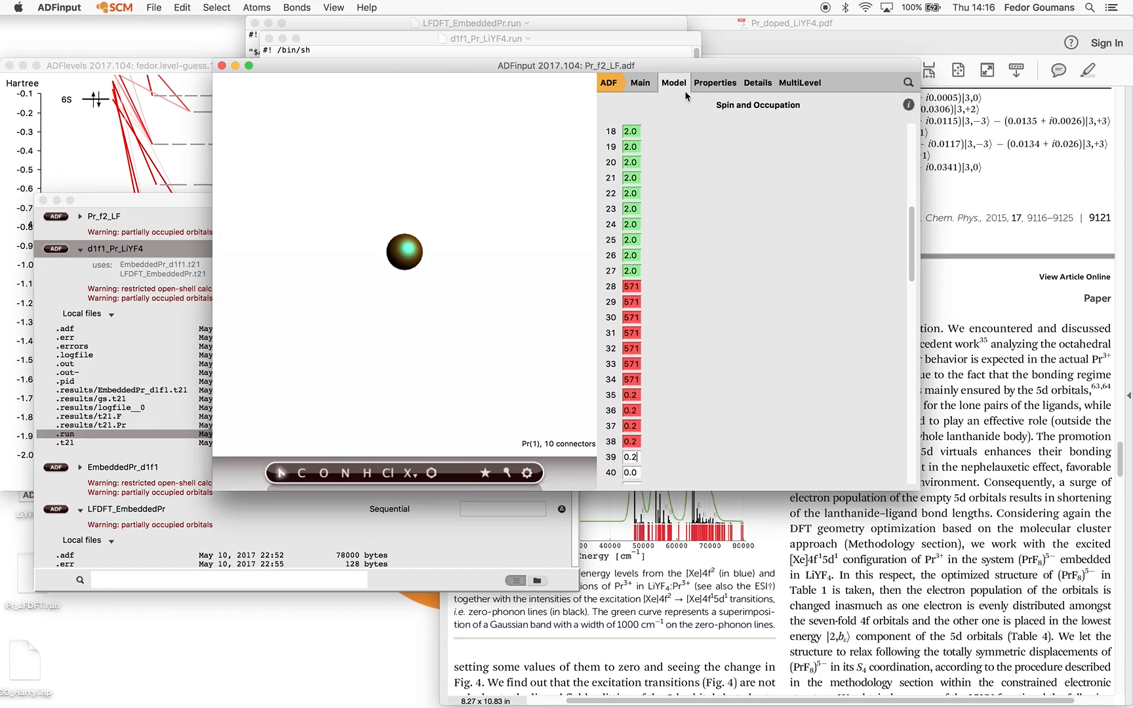
pyautogui.click(714, 83)
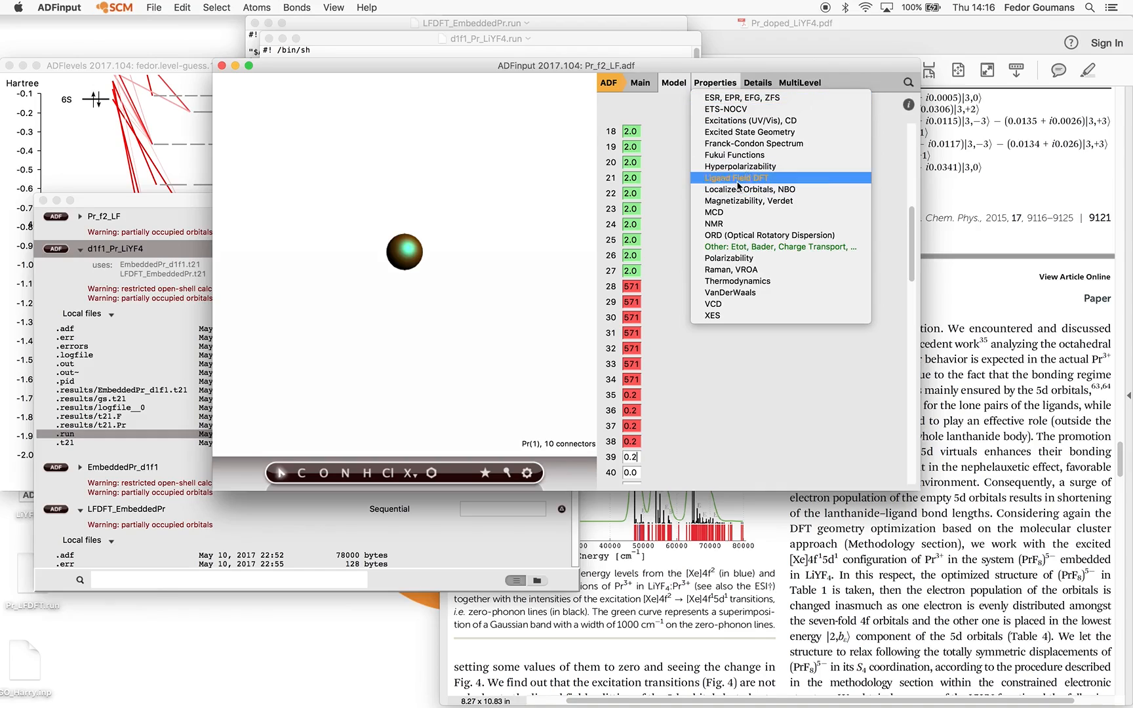
pyautogui.click(739, 179)
pyautogui.click(788, 257)
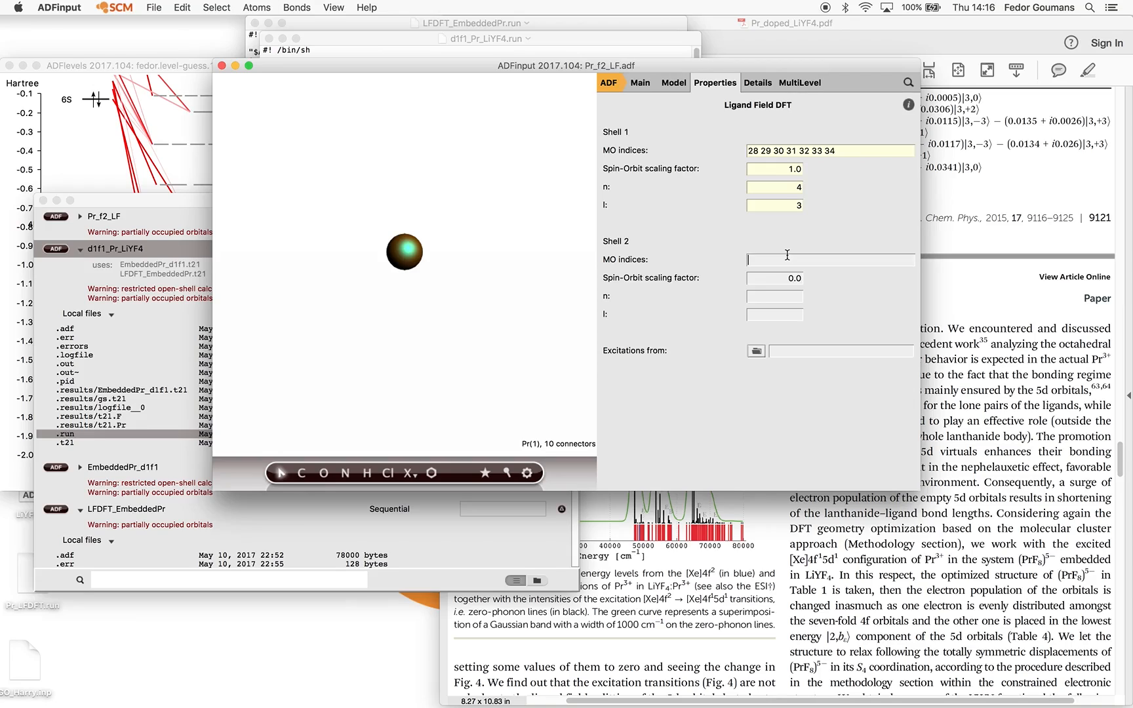
pyautogui.write('35')
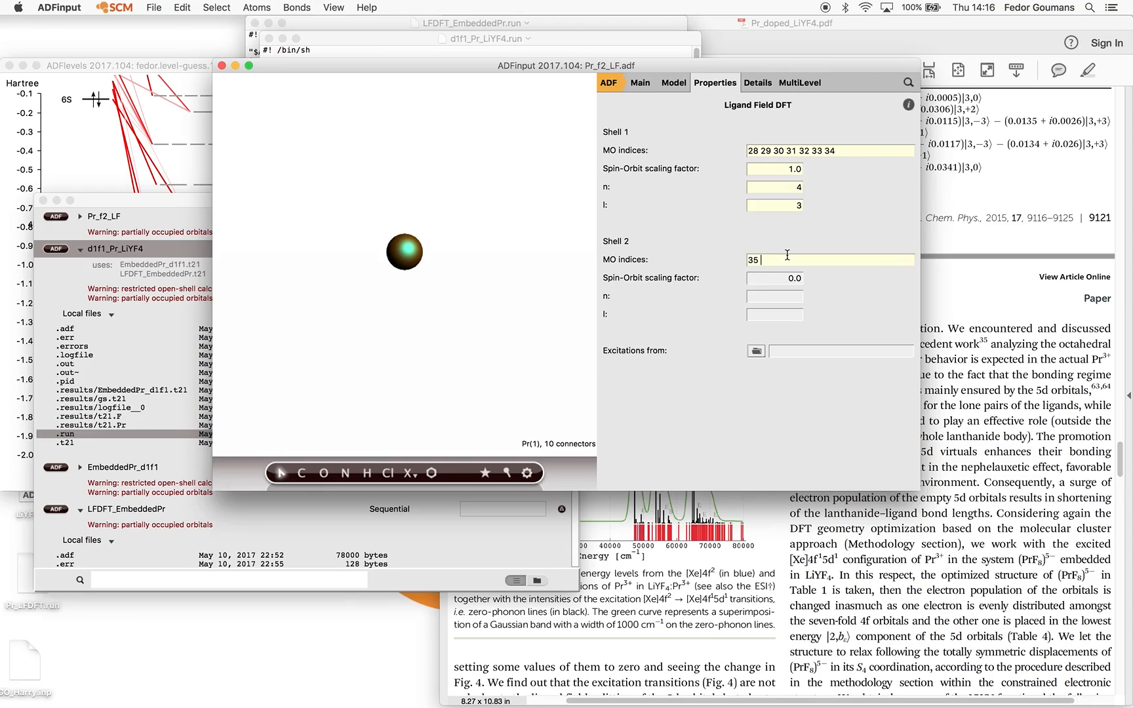
pyautogui.write(' 36 37 38 39')
pyautogui.click(784, 278)
pyautogui.write('1')
pyautogui.write('5')
pyautogui.press('Tab')
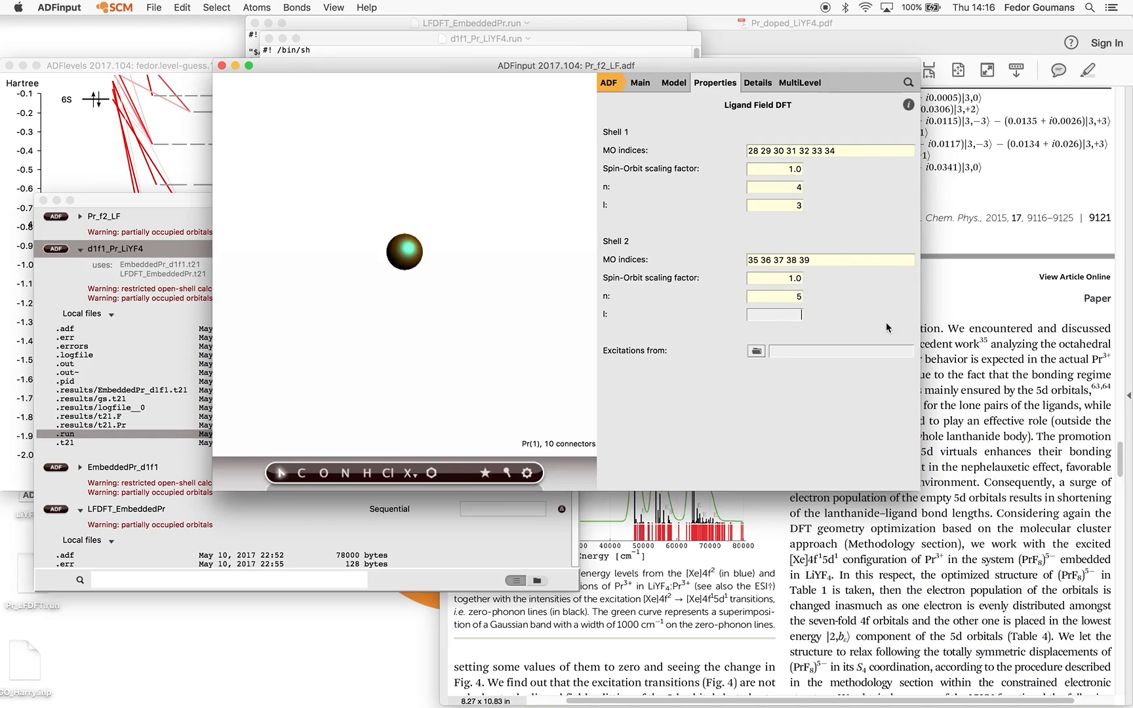
pyautogui.write('2')
# Choose Pr_f2_LF.t21 from the ADF_DATA folder as the file to calculate the excitations from
pyautogui.click(763, 356)
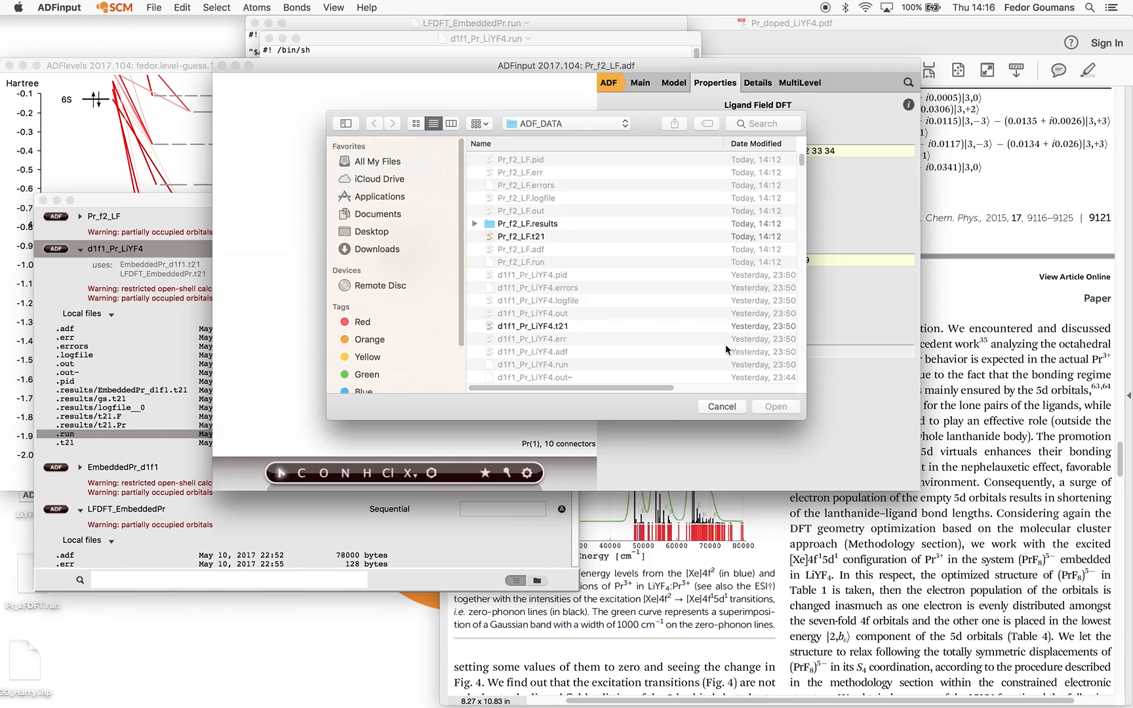
pyautogui.click(524, 237)
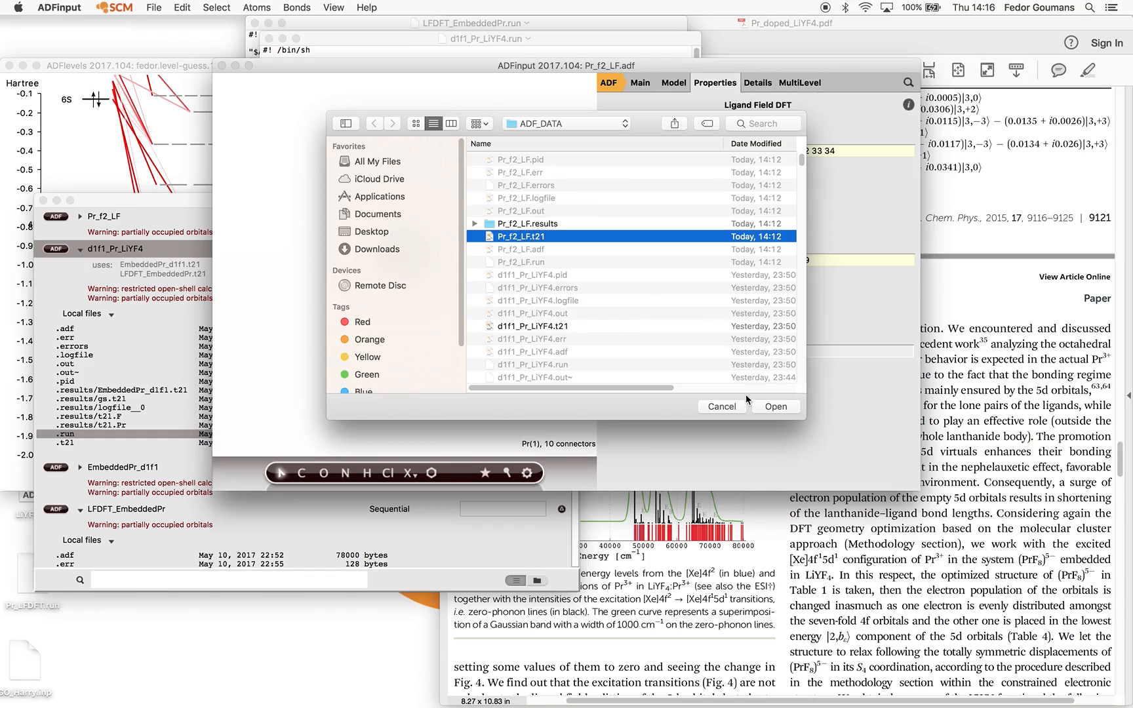
pyautogui.click(778, 407)
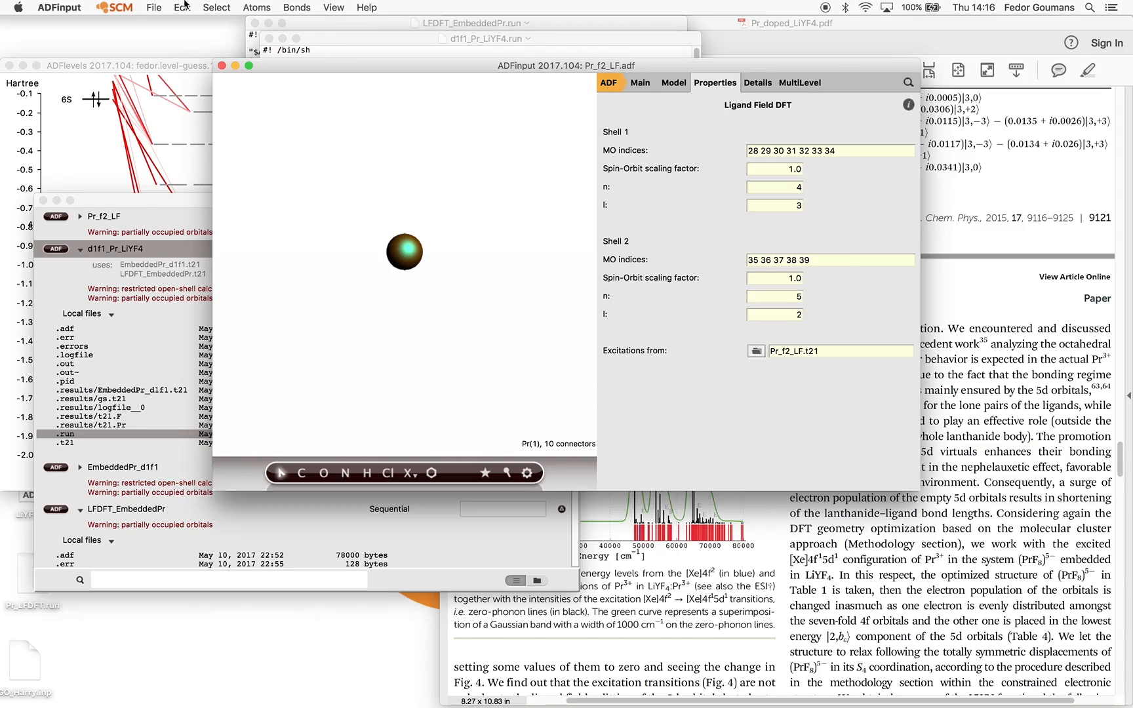
# Save the 4f1 5d1 input under the new name d1f1_f1_LFDFT_Pr in the ADF_DATA folder
pyautogui.click(154, 7)
pyautogui.click(181, 101)
pyautogui.write('d1f1_f1')
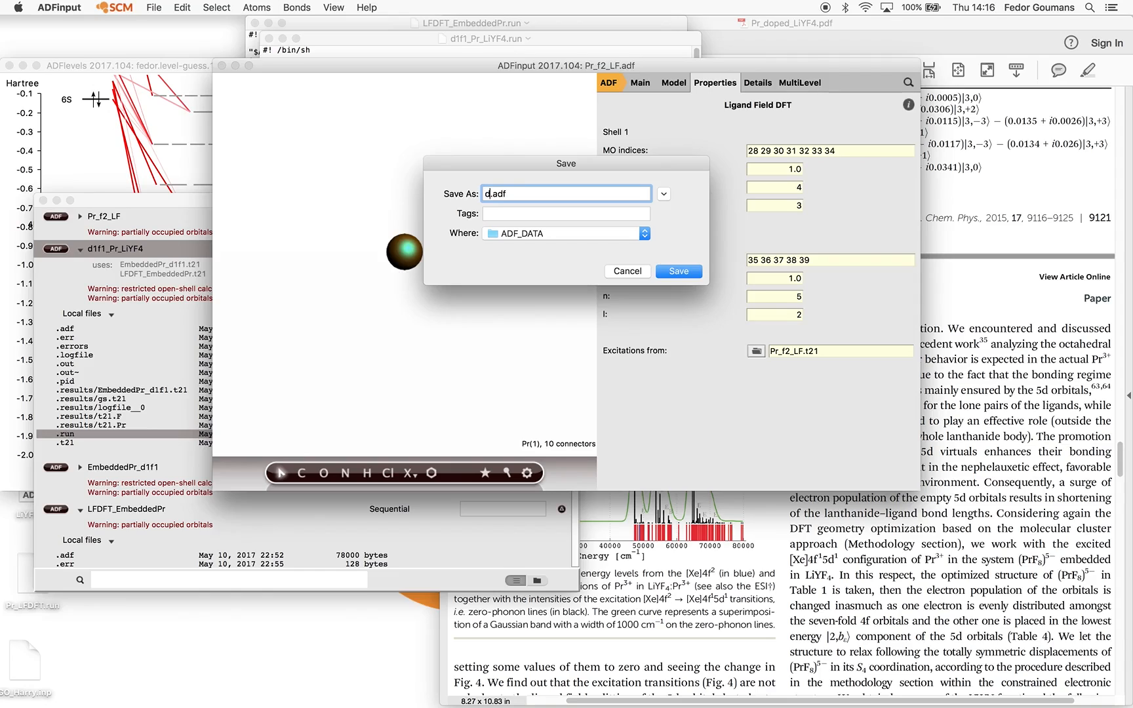
pyautogui.write('_')
pyautogui.write('LFDFT')
pyautogui.write('_fr')
pyautogui.press('Return')
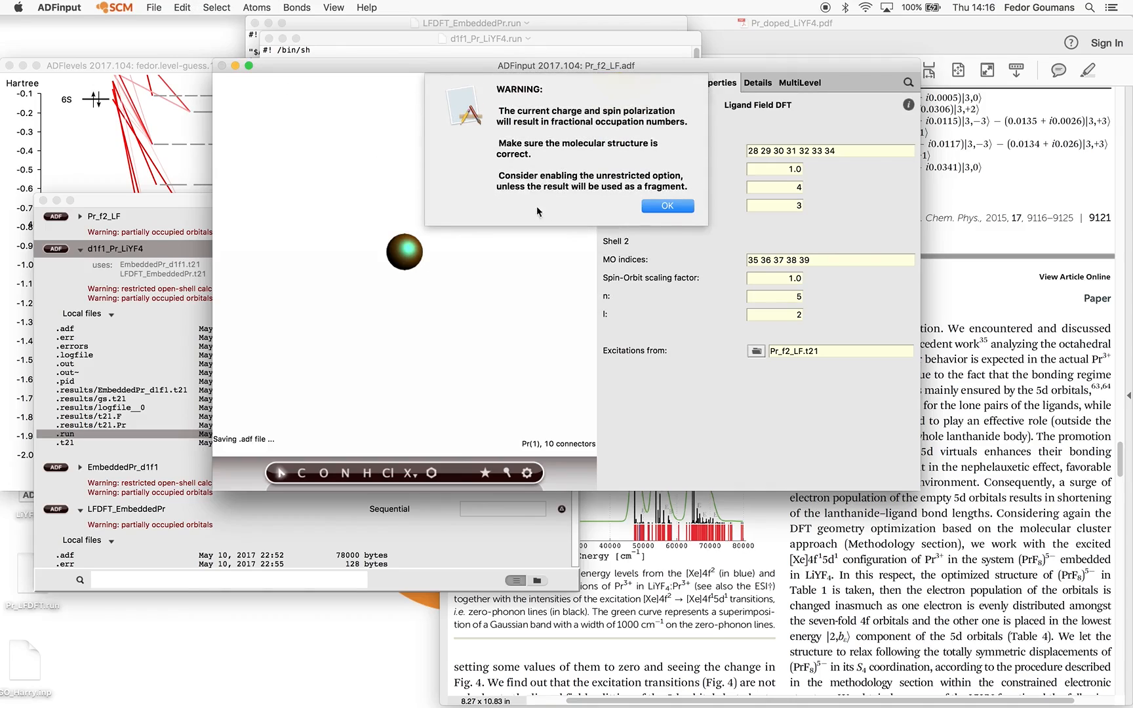
pyautogui.click(682, 207)
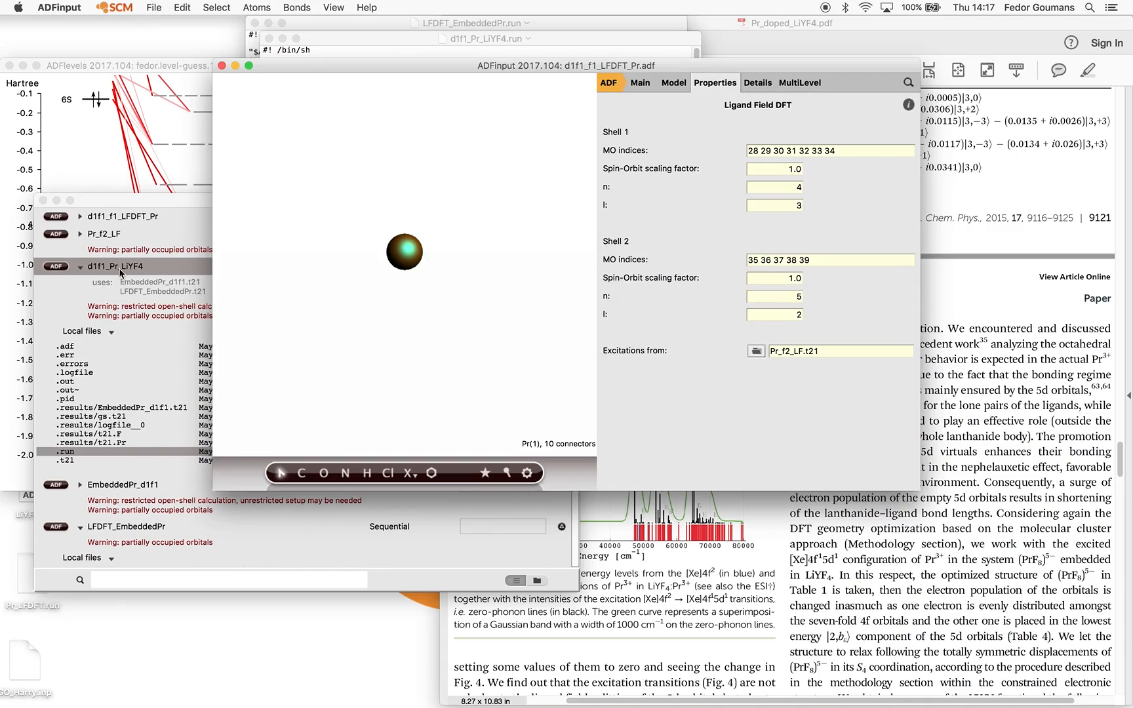
# Run the d1f1_f1_LFDFT_Pr job from ADFjobs
pyautogui.click(127, 218)
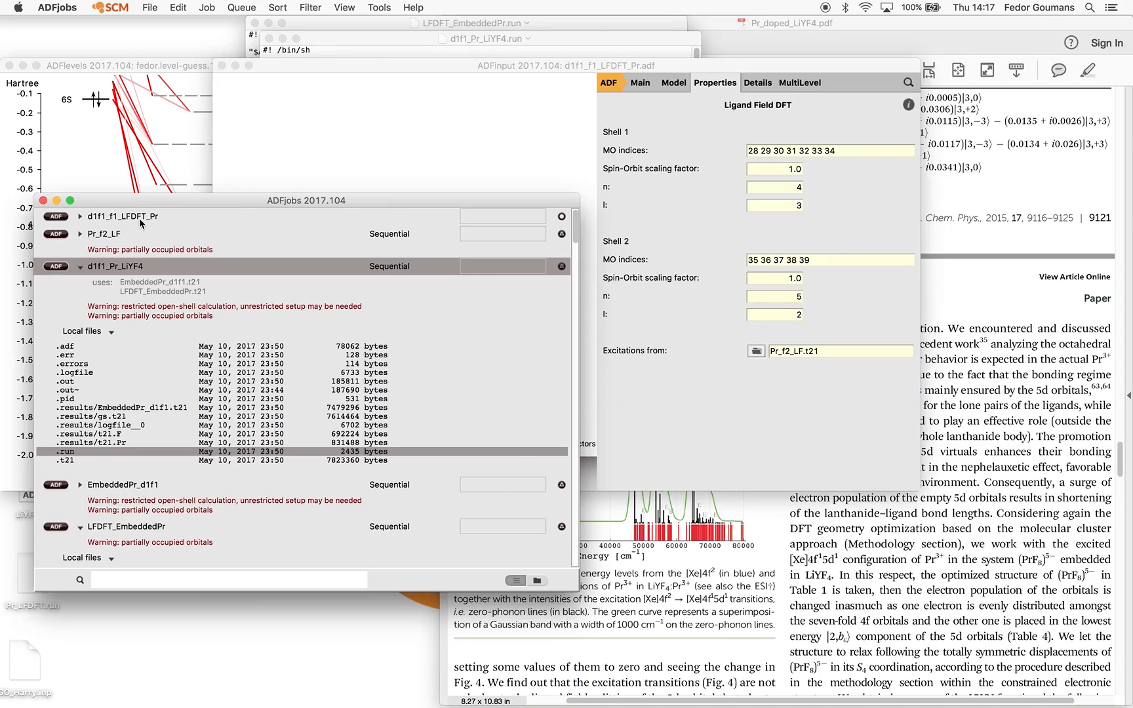
pyautogui.click(140, 223)
pyautogui.click(208, 8)
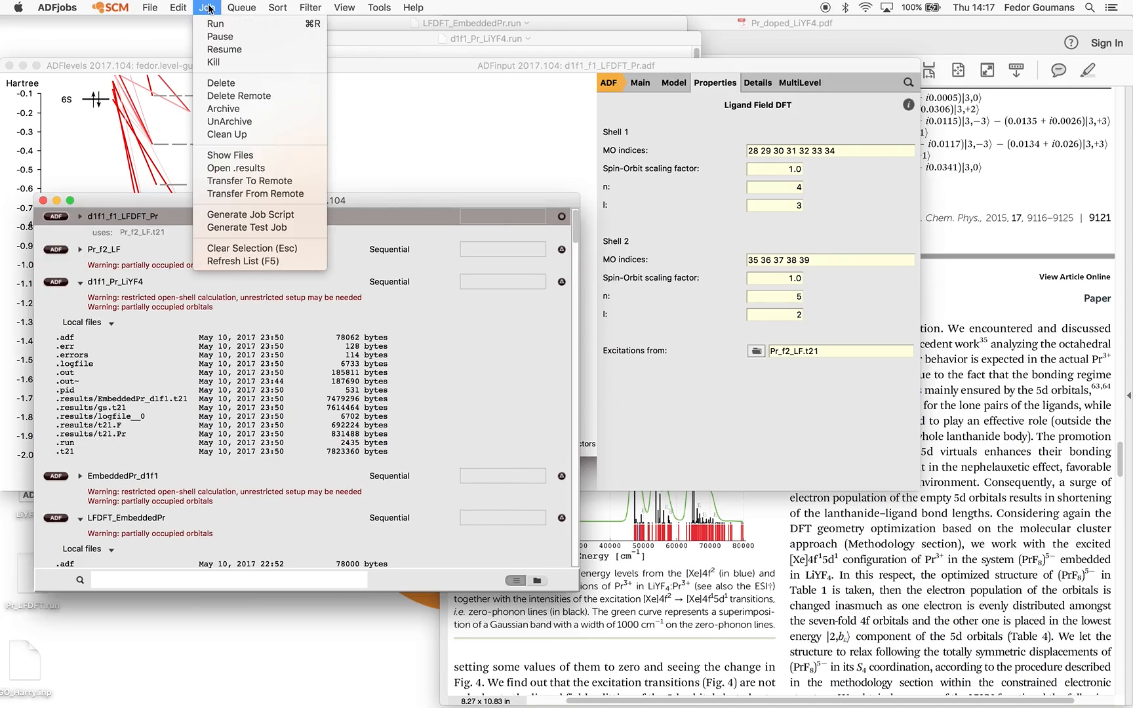
pyautogui.click(224, 25)
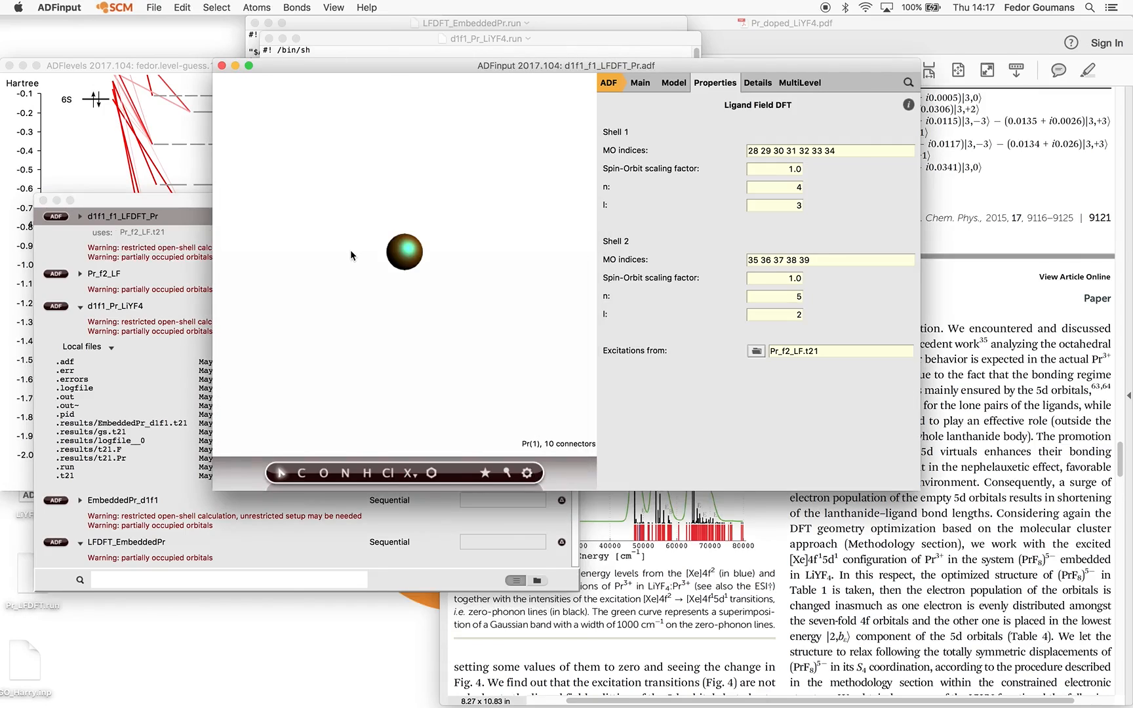
# Open the spectra of the d1f1_f1_LFDFT_Pr results and show the Ligand Field DFT excitations
pyautogui.click(121, 8)
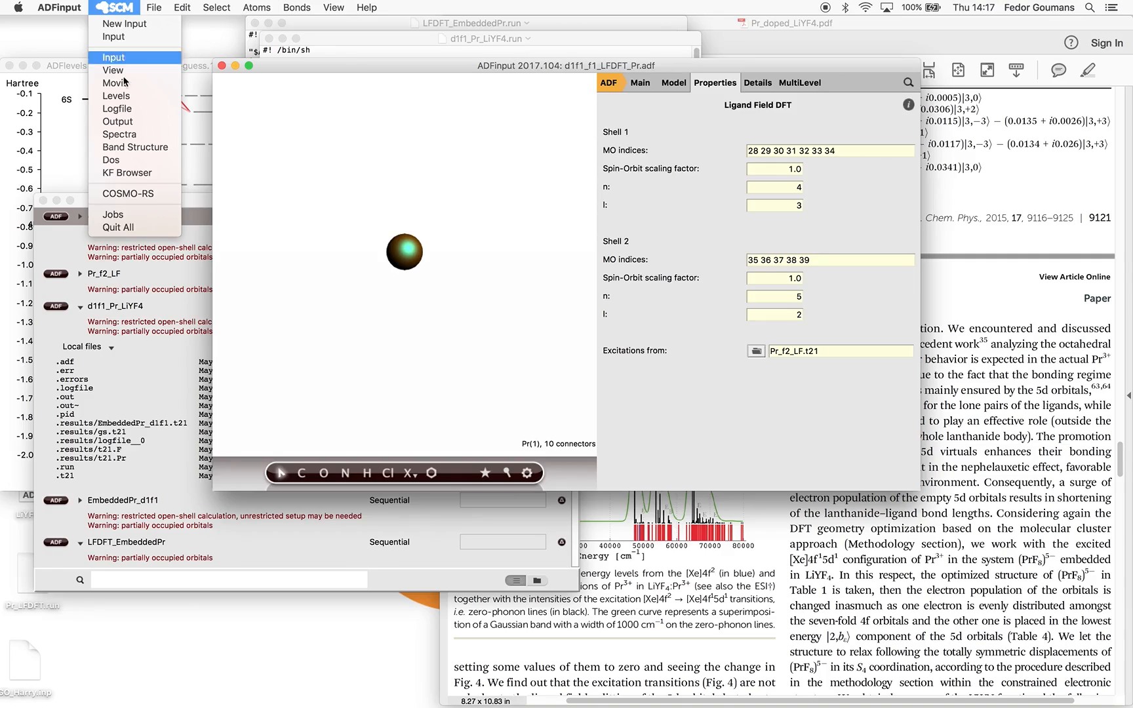
pyautogui.click(134, 140)
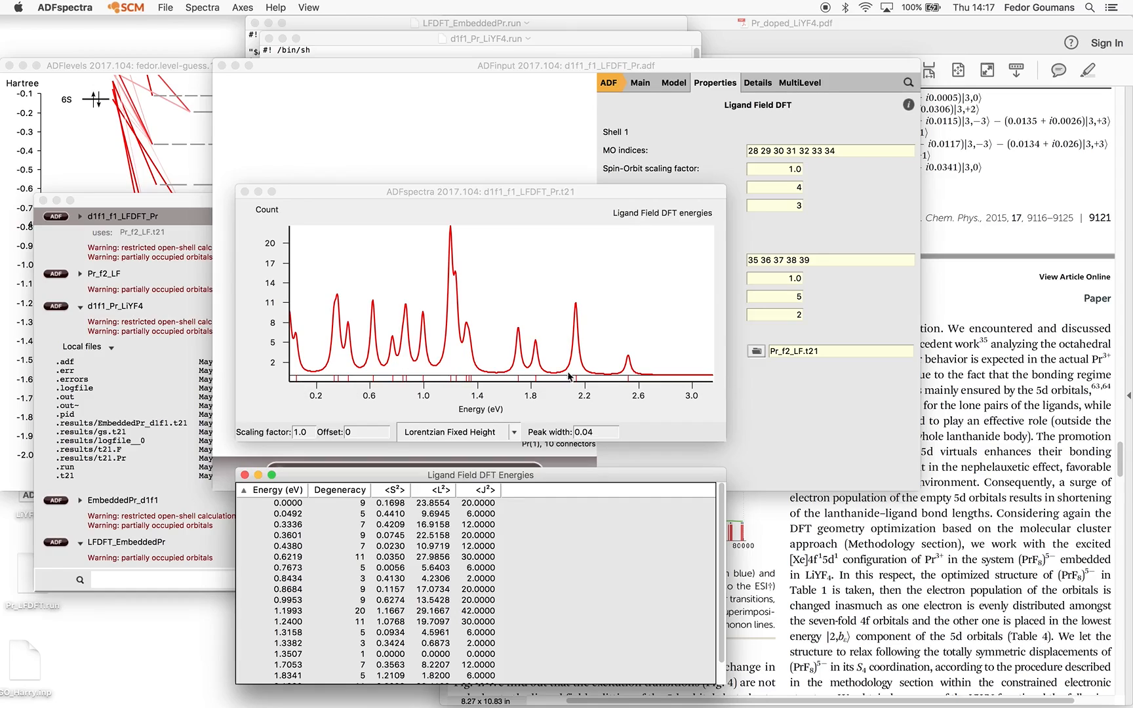
pyautogui.click(202, 7)
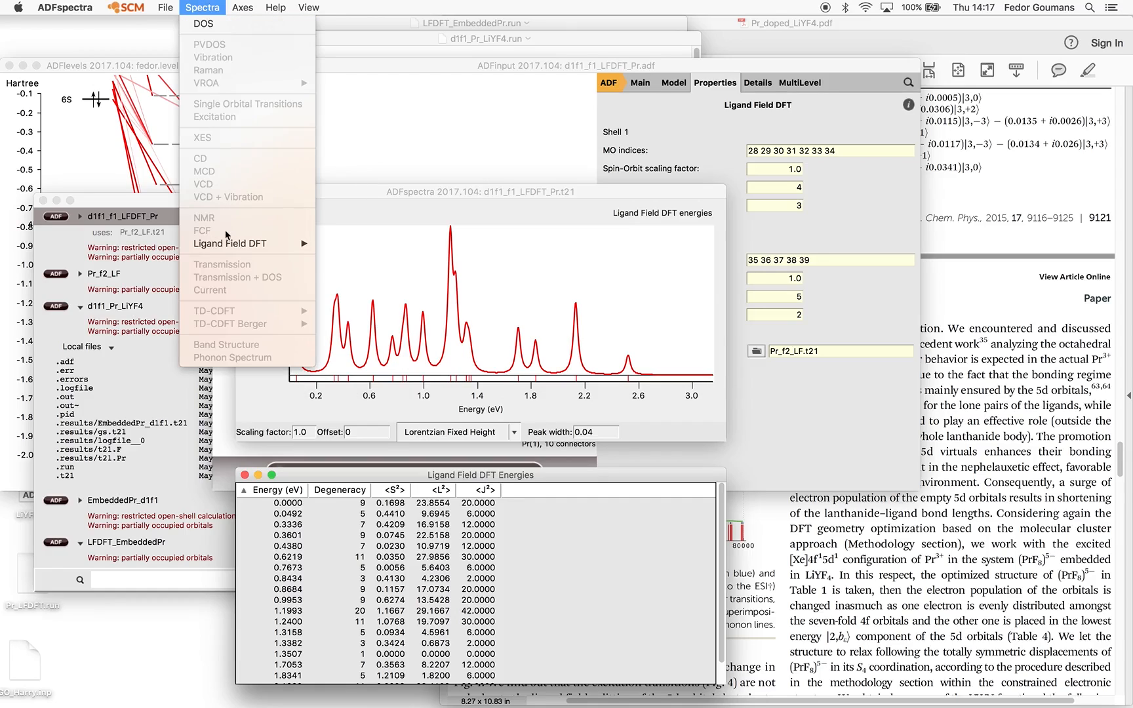
pyautogui.moveTo(223, 242)
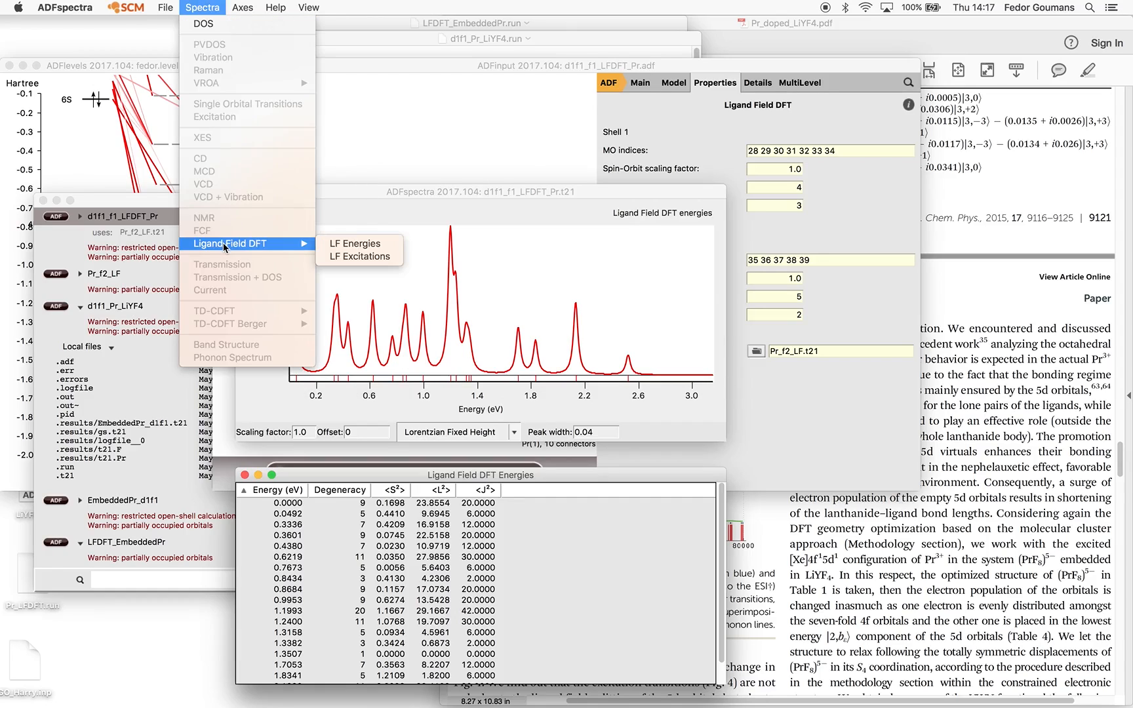
pyautogui.click(381, 261)
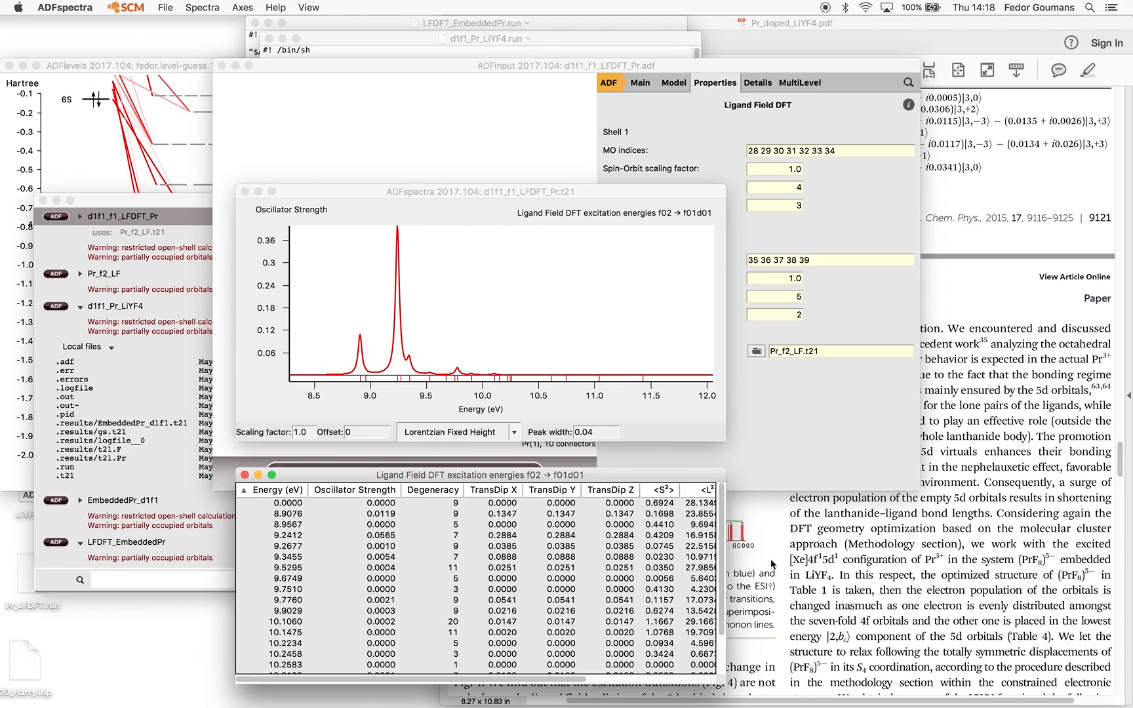
# Set the horizontal unit of the excitation spectrum to 1/cm
pyautogui.click(238, 7)
pyautogui.moveTo(309, 25)
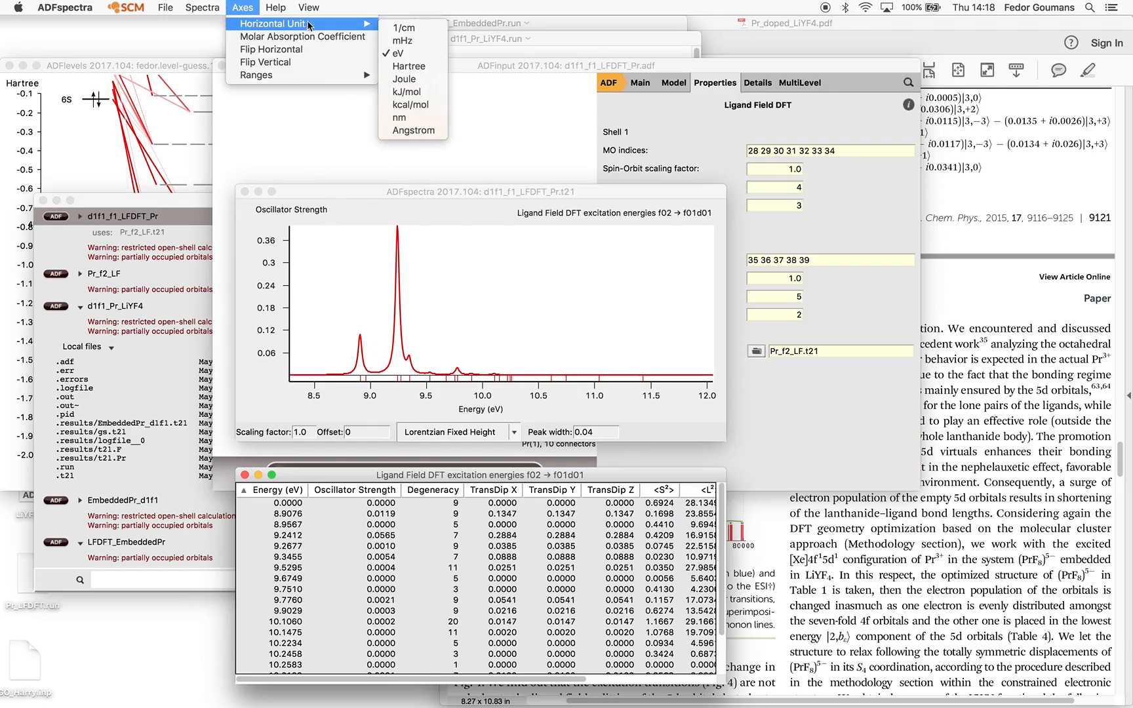
pyautogui.click(411, 31)
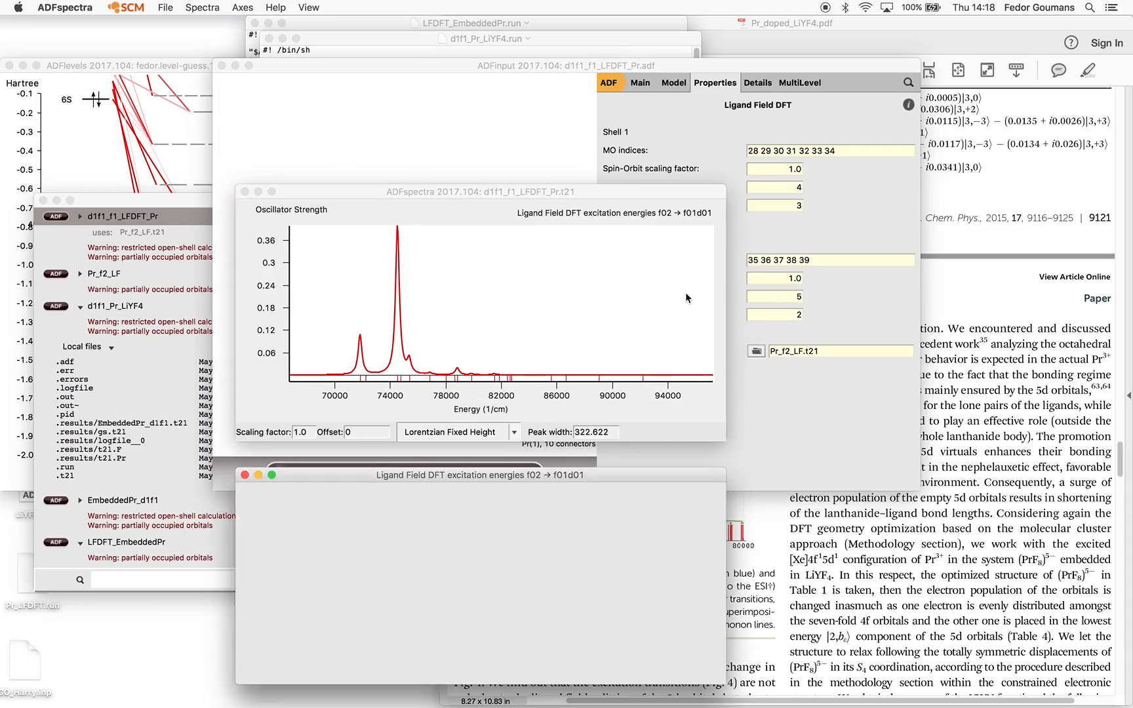
# Compare the calculated excitation spectrum with Fig. 4 in Pr_doped_LiYF4.pdf and close the spectrum window
pyautogui.click(855, 633)
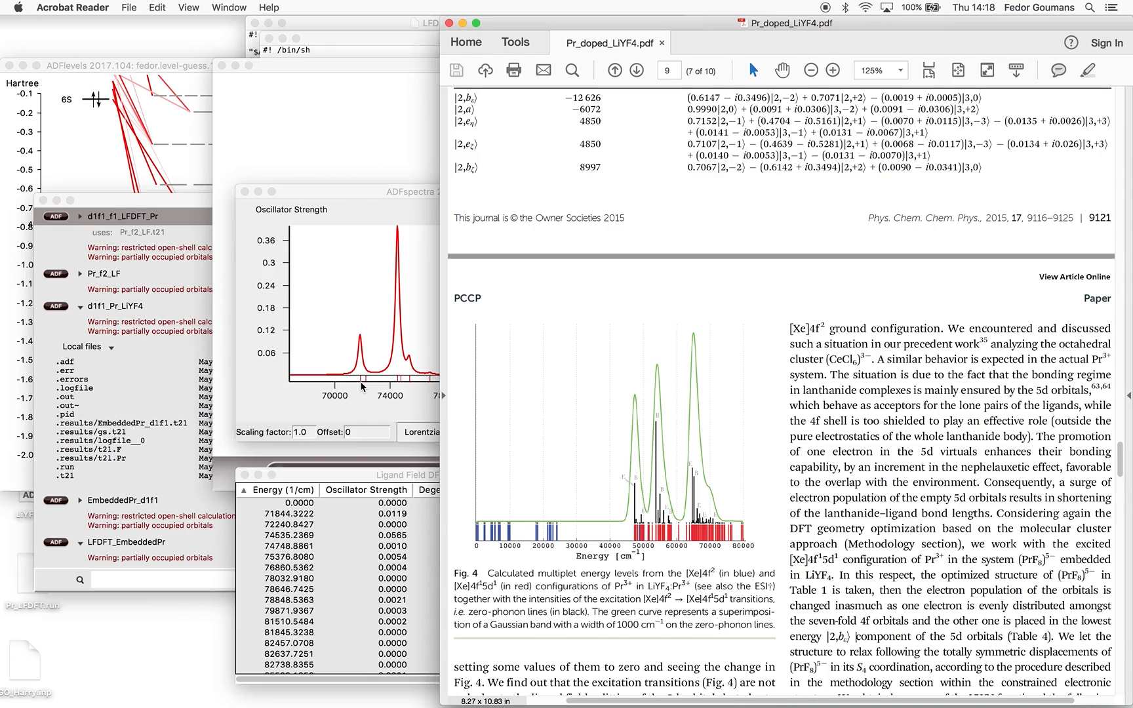
pyautogui.click(404, 191)
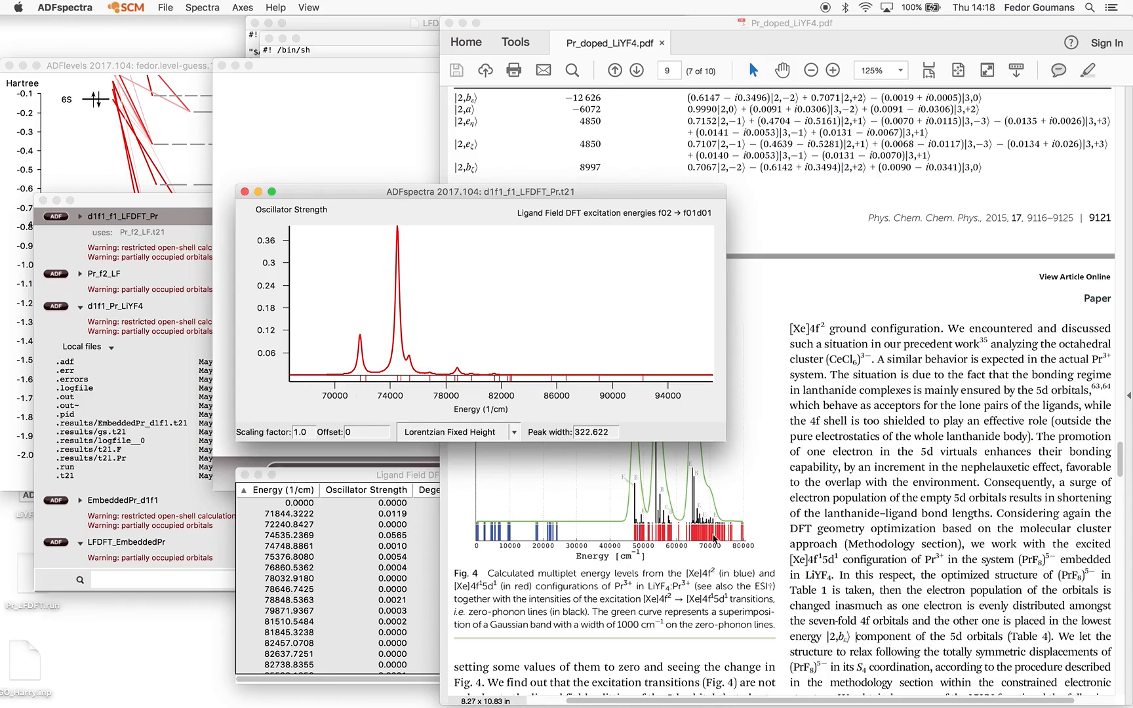
pyautogui.click(627, 516)
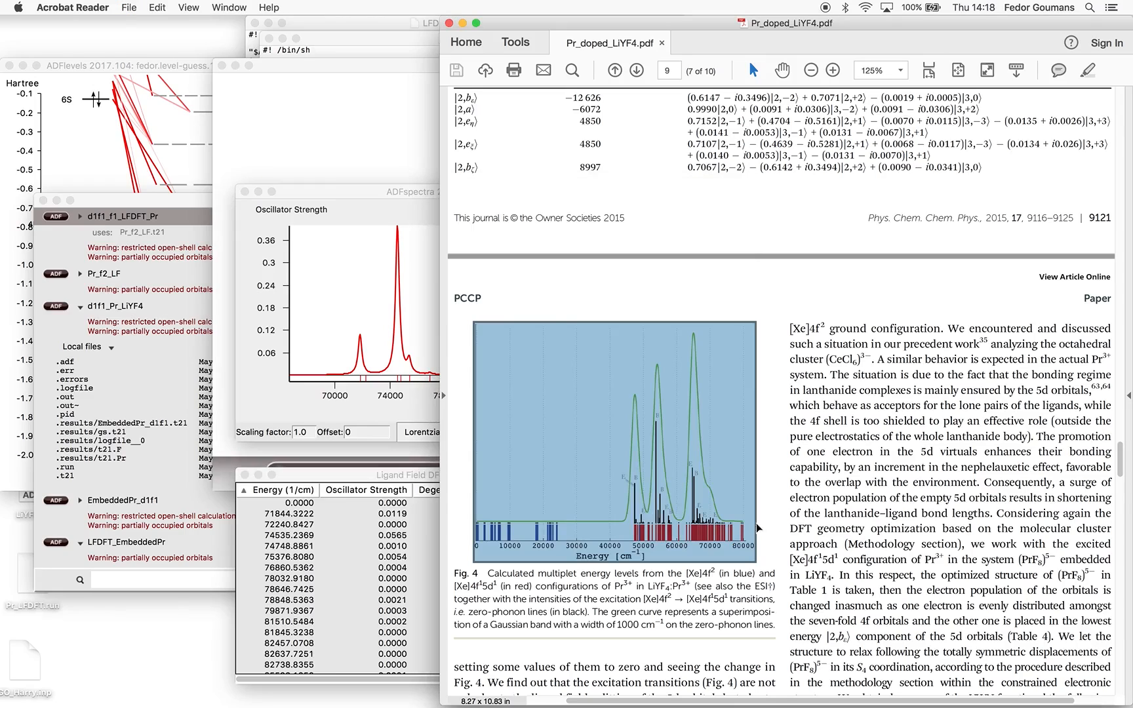
pyautogui.click(339, 201)
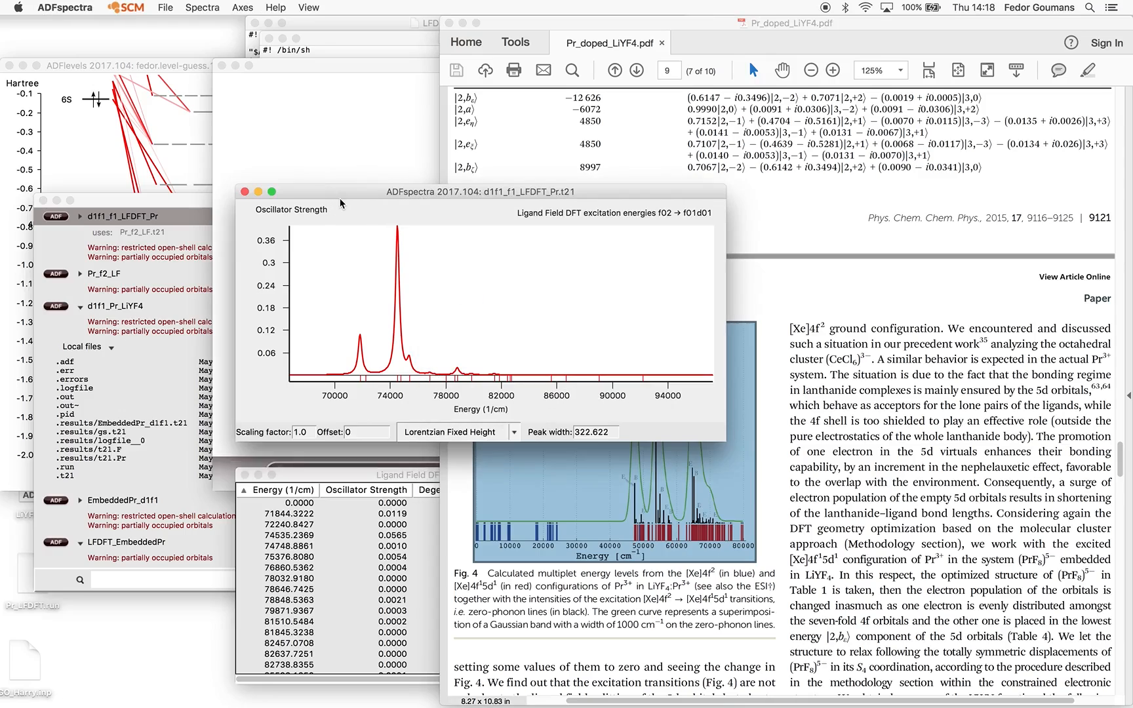
pyautogui.click(245, 192)
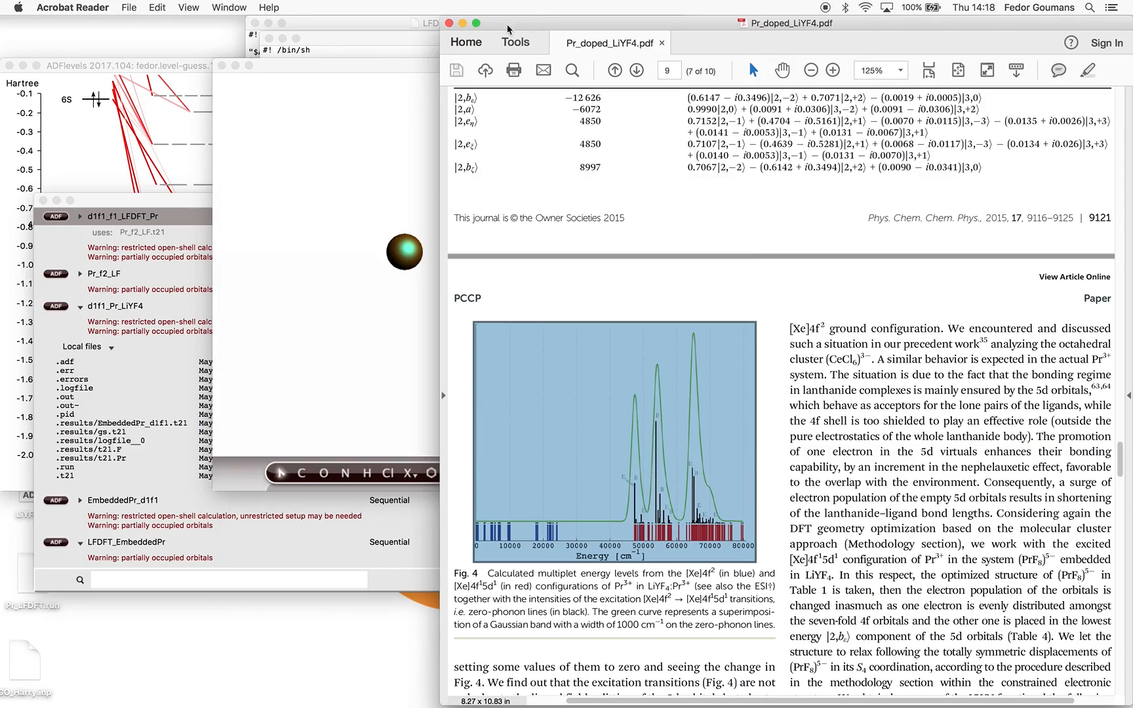
pyautogui.moveTo(533, 23); pyautogui.dragTo(994, 258)
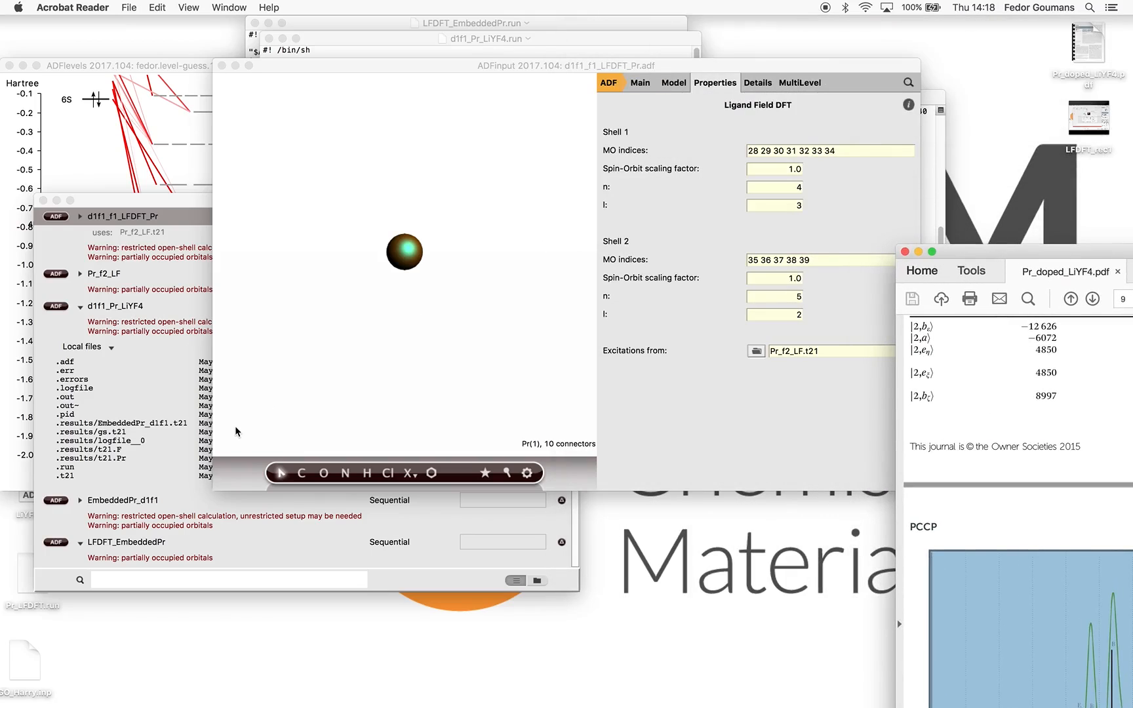
pyautogui.click(138, 203)
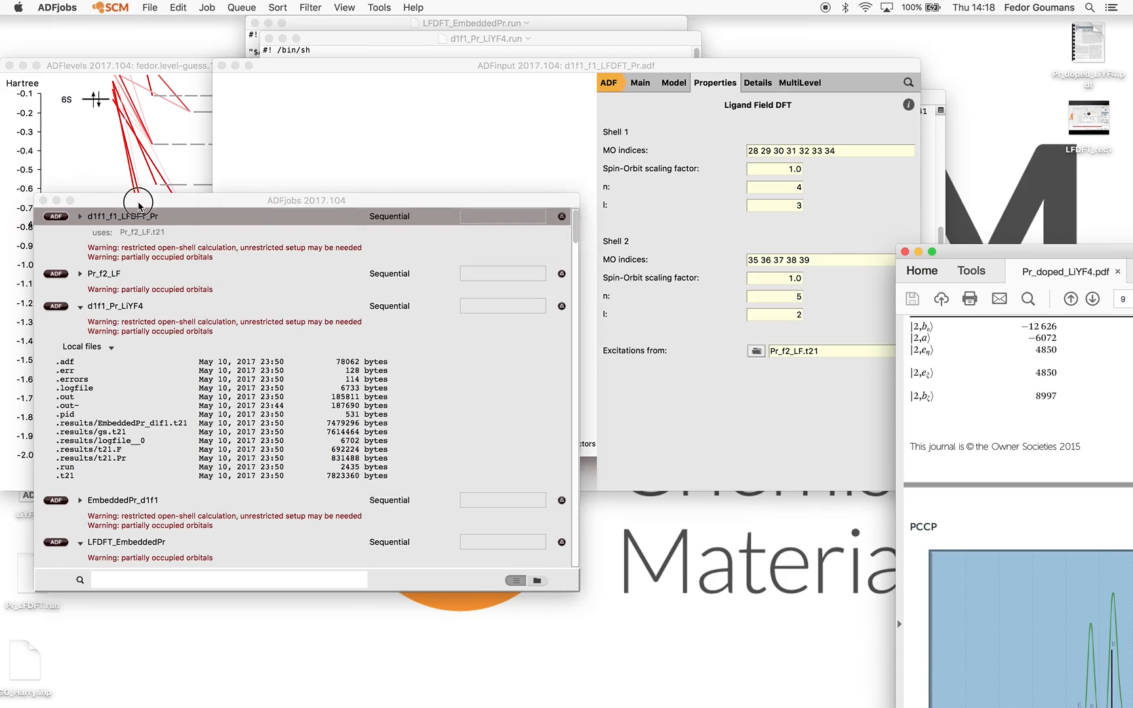
pyautogui.click(327, 74)
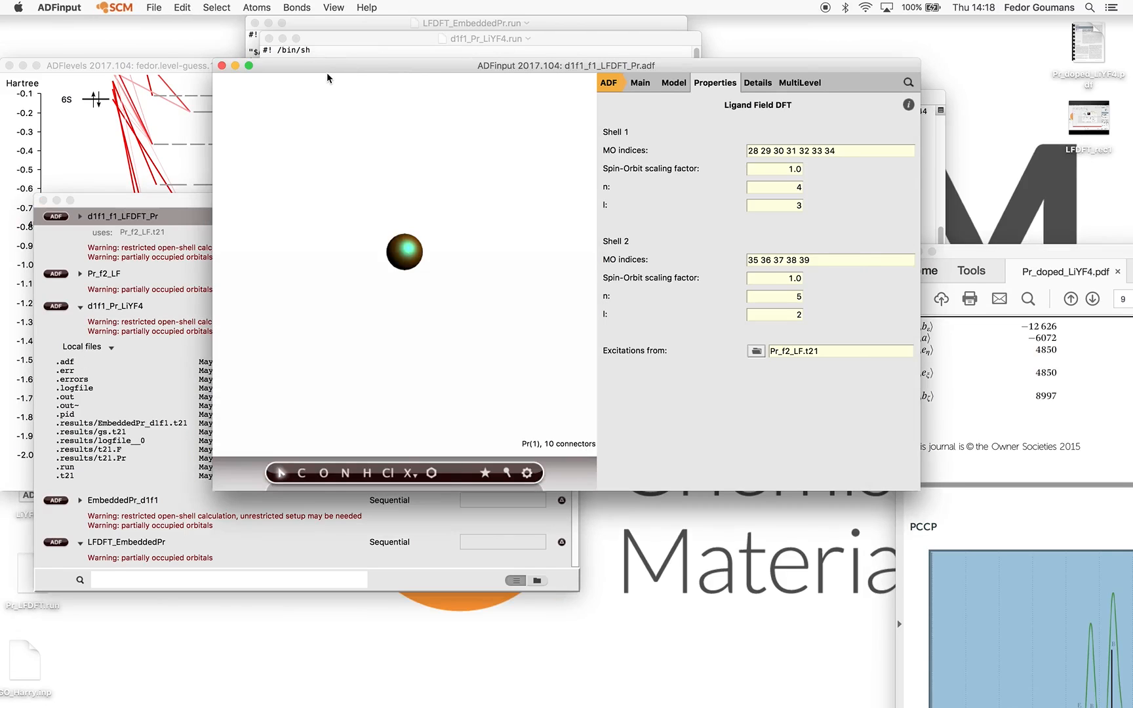
pyautogui.moveTo(1061, 253); pyautogui.dragTo(617, 49)
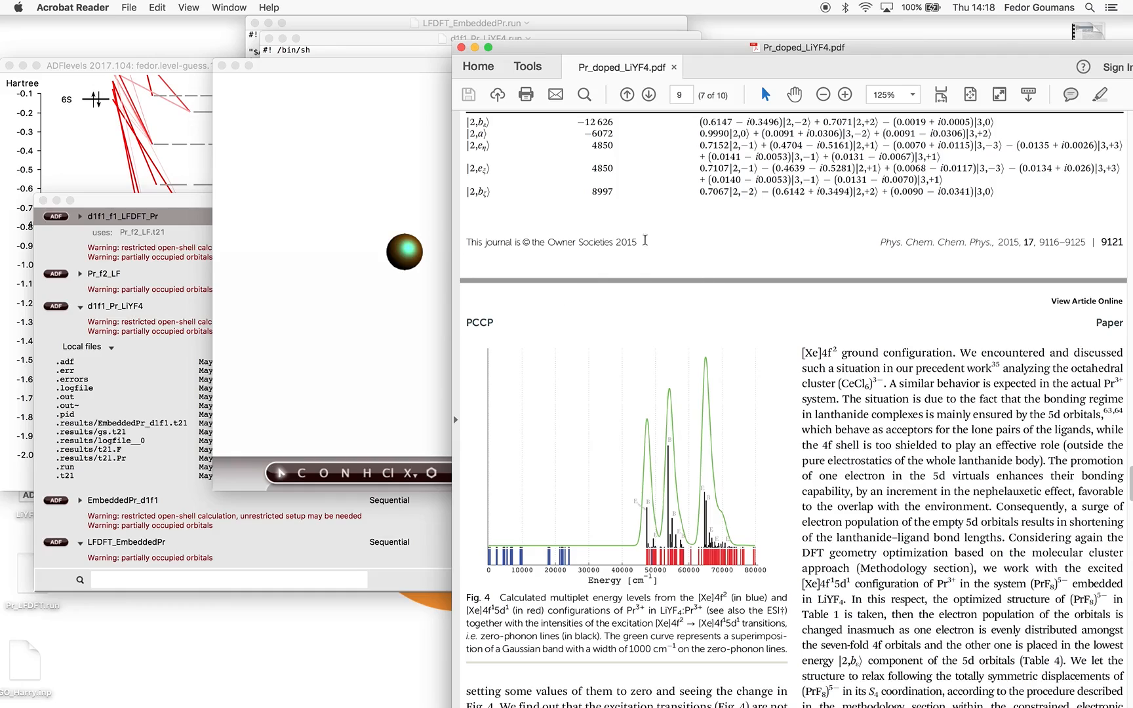
# Start a new input in ADFinput and import the crystal coordinates from LiYF4.cif on the Desktop
pyautogui.click(326, 75)
pyautogui.click(121, 7)
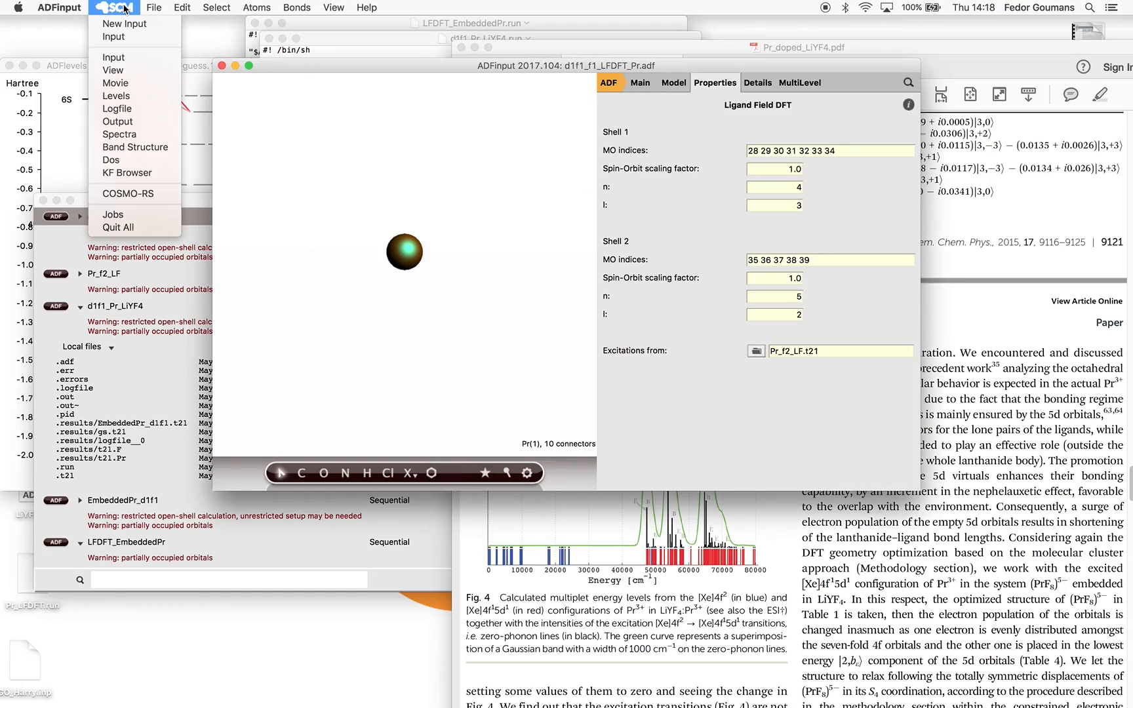
pyautogui.click(158, 25)
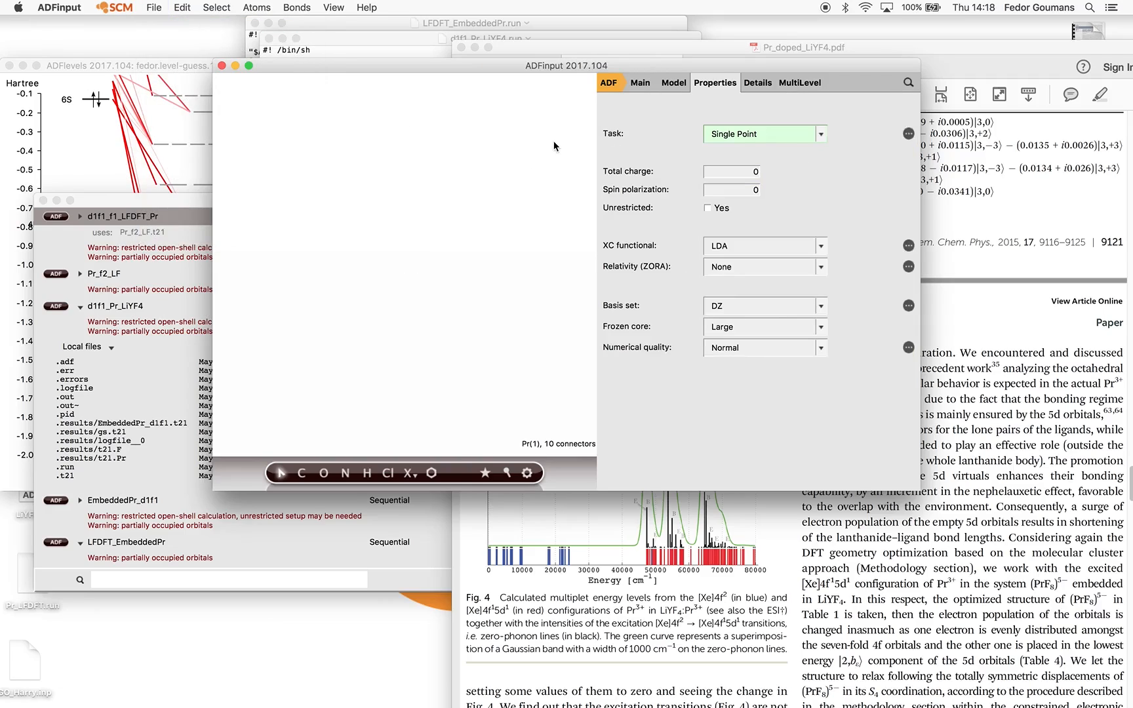
pyautogui.click(183, 8)
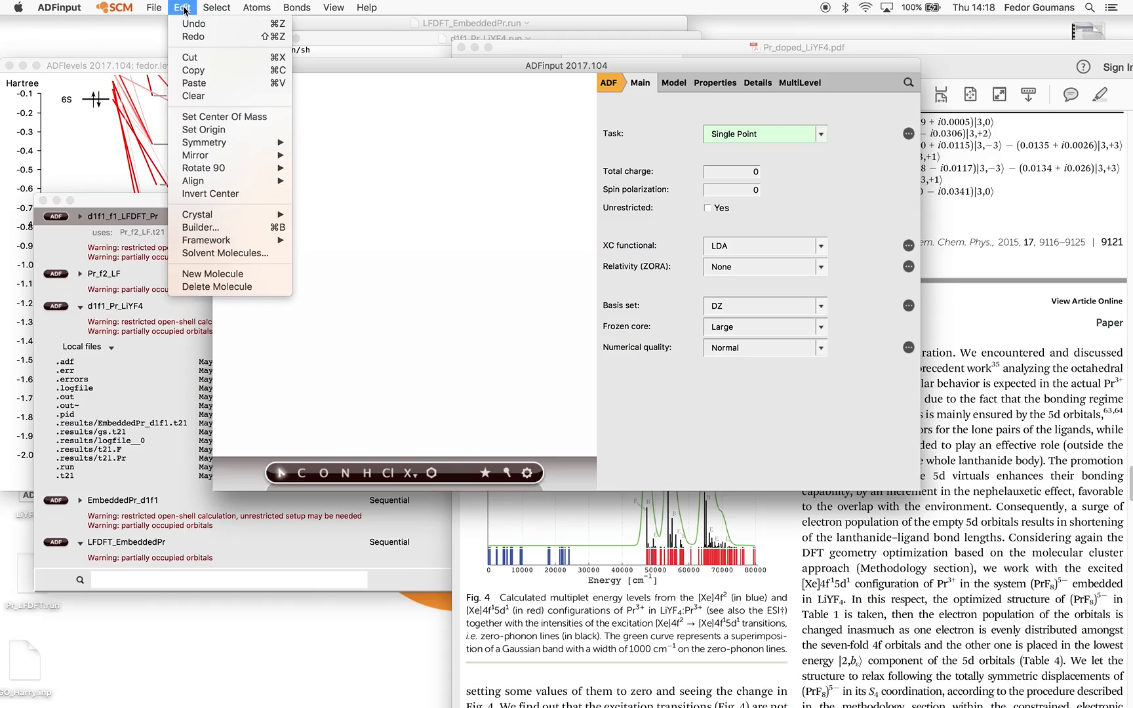
pyautogui.moveTo(244, 141)
pyautogui.moveTo(155, 8)
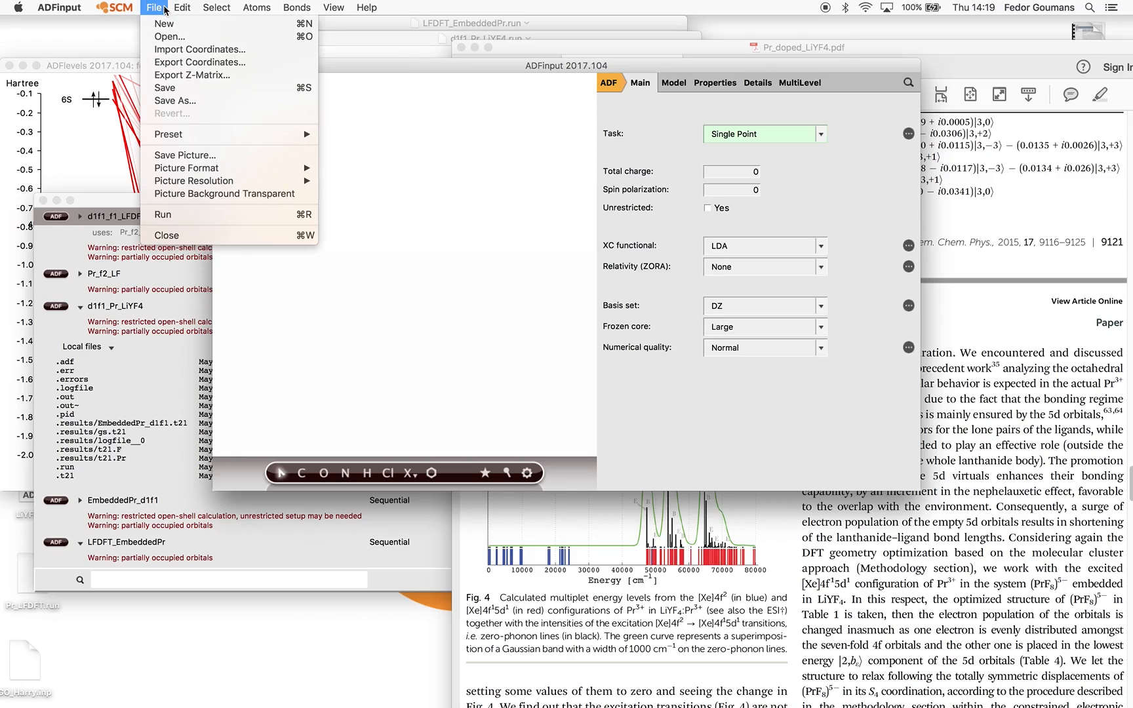
pyautogui.click(179, 50)
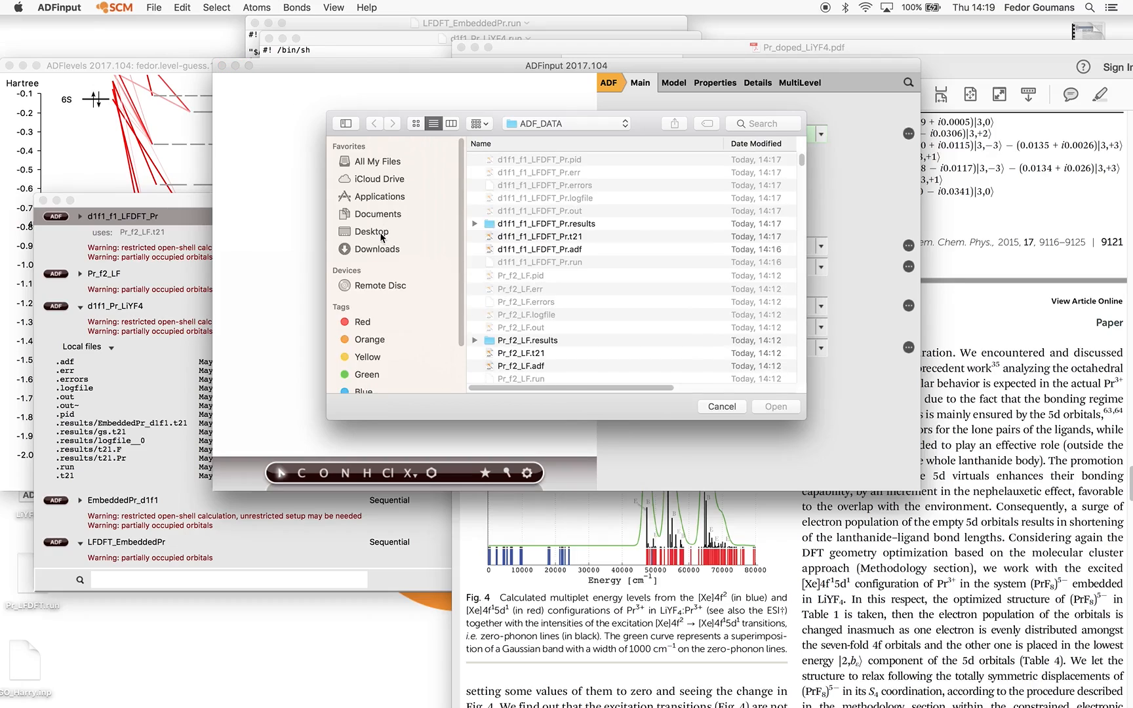
pyautogui.click(381, 234)
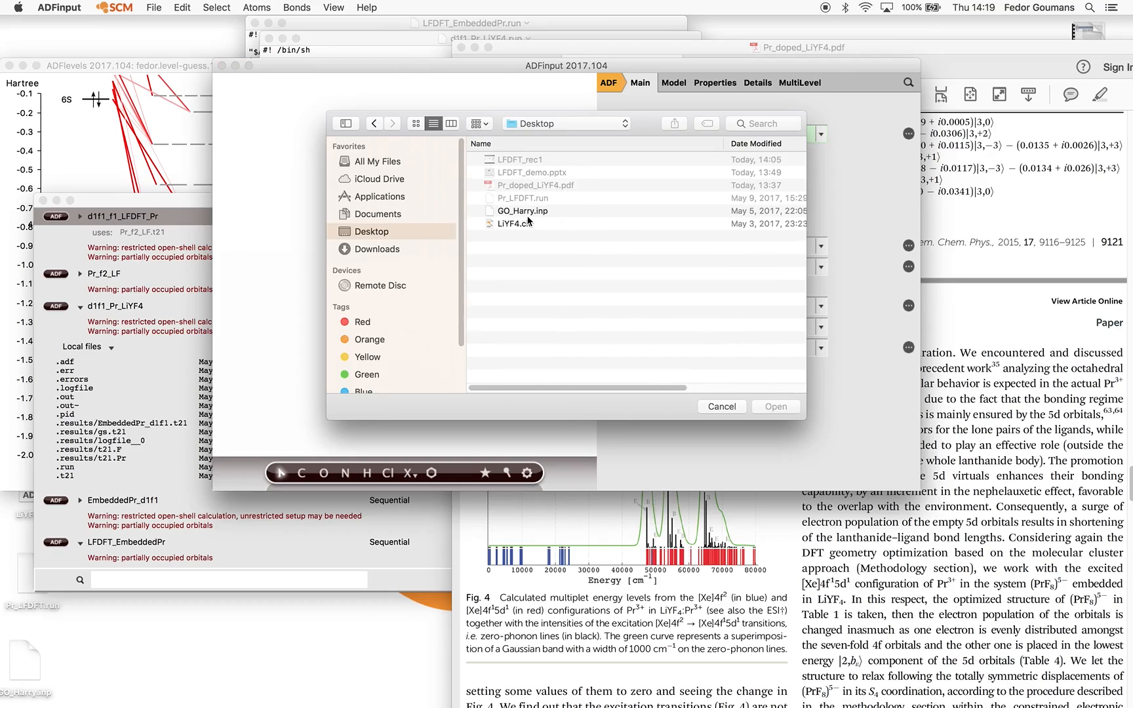
pyautogui.click(524, 224)
pyautogui.click(780, 407)
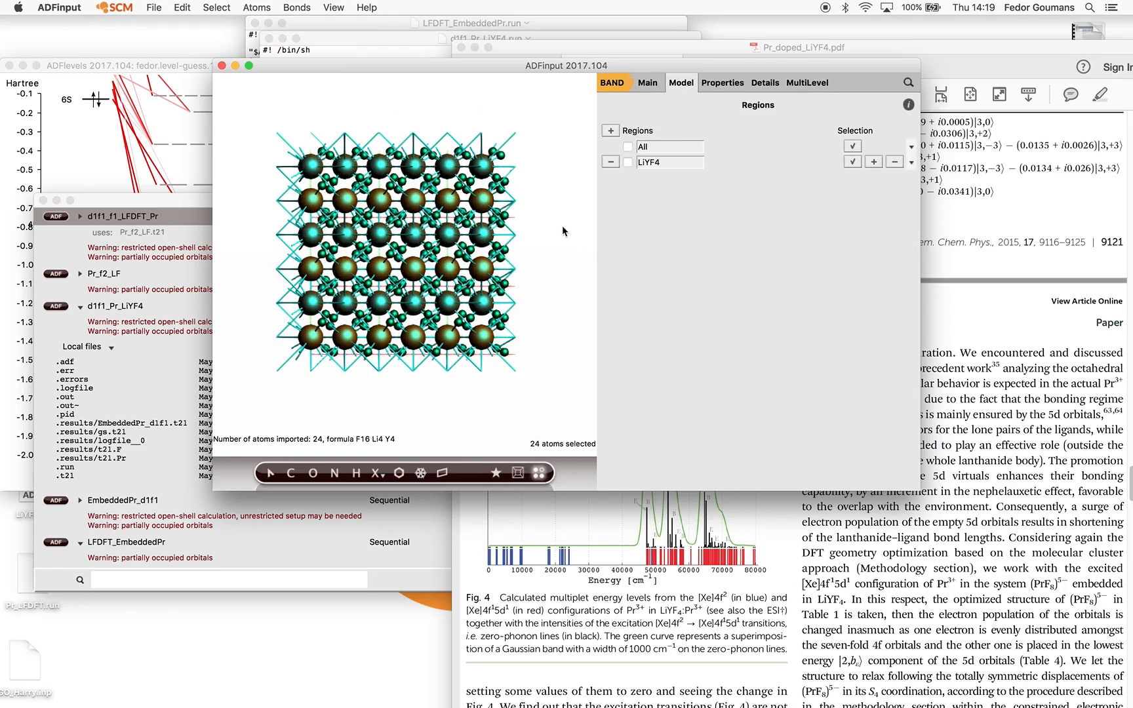
# Generate a super cell of the LiYF4 crystal with 6 as the first diagonal value and switch the input from BAND to ADF
pyautogui.moveTo(524, 227); pyautogui.dragTo(553, 237)
pyautogui.click(553, 238)
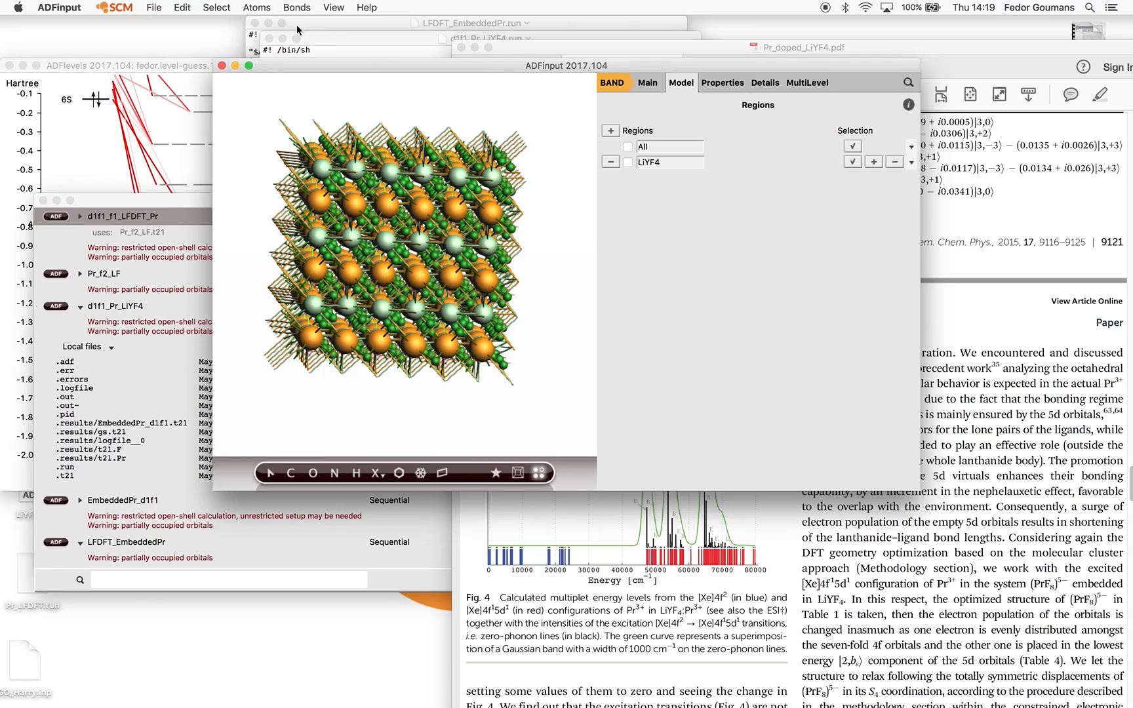
pyautogui.click(183, 8)
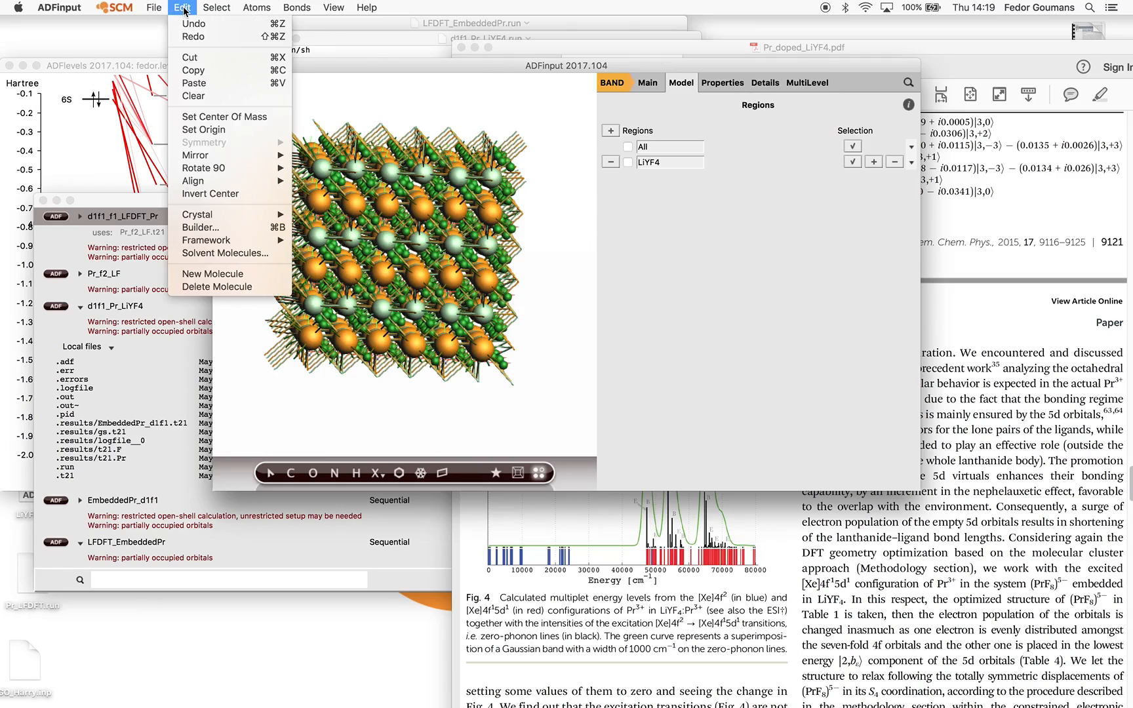
pyautogui.moveTo(272, 215)
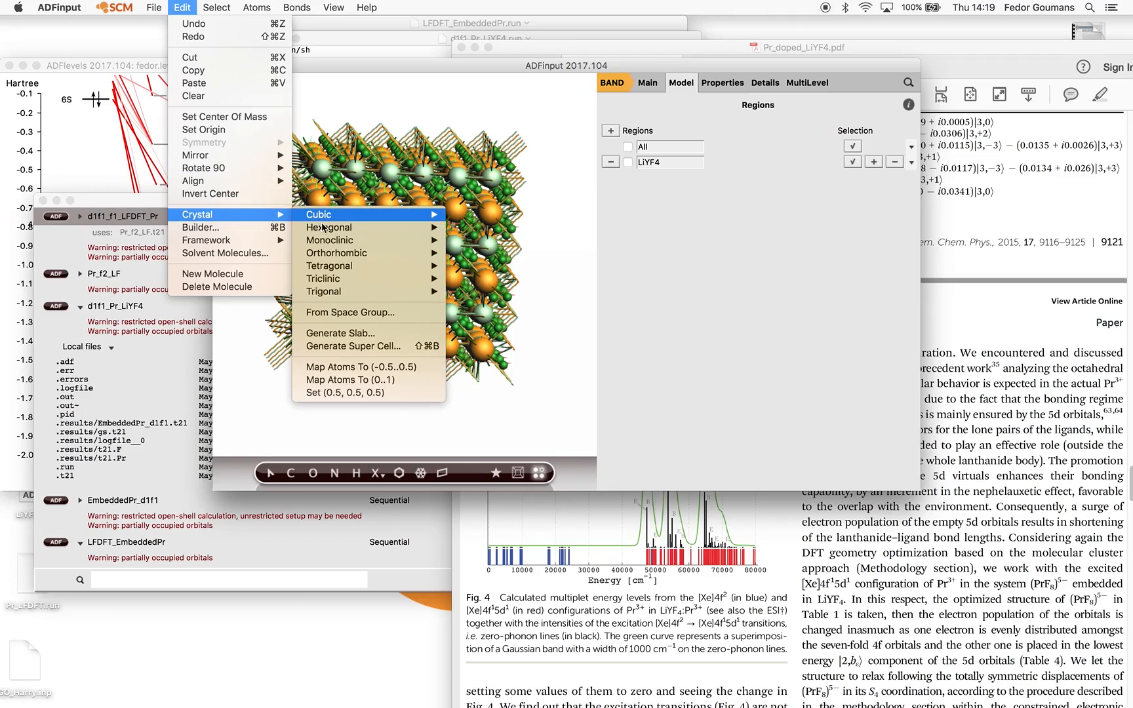
pyautogui.click(367, 346)
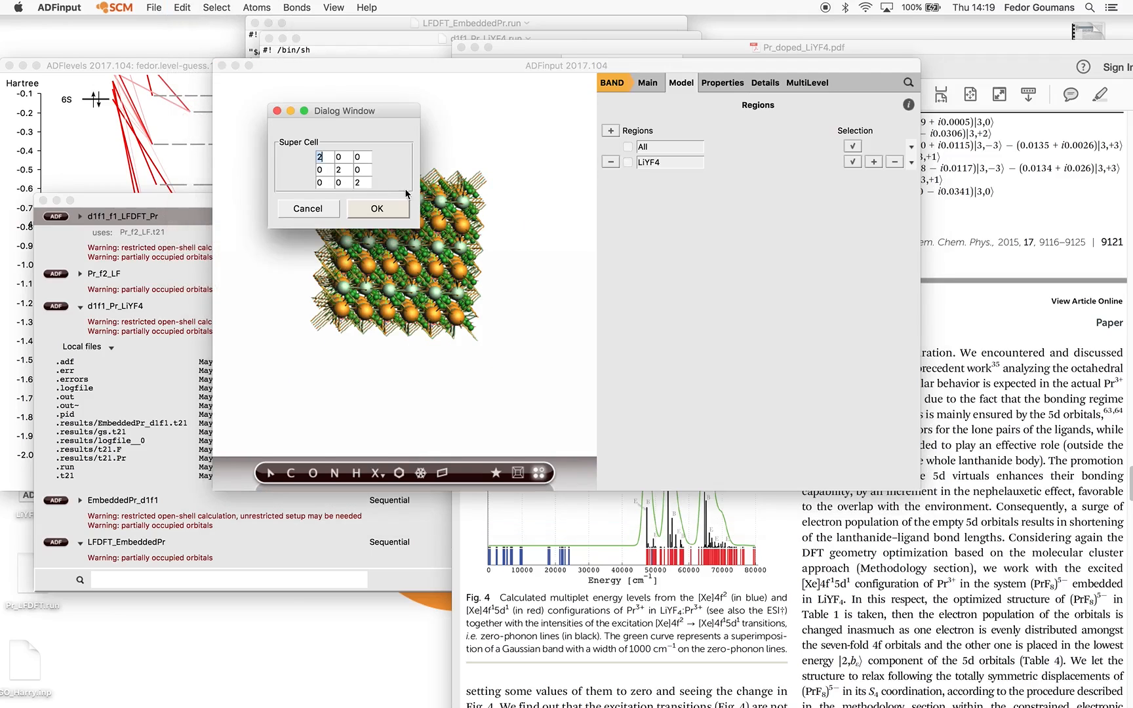
pyautogui.write('6')
pyautogui.moveTo(364, 181); pyautogui.dragTo(342, 183)
pyautogui.click(396, 211)
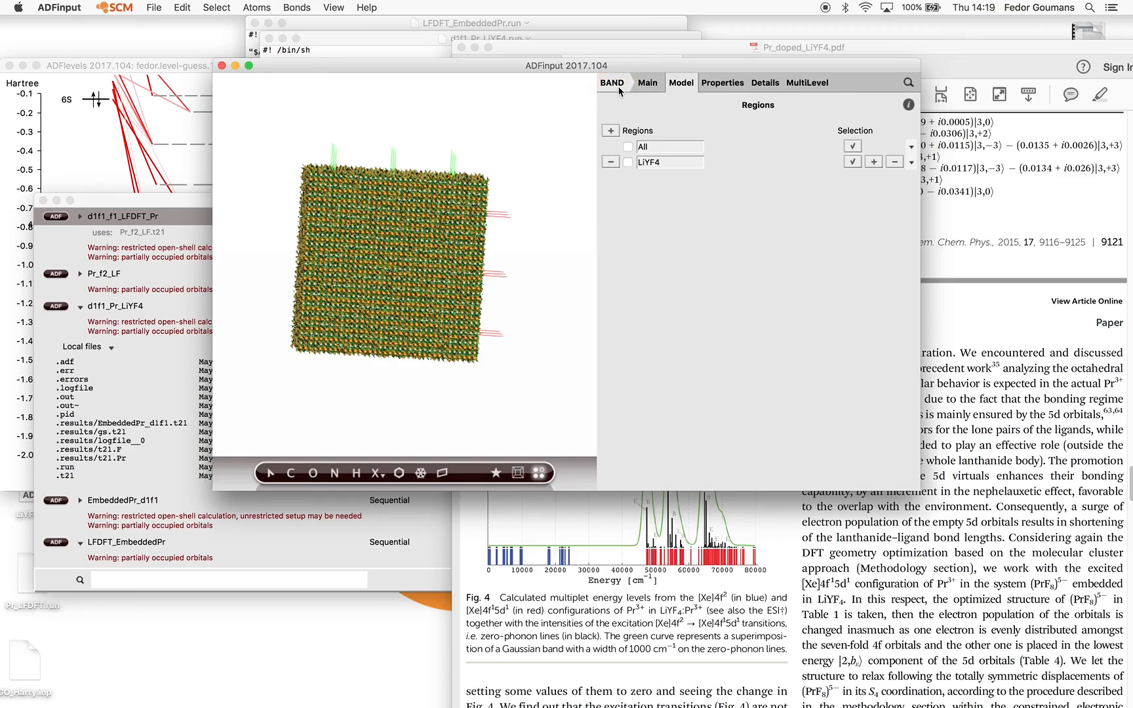
pyautogui.click(624, 90)
pyautogui.click(619, 98)
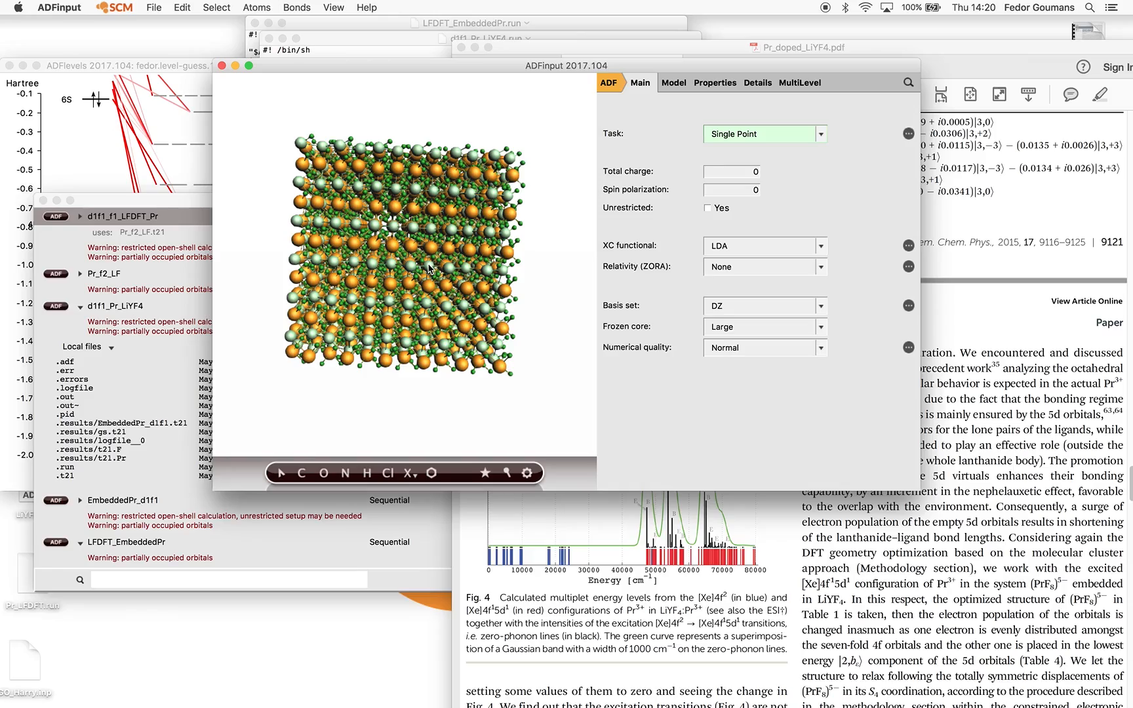
# Select all atoms within a radius of 5 Angstrom of an yttrium atom inside the LiYF4 super cell
pyautogui.scroll(5, 428, 268)
pyautogui.scroll(5, 433, 240)
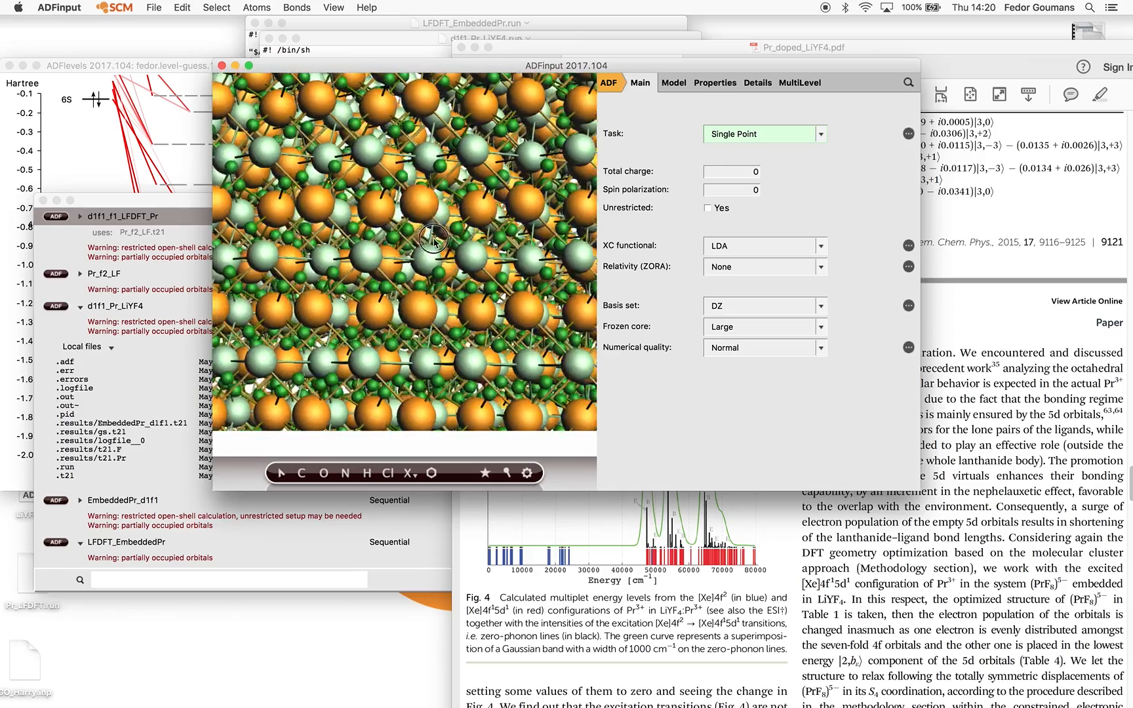
pyautogui.moveTo(434, 240); pyautogui.dragTo(389, 302)
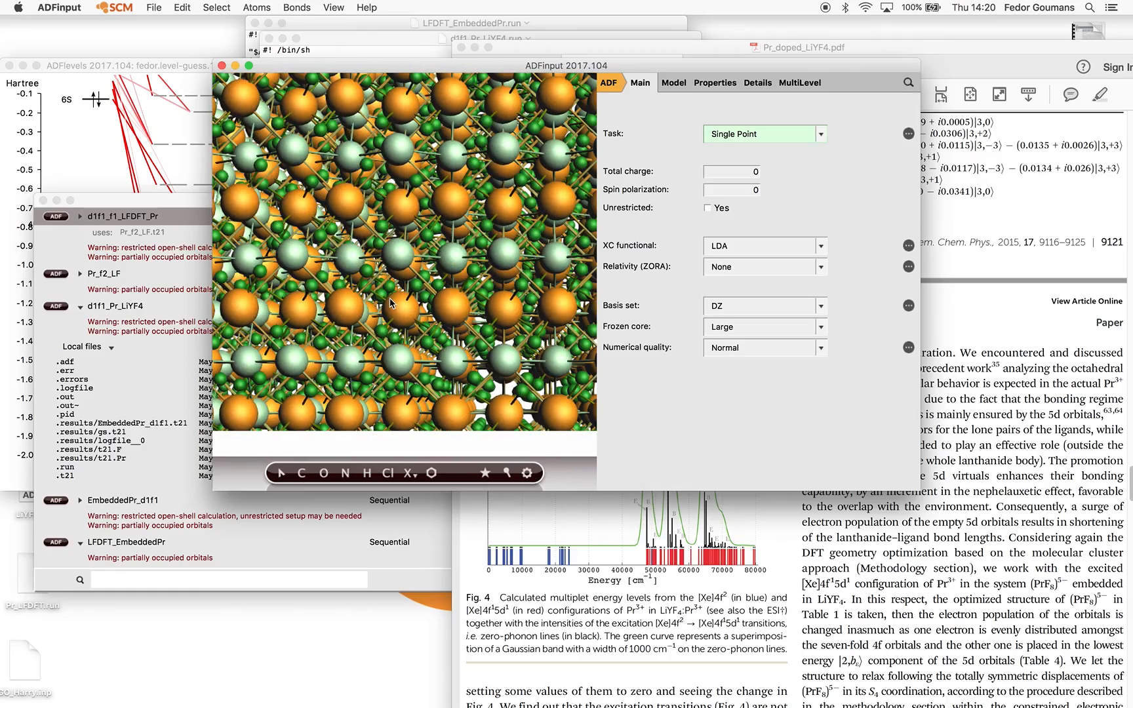
pyautogui.scroll(5, 389, 297)
pyautogui.scroll(5, 381, 308)
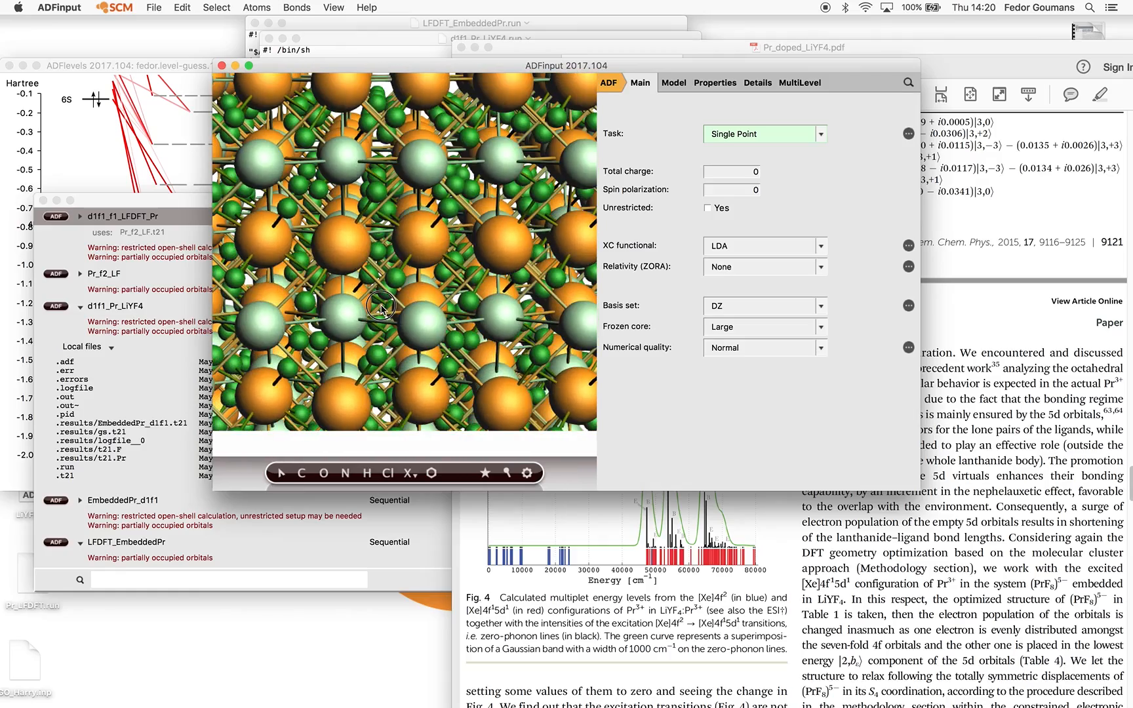
pyautogui.moveTo(383, 283); pyautogui.dragTo(374, 275)
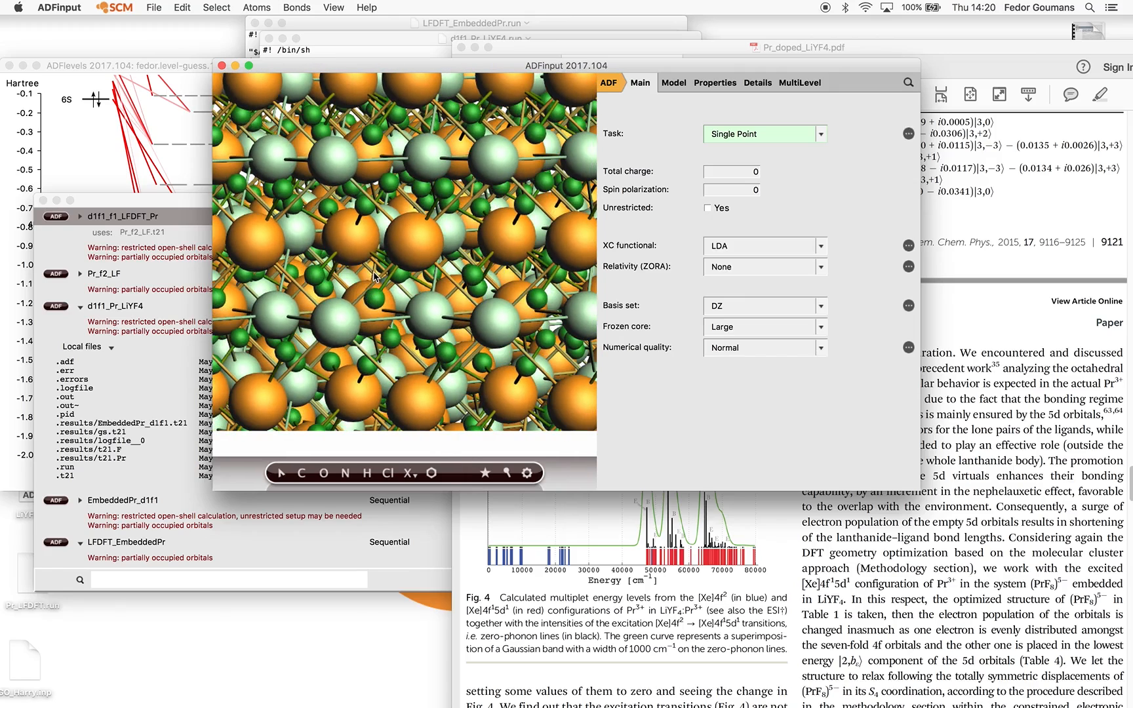
pyautogui.scroll(3, 354, 285)
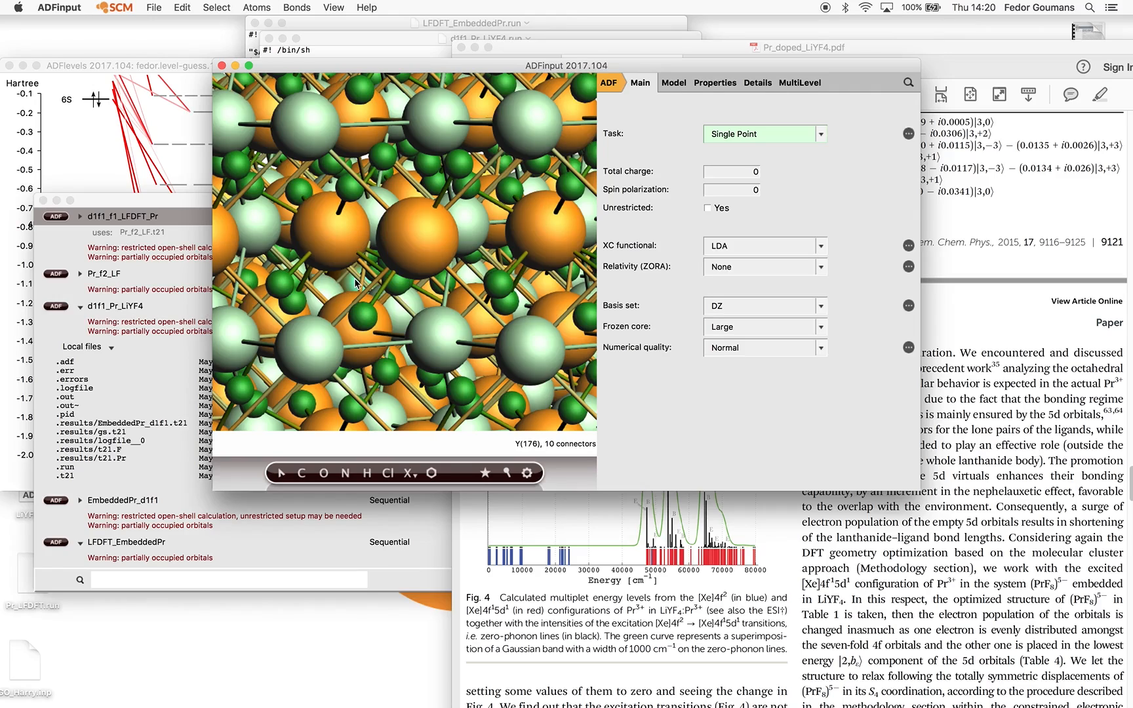
pyautogui.click(218, 8)
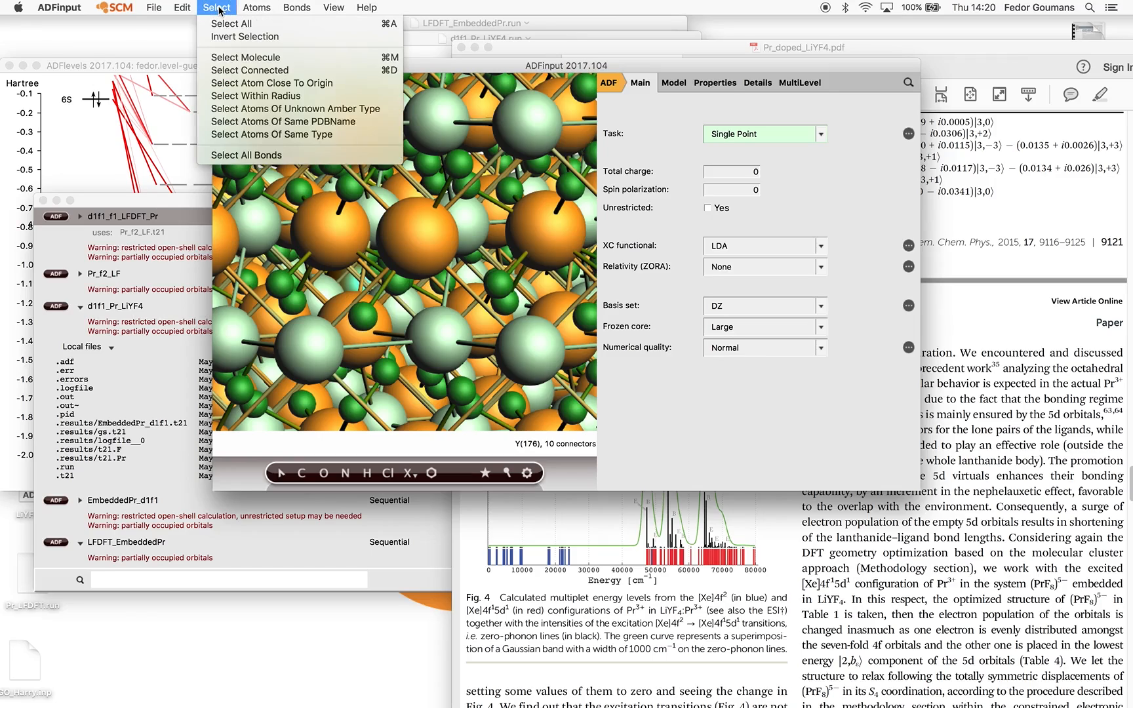
pyautogui.click(255, 96)
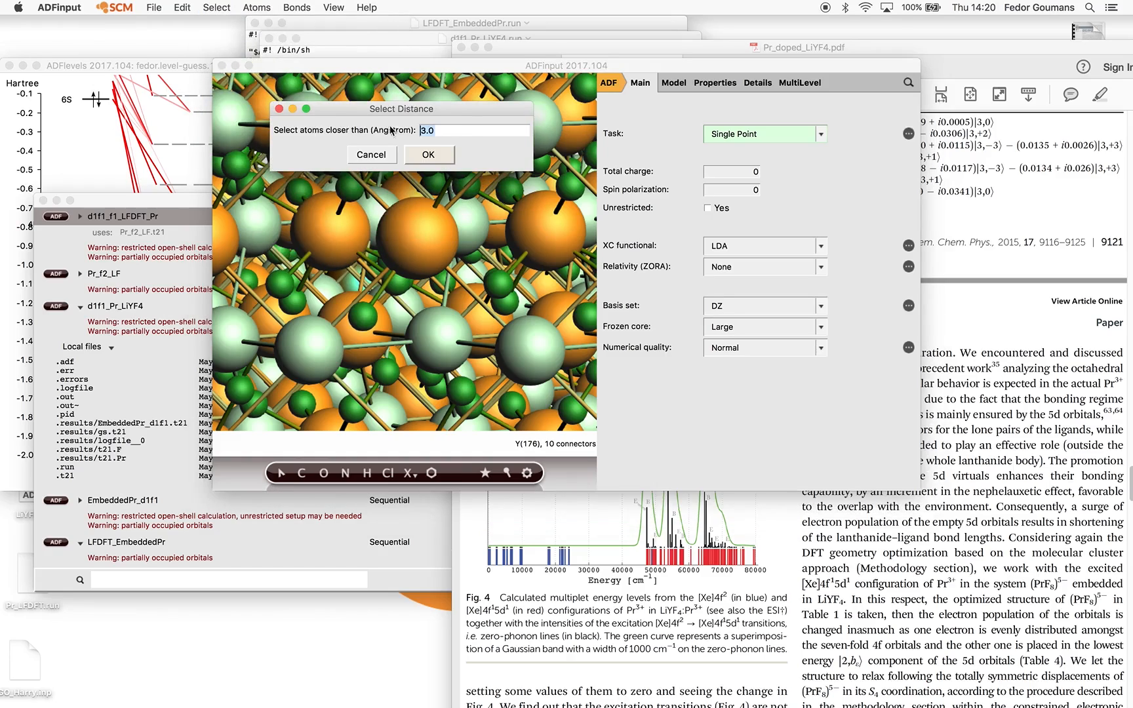
pyautogui.write('5')
pyautogui.click(429, 154)
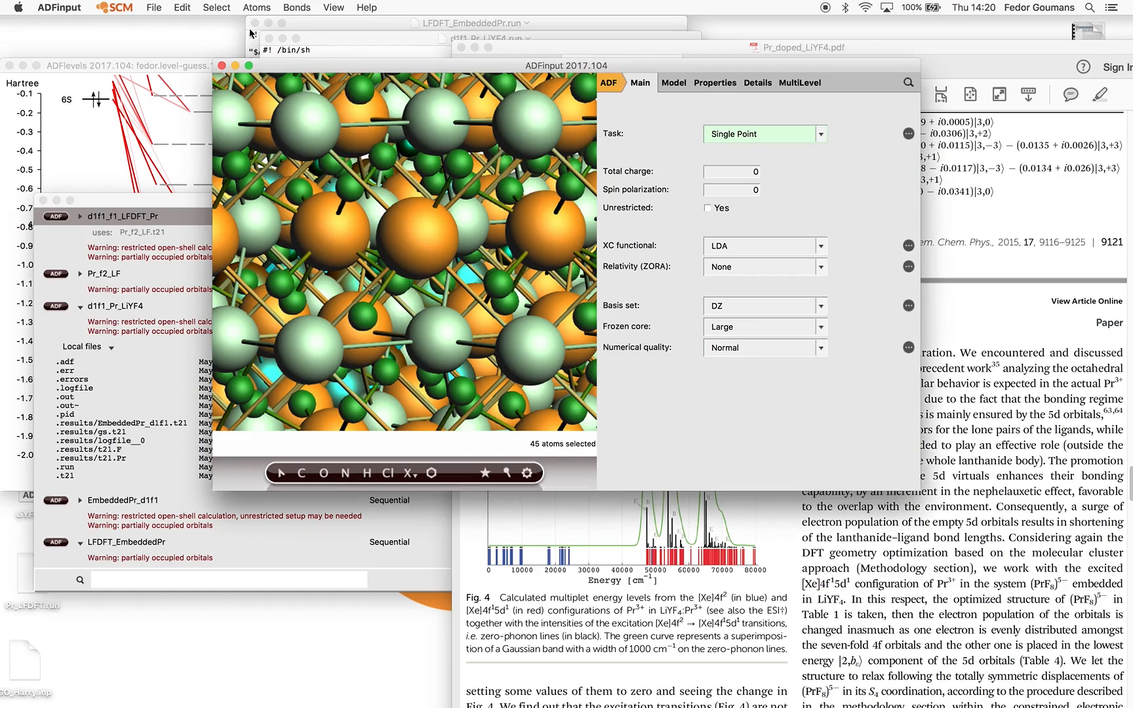
# Invert the selection and delete all atoms outside the 5 Angstrom cluster
pyautogui.click(186, 8)
pyautogui.moveTo(207, 7)
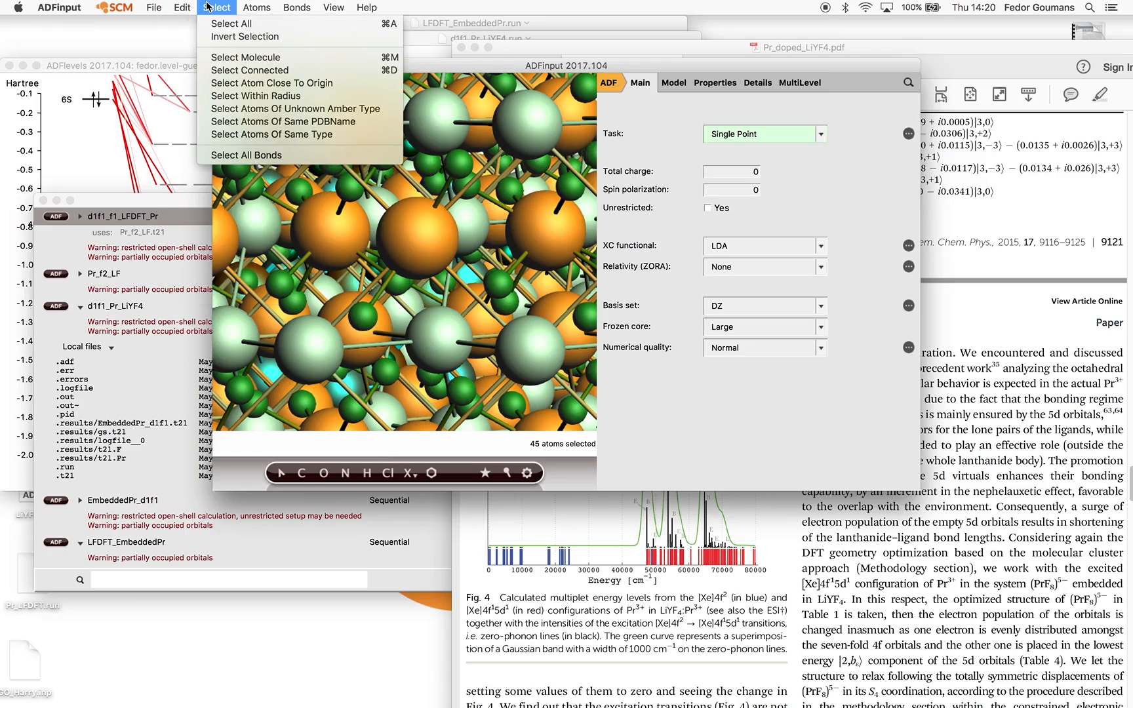
pyautogui.click(244, 37)
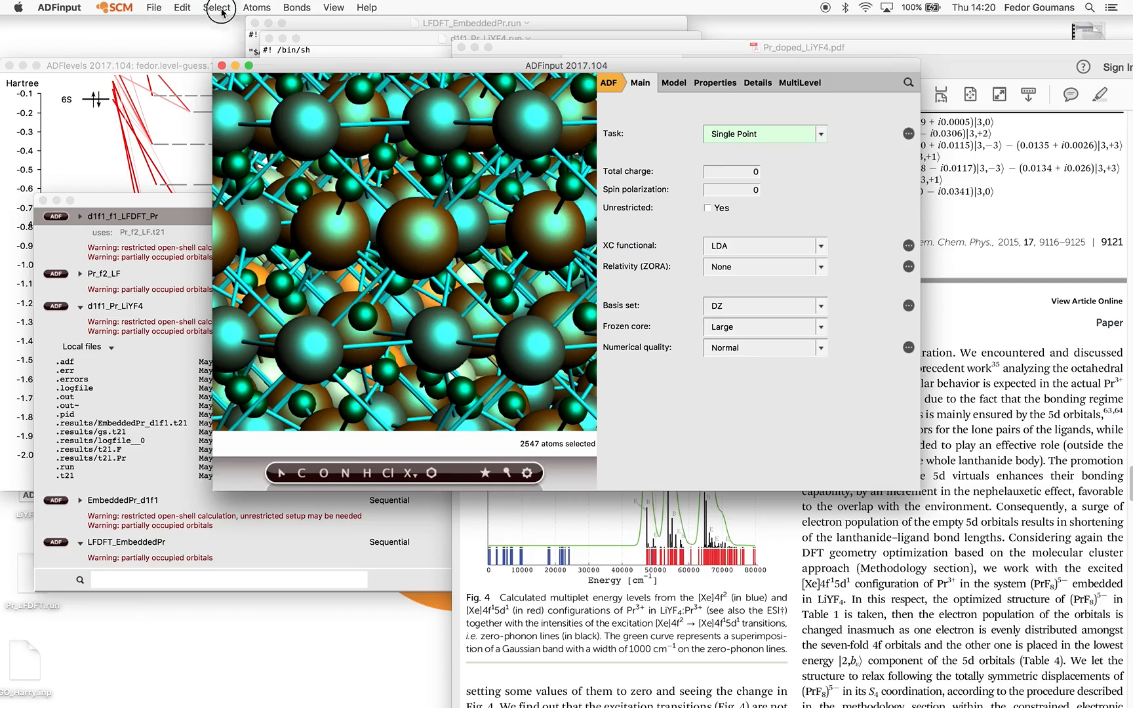
pyautogui.click(255, 8)
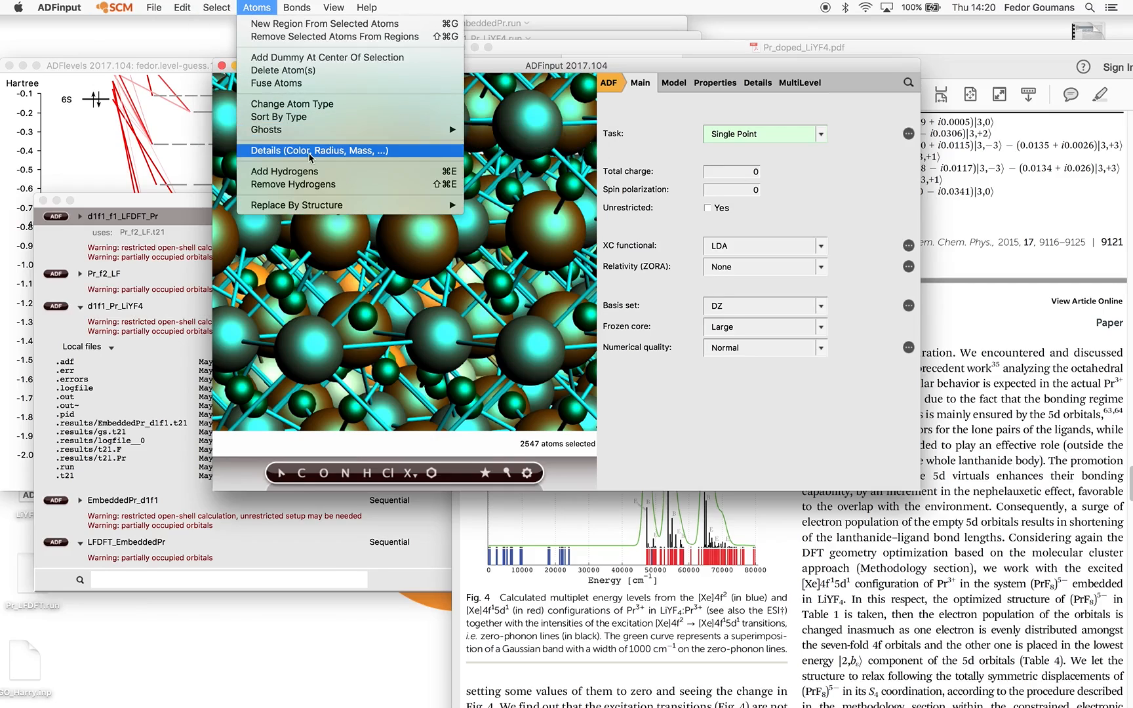
pyautogui.click(312, 153)
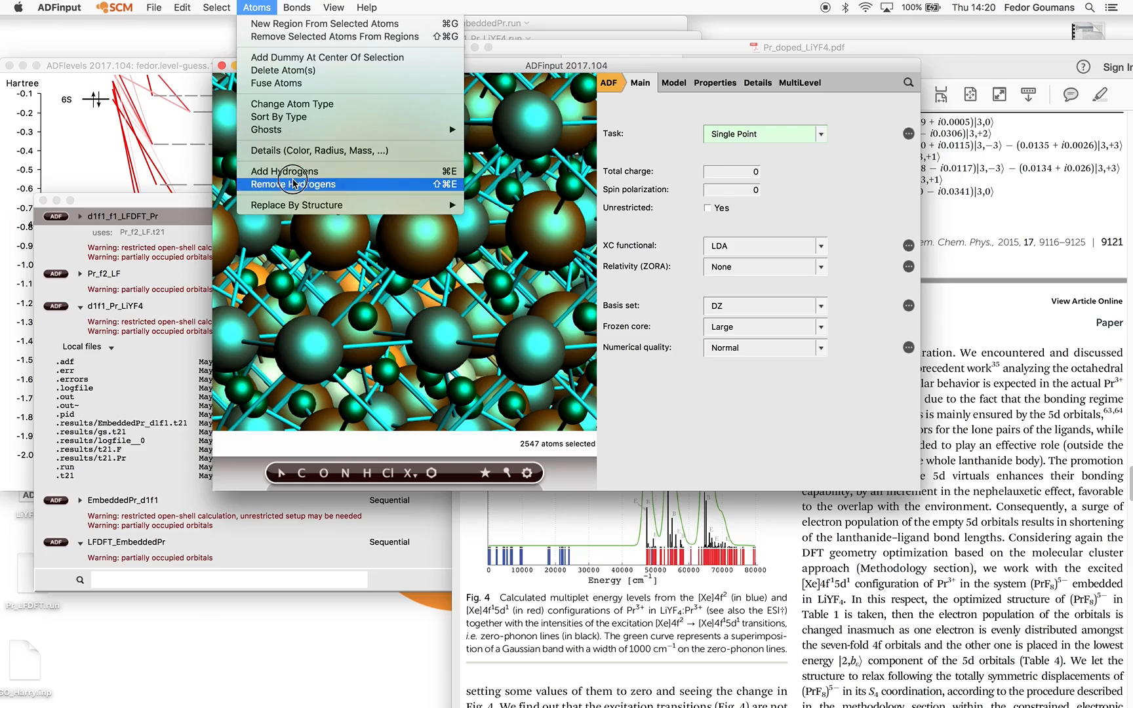
pyautogui.click(297, 70)
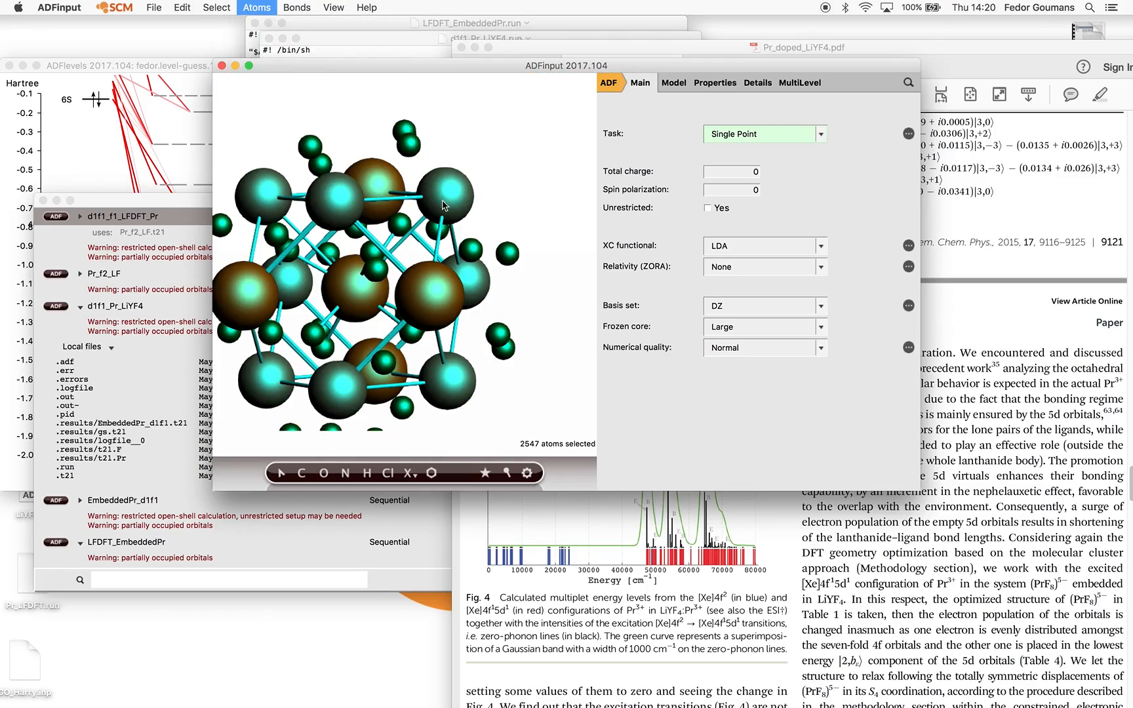
# Change the central yttrium atom of the cluster to praseodymium (Pr)
pyautogui.moveTo(518, 207); pyautogui.dragTo(460, 203)
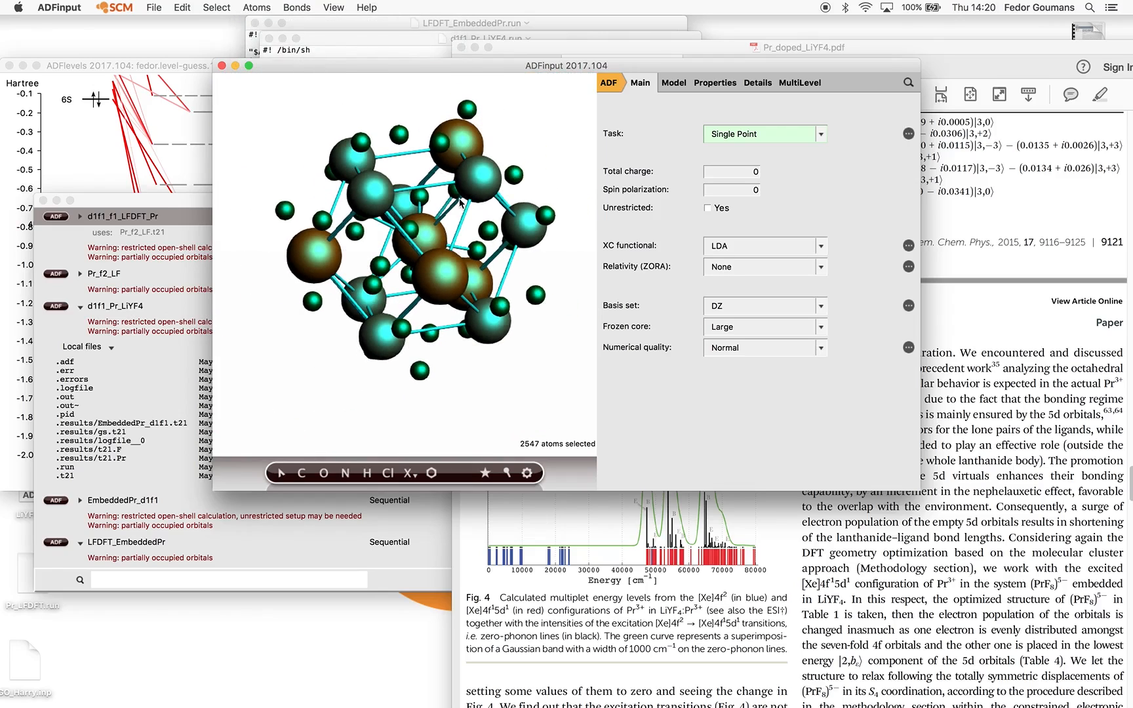
pyautogui.click(427, 233)
pyautogui.moveTo(550, 251); pyautogui.dragTo(510, 229)
pyautogui.moveTo(546, 253); pyautogui.dragTo(409, 200, button='middle')
pyautogui.moveTo(409, 200)
pyautogui.mouseDown()
pyautogui.moveTo(445, 194)
pyautogui.moveTo(415, 233)
pyautogui.moveTo(417, 209)
pyautogui.mouseUp()
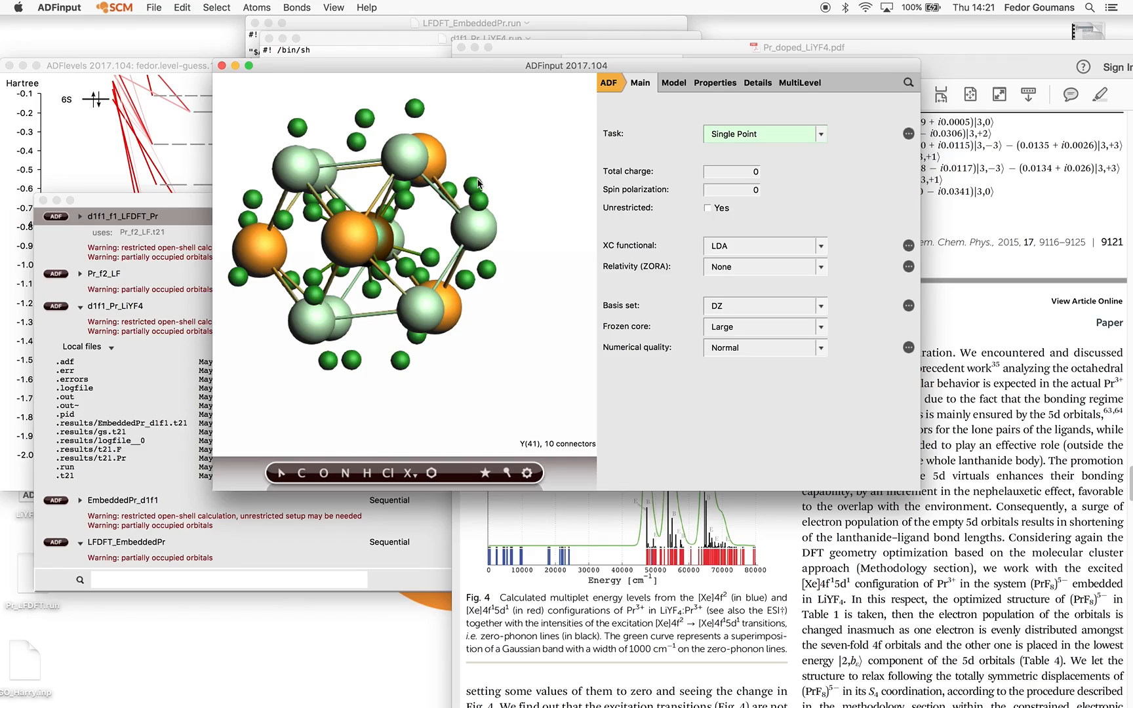
pyautogui.moveTo(558, 270)
pyautogui.mouseDown()
pyautogui.moveTo(519, 283)
pyautogui.moveTo(594, 303)
pyautogui.moveTo(557, 266)
pyautogui.mouseUp()
pyautogui.moveTo(522, 308); pyautogui.dragTo(550, 311, button='middle')
pyautogui.moveTo(551, 312); pyautogui.dragTo(539, 276)
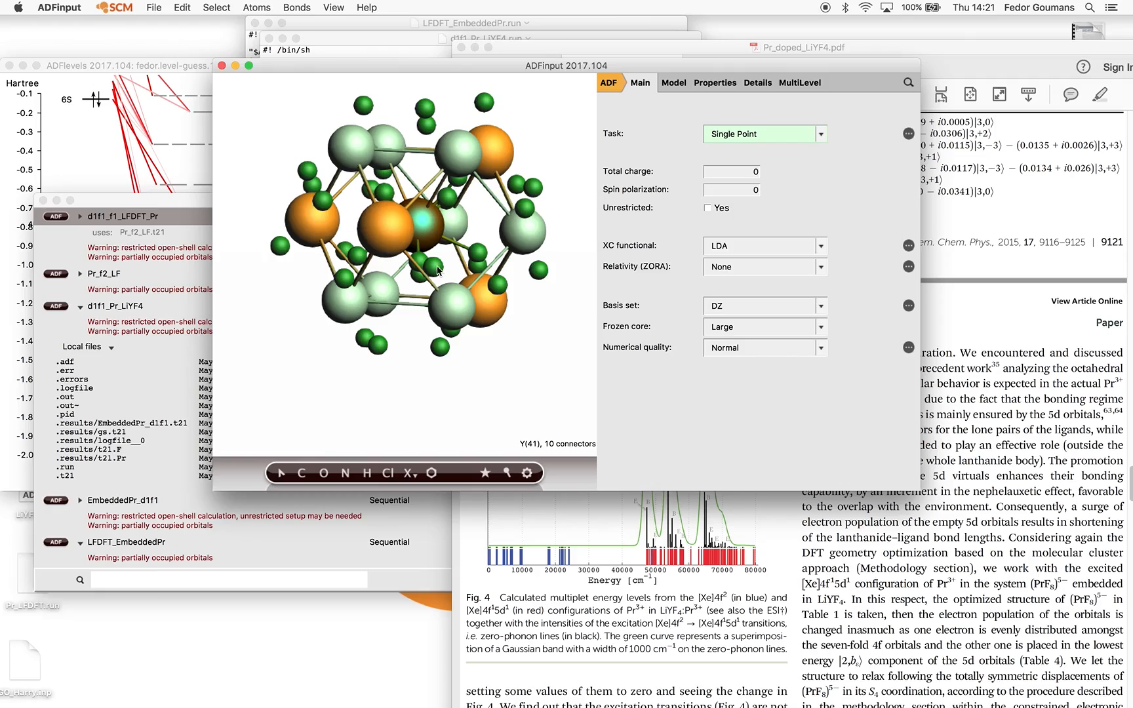
pyautogui.rightClick(427, 231)
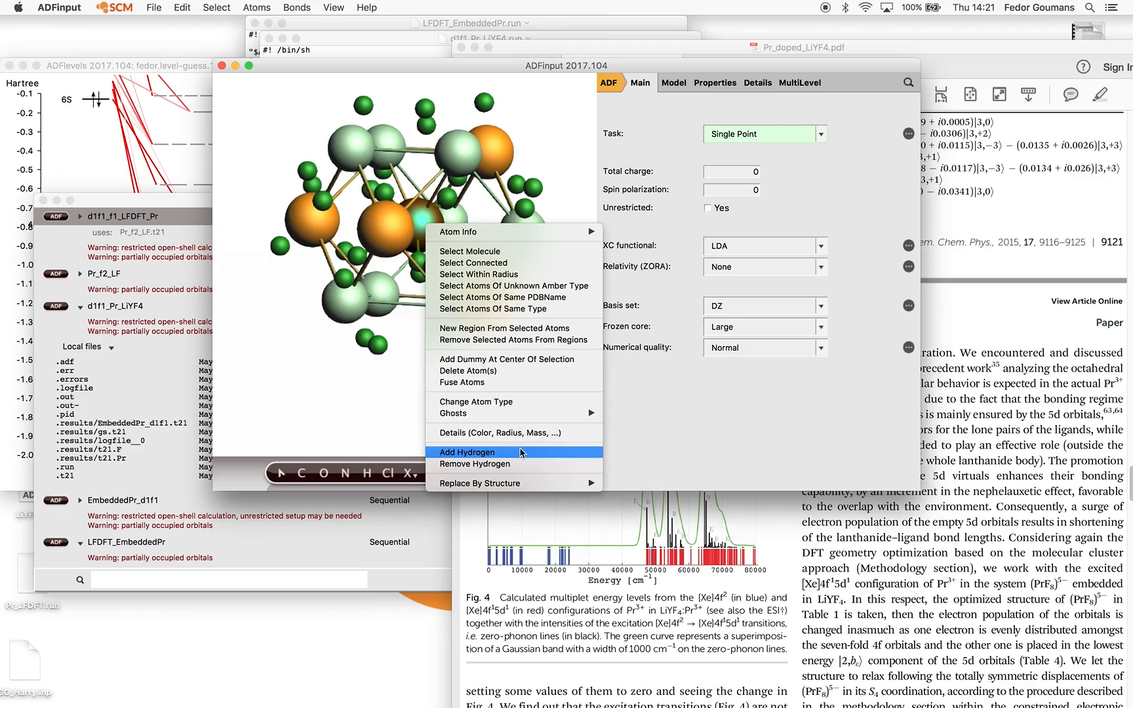
pyautogui.click(525, 401)
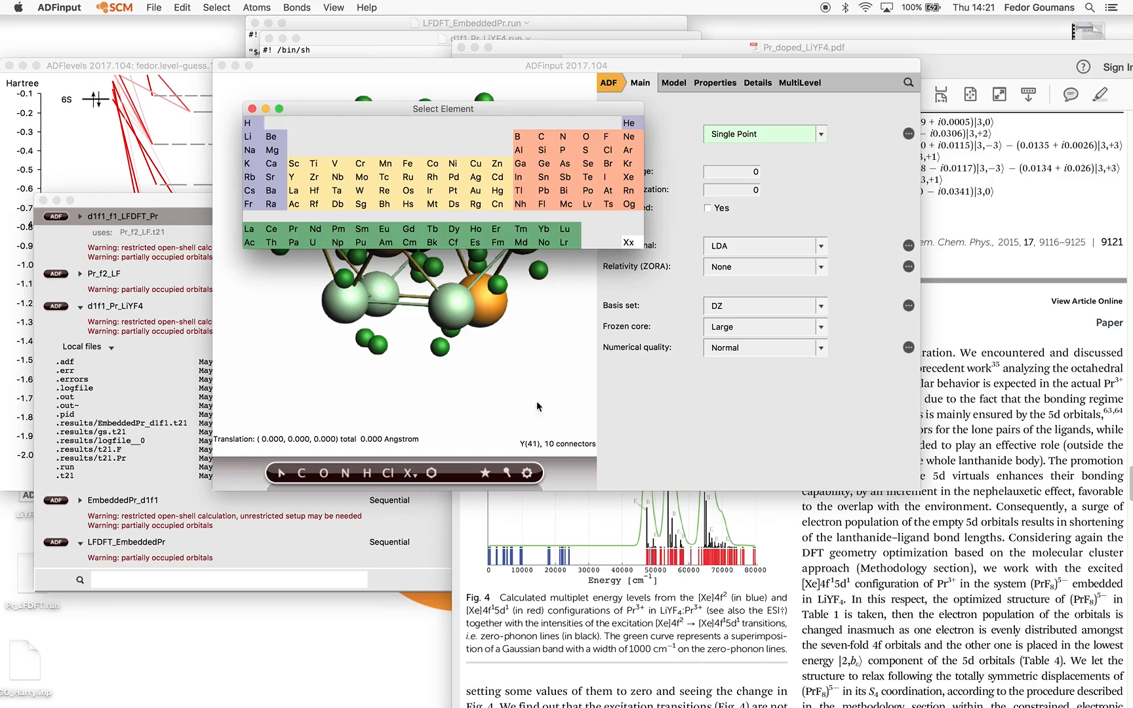
pyautogui.click(296, 230)
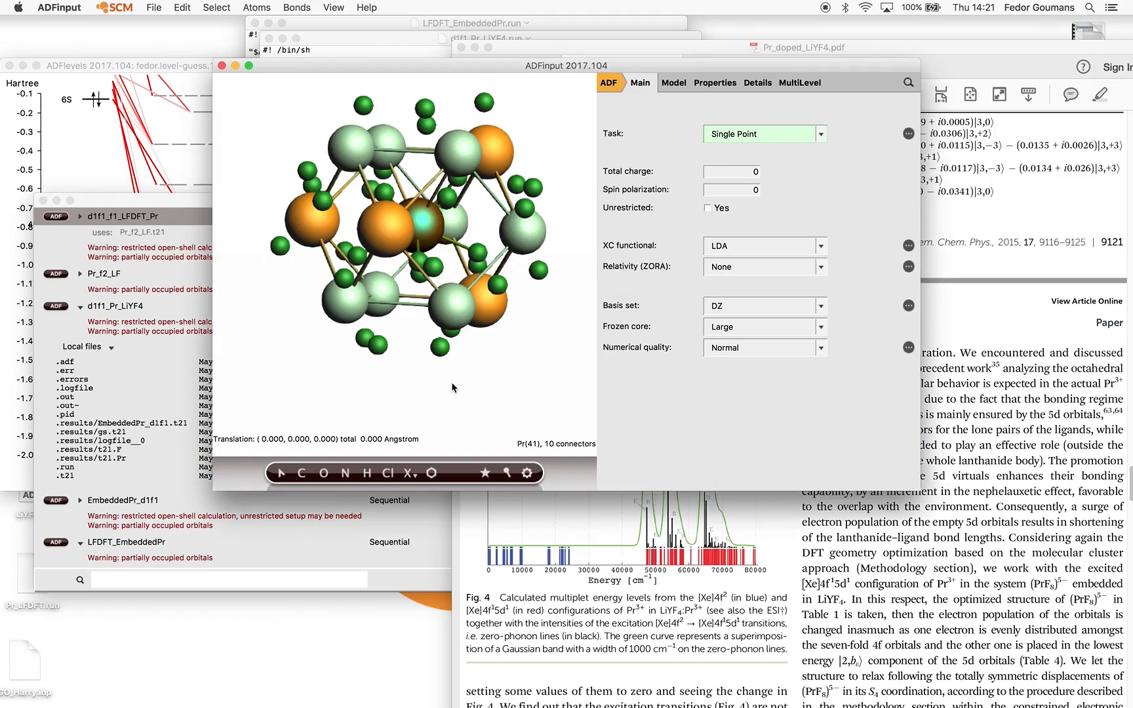
# Select the atoms within 3.0 Angstrom of the central Pr atom and create a region named Prf8 from them
pyautogui.moveTo(549, 300); pyautogui.dragTo(468, 213)
pyautogui.click(496, 215)
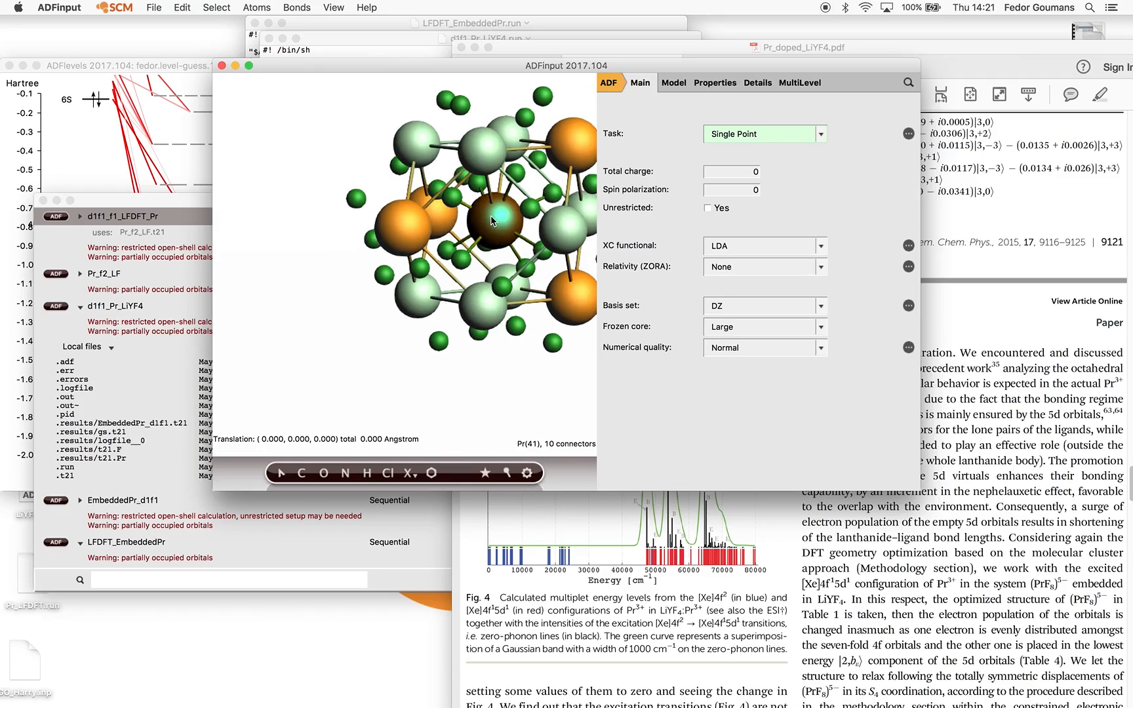
pyautogui.click(217, 7)
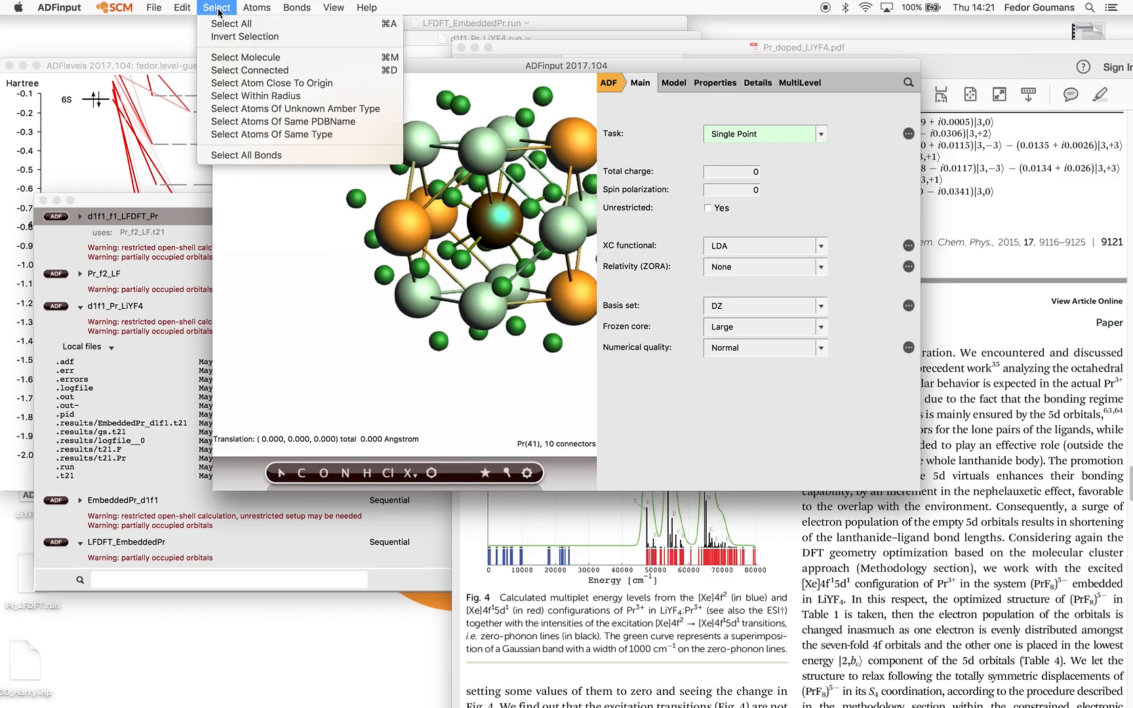
pyautogui.click(274, 94)
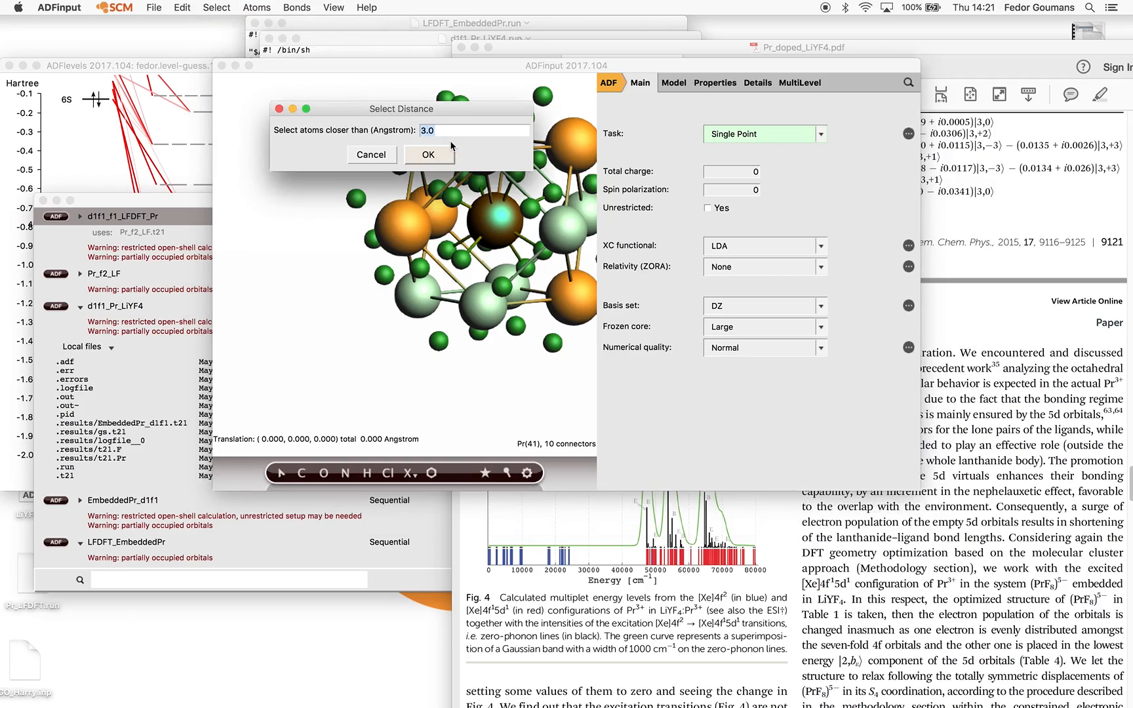
pyautogui.click(437, 161)
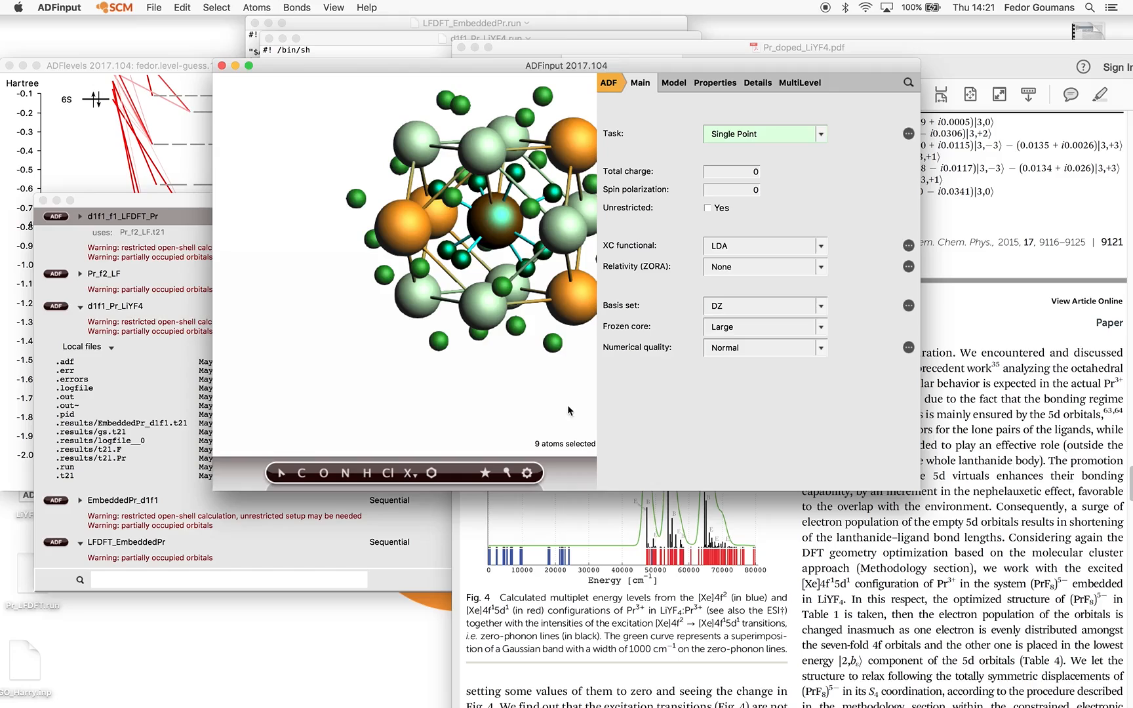
pyautogui.click(674, 82)
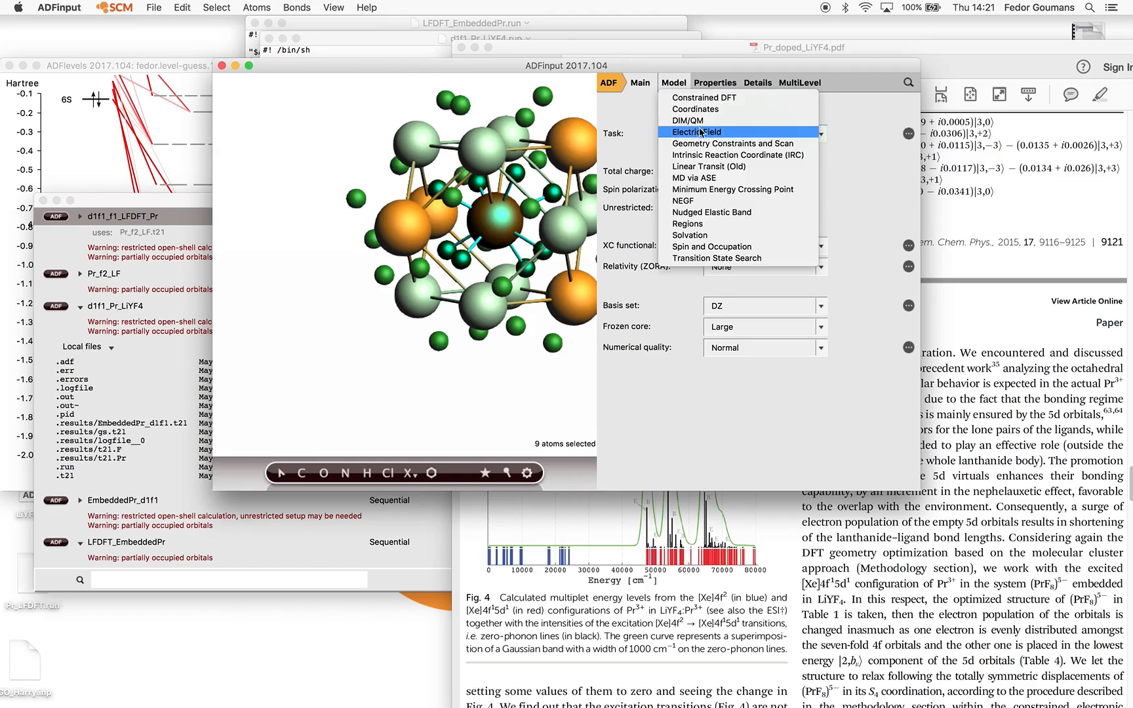
pyautogui.click(707, 225)
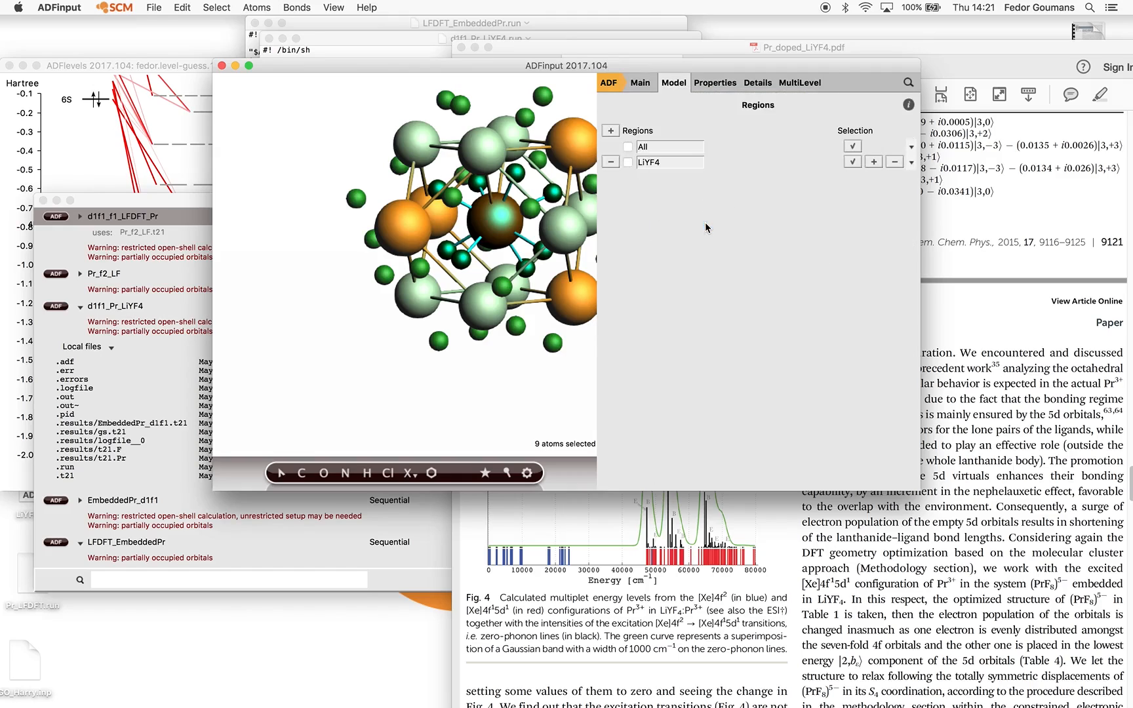
pyautogui.click(611, 130)
pyautogui.click(676, 177)
pyautogui.moveTo(676, 177); pyautogui.dragTo(608, 167)
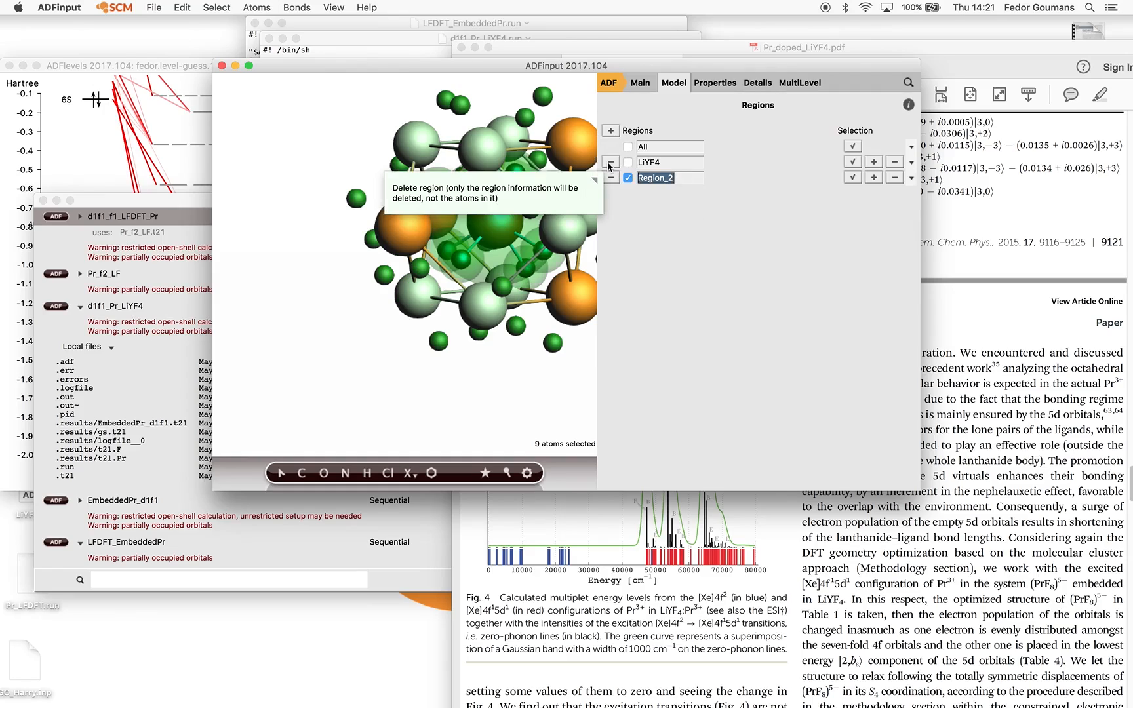
pyautogui.write('Prf8')
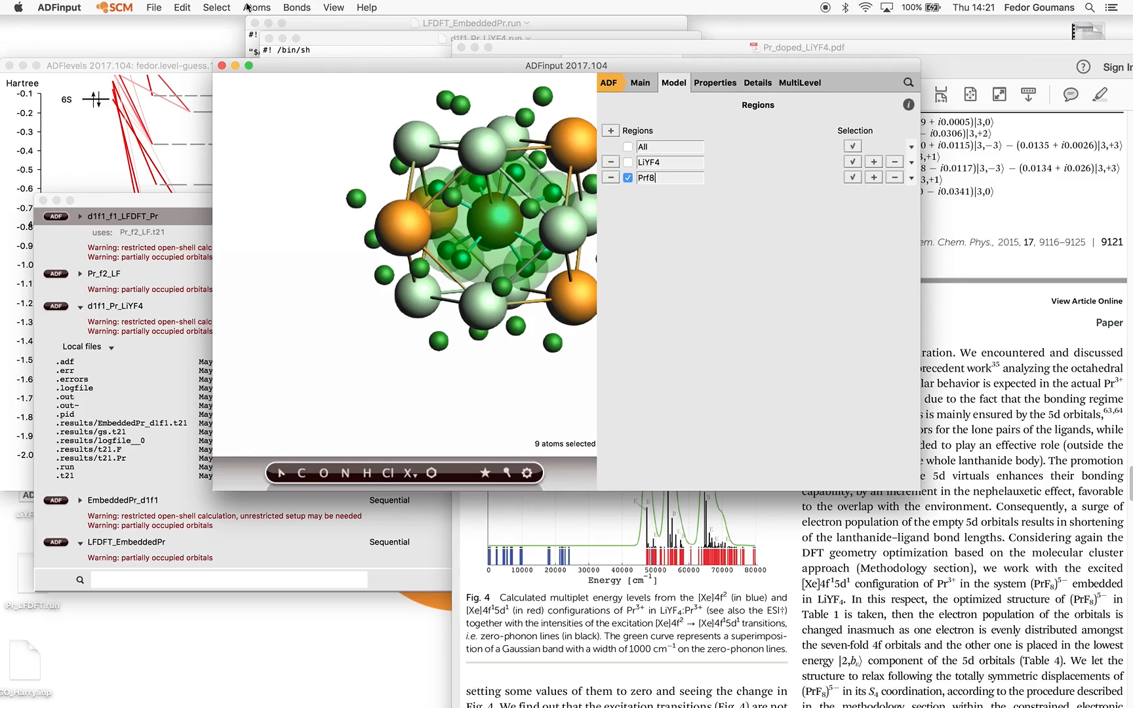
# Invert the selection to create a region named Shell from the remaining atoms, and hide the Prf8 and Shell region highlighting
pyautogui.click(225, 8)
pyautogui.click(241, 38)
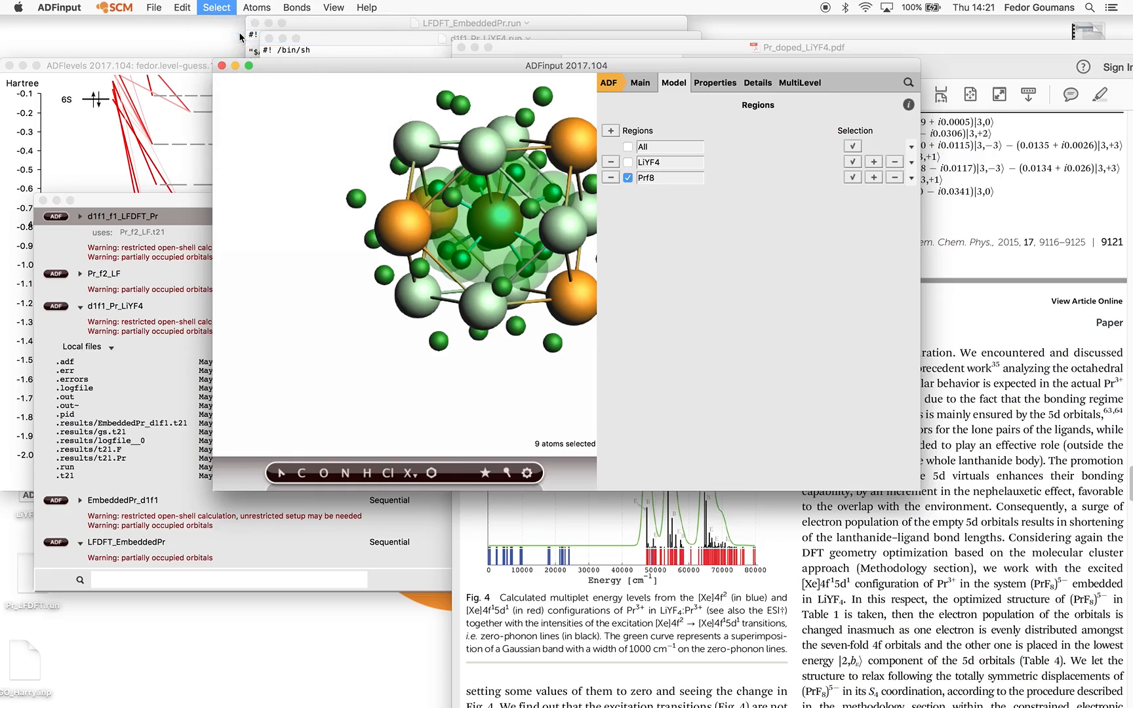
pyautogui.click(611, 131)
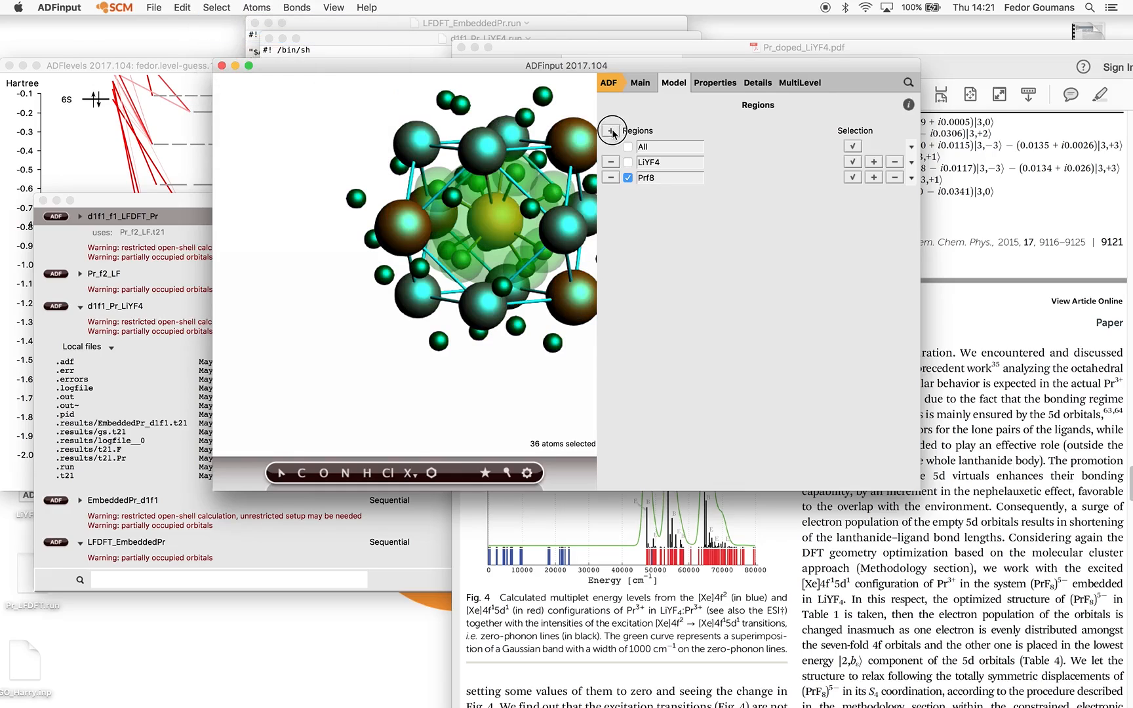
pyautogui.doubleClick(677, 193)
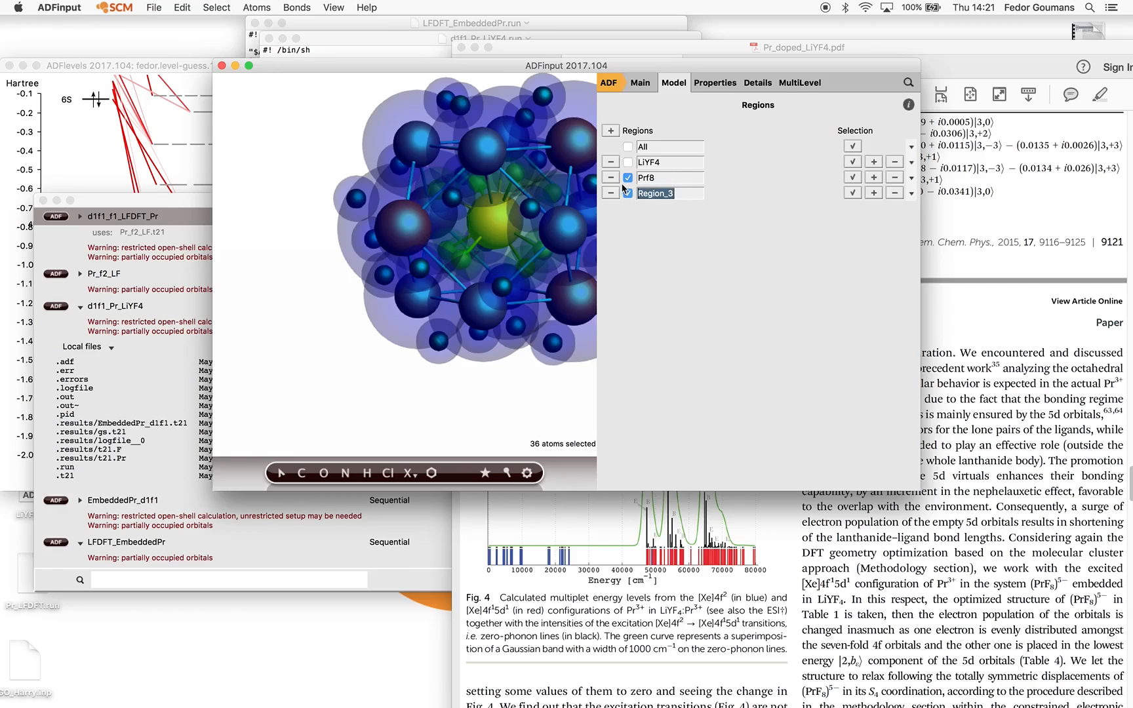
pyautogui.write('Shell')
pyautogui.click(627, 179)
pyautogui.click(627, 193)
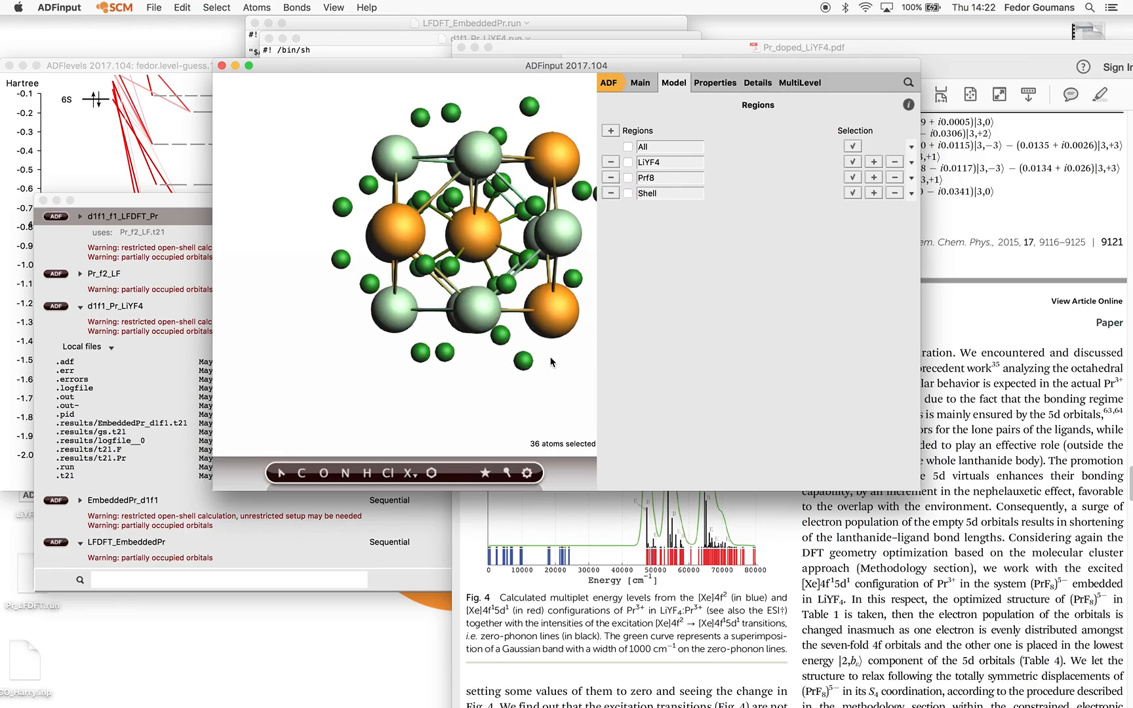
# Examine the outer fluorine atoms of the Shell region from several sides of the cluster
pyautogui.scroll(-5, 554, 354)
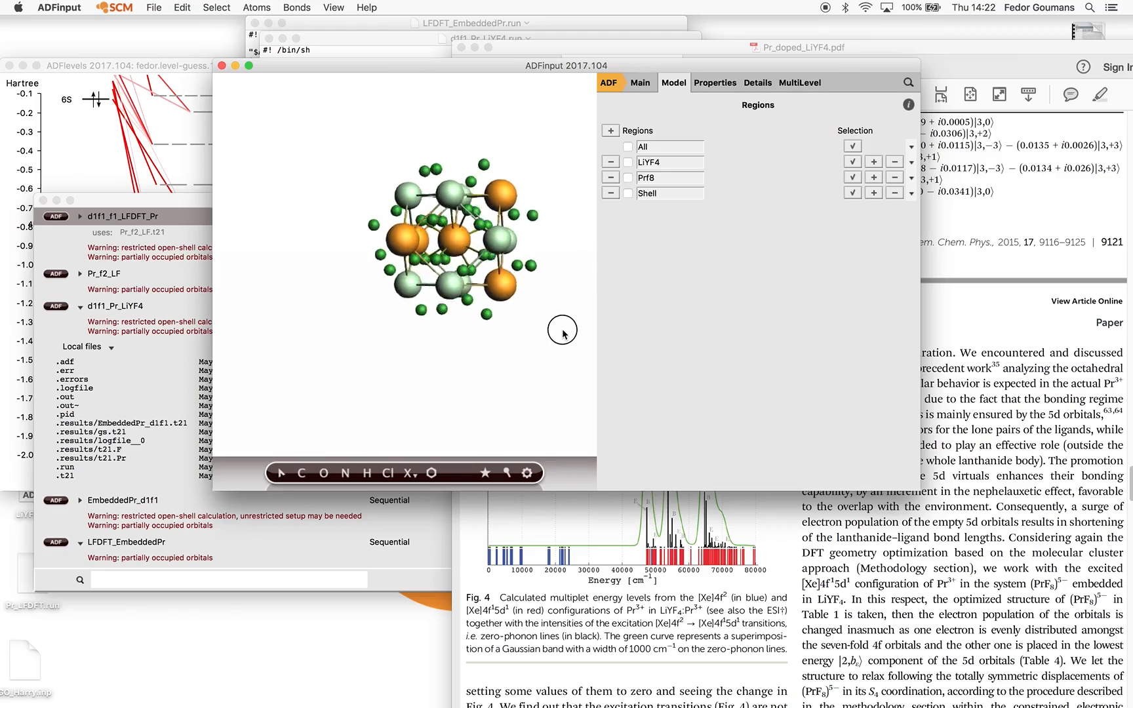
pyautogui.moveTo(562, 334); pyautogui.dragTo(536, 342)
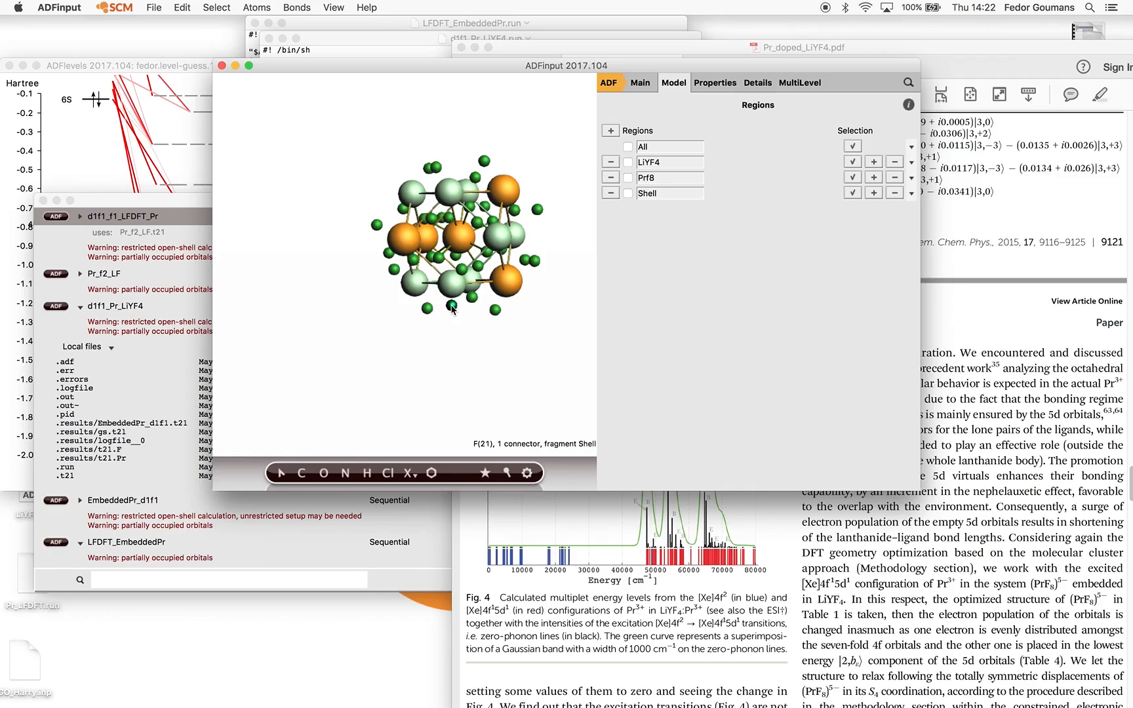
pyautogui.moveTo(545, 189); pyautogui.dragTo(481, 163)
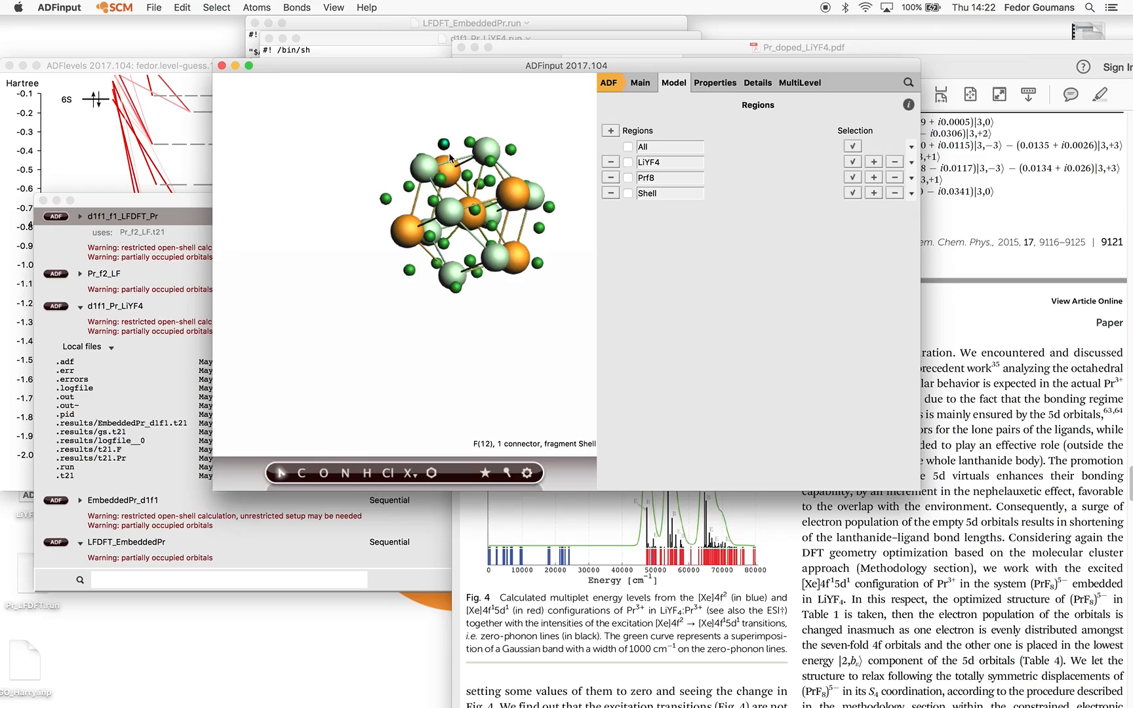
pyautogui.moveTo(400, 205); pyautogui.dragTo(421, 162)
pyautogui.moveTo(385, 210); pyautogui.dragTo(525, 263)
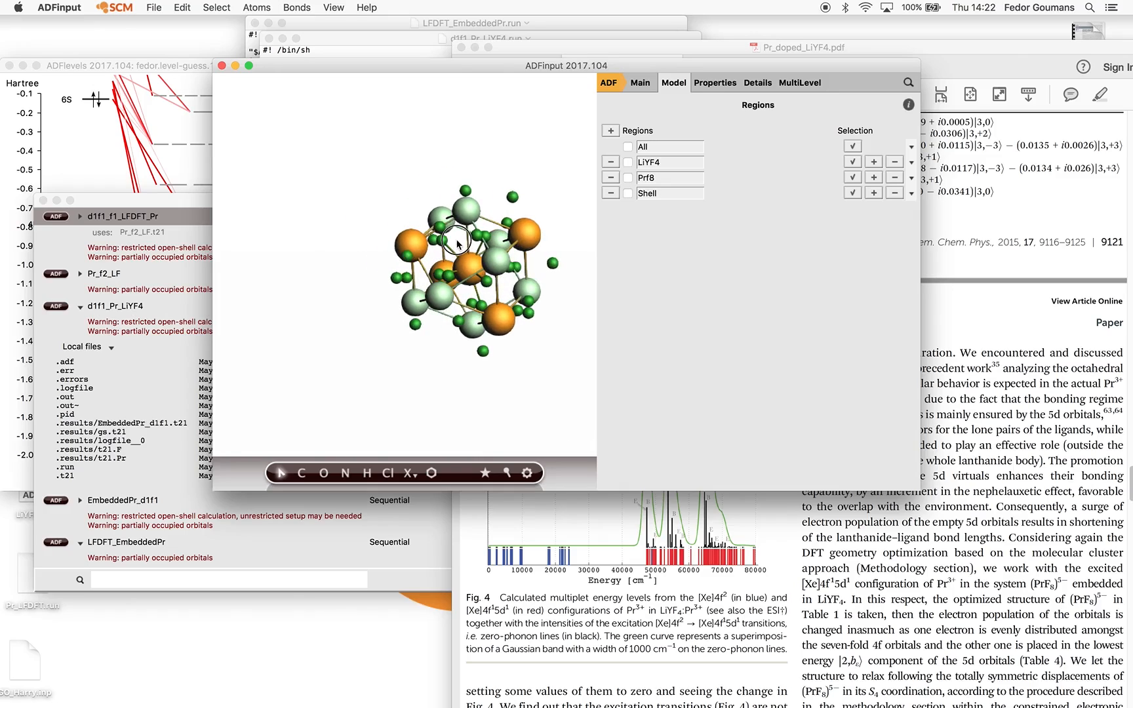
# Inspect the outermost fluorine atoms up close from different angles, picking individual ones to identify them and their connectors
pyautogui.press('super+a')
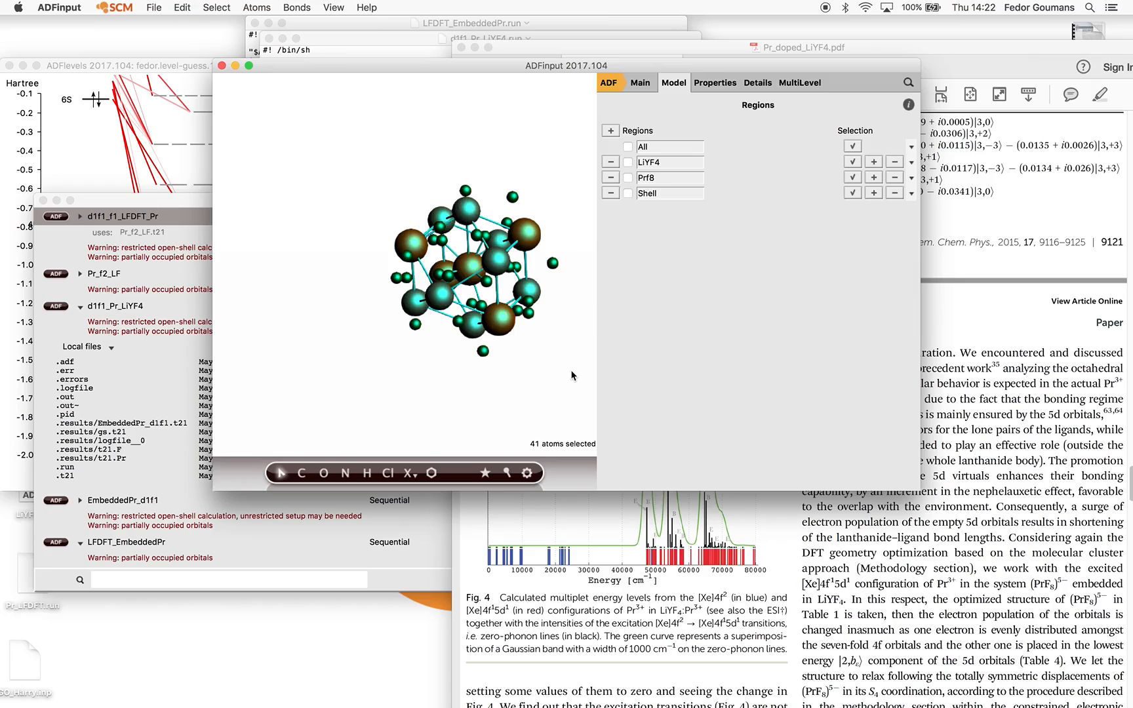
pyautogui.moveTo(576, 358); pyautogui.dragTo(384, 178)
pyautogui.click(357, 158)
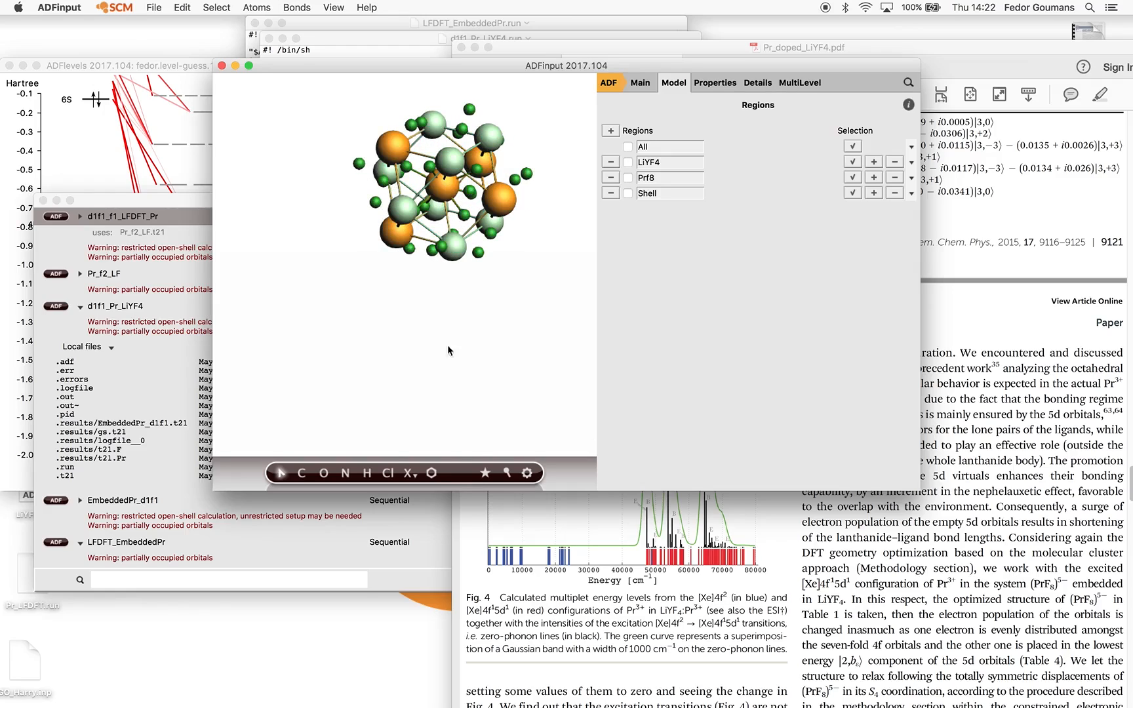
pyautogui.moveTo(459, 333); pyautogui.dragTo(358, 229)
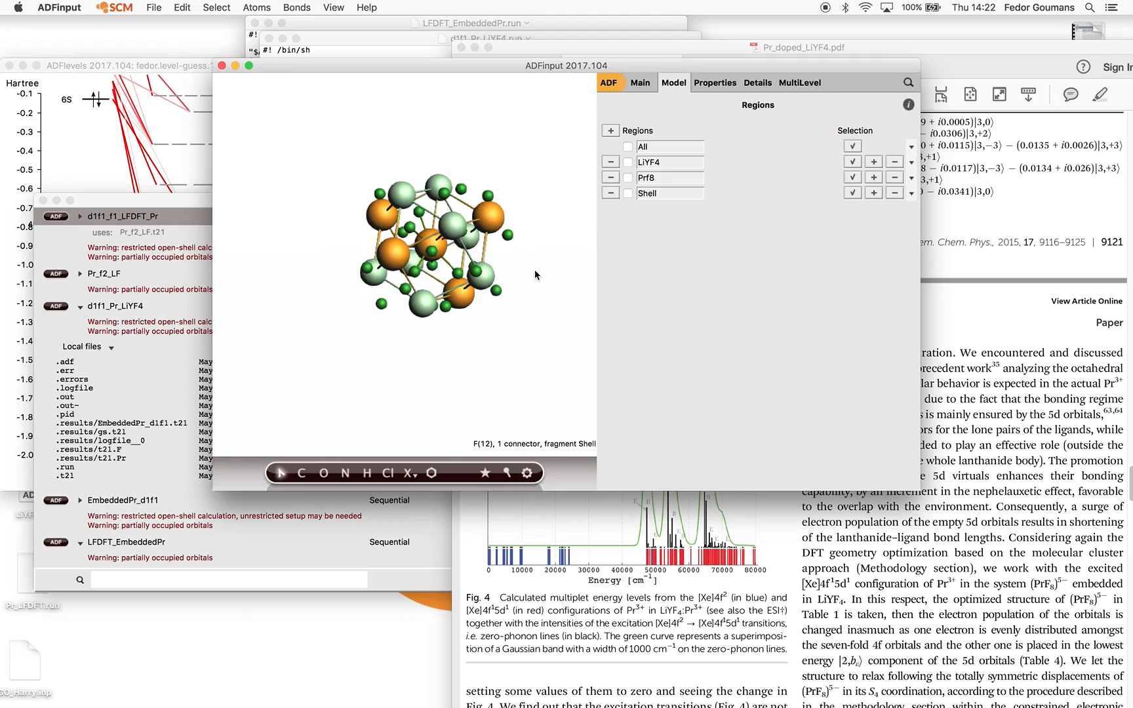
pyautogui.moveTo(535, 269); pyautogui.dragTo(534, 308)
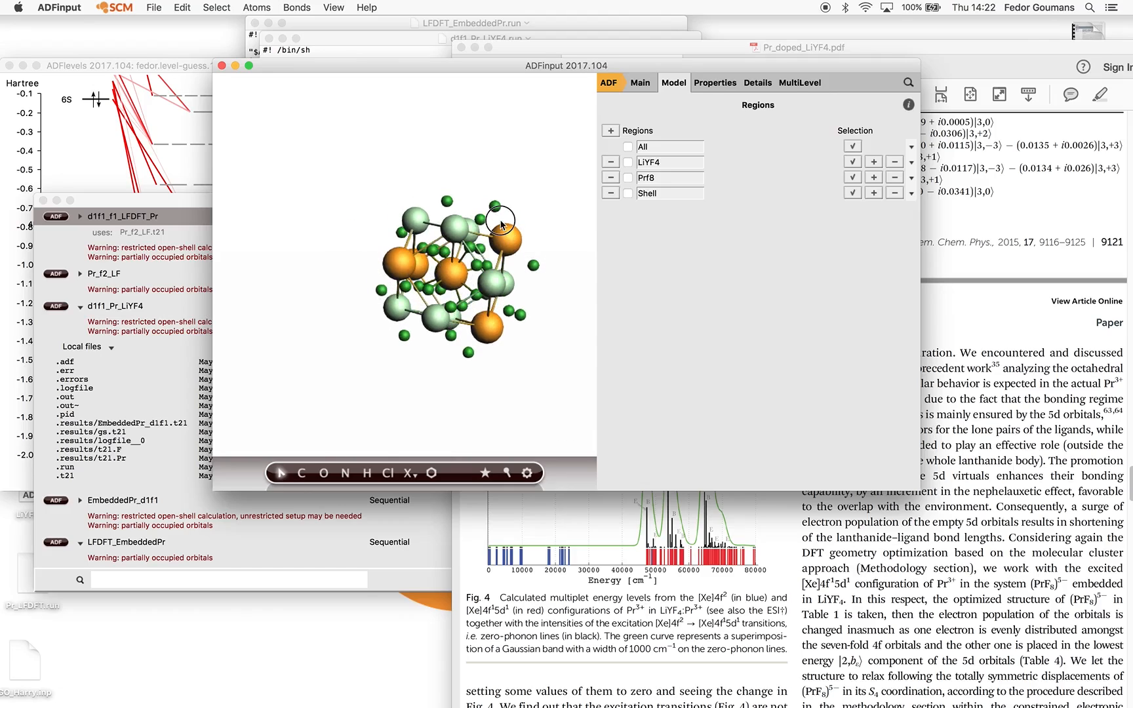
pyautogui.press('super+a')
pyautogui.click(541, 338)
pyautogui.moveTo(523, 354); pyautogui.dragTo(527, 301)
pyautogui.click(473, 378)
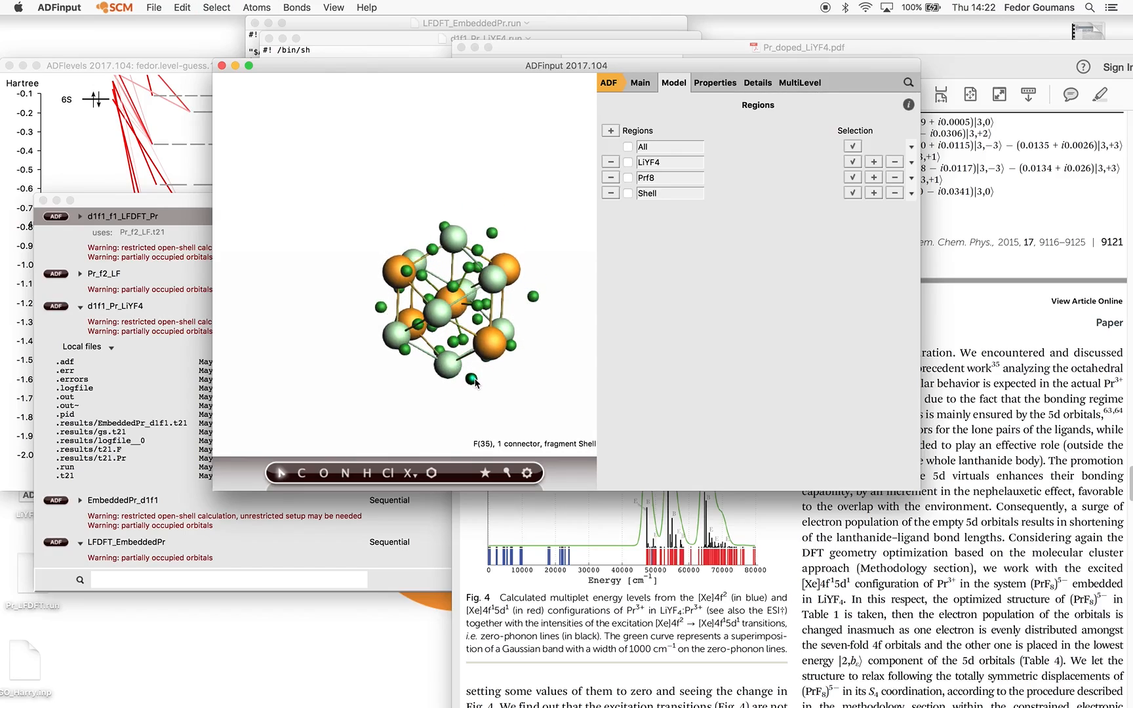
pyautogui.scroll(3, 535, 390)
pyautogui.moveTo(550, 322); pyautogui.dragTo(489, 341)
pyautogui.moveTo(517, 360); pyautogui.dragTo(424, 241, button='middle')
pyautogui.click(461, 250)
pyautogui.moveTo(462, 249); pyautogui.dragTo(275, 134)
pyautogui.moveTo(488, 285); pyautogui.dragTo(502, 261)
pyautogui.click(329, 125)
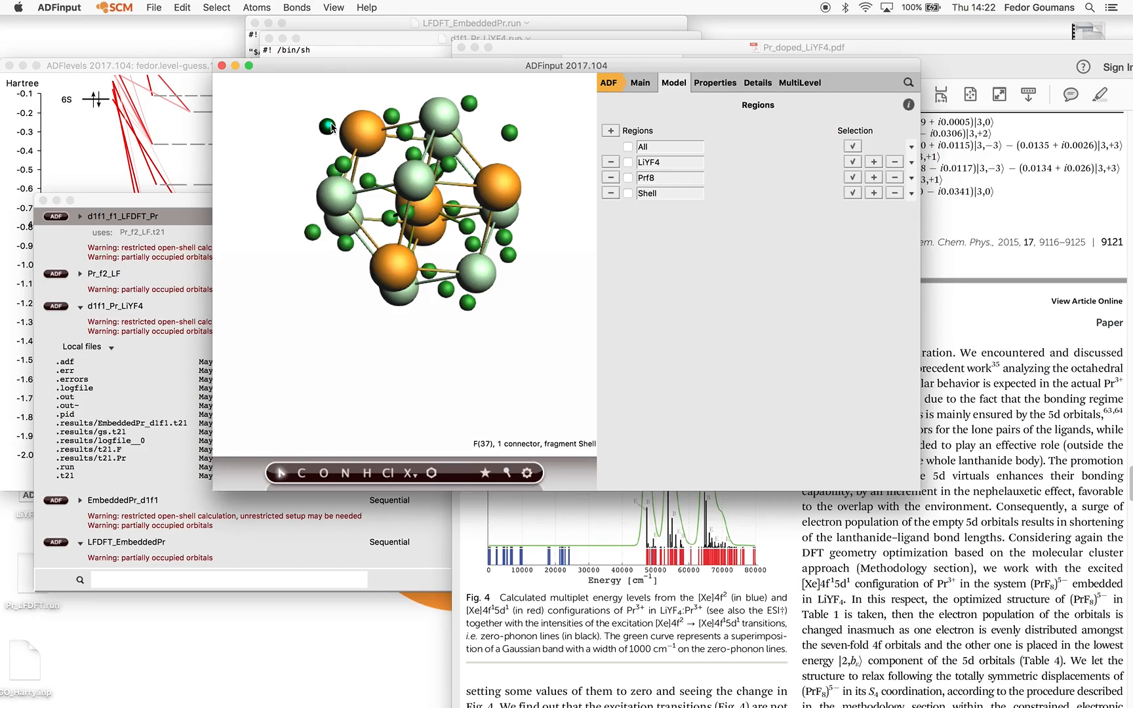
pyautogui.click(461, 294)
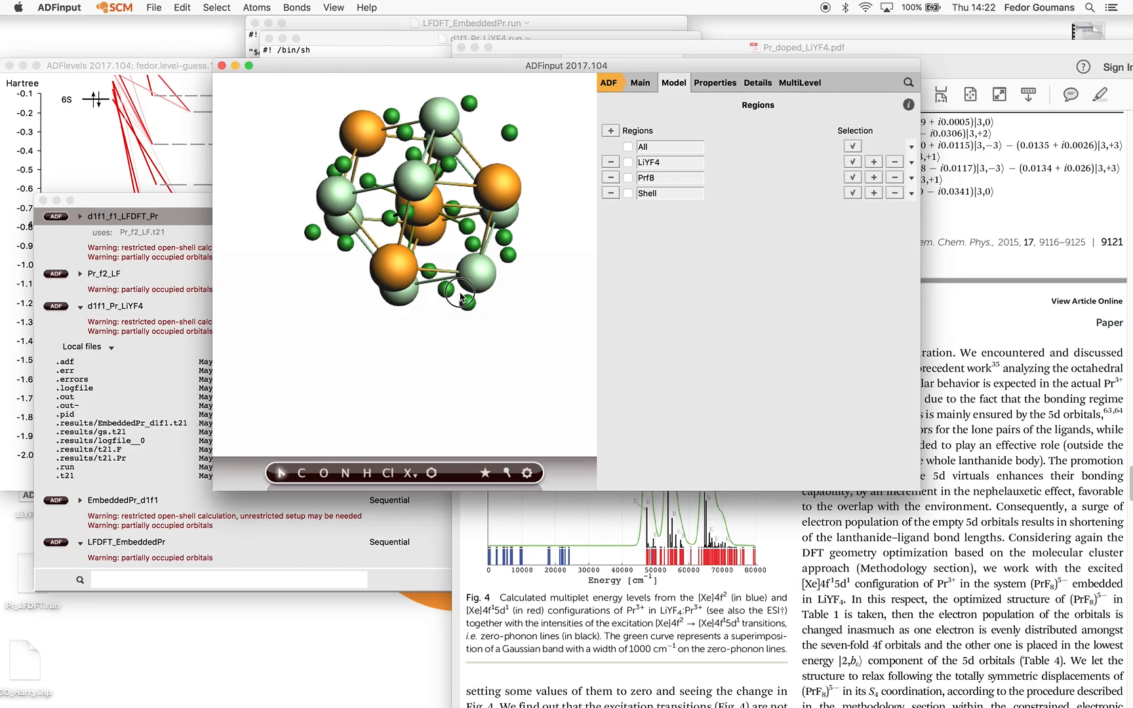
pyautogui.press('super+a')
pyautogui.click(535, 220)
pyautogui.moveTo(534, 220); pyautogui.dragTo(533, 326)
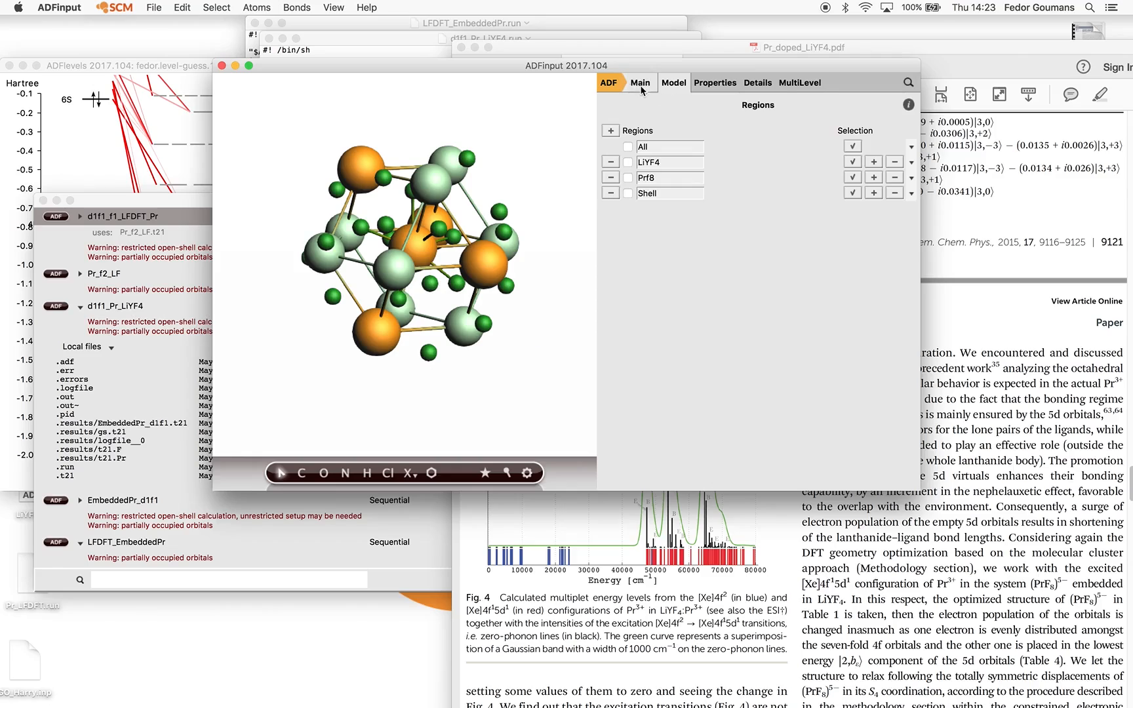
# Set the calculation task to Geometry Optimization and the ZORA relativity to Scalar
pyautogui.click(641, 84)
pyautogui.click(746, 138)
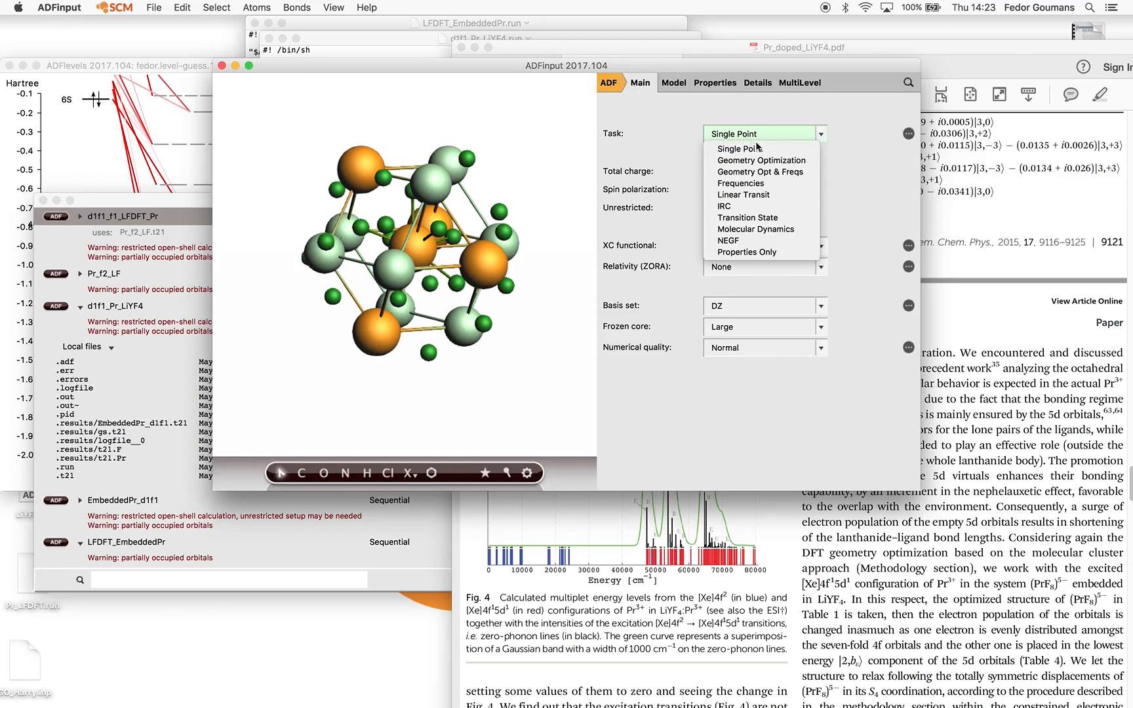
pyautogui.click(761, 144)
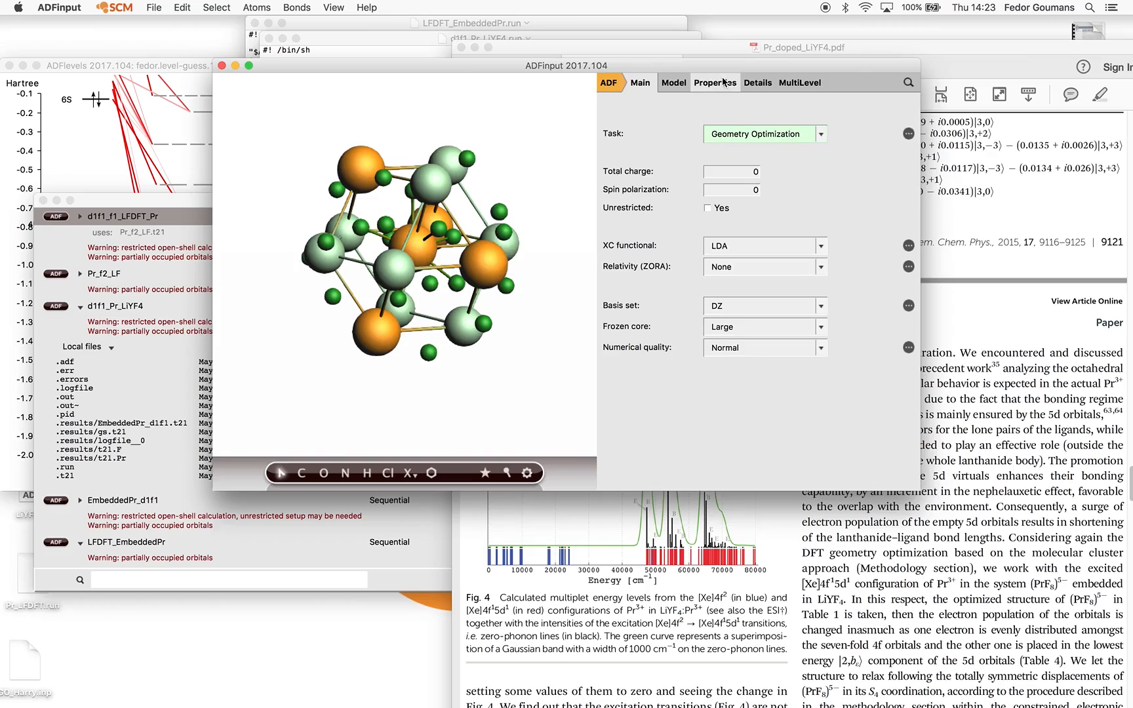
pyautogui.click(754, 270)
pyautogui.click(738, 285)
# Set the basis set to TZP, the frozen core to None and the numerical quality to Good
pyautogui.click(767, 307)
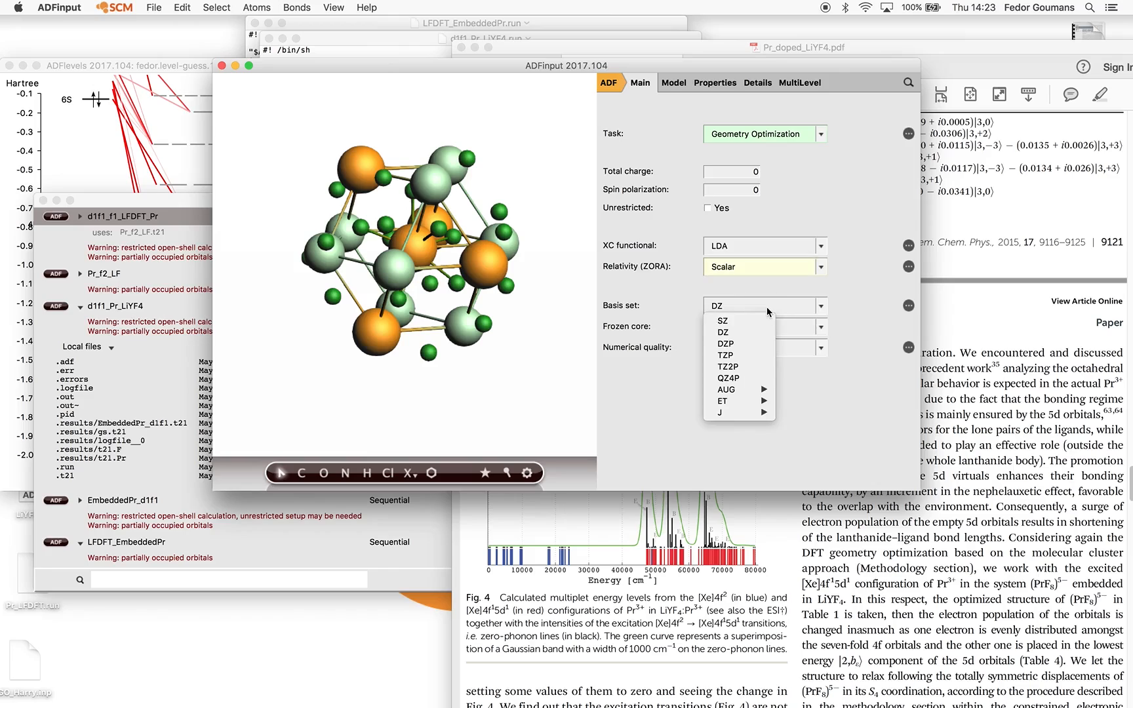
pyautogui.click(755, 355)
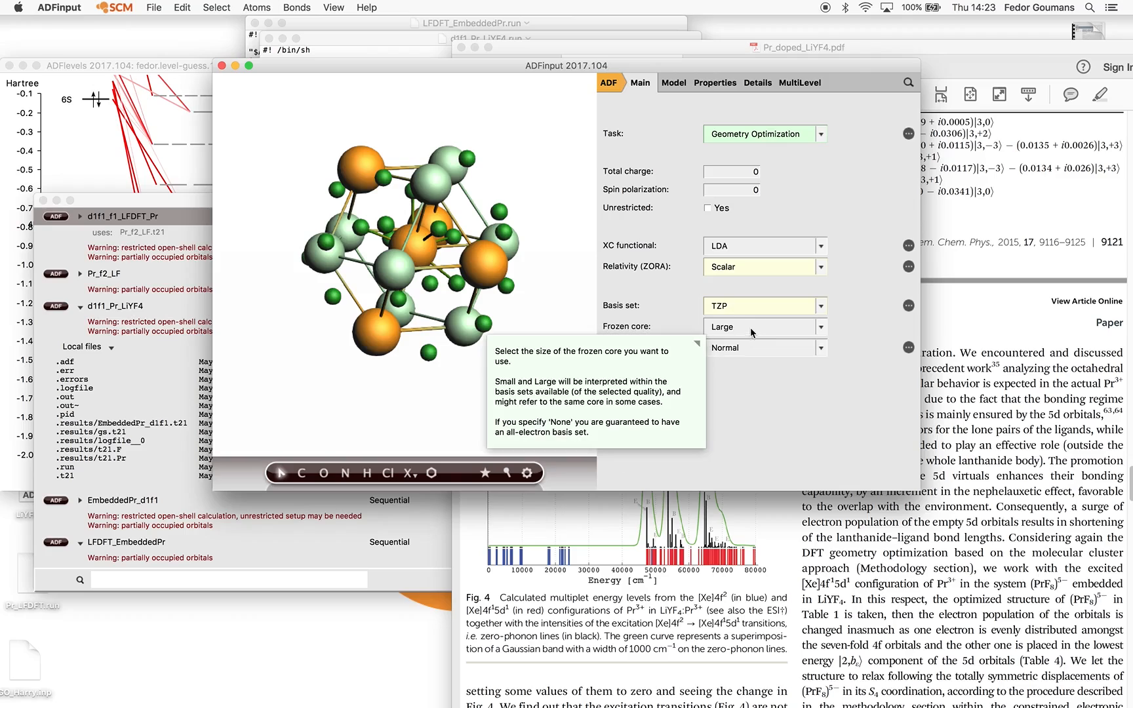
pyautogui.click(751, 329)
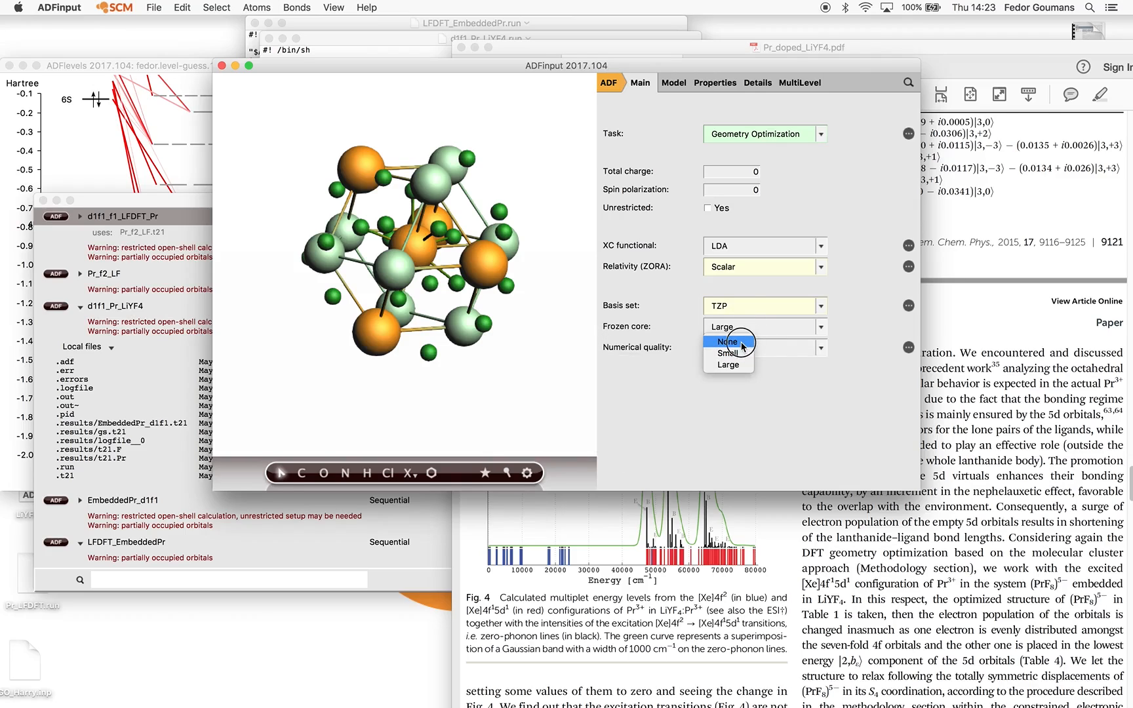
pyautogui.click(728, 342)
pyautogui.click(761, 354)
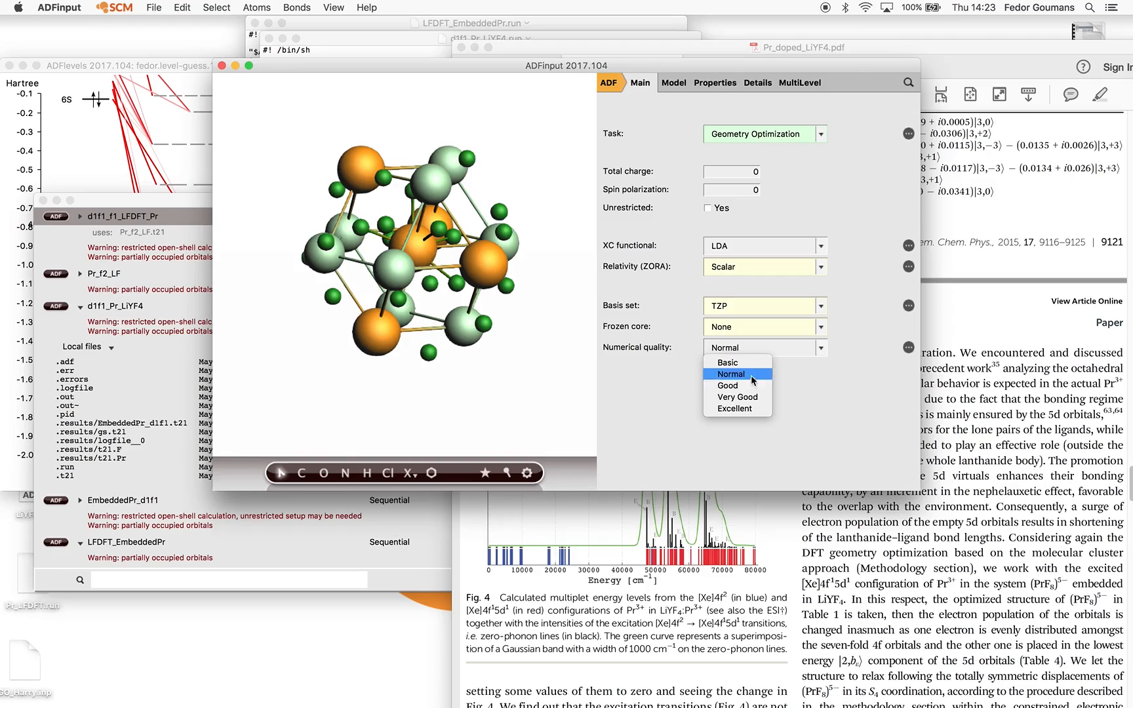
pyautogui.click(751, 368)
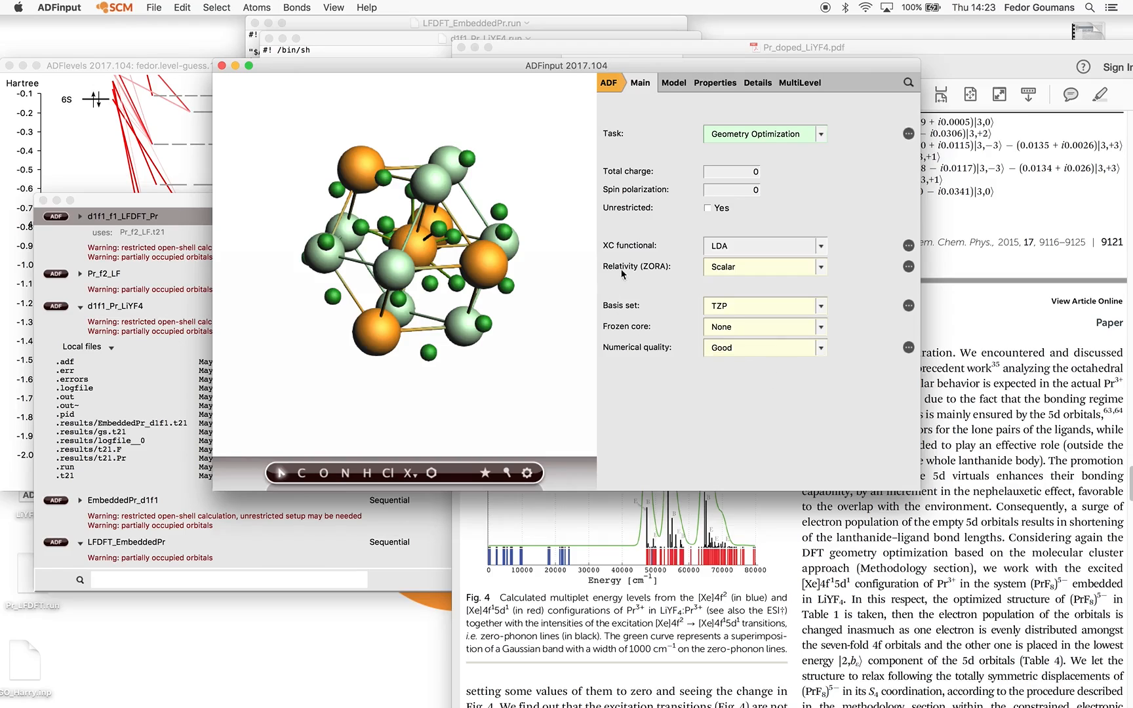
# Change the type of coordinates used for the optimization in the Geometry Convergence settings
pyautogui.click(674, 83)
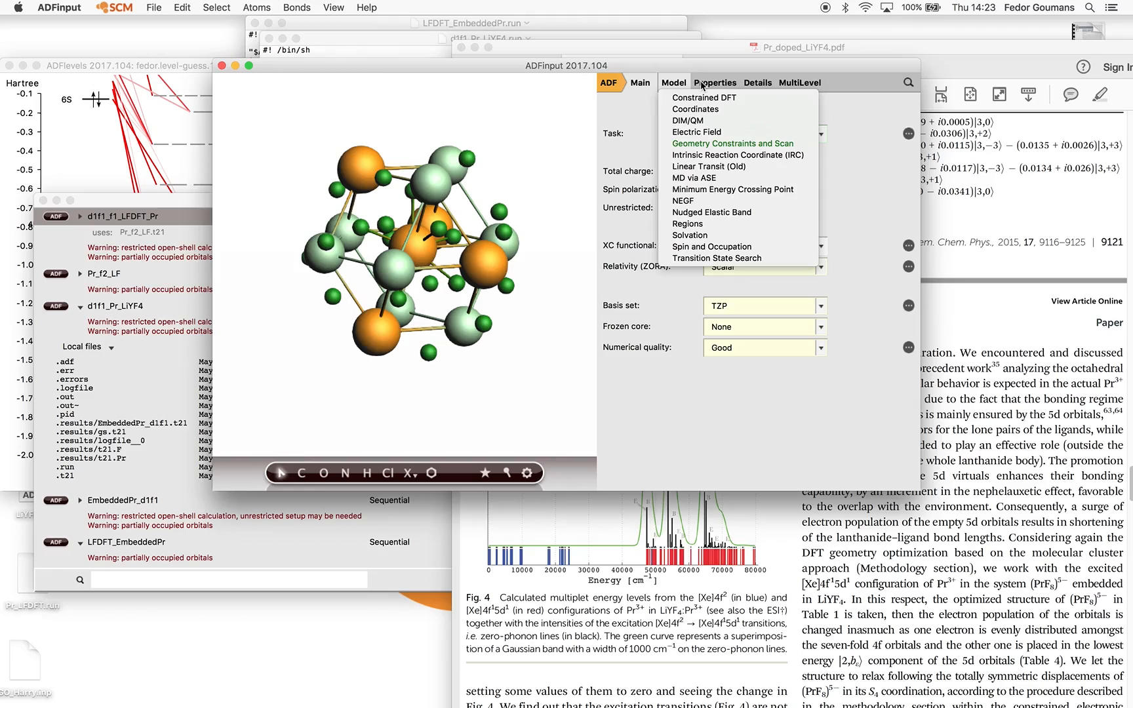
pyautogui.click(712, 82)
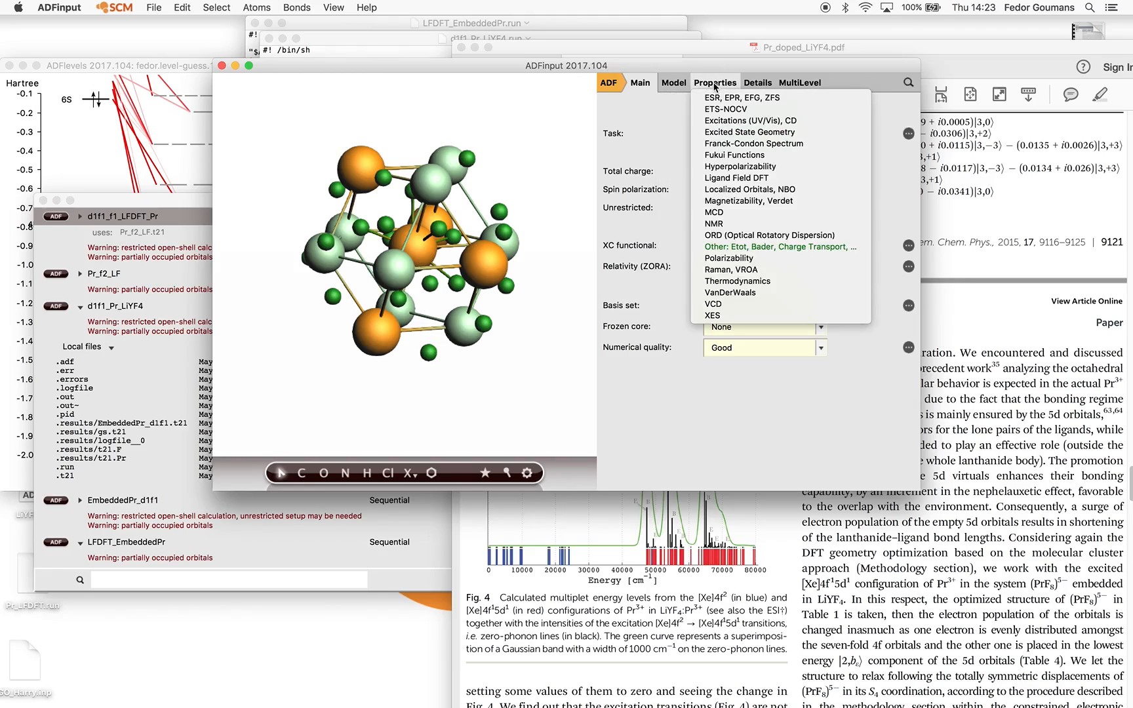
pyautogui.click(757, 83)
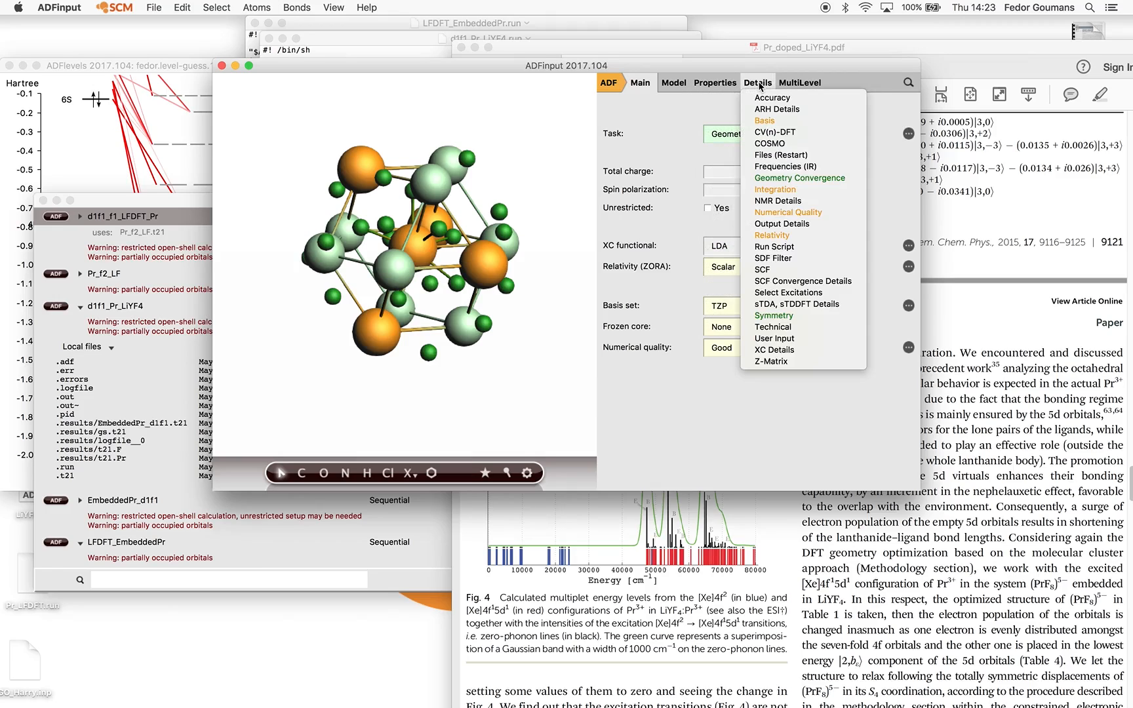
pyautogui.click(795, 178)
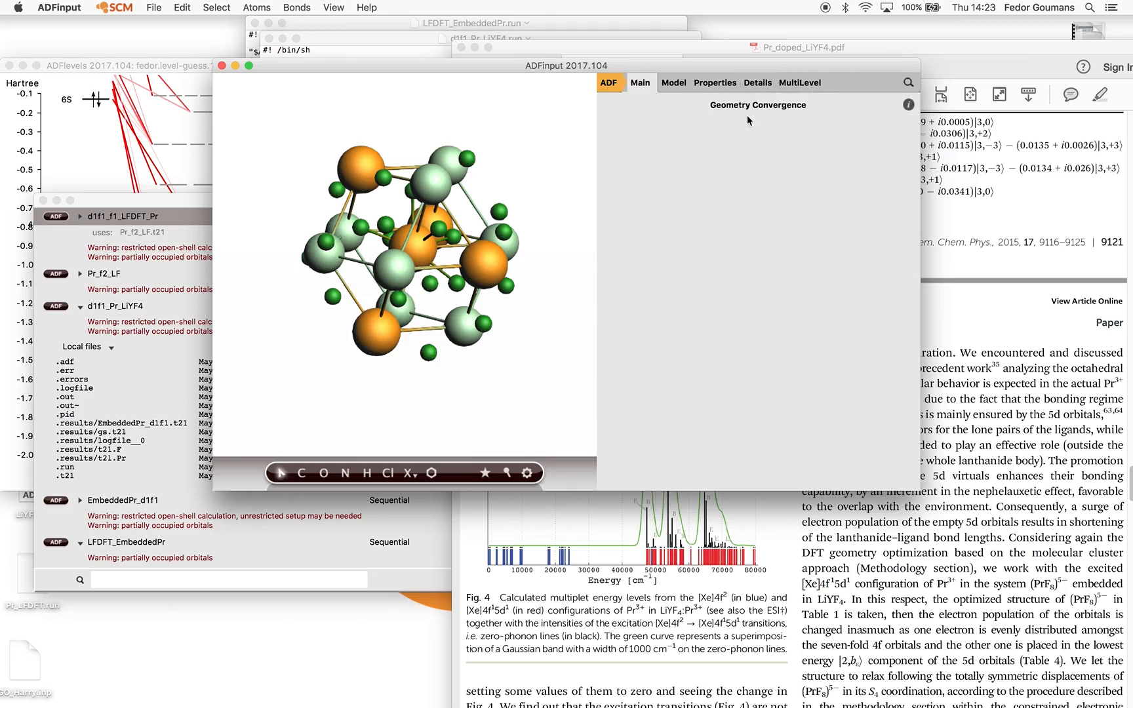
pyautogui.click(756, 83)
pyautogui.click(793, 68)
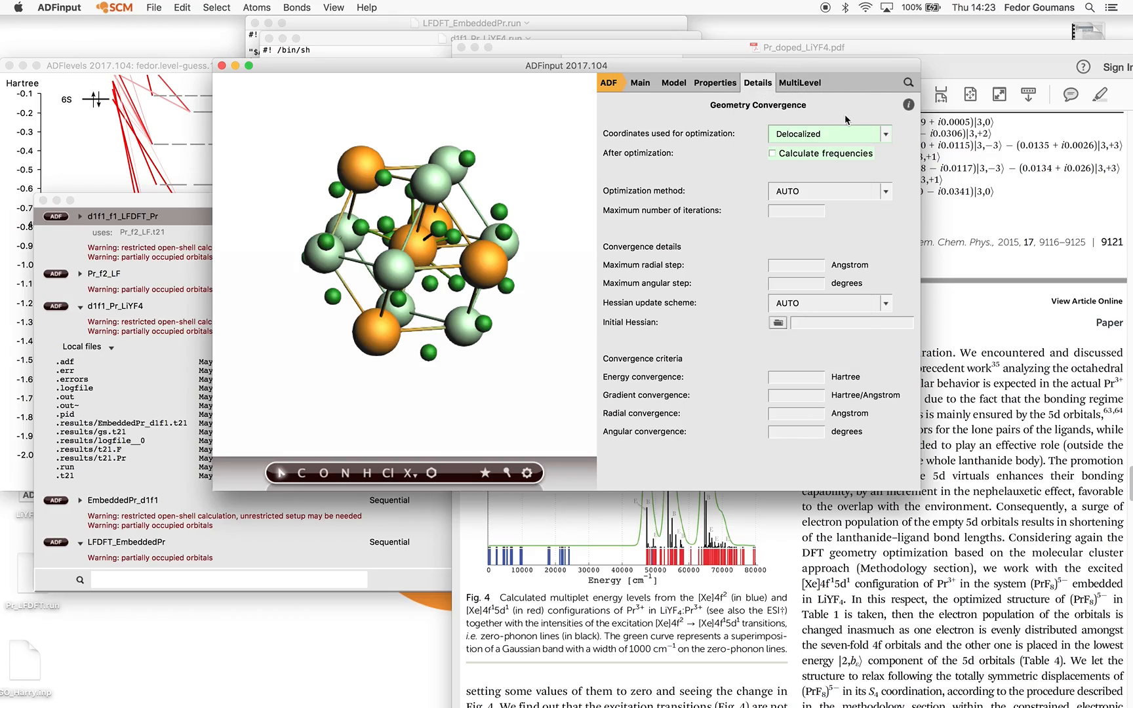
pyautogui.click(840, 130)
pyautogui.click(818, 149)
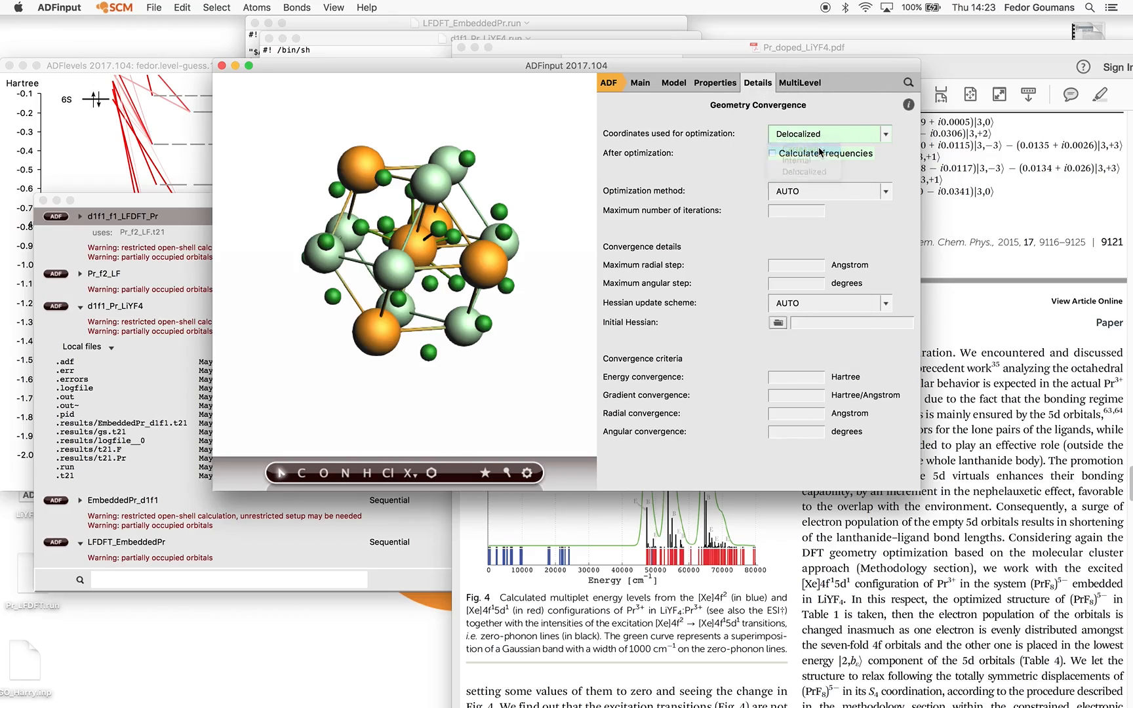
# Choose Shell as the region for the all-bonds constraint in the Geometry Constraints and Scan settings
pyautogui.click(715, 83)
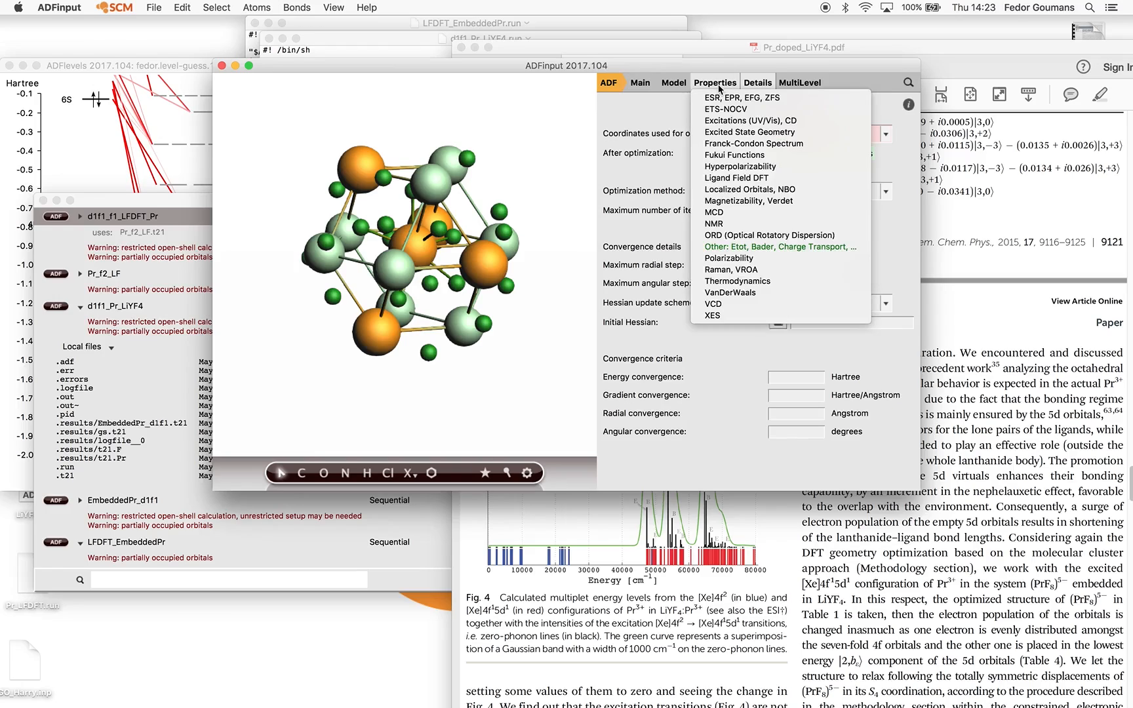
pyautogui.click(674, 85)
pyautogui.click(674, 85)
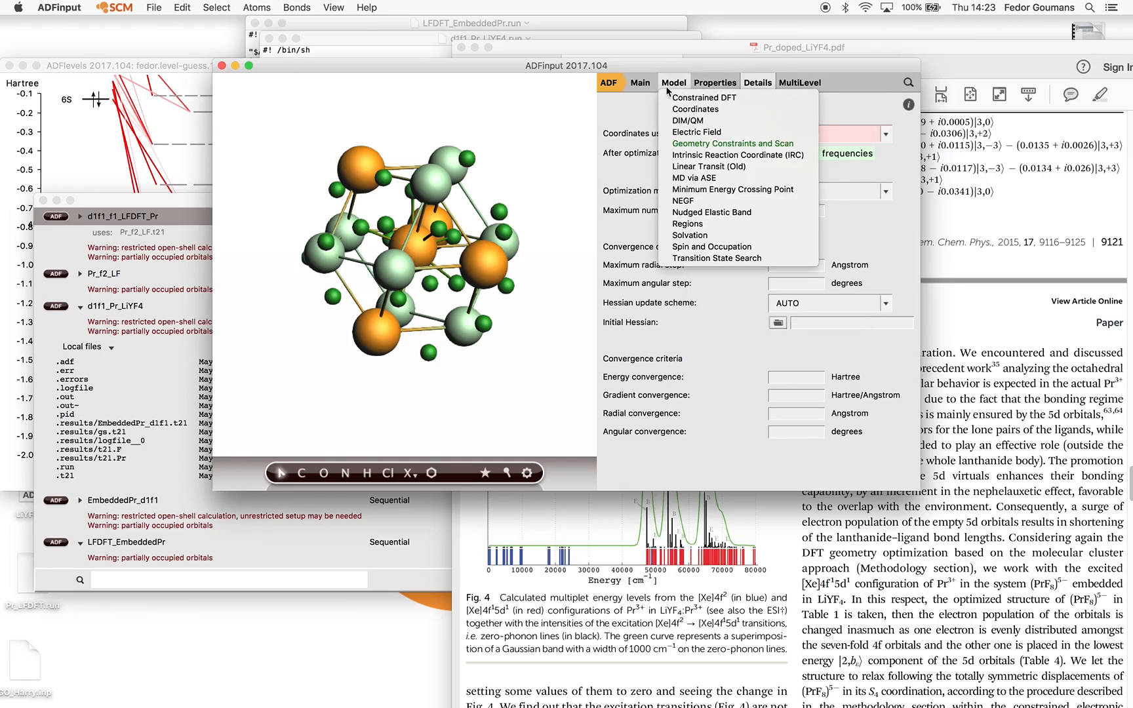
pyautogui.click(731, 143)
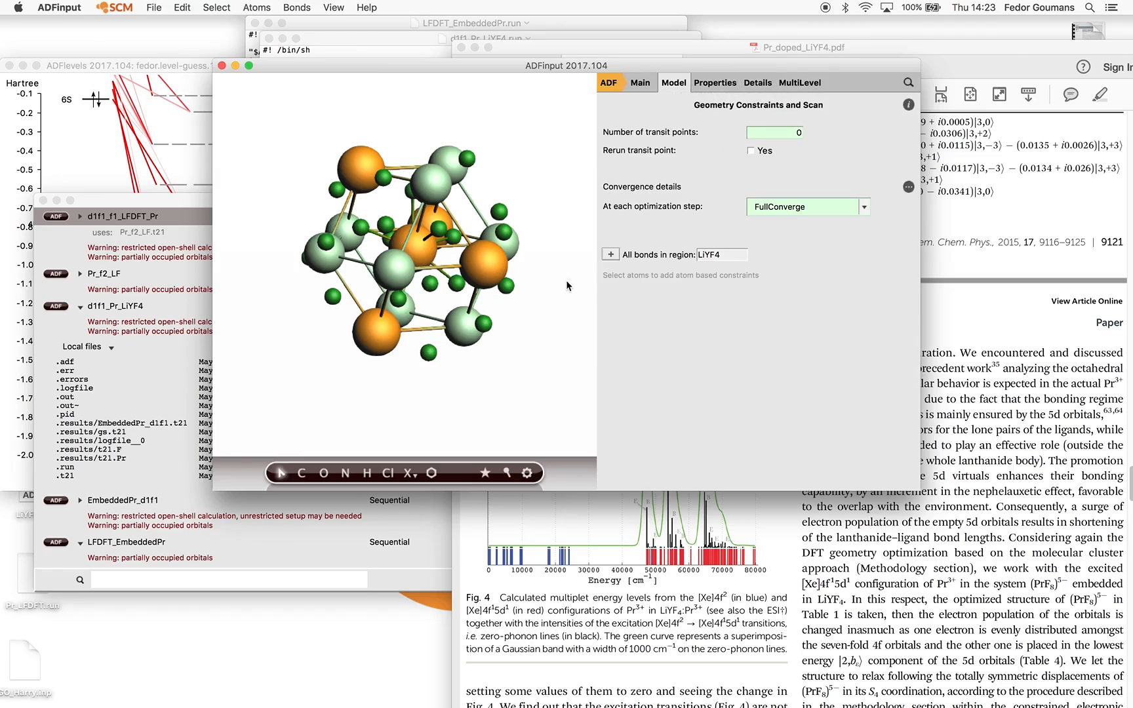
pyautogui.click(725, 255)
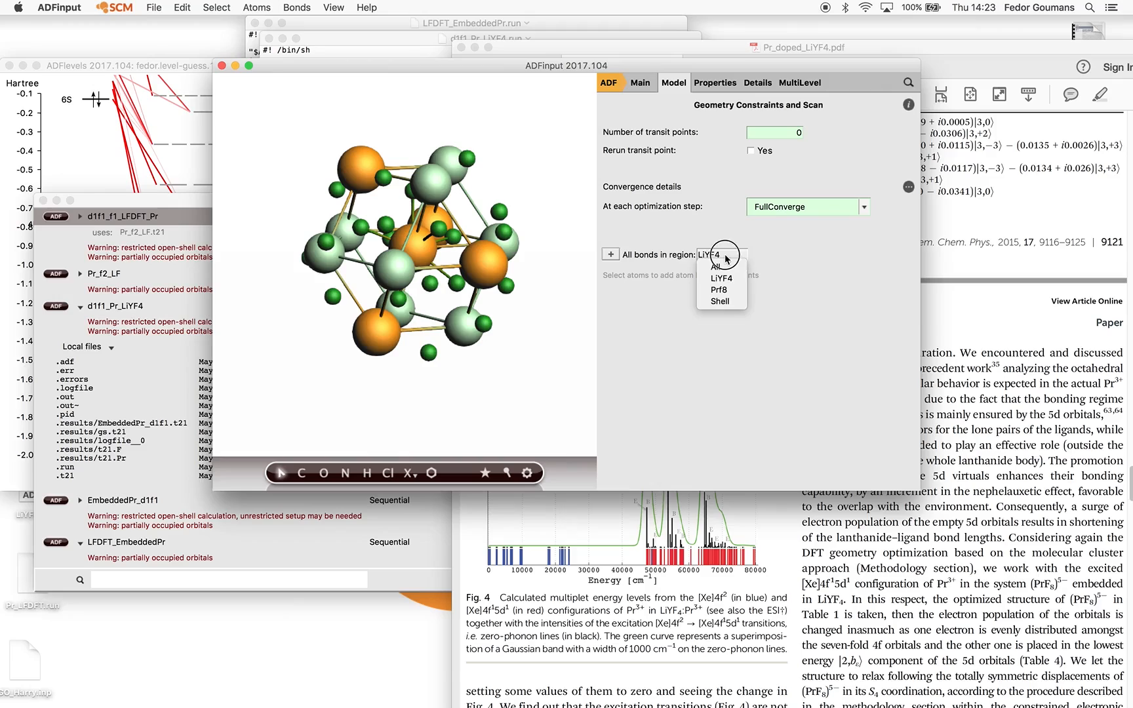
pyautogui.click(725, 303)
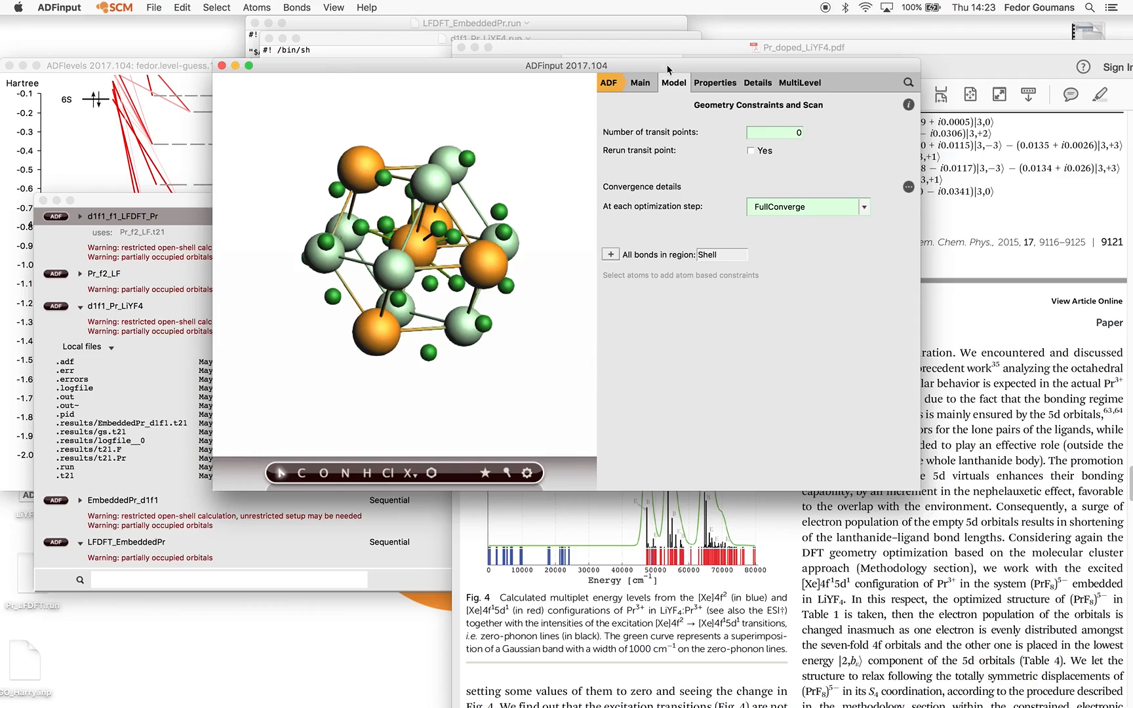
# Highlight the Shell region on the cluster and return to the Geometry Constraints and Scan settings
pyautogui.click(676, 83)
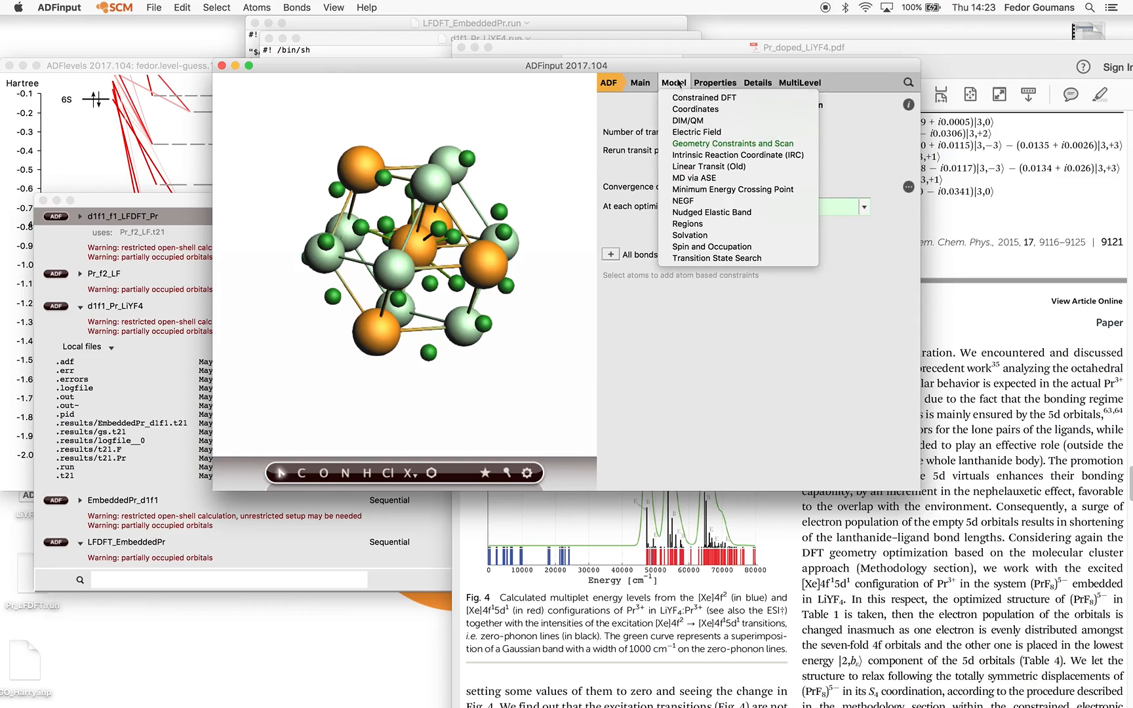
pyautogui.click(705, 223)
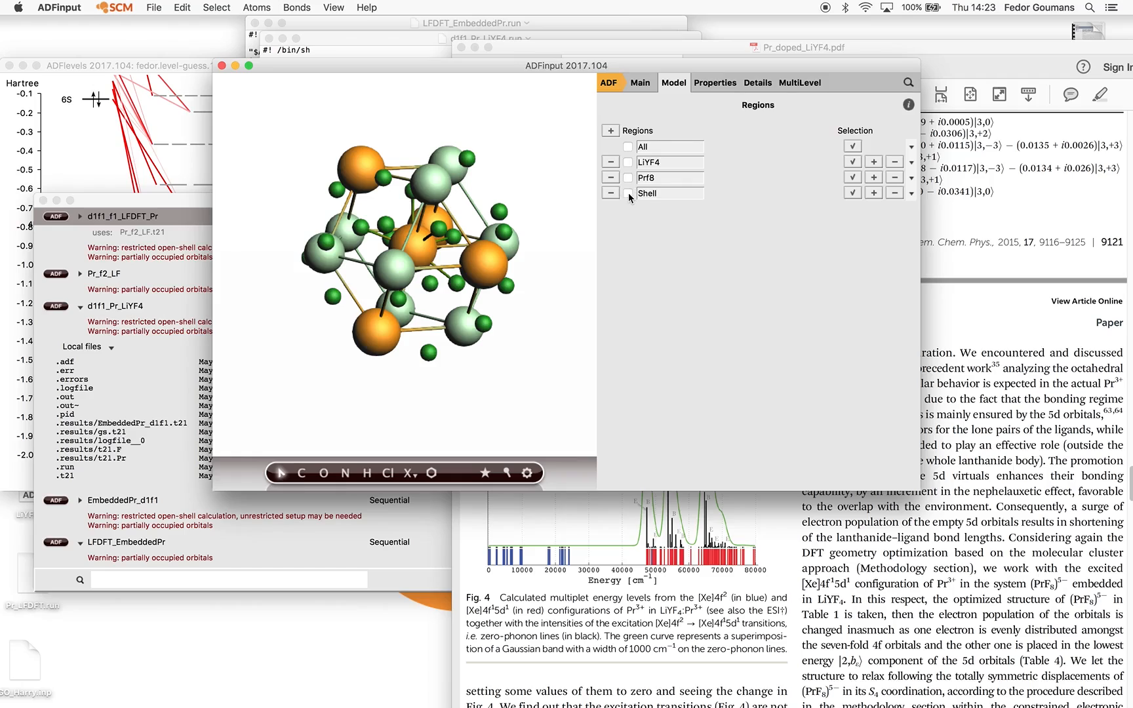
pyautogui.click(628, 193)
pyautogui.click(672, 83)
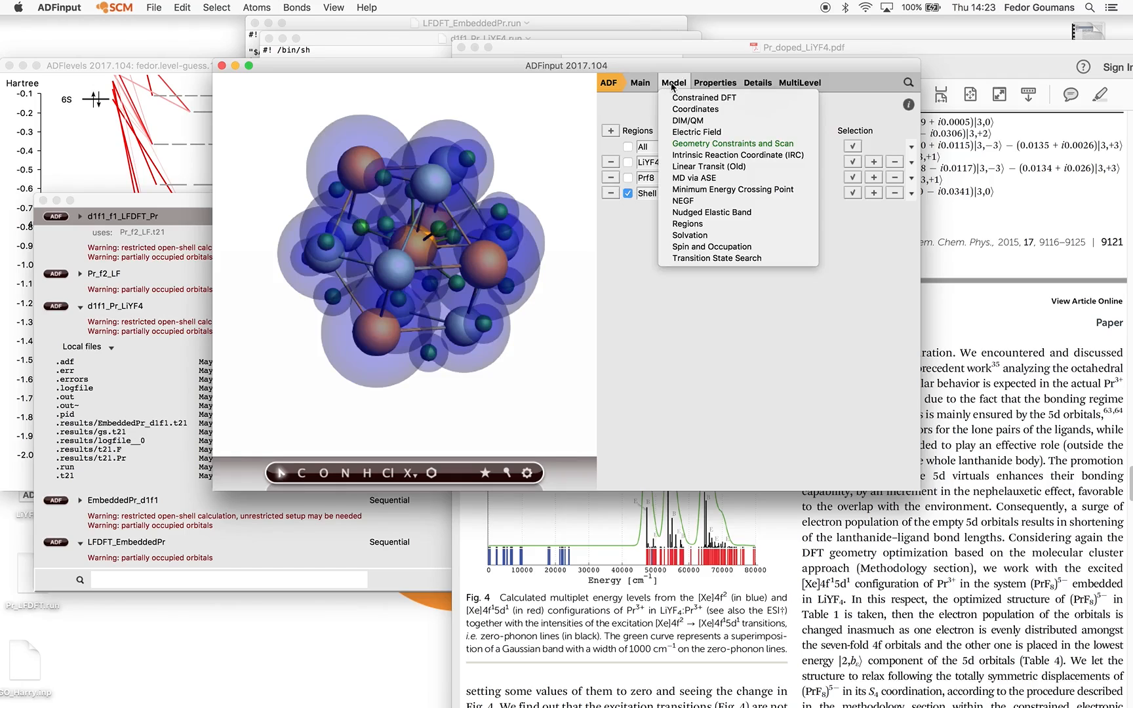
pyautogui.click(722, 143)
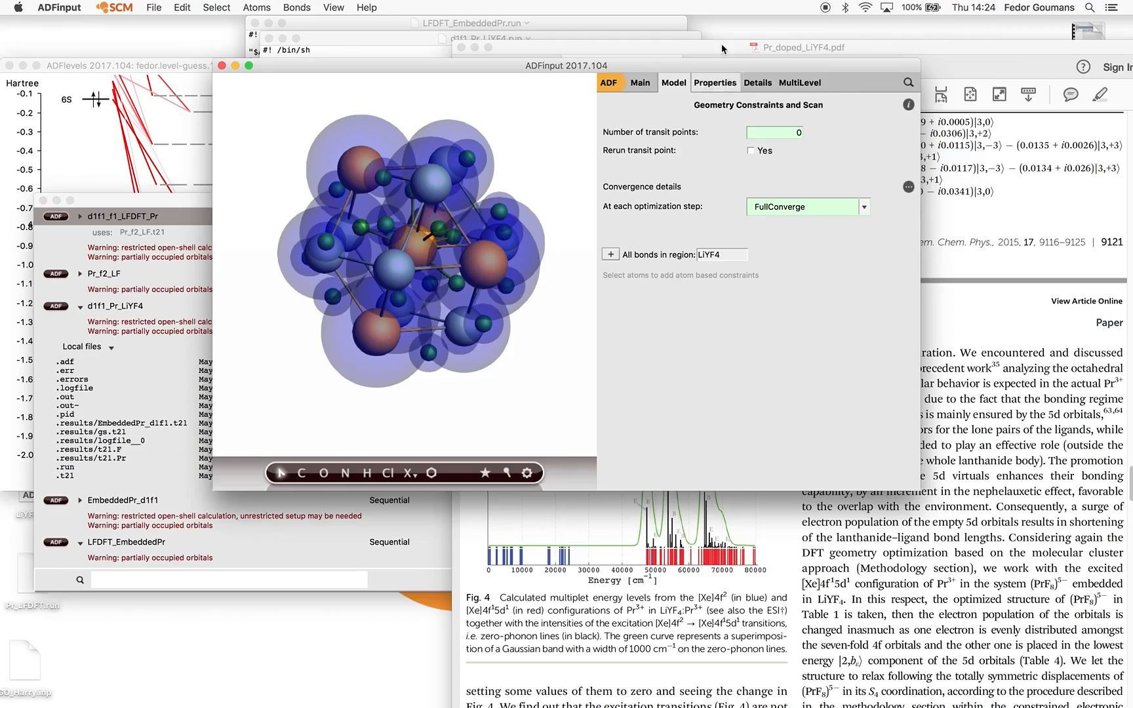
# Hide the Shell highlighting, then select all atoms of that region and constrain them to fixed positions for the optimization
pyautogui.click(682, 82)
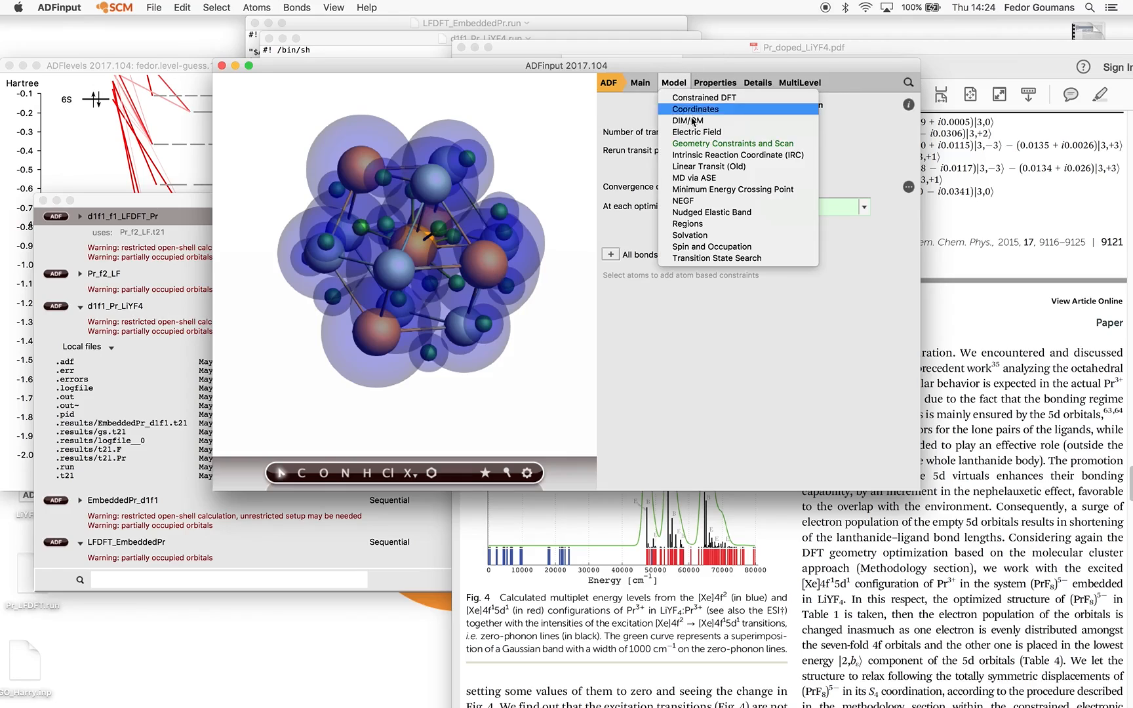
pyautogui.click(695, 223)
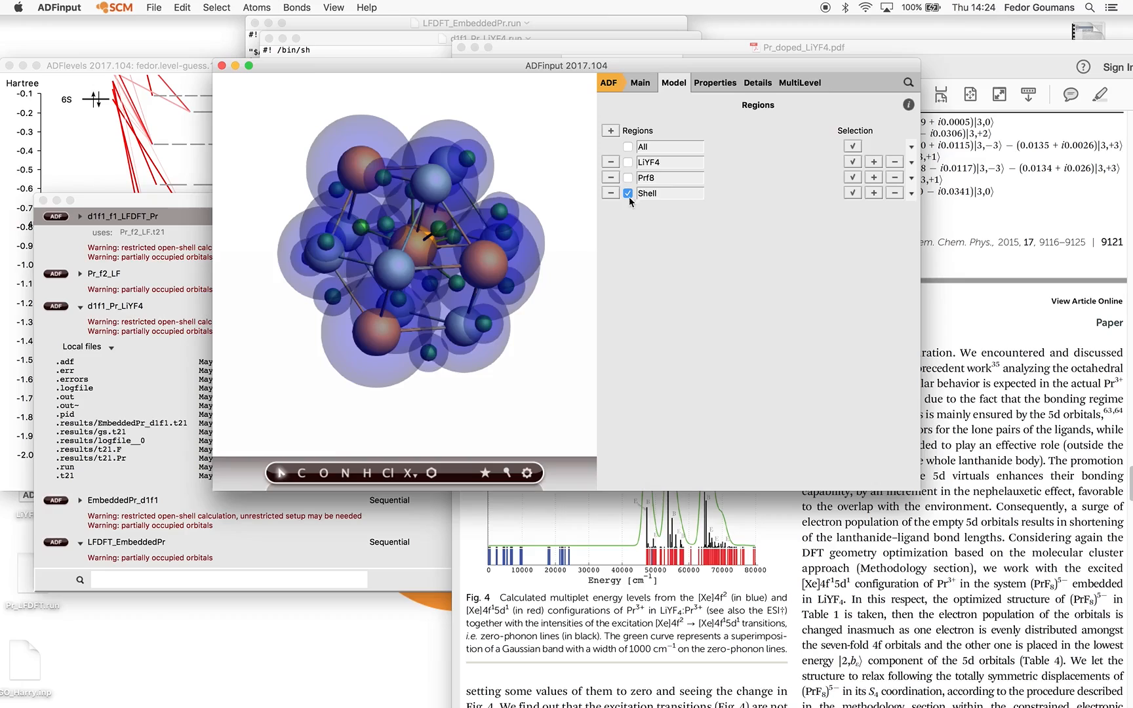
pyautogui.click(628, 194)
pyautogui.click(852, 193)
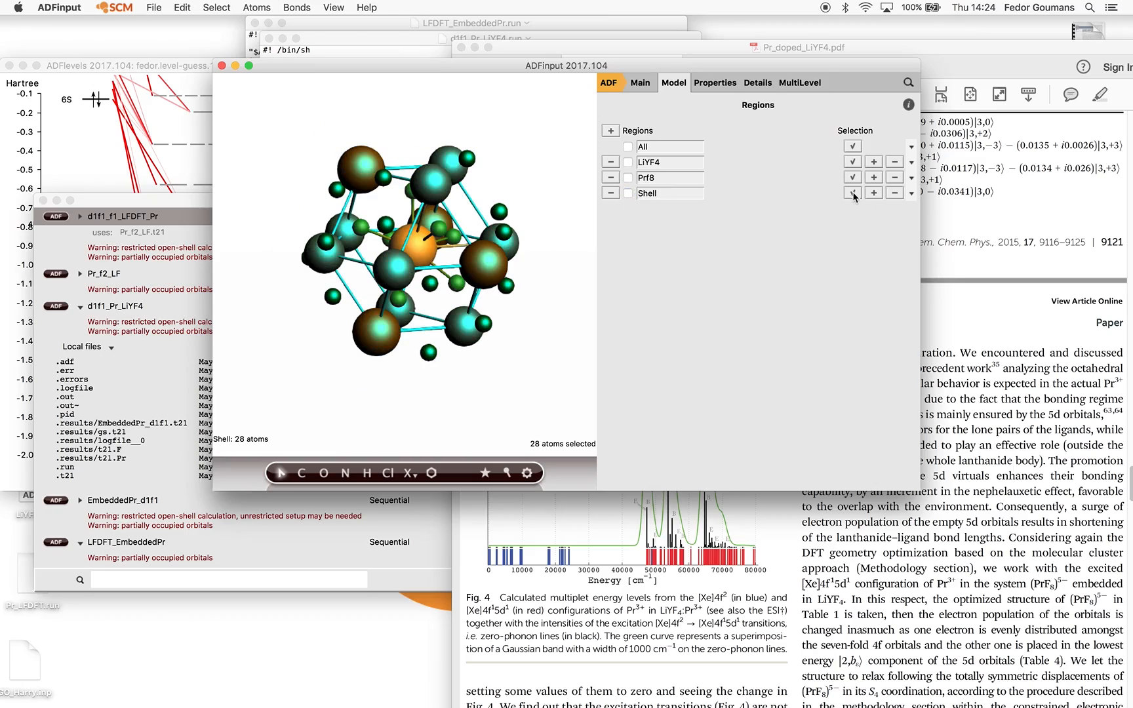
pyautogui.click(680, 84)
pyautogui.click(697, 143)
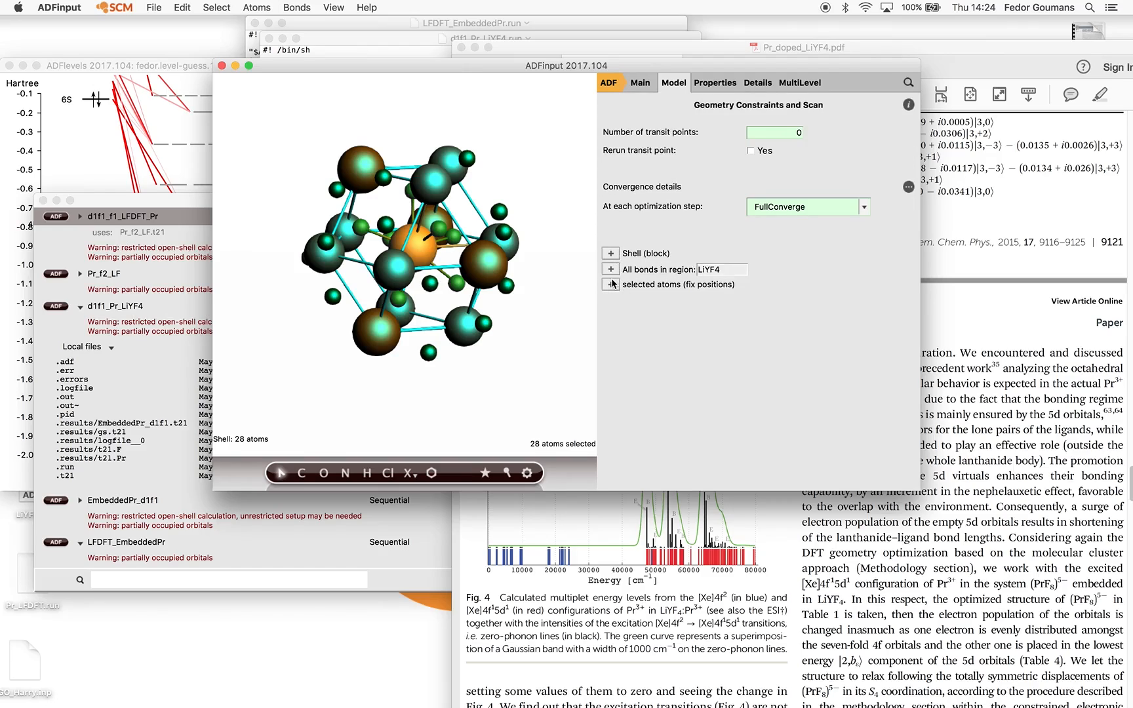
pyautogui.click(610, 286)
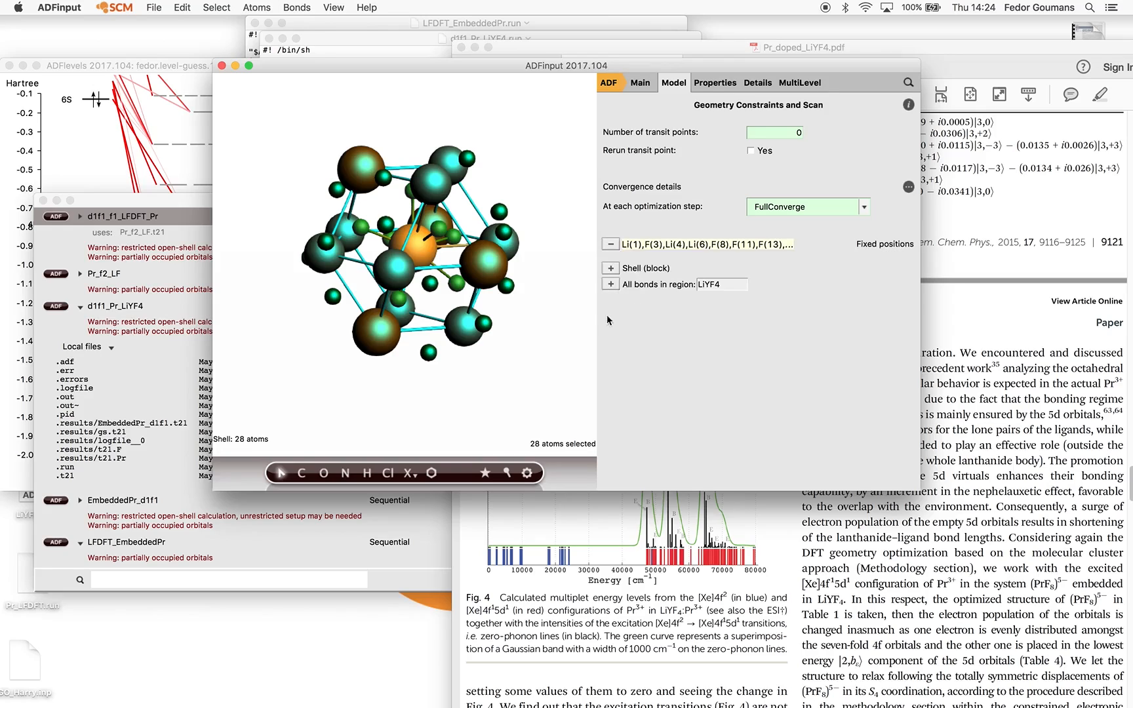
# Set the molecular symmetry symbol to NOSYM in the Symmetry details
pyautogui.click(757, 83)
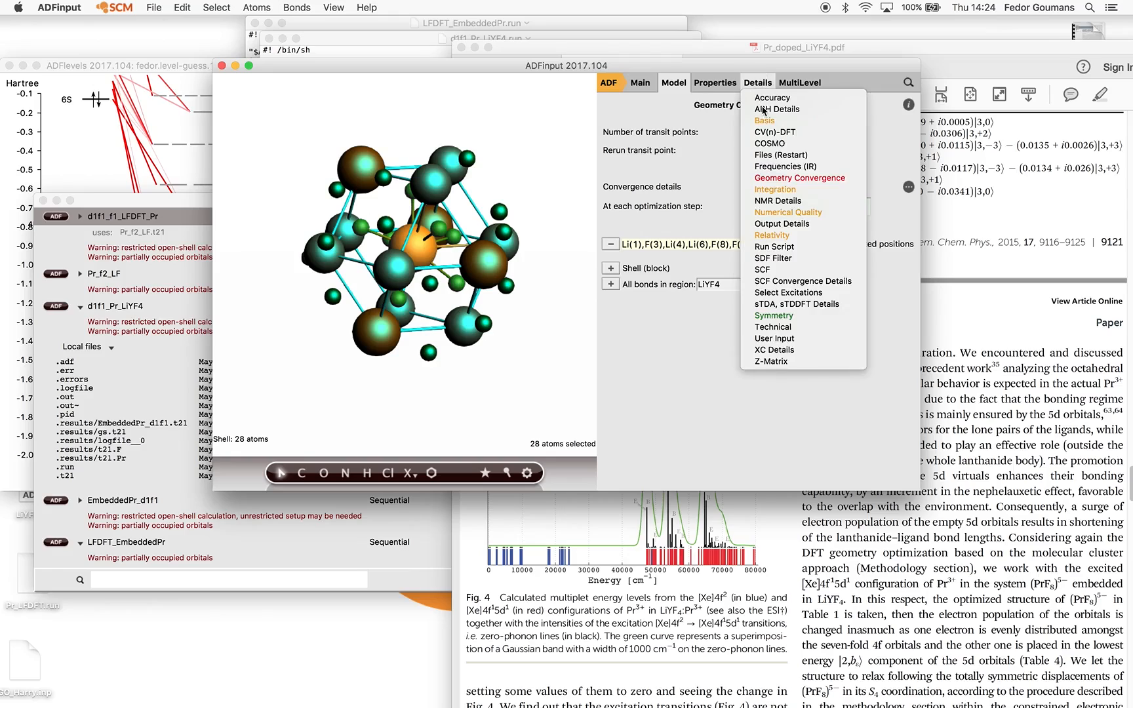
pyautogui.click(782, 316)
pyautogui.click(819, 153)
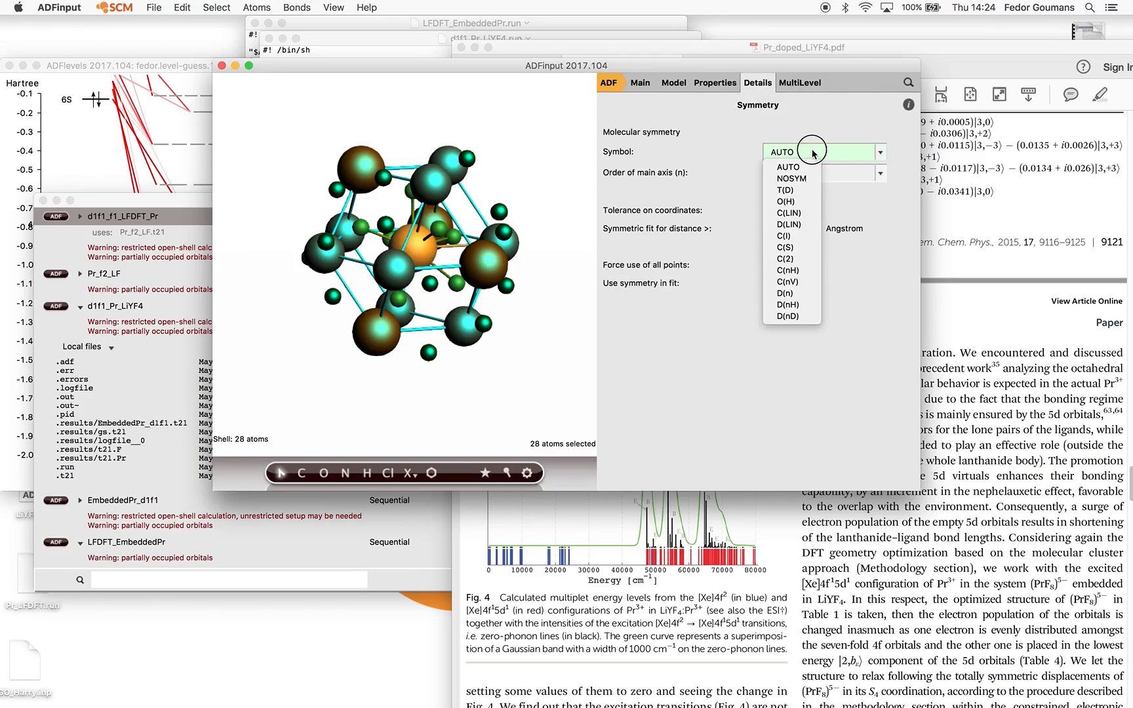
pyautogui.click(816, 181)
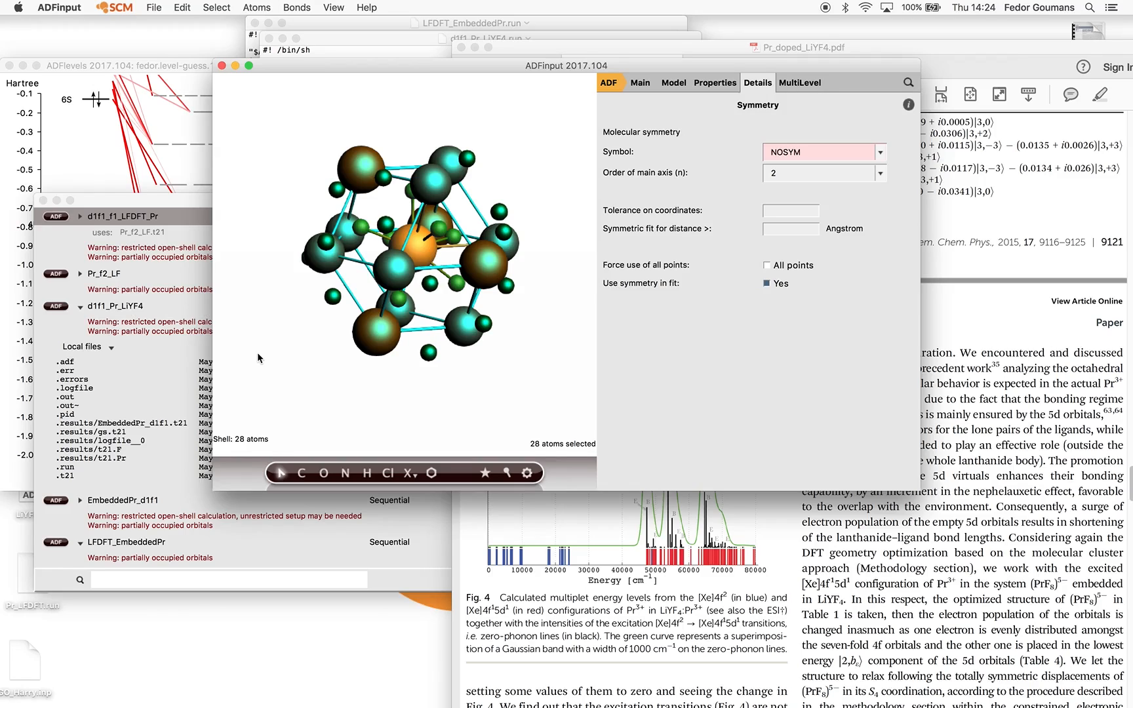
# In ADFjobs, open the Opt_doped job's .run file and copy its Occupations block through the End line
pyautogui.click(156, 206)
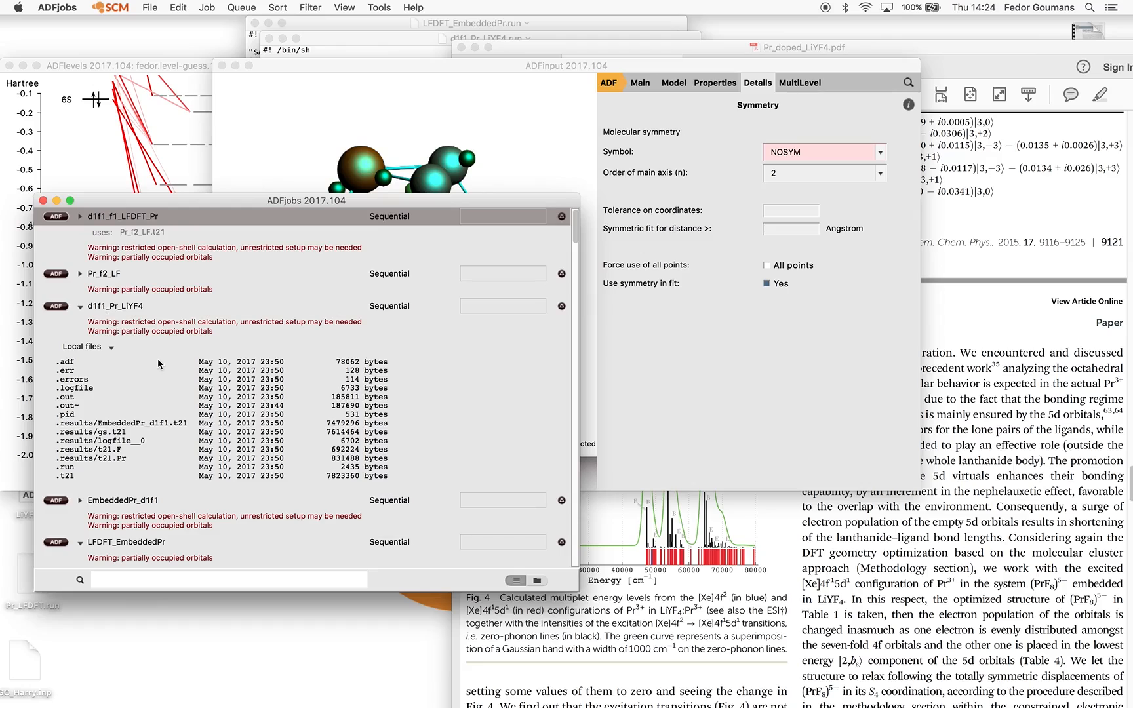
pyautogui.scroll(-5, 160, 463)
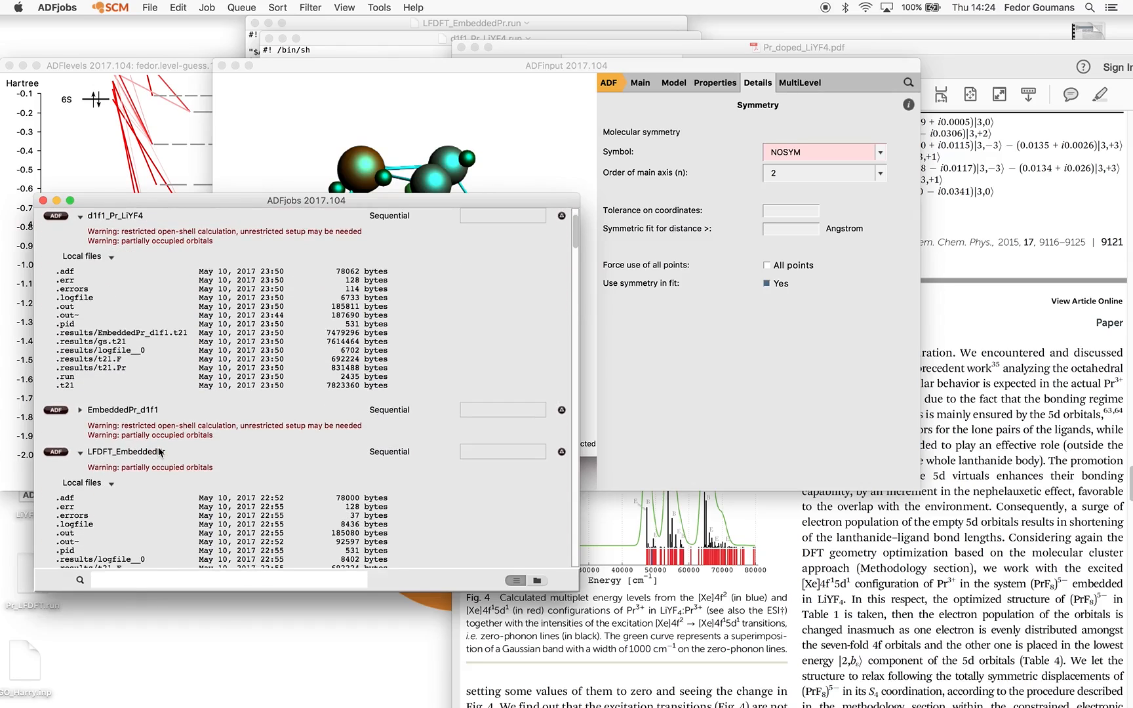
pyautogui.scroll(-10, 156, 433)
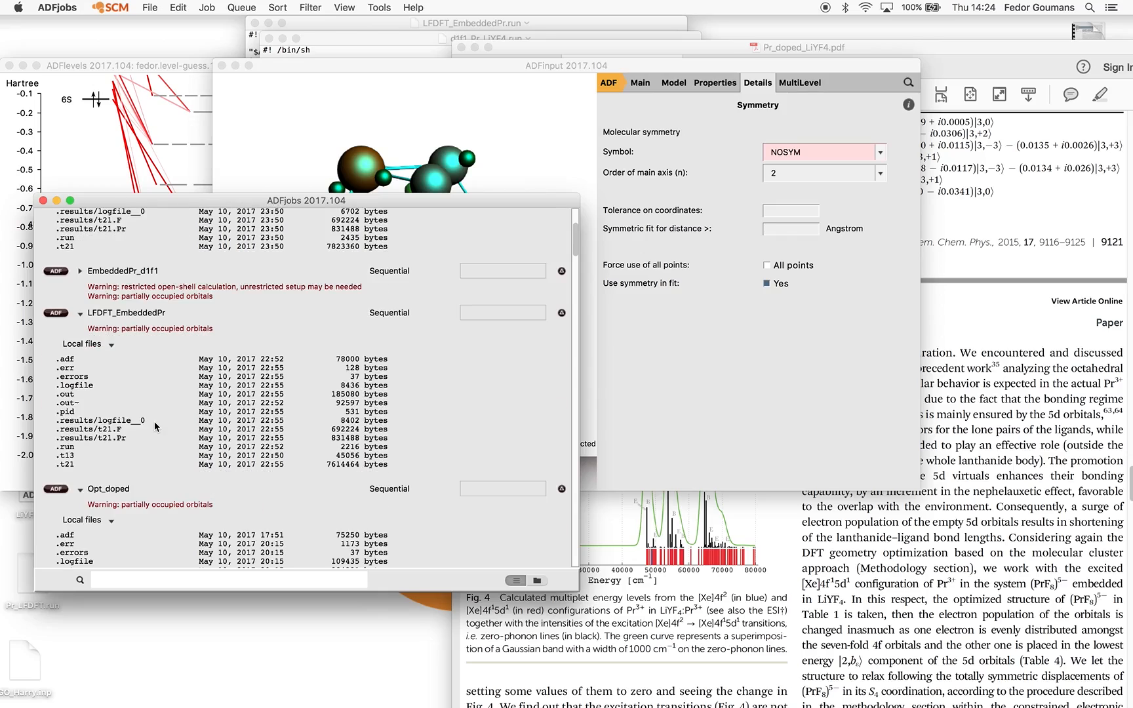
pyautogui.scroll(-5, 154, 425)
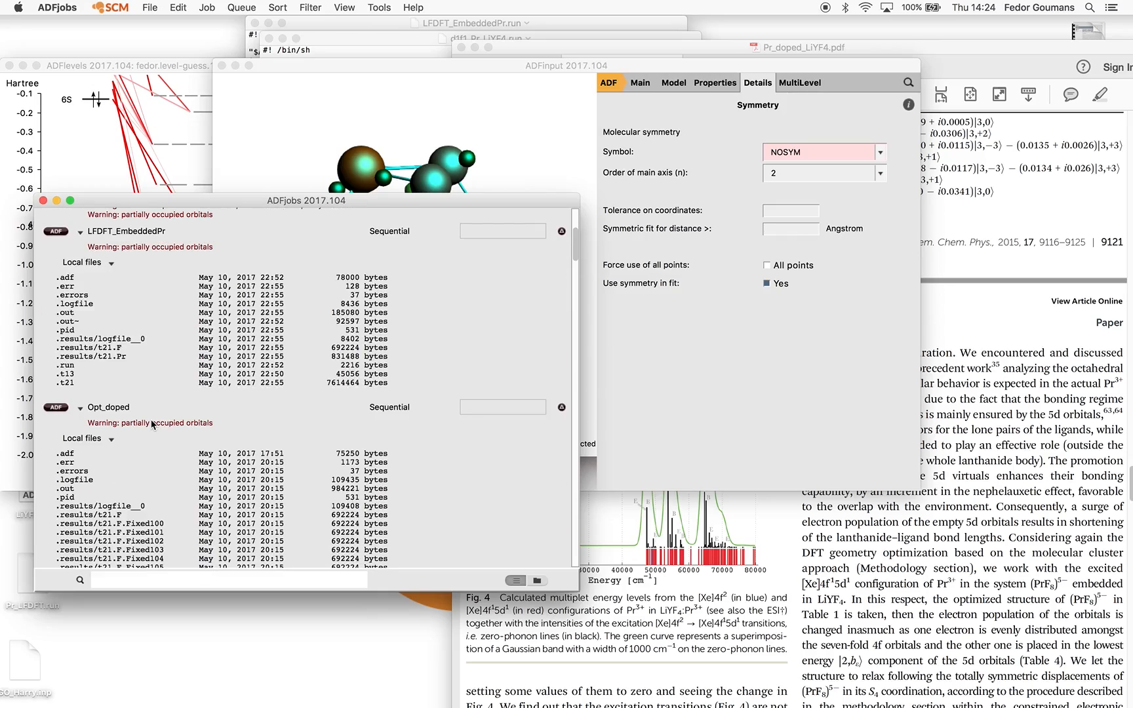
pyautogui.scroll(-9, 150, 424)
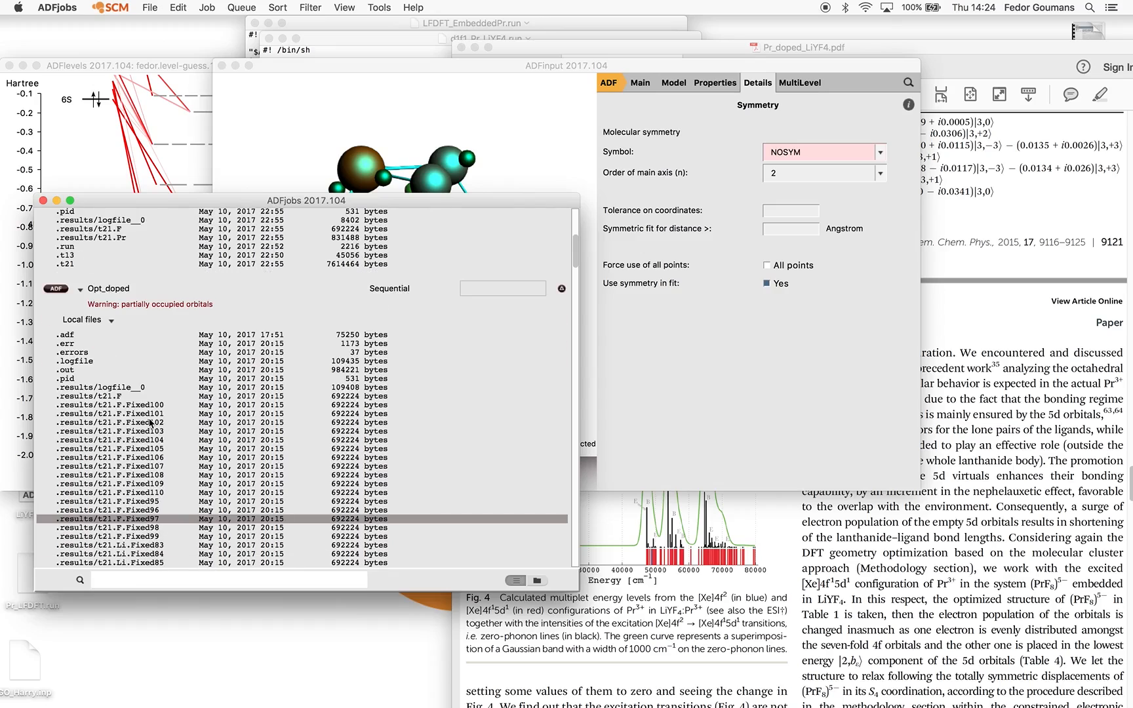
pyautogui.scroll(-6, 150, 421)
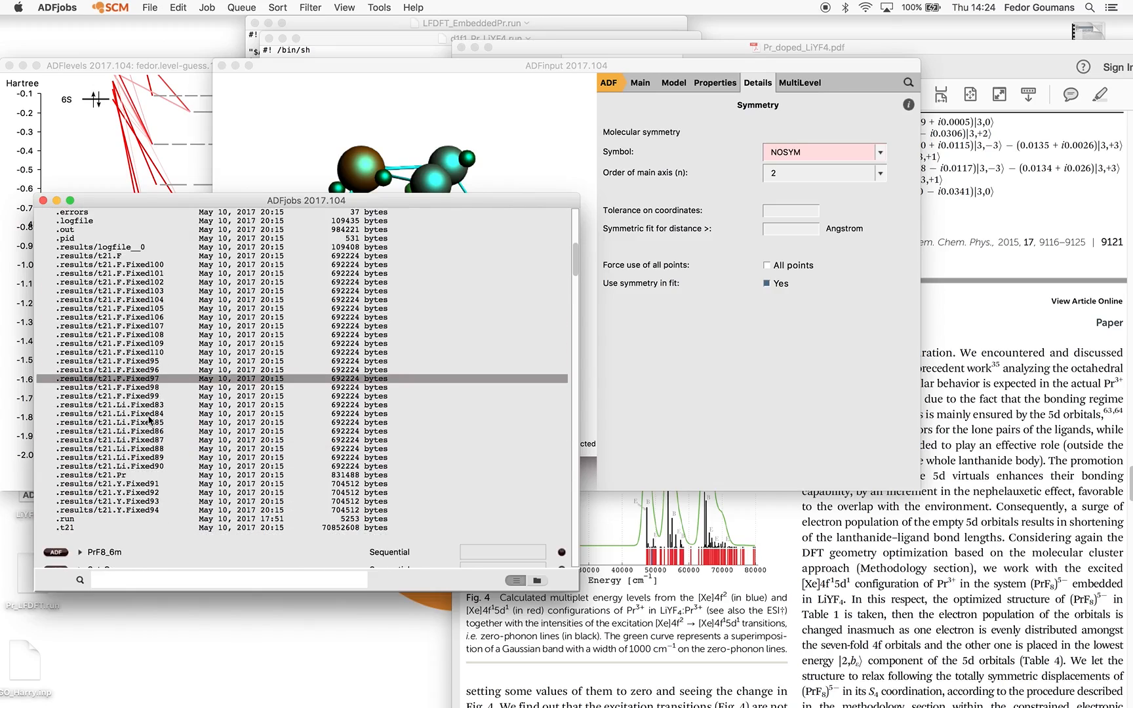
pyautogui.doubleClick(72, 478)
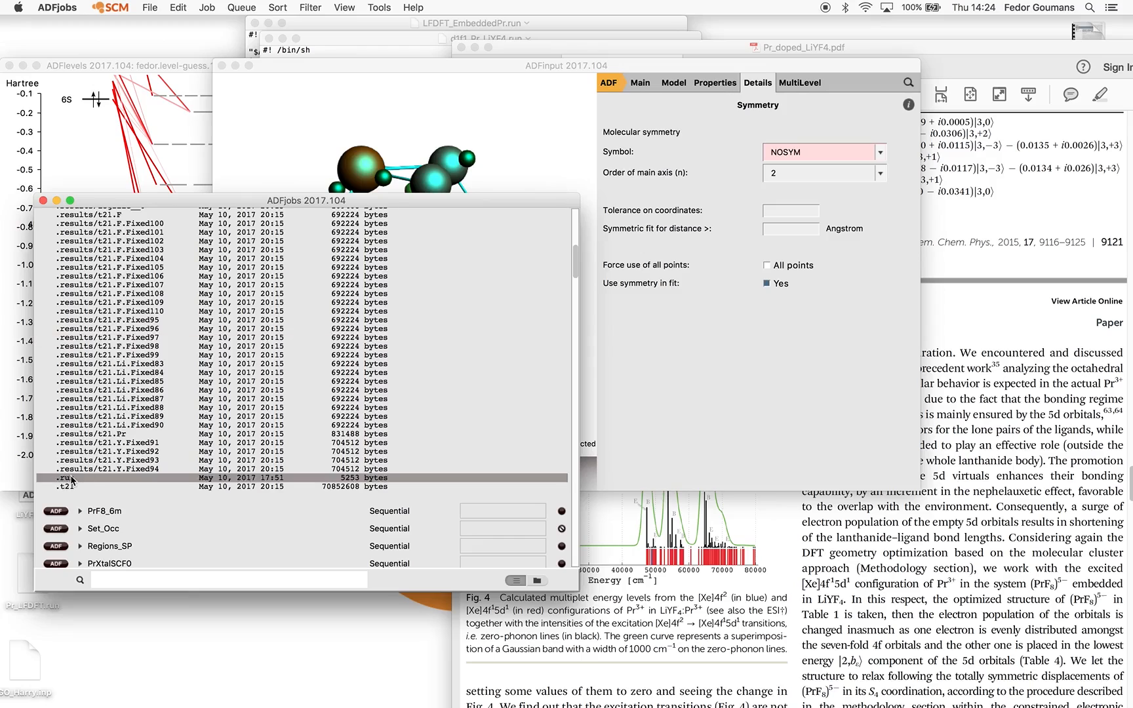
pyautogui.moveTo(541, 108); pyautogui.dragTo(265, 92)
pyautogui.click(295, 122)
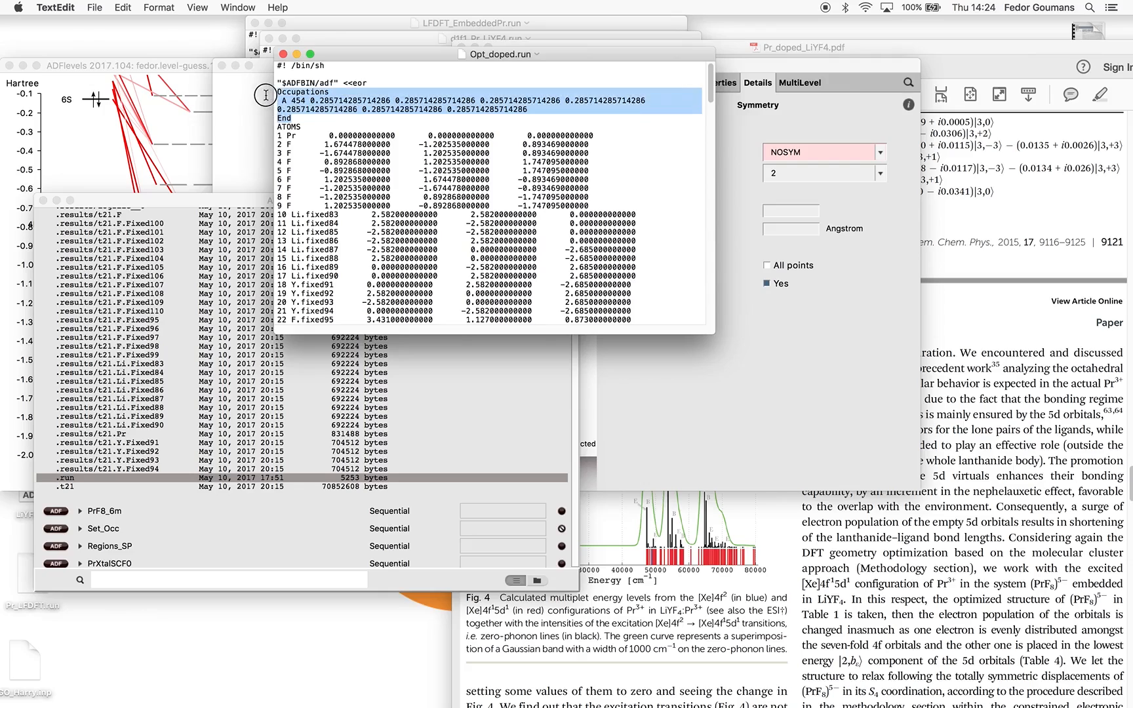
# Back in ADFinput, paste the copied Occupations block into the User Input details
pyautogui.click(761, 92)
pyautogui.click(757, 86)
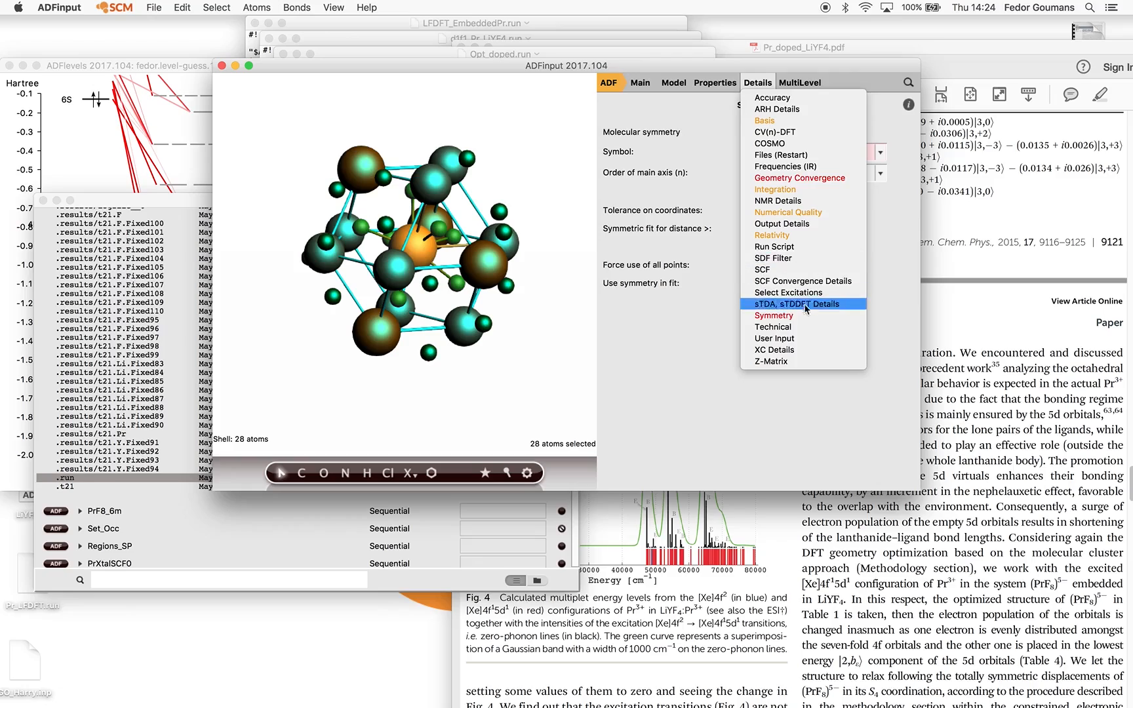
pyautogui.click(800, 339)
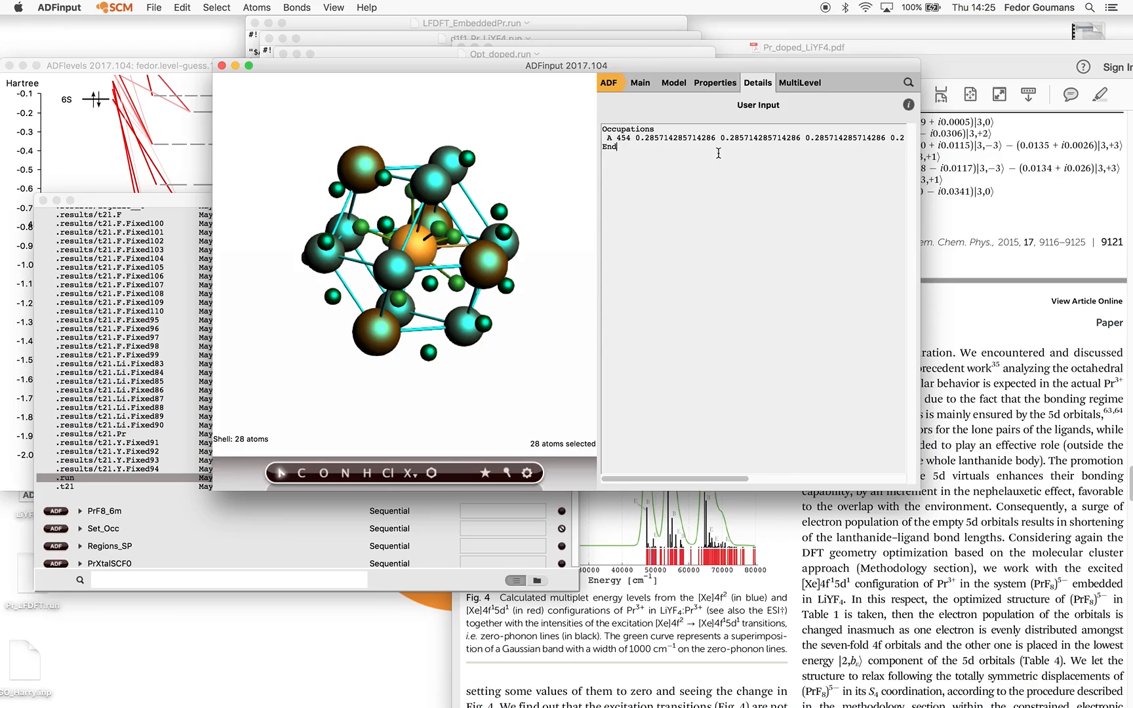
# Return to the main calculation settings and save the setup as GO_Pr_in_host.adf on the Desktop, accepting the fractional occupation warning
pyautogui.click(639, 83)
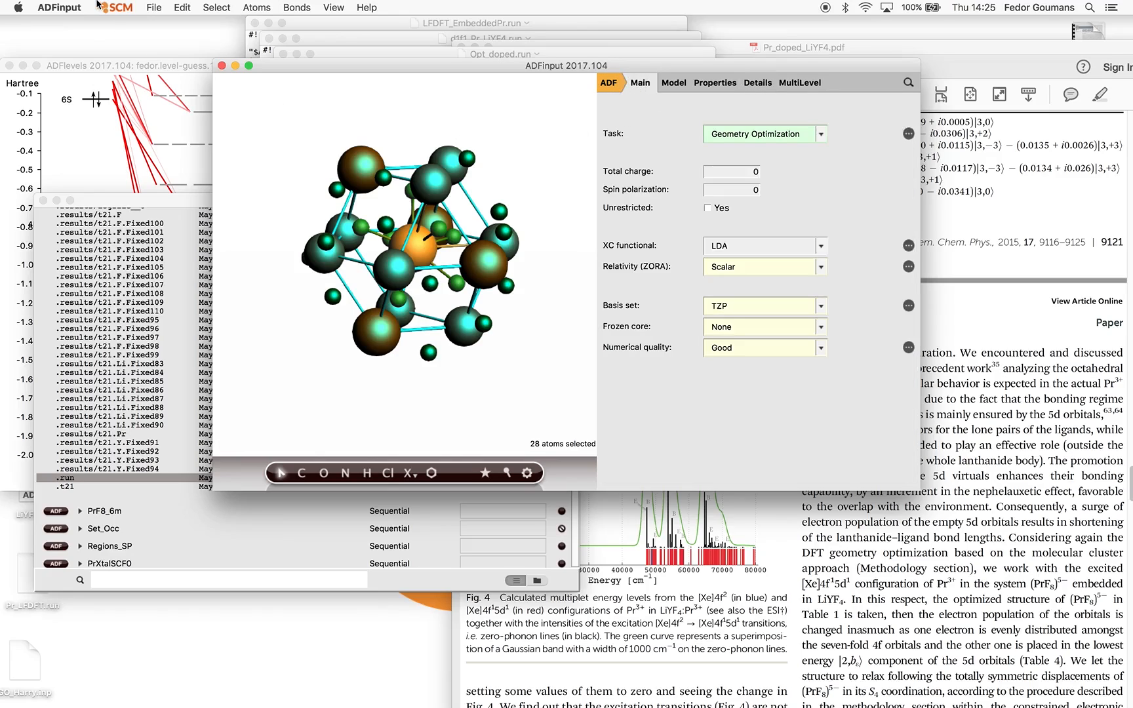
pyautogui.click(155, 7)
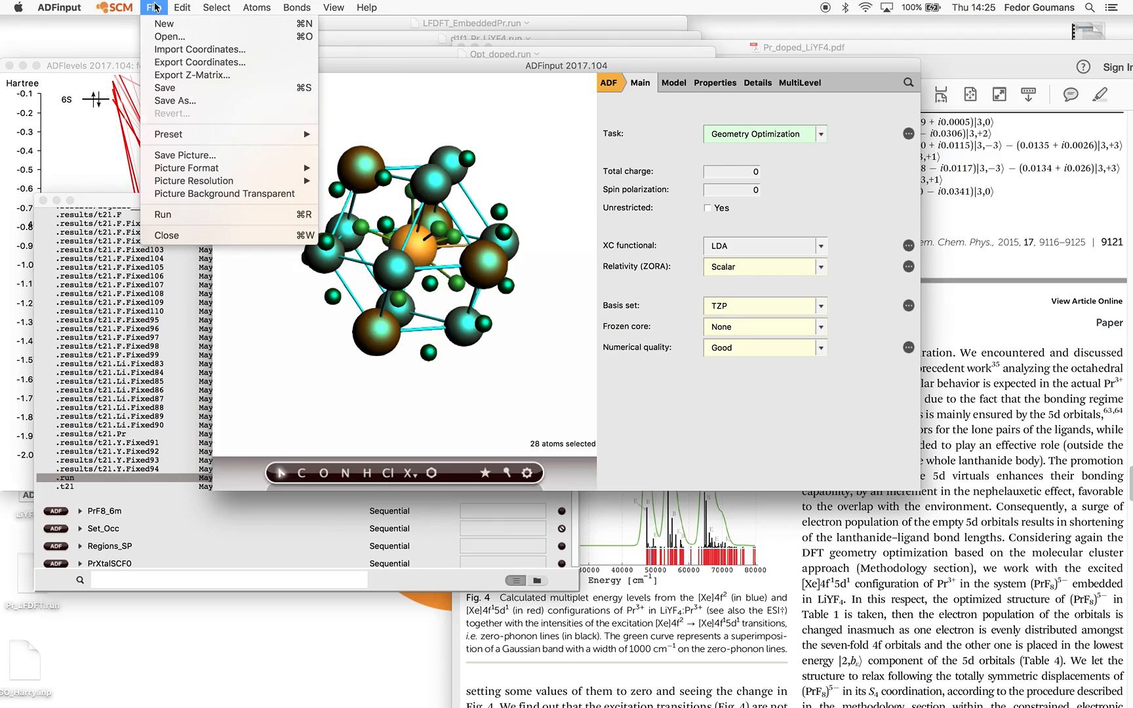
pyautogui.click(188, 101)
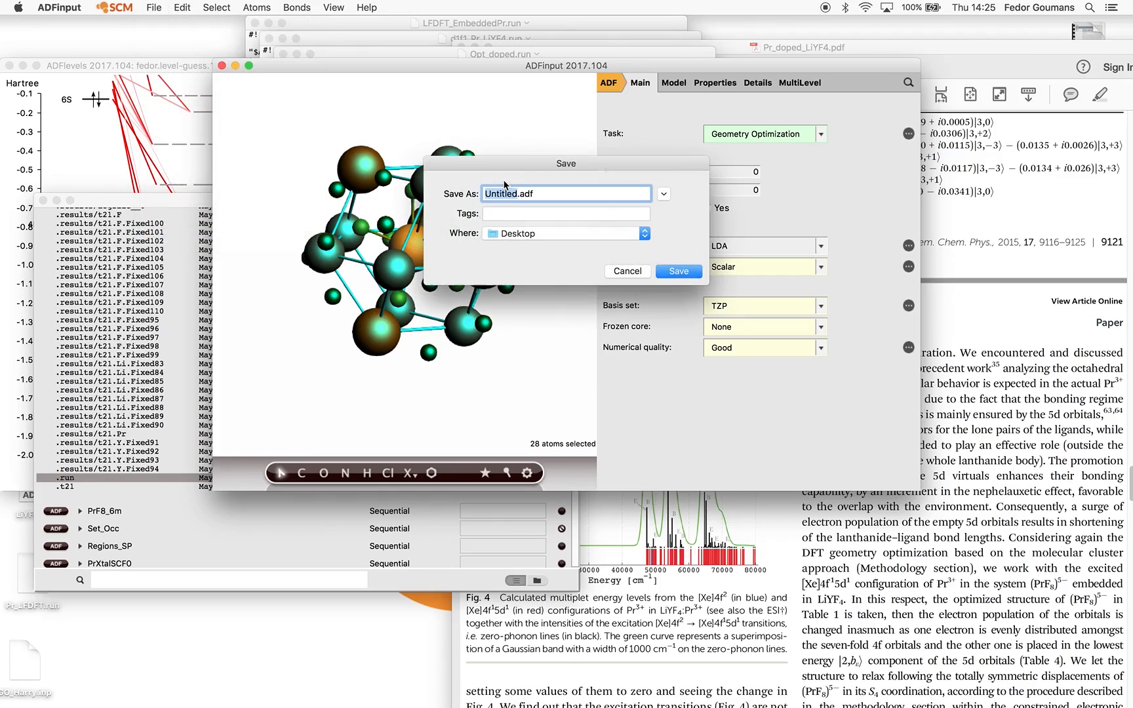
pyautogui.write('GO_Pr_')
pyautogui.write('doped')
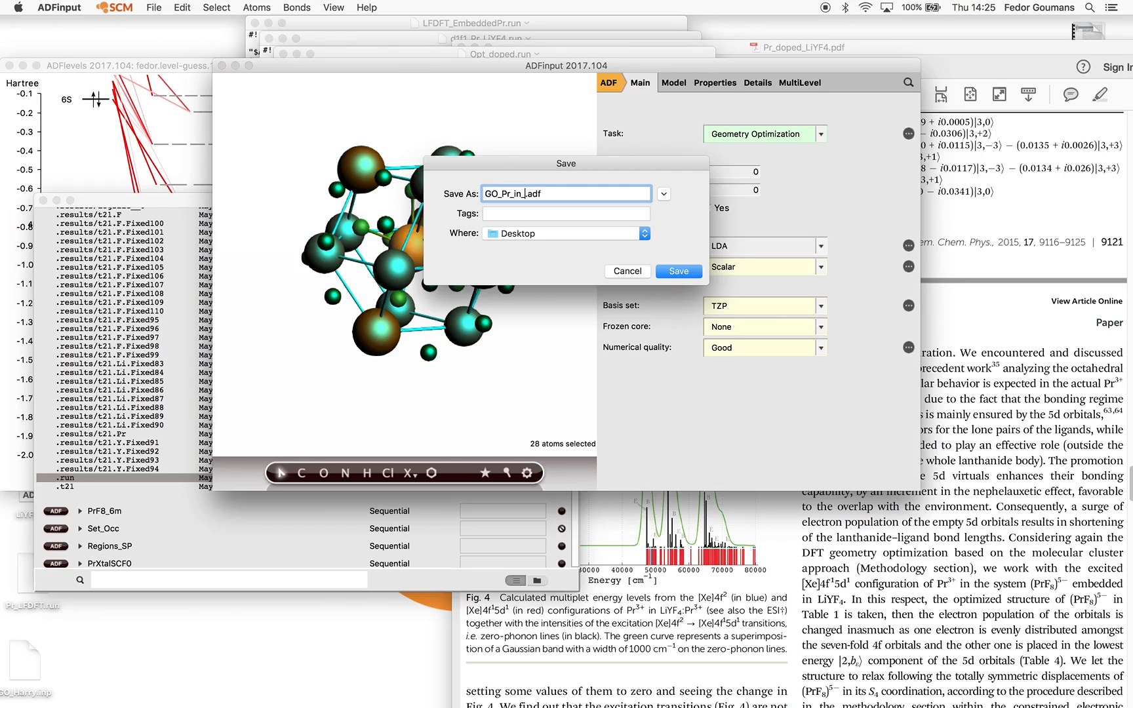
pyautogui.press('Return')
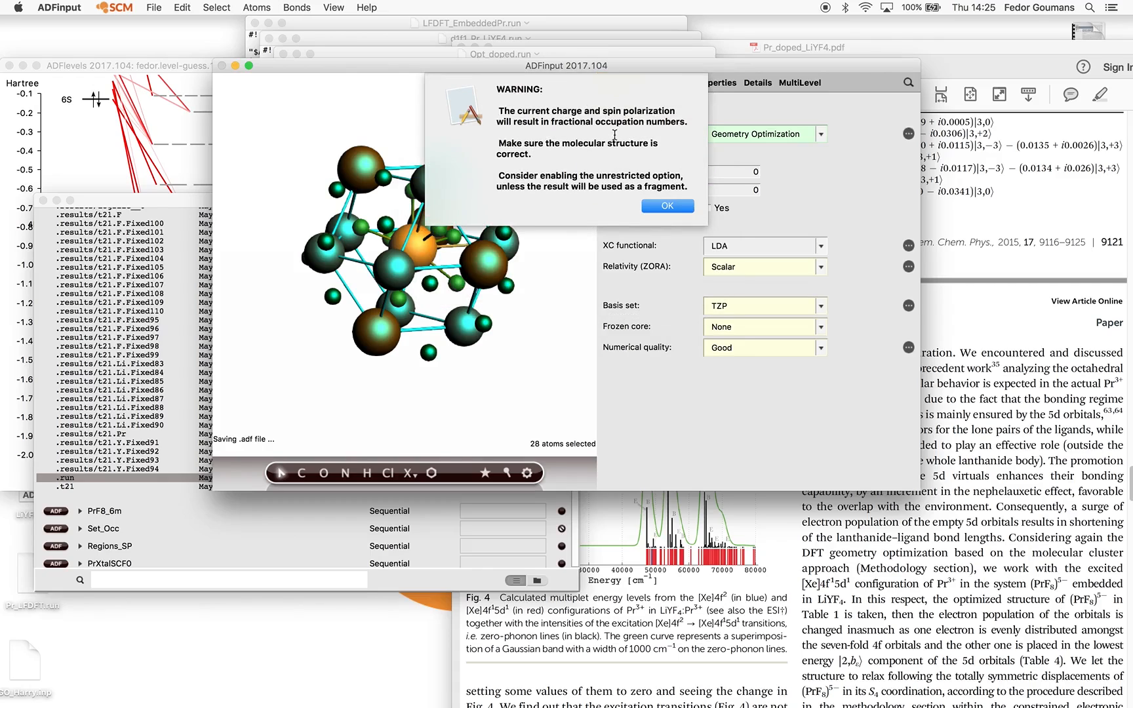
pyautogui.click(687, 207)
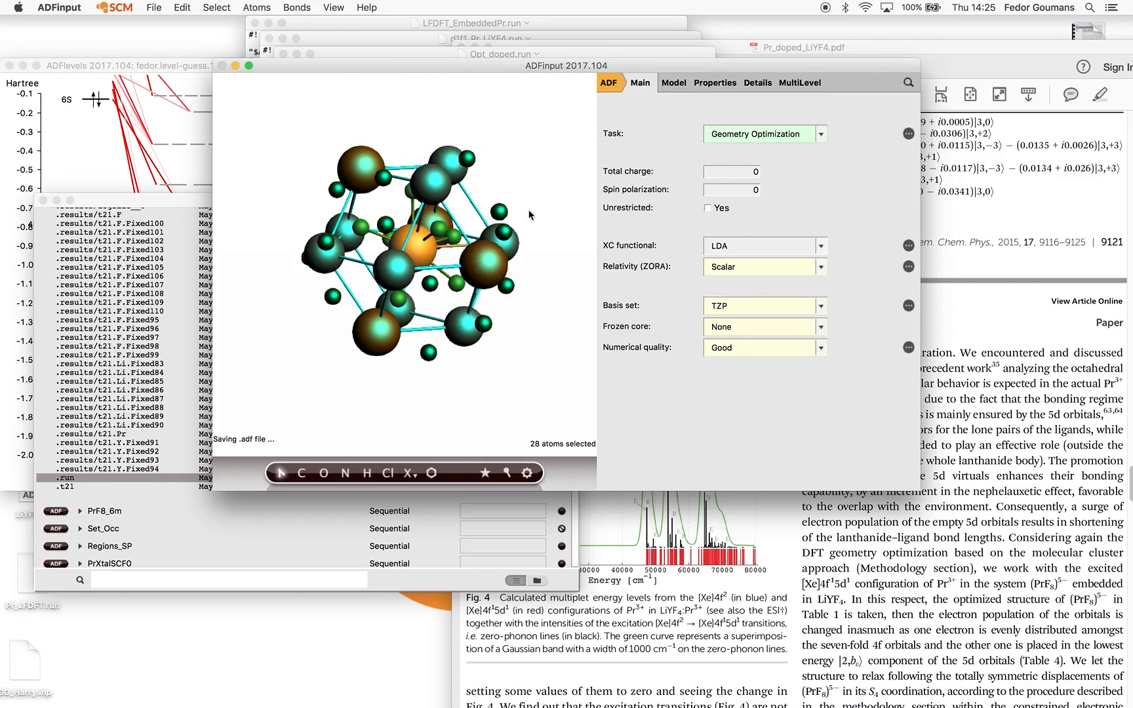
# Run the GO_Pr_in_host geometry optimization and kill the job while it is running
pyautogui.click(156, 8)
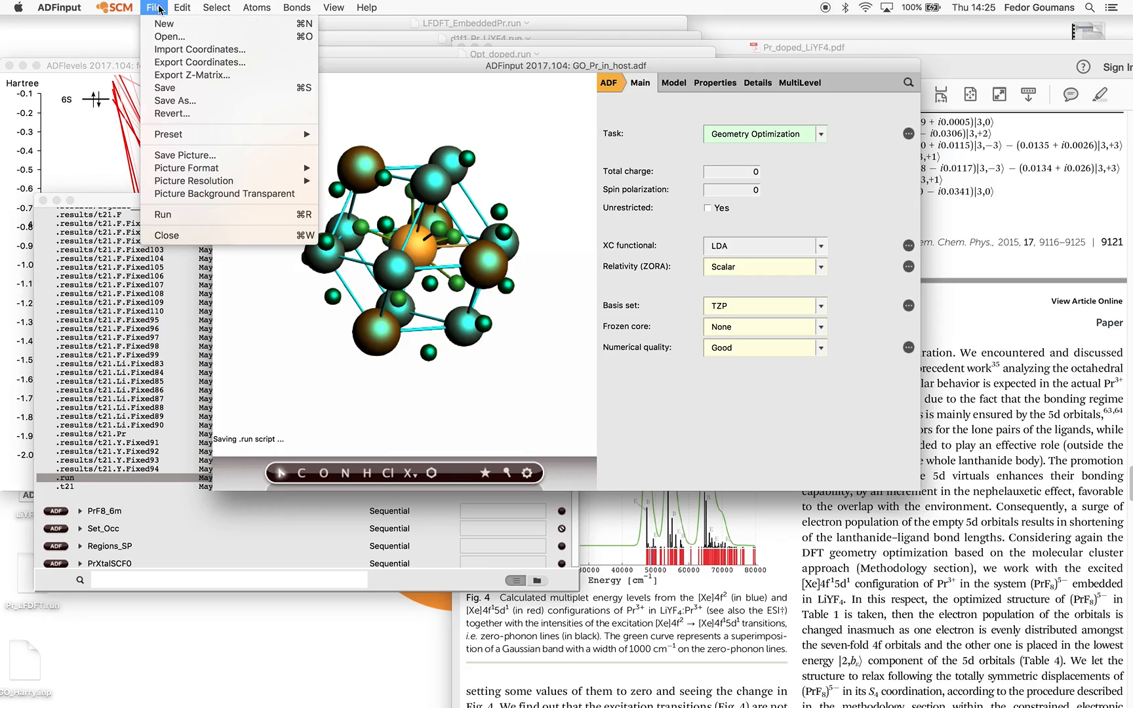
pyautogui.click(209, 214)
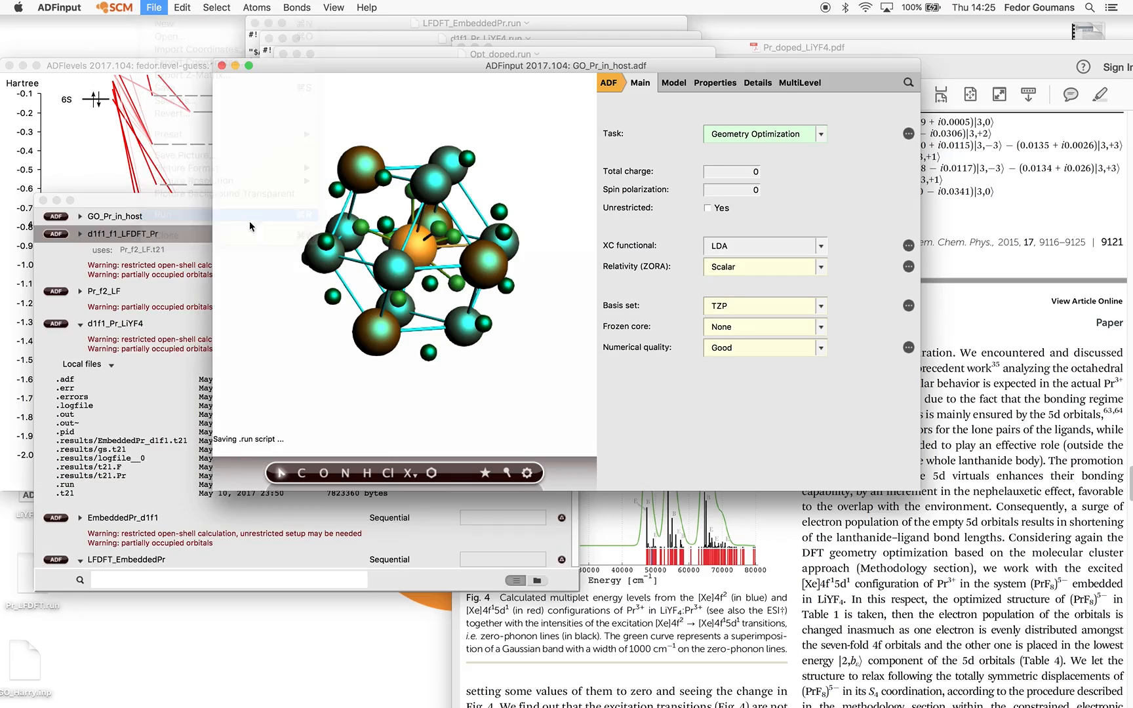
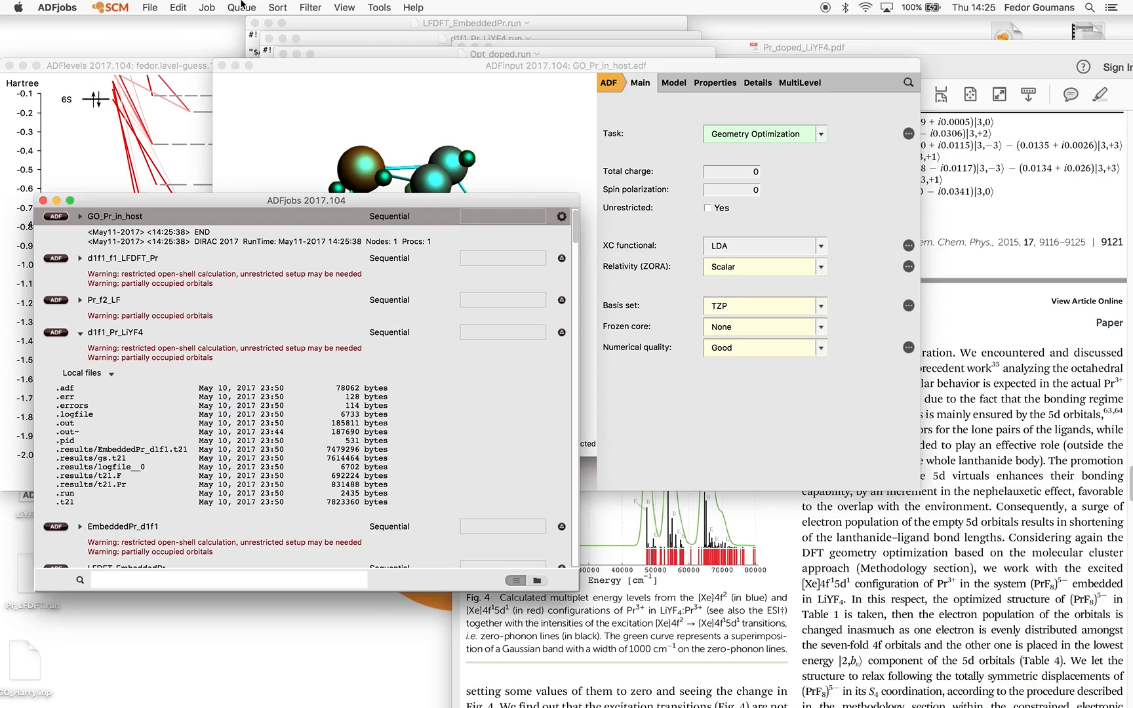
pyautogui.click(238, 8)
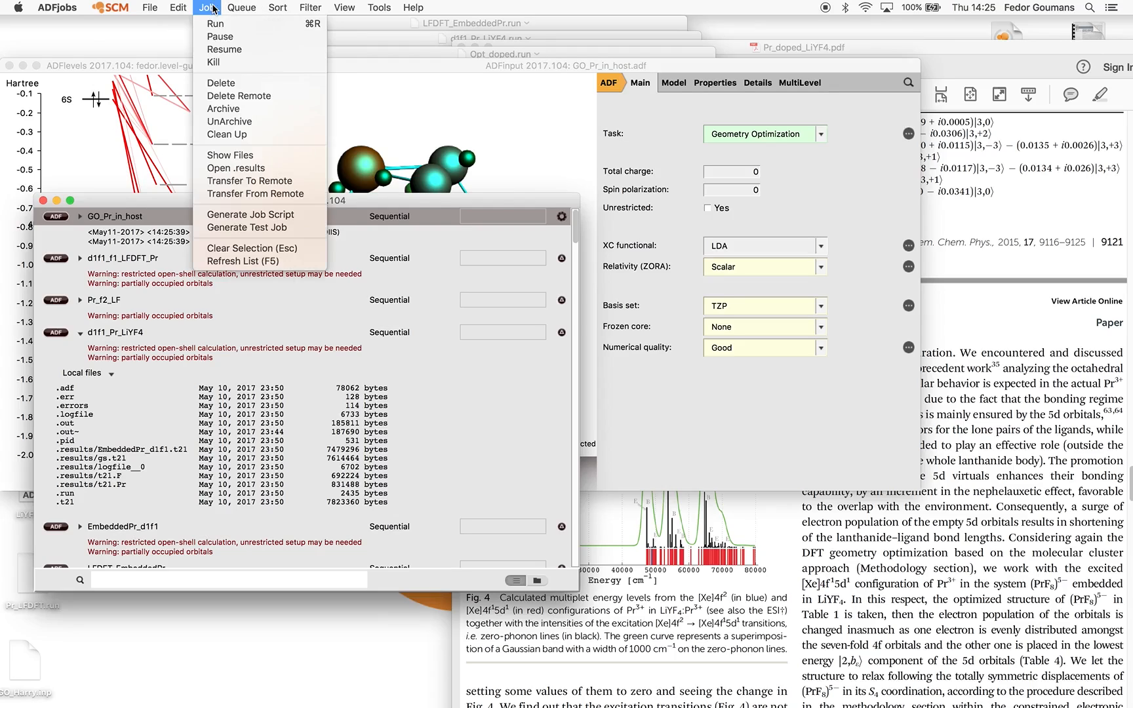
pyautogui.click(227, 59)
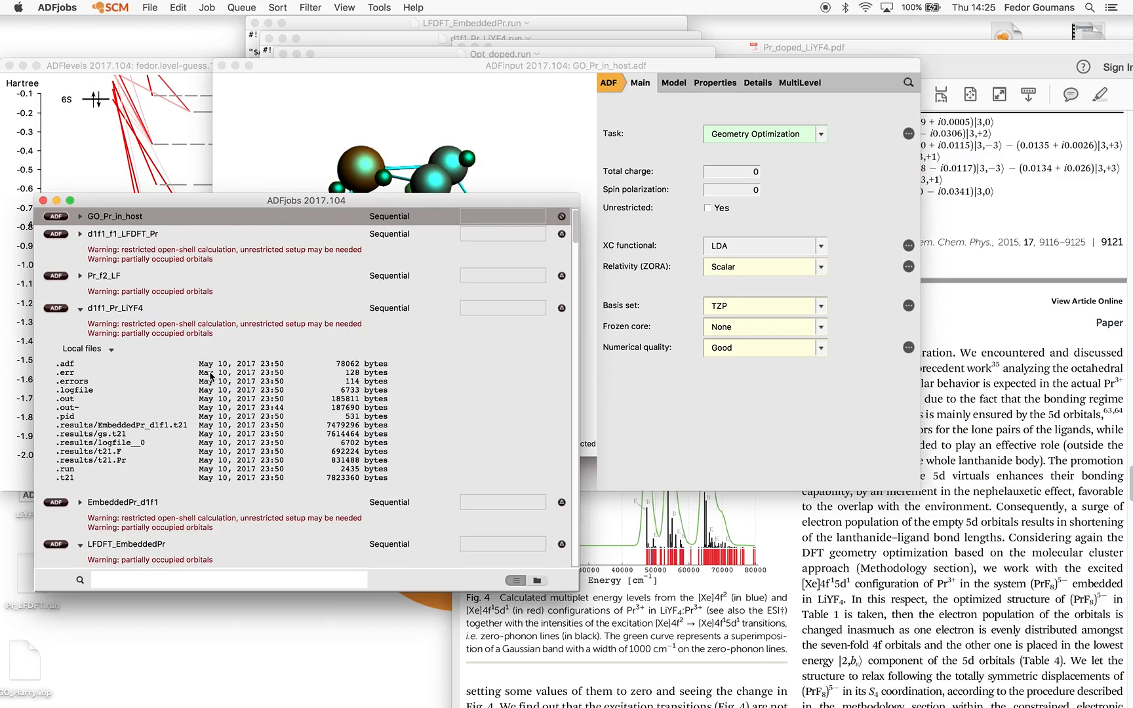
# Close the energy levels window, open the Opt_doped job in ADFmovie and scrub through its optimization frames to the last geometry
pyautogui.scroll(-3, 209, 368)
pyautogui.scroll(-8, 210, 372)
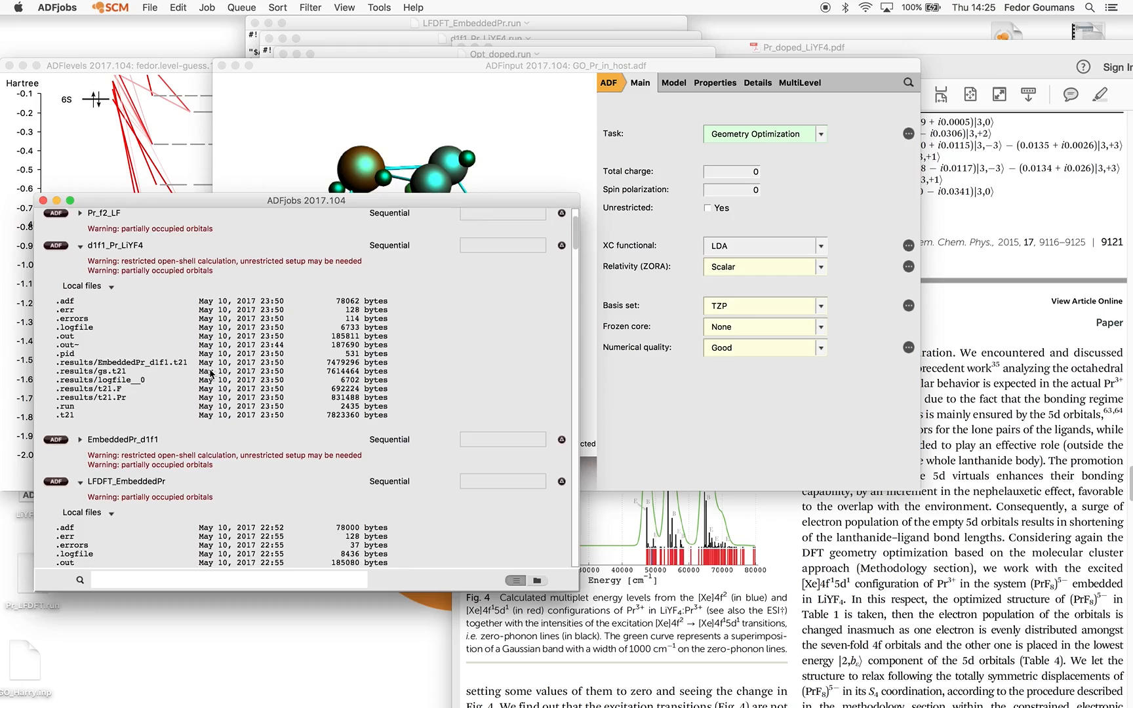
pyautogui.scroll(-3, 210, 369)
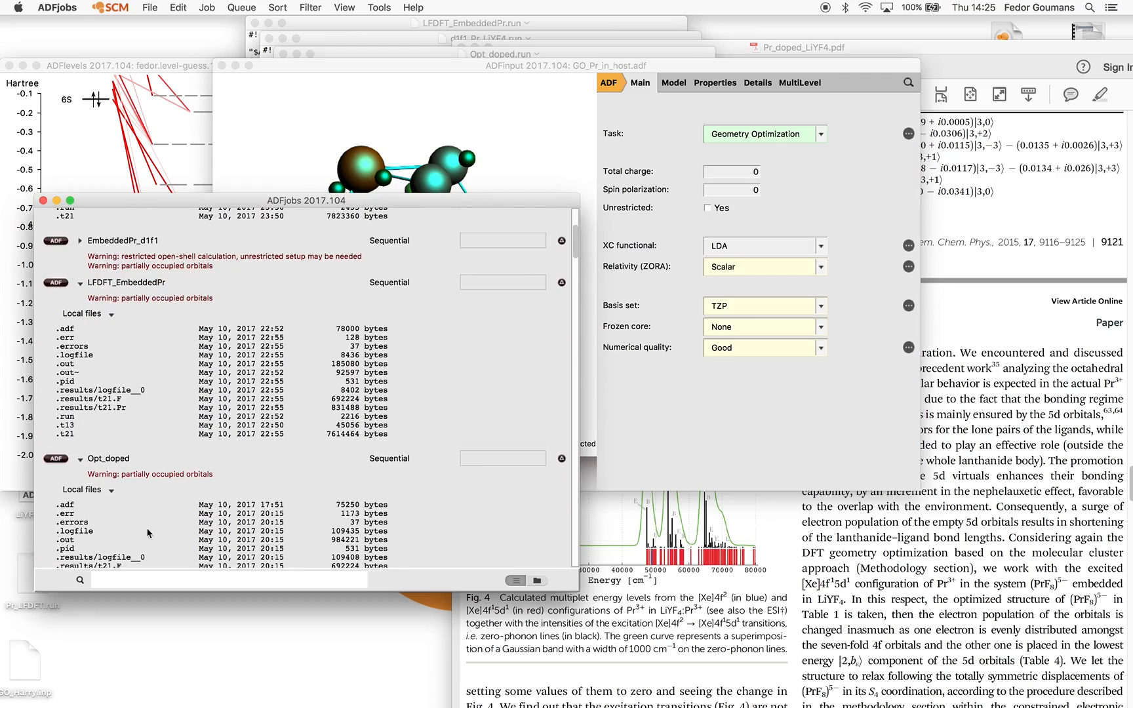
pyautogui.click(111, 458)
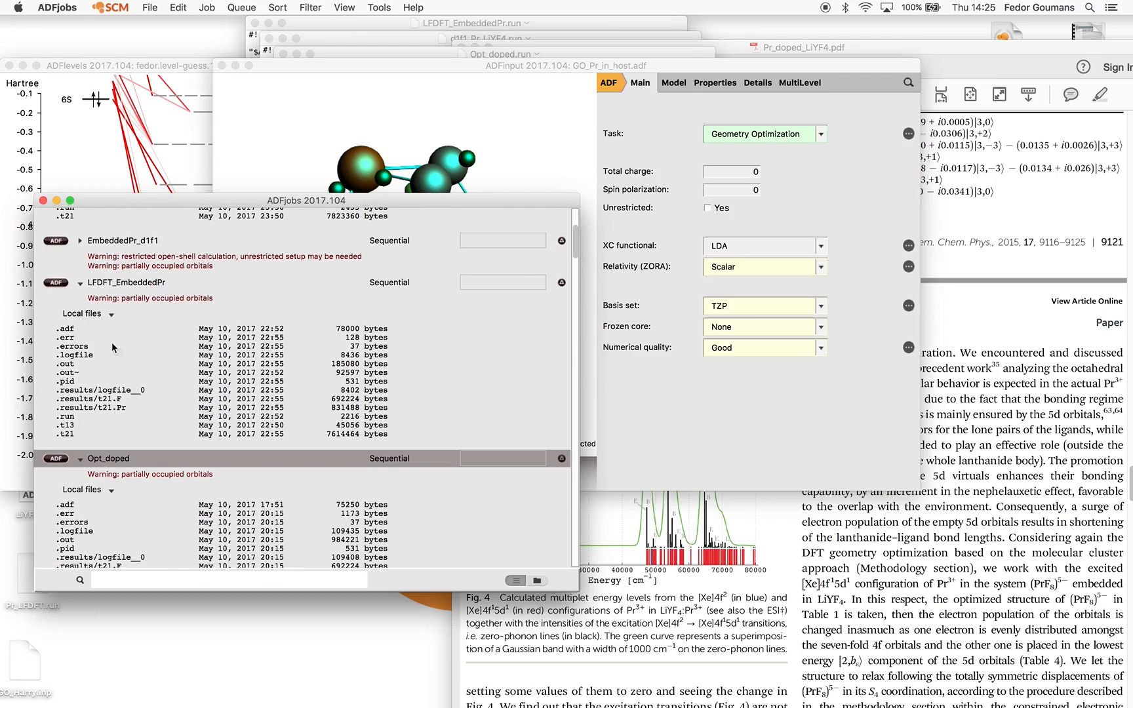
pyautogui.click(9, 65)
pyautogui.click(112, 7)
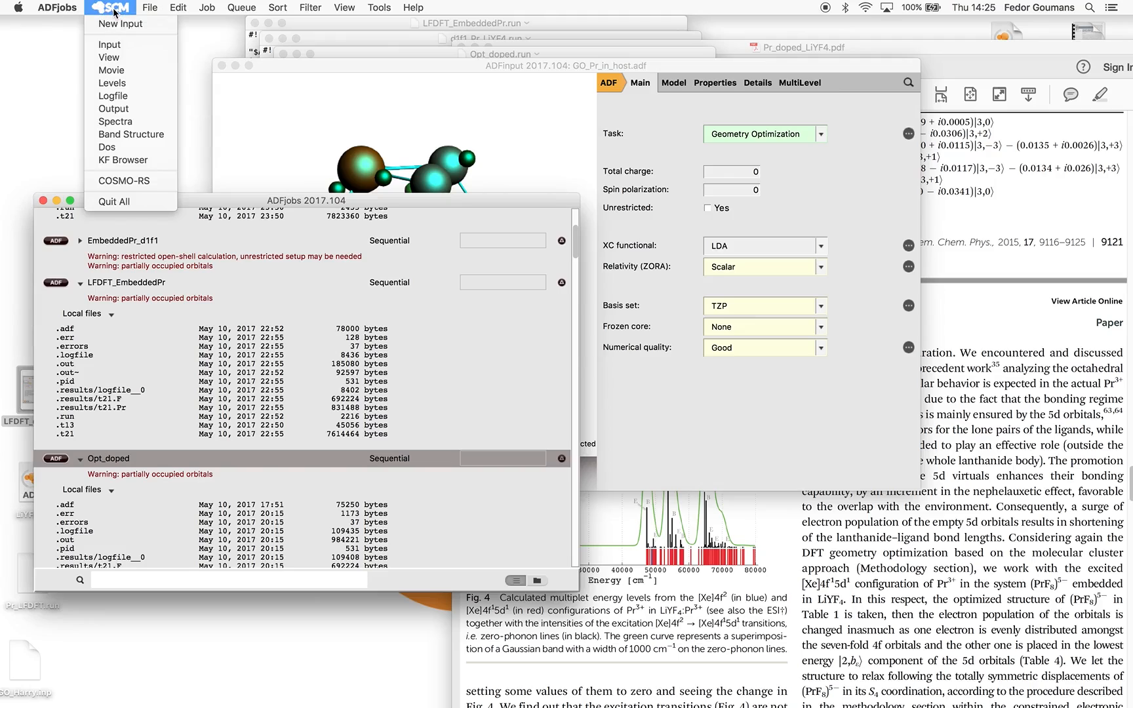
pyautogui.click(126, 69)
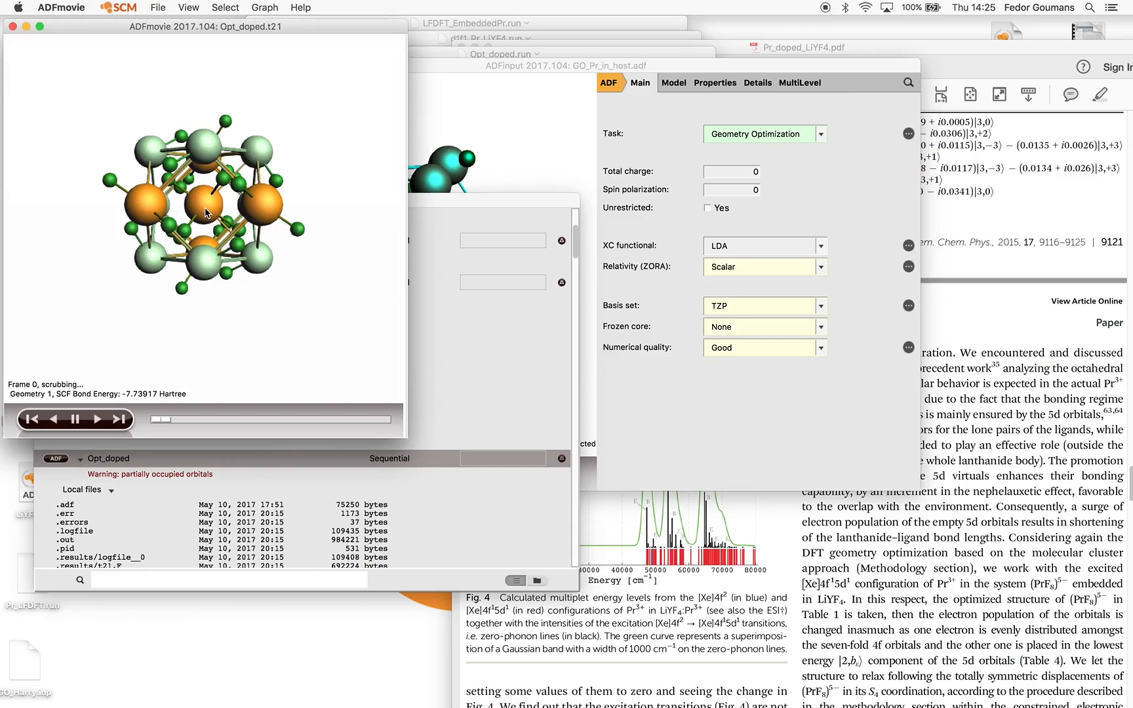
pyautogui.moveTo(166, 420); pyautogui.dragTo(469, 394)
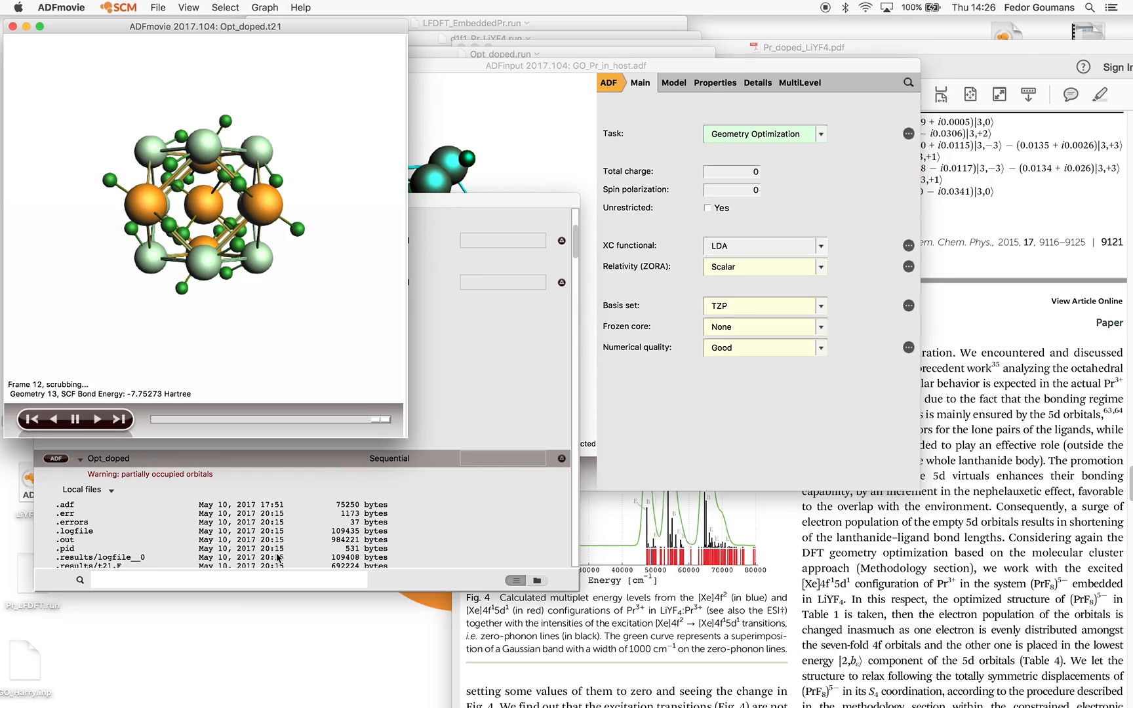
# Open the Opt_doped logfile from ADFjobs and select the final coordinates of Pr and its eight non-fixed F atoms
pyautogui.click(459, 201)
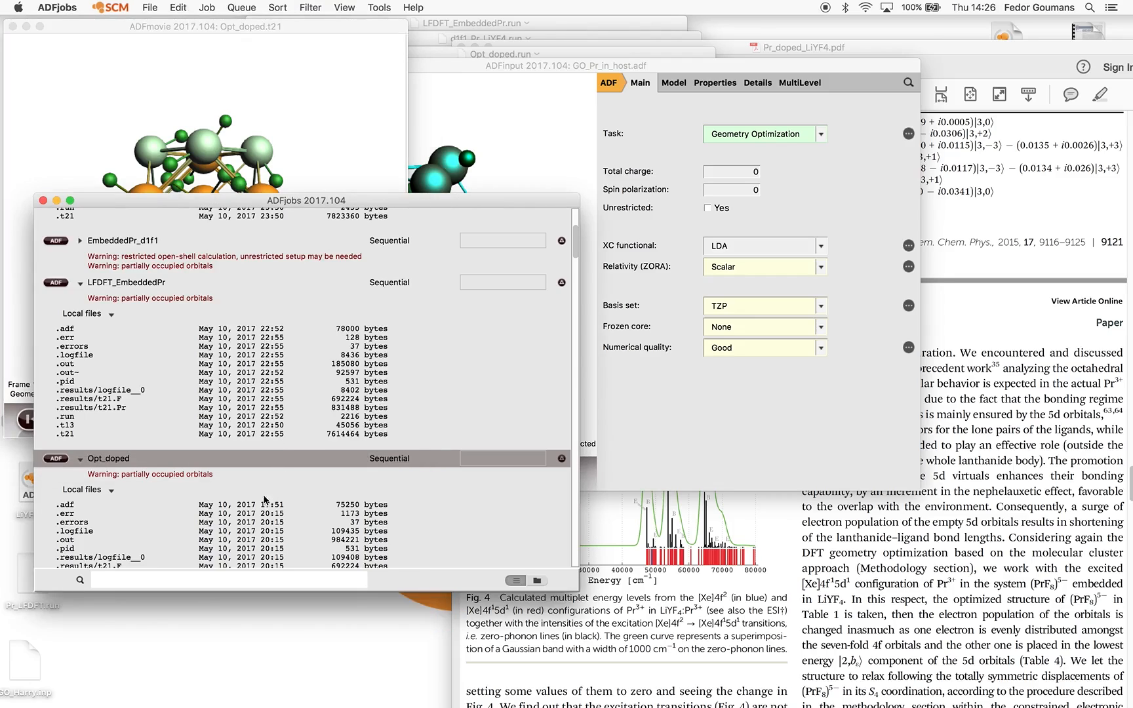
pyautogui.scroll(-3, 251, 489)
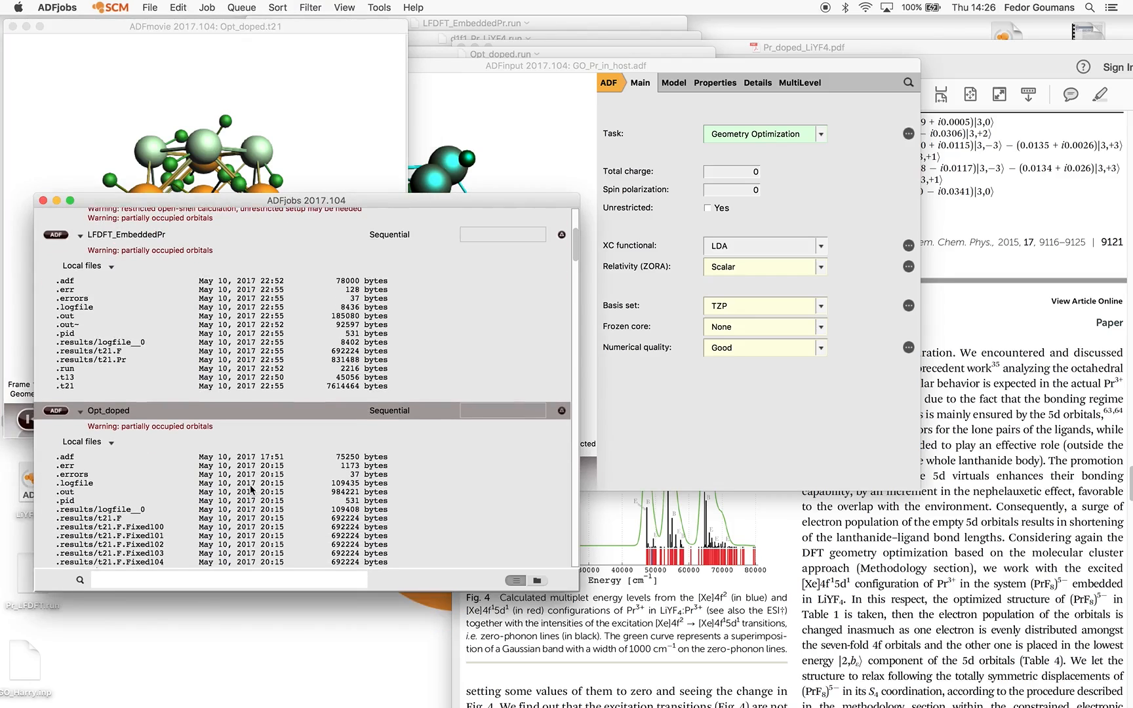
pyautogui.scroll(-2, 250, 484)
pyautogui.doubleClick(81, 459)
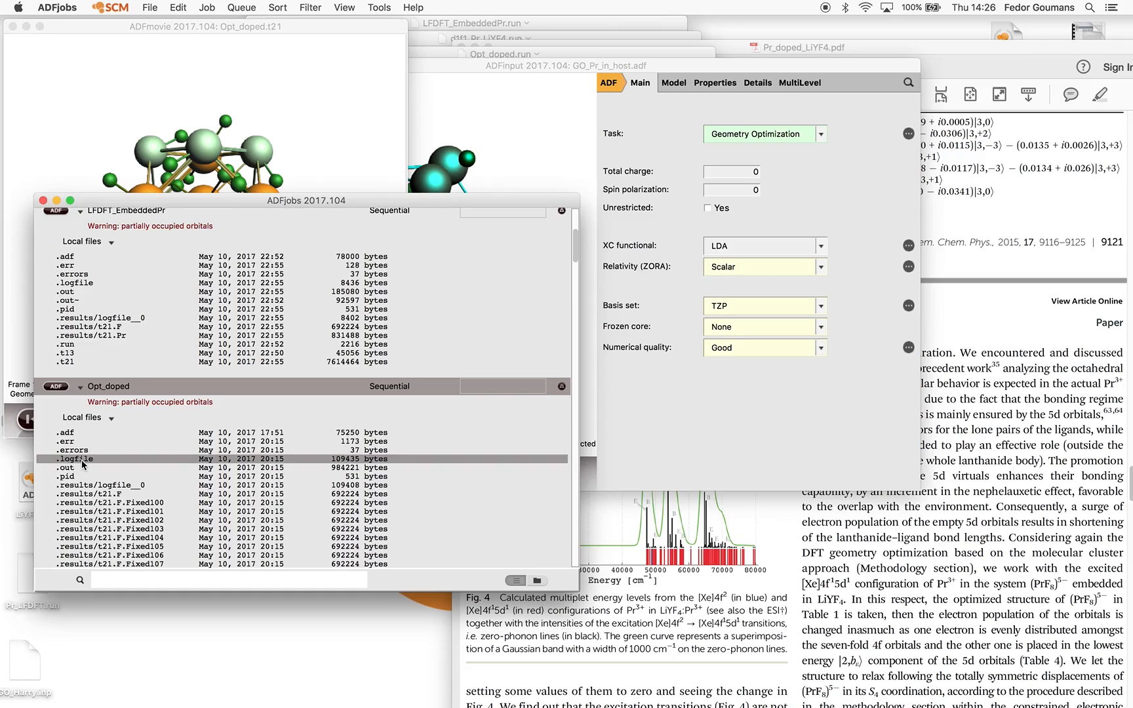
pyautogui.scroll(5, 219, 391)
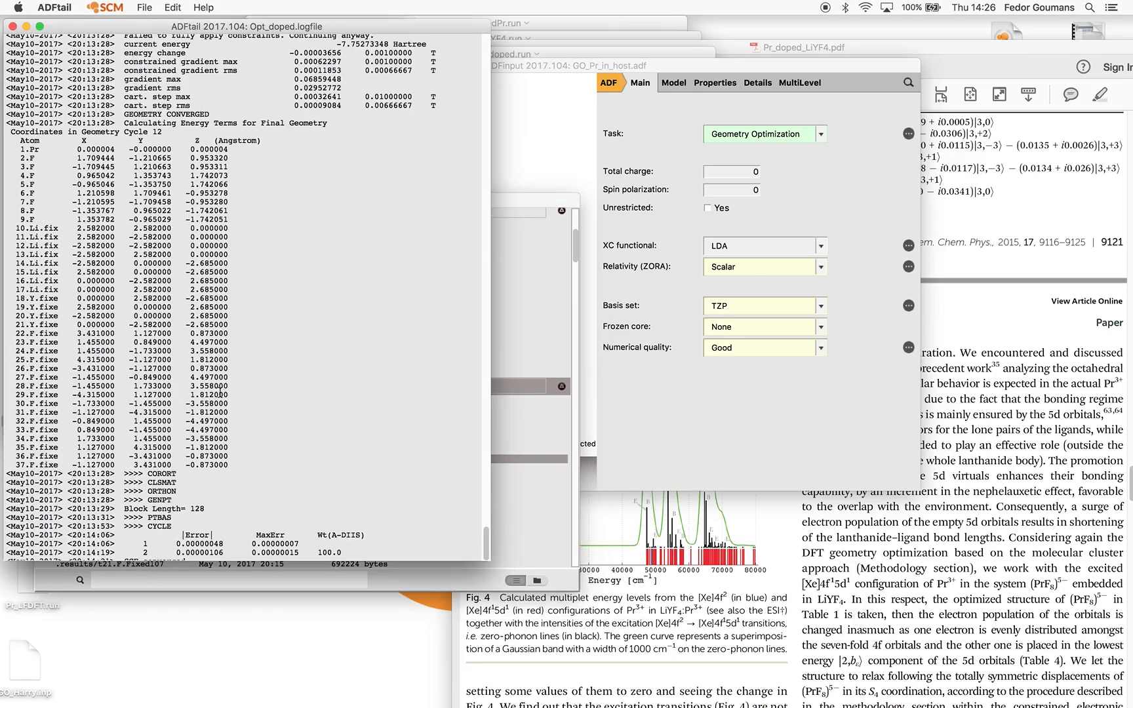
pyautogui.moveTo(237, 218); pyautogui.dragTo(4, 148)
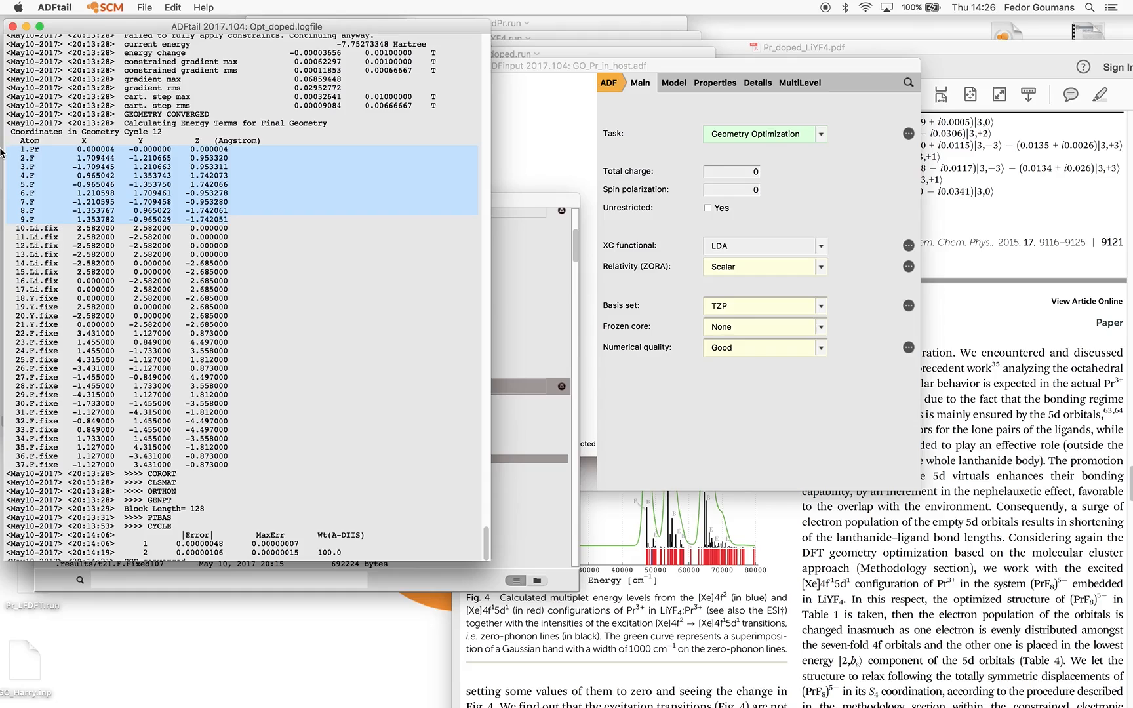
# Delete all atoms of the GO_Pr_in_host structure in ADFinput and paste in the copied Pr and eight F coordinates
pyautogui.click(546, 98)
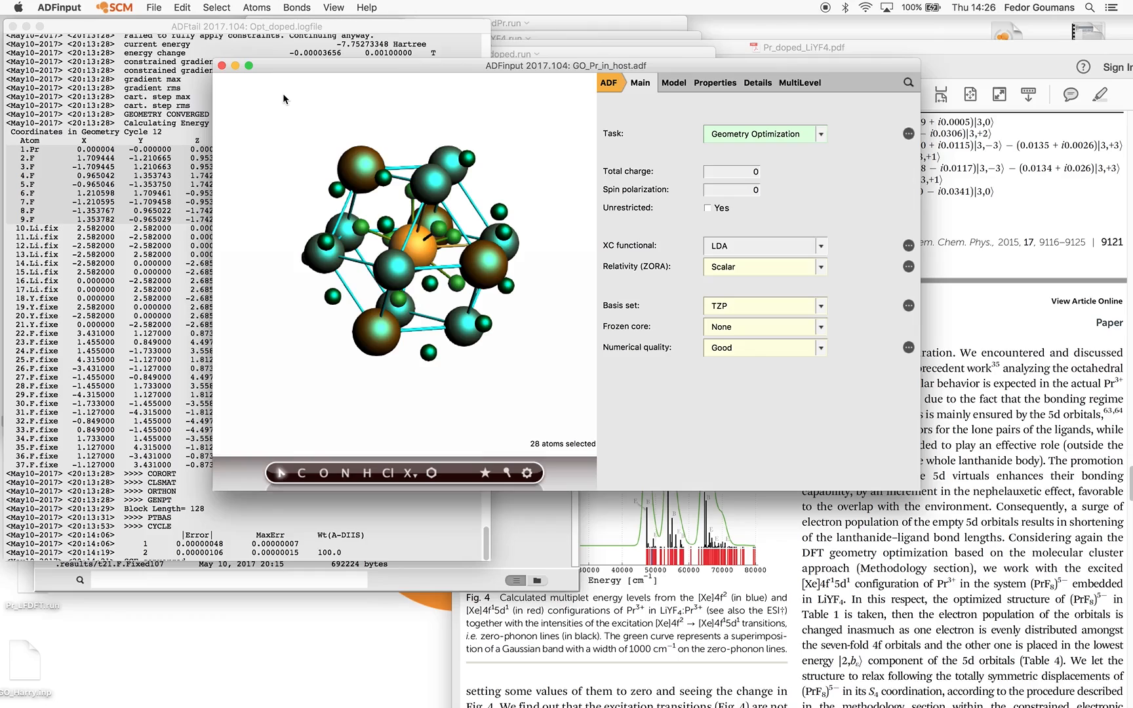
pyautogui.press('Delete')
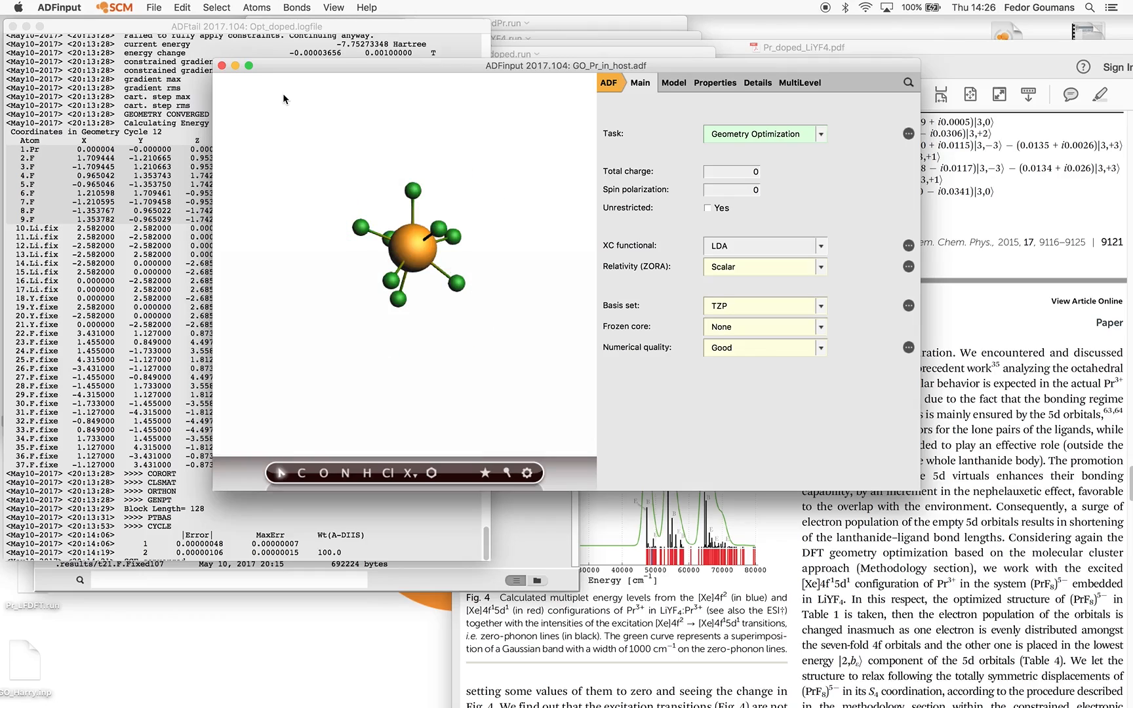
pyautogui.press('super+z')
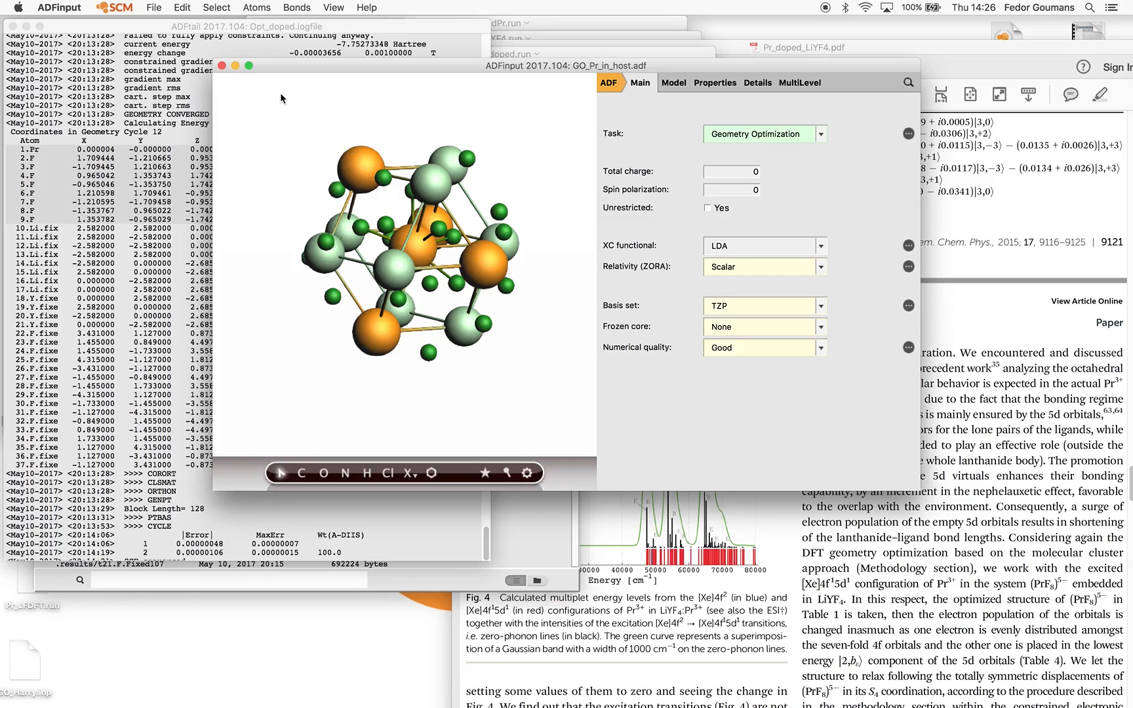
pyautogui.press('super+a')
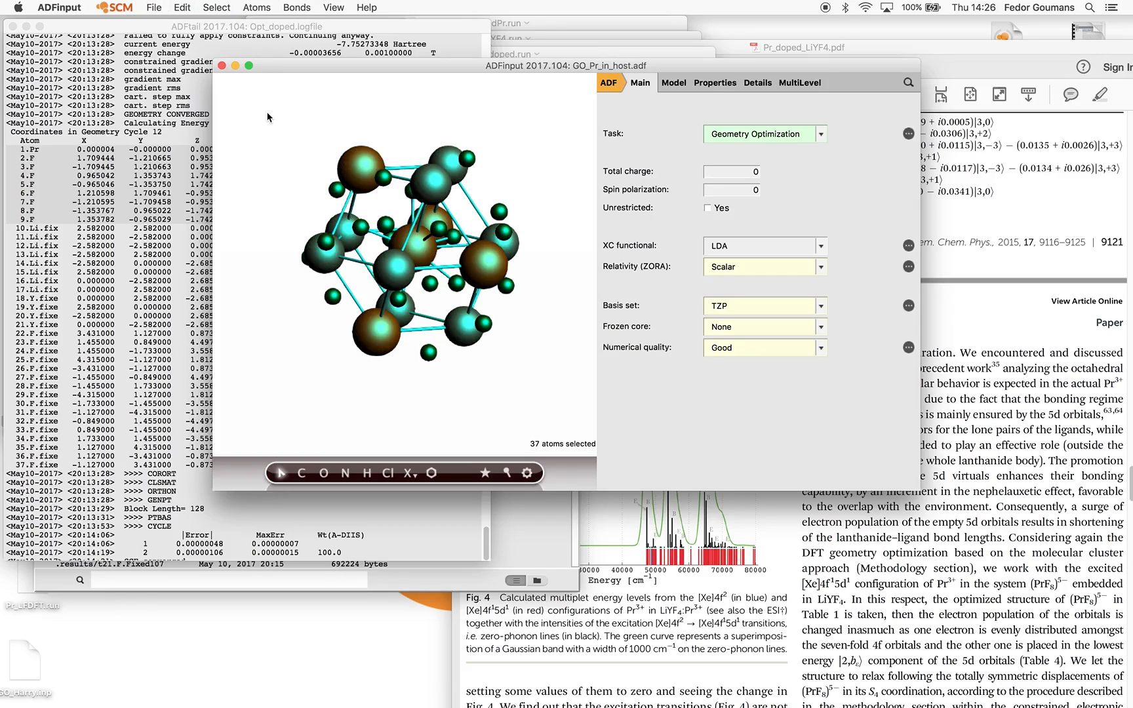
pyautogui.press('Delete')
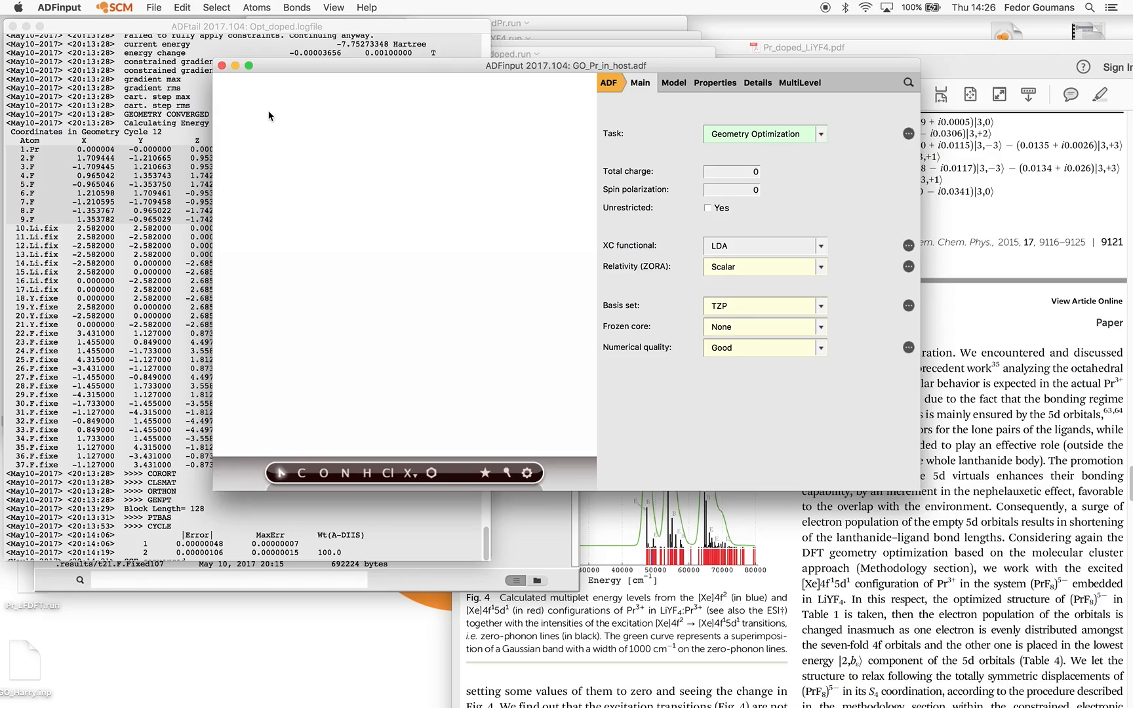
pyautogui.press('super+v')
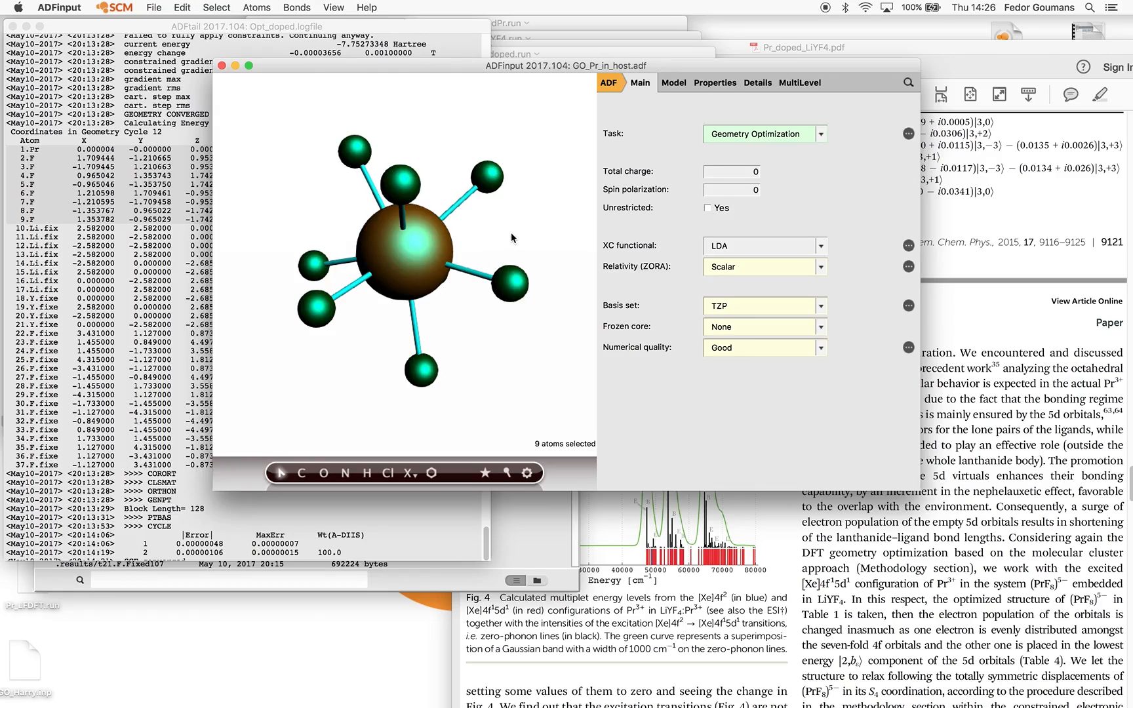
# Change the calculation task to Single Point and deselect the pasted atoms
pyautogui.click(759, 134)
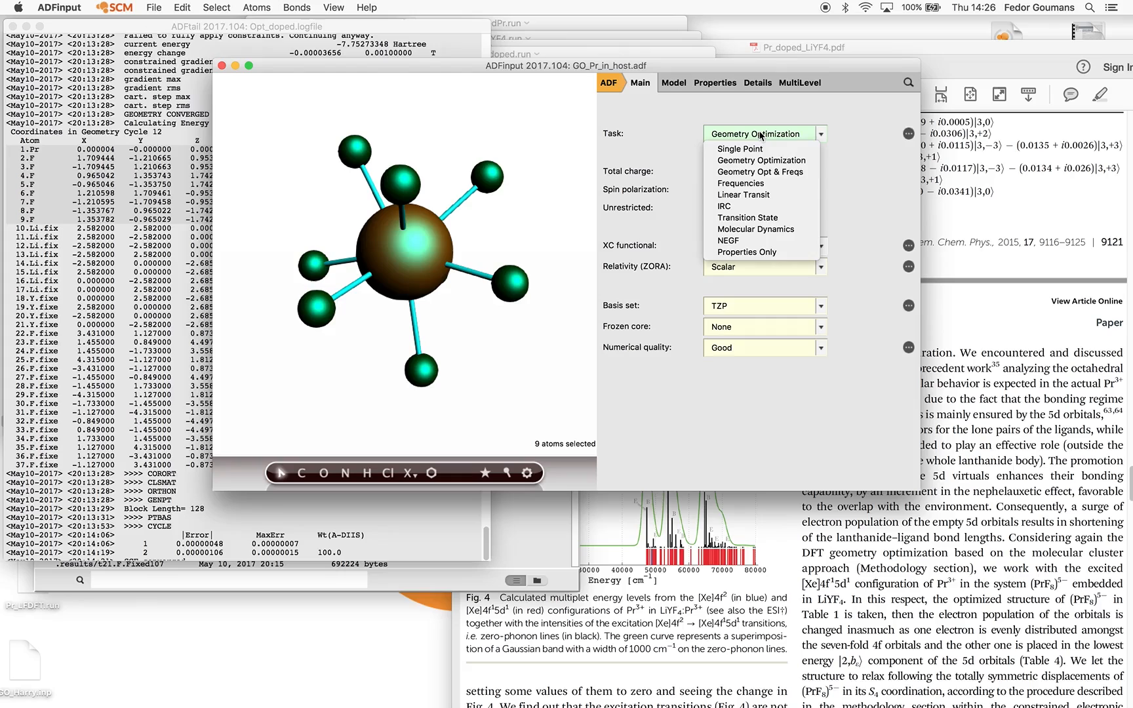
pyautogui.click(758, 149)
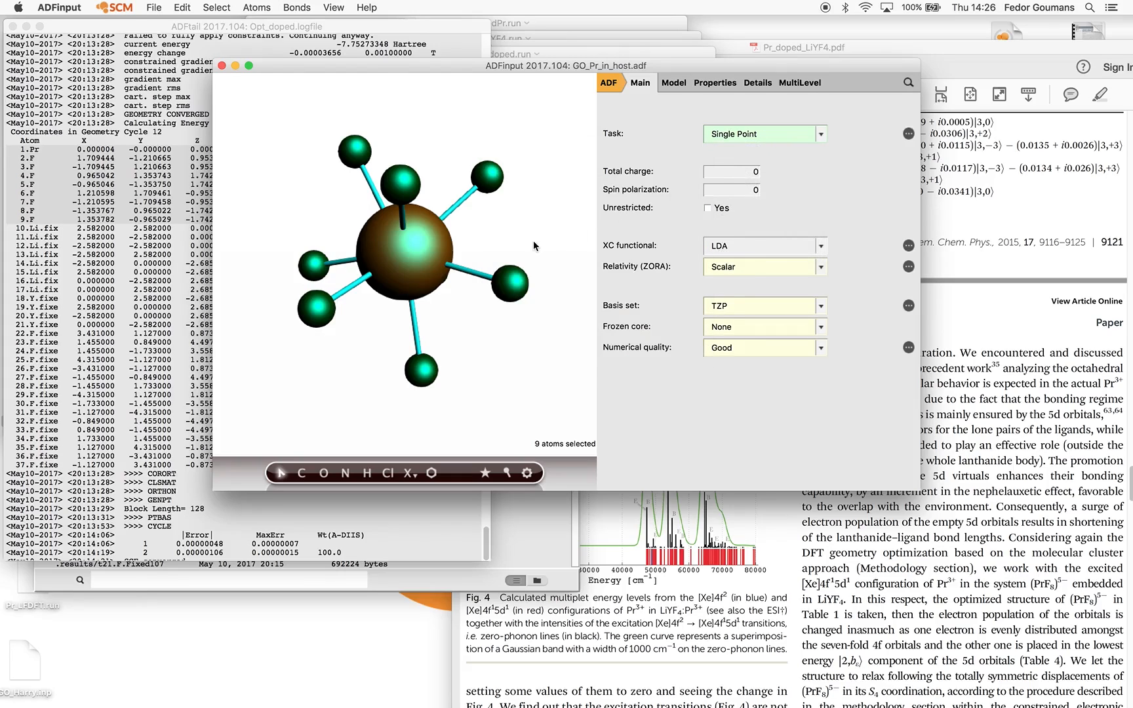
pyautogui.click(482, 232)
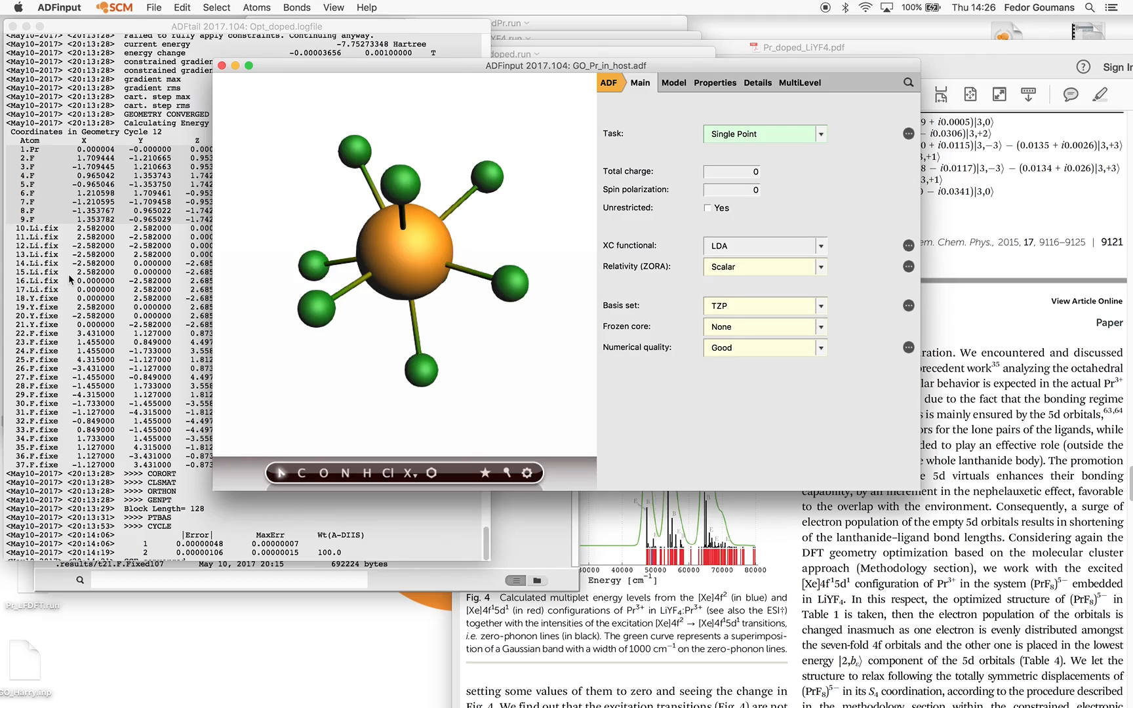
# Copy the fixed Li and Y coordinates, atoms 10 to 21, from the Opt_doped logfile into the Electric Field point charges in ADFinput
pyautogui.click(193, 245)
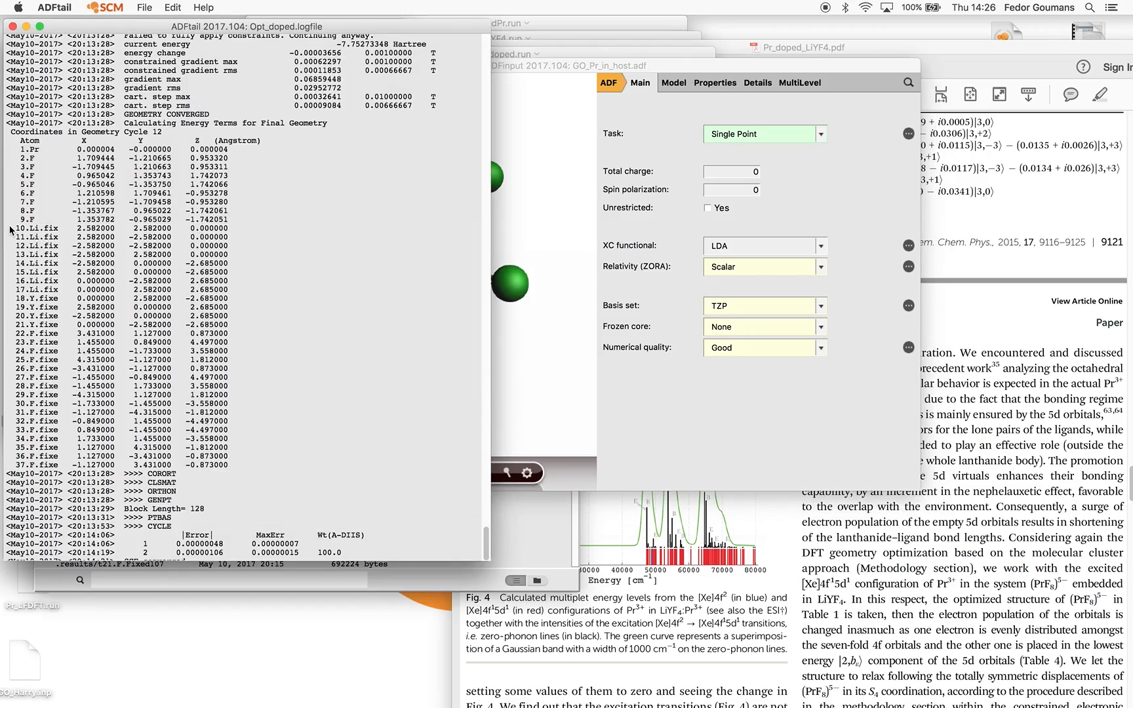
pyautogui.moveTo(21, 227); pyautogui.dragTo(287, 324)
pyautogui.press('super+c')
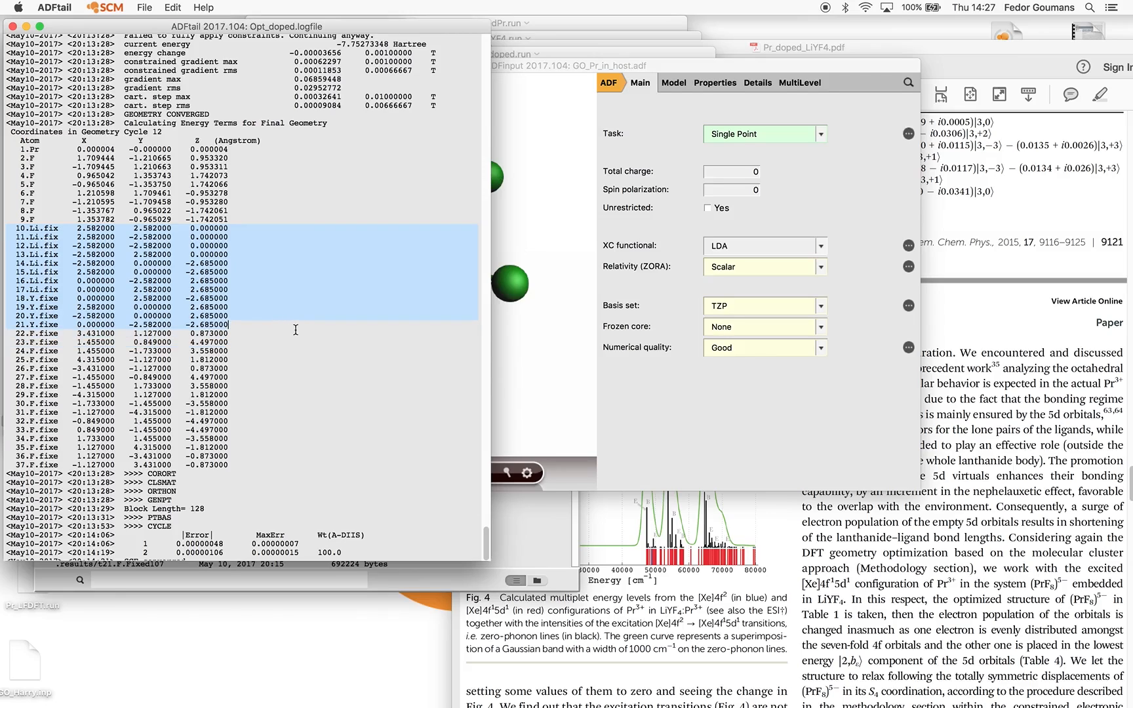
pyautogui.click(665, 124)
pyautogui.click(672, 83)
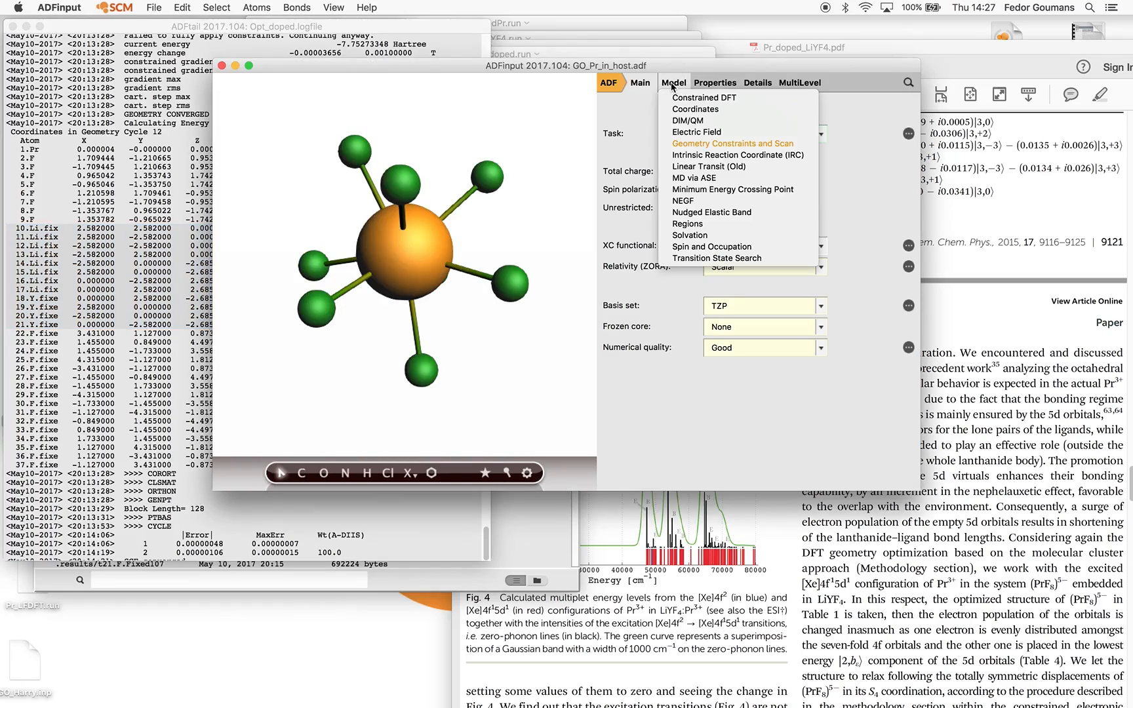
pyautogui.click(688, 132)
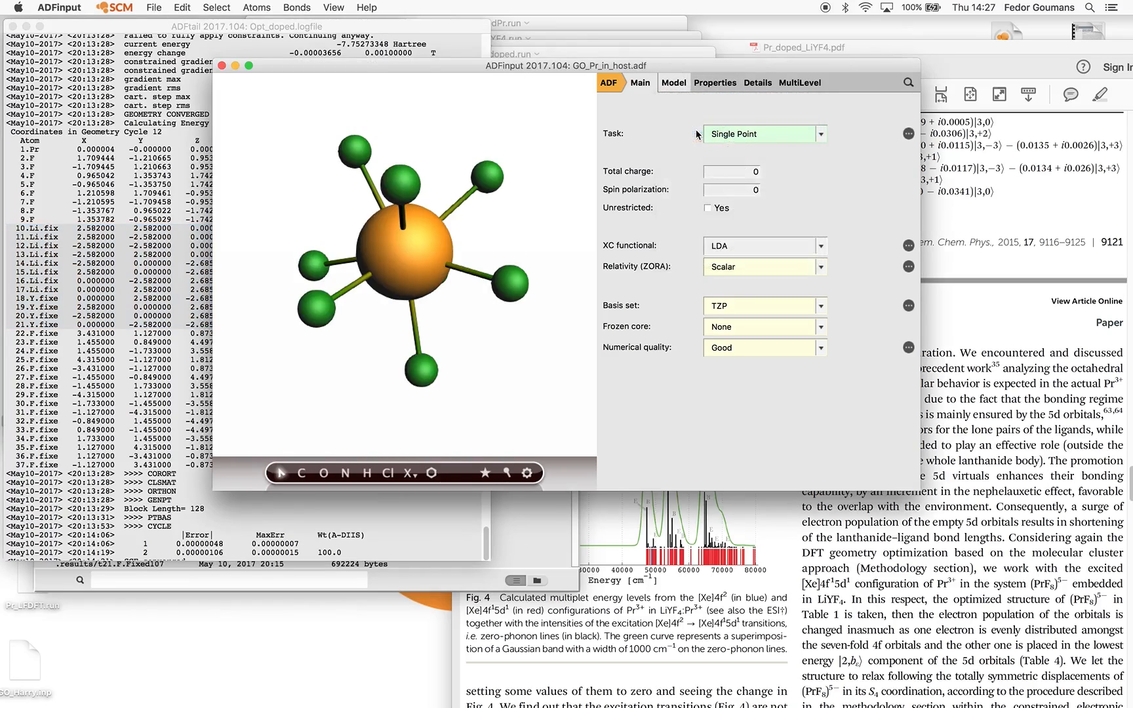
pyautogui.click(659, 251)
pyautogui.click(619, 238)
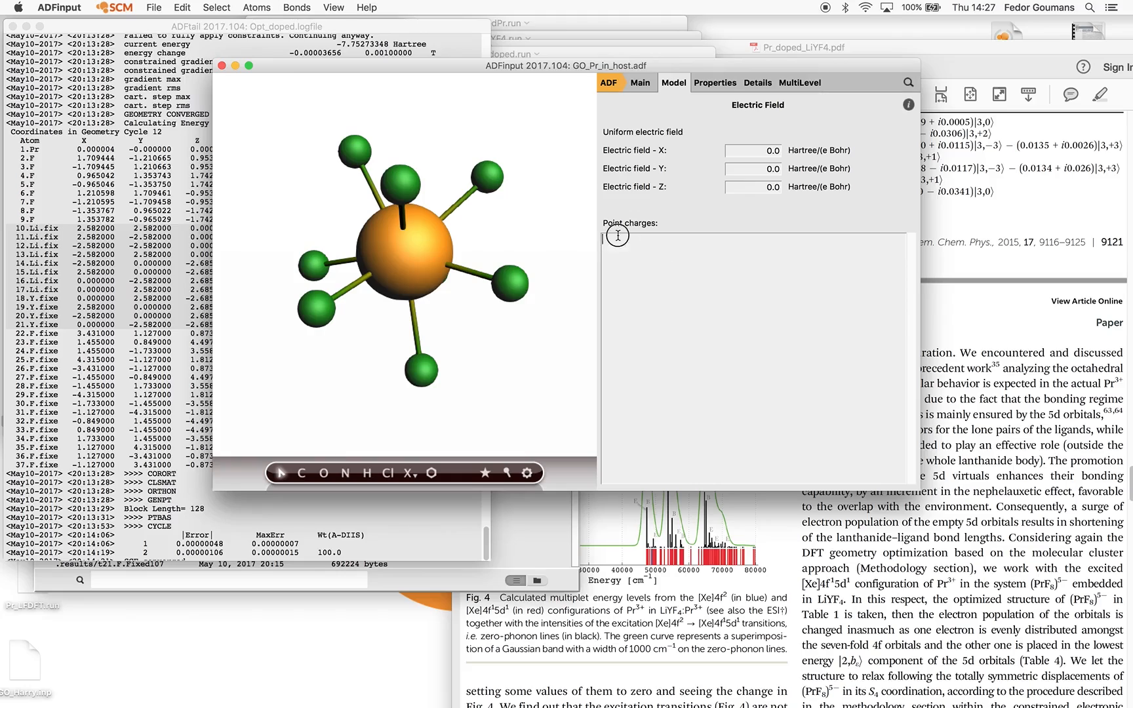
pyautogui.press('super+v')
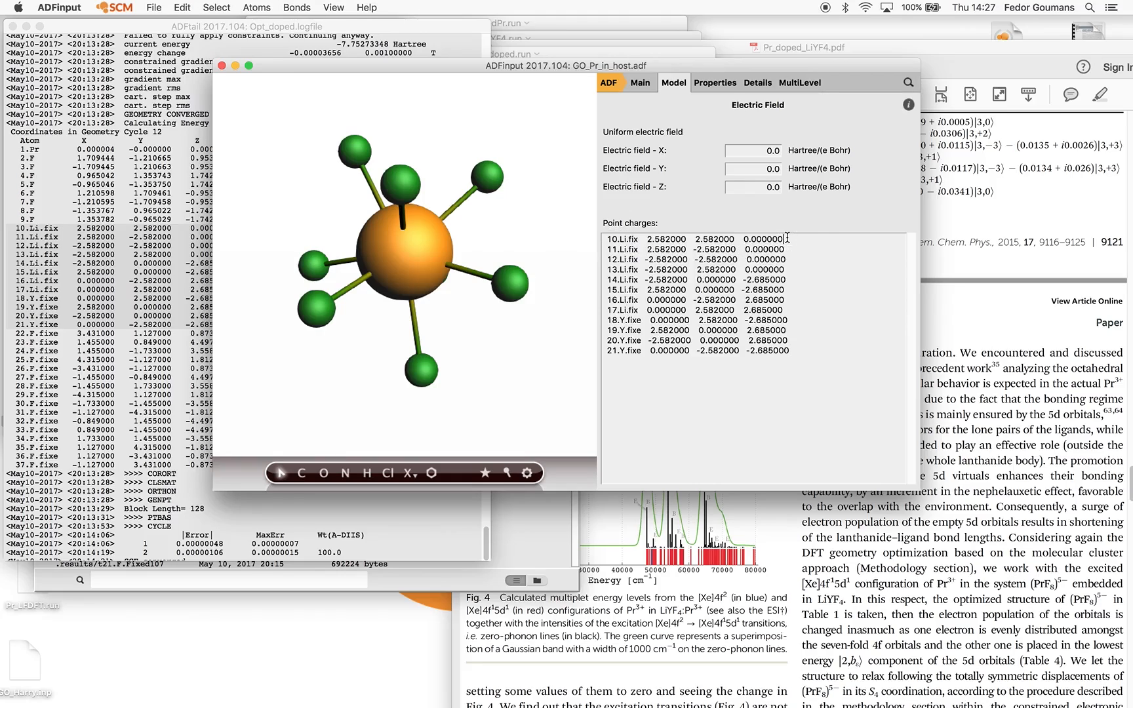
# Append a charge of 1 to each of the eight Li point charge lines and 3 to each of the four Y lines
pyautogui.click(825, 241)
pyautogui.write('1')
pyautogui.press('Down')
pyautogui.write('1')
pyautogui.press('Down')
pyautogui.write('1')
pyautogui.press('Down')
pyautogui.write('1')
pyautogui.press('Down')
pyautogui.write('1')
pyautogui.press('Down')
pyautogui.write('1')
pyautogui.press('Down')
pyautogui.write('1')
pyautogui.press('Down')
pyautogui.write('1')
pyautogui.press('Down')
pyautogui.write('3')
pyautogui.press('Down')
pyautogui.write('3')
pyautogui.press('Down')
pyautogui.write('3')
pyautogui.click(792, 350)
pyautogui.write('3')
# Remove the atom number and name labels from all twelve point charge lines, leaving only x, y, z and charge
pyautogui.moveTo(647, 351); pyautogui.dragTo(570, 349)
pyautogui.press('BackSpace')
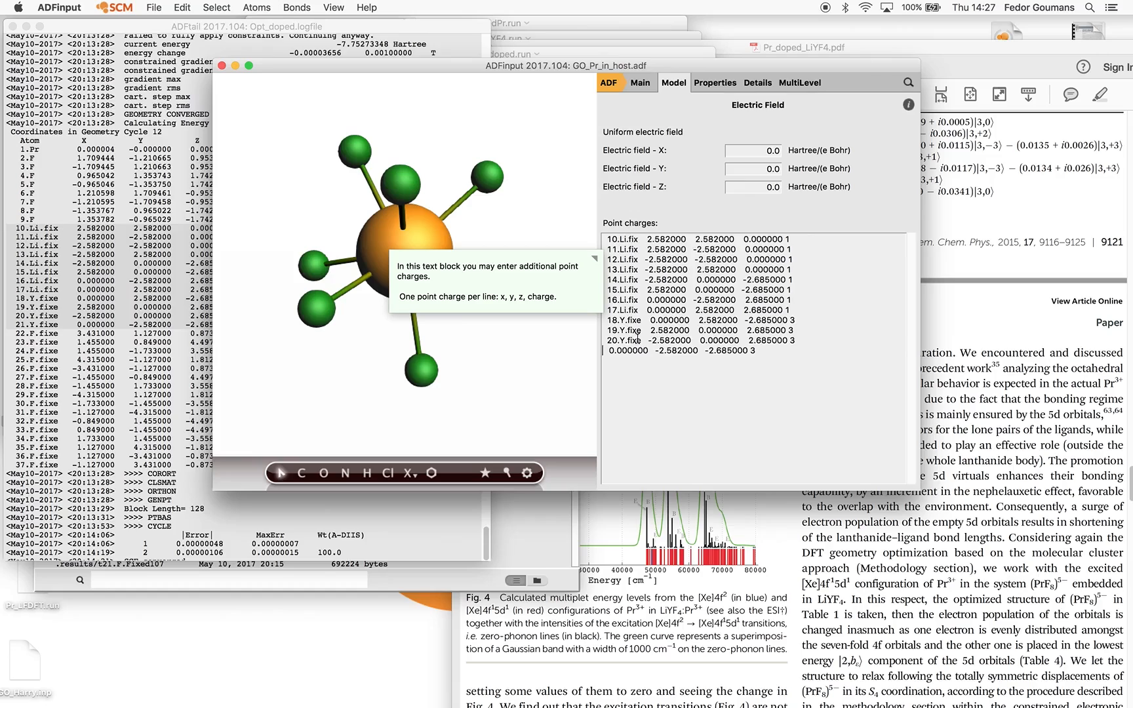
pyautogui.press('BackSpace')
pyautogui.moveTo(645, 341); pyautogui.dragTo(599, 328)
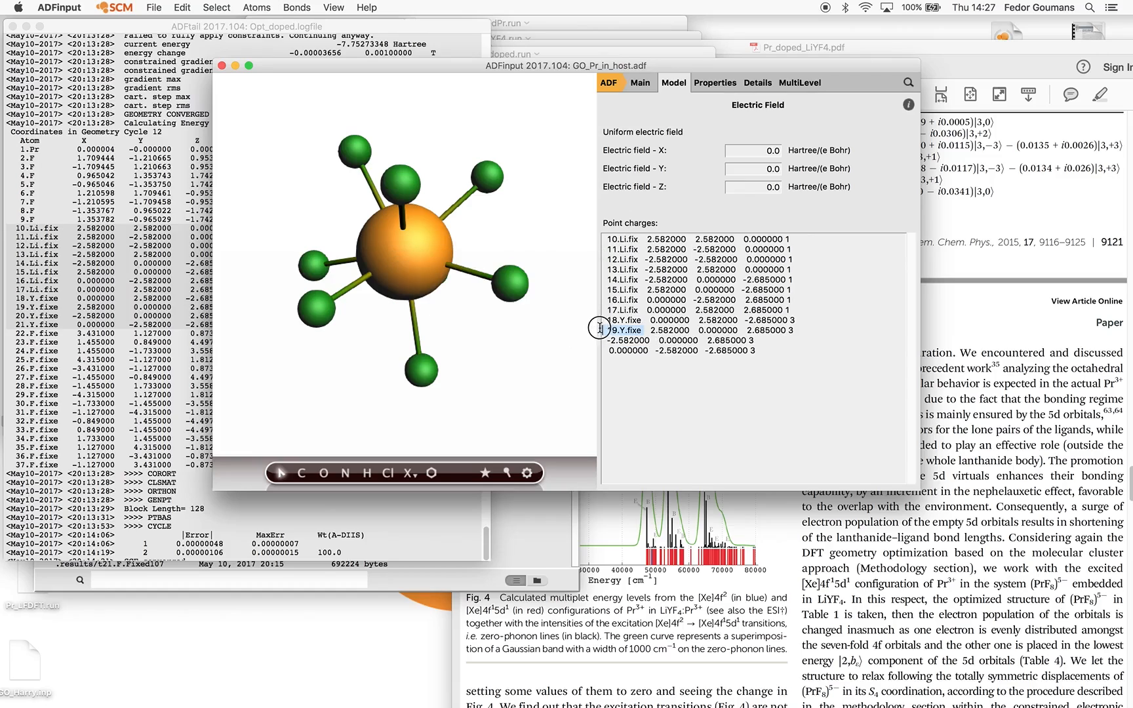
pyautogui.press('BackSpace')
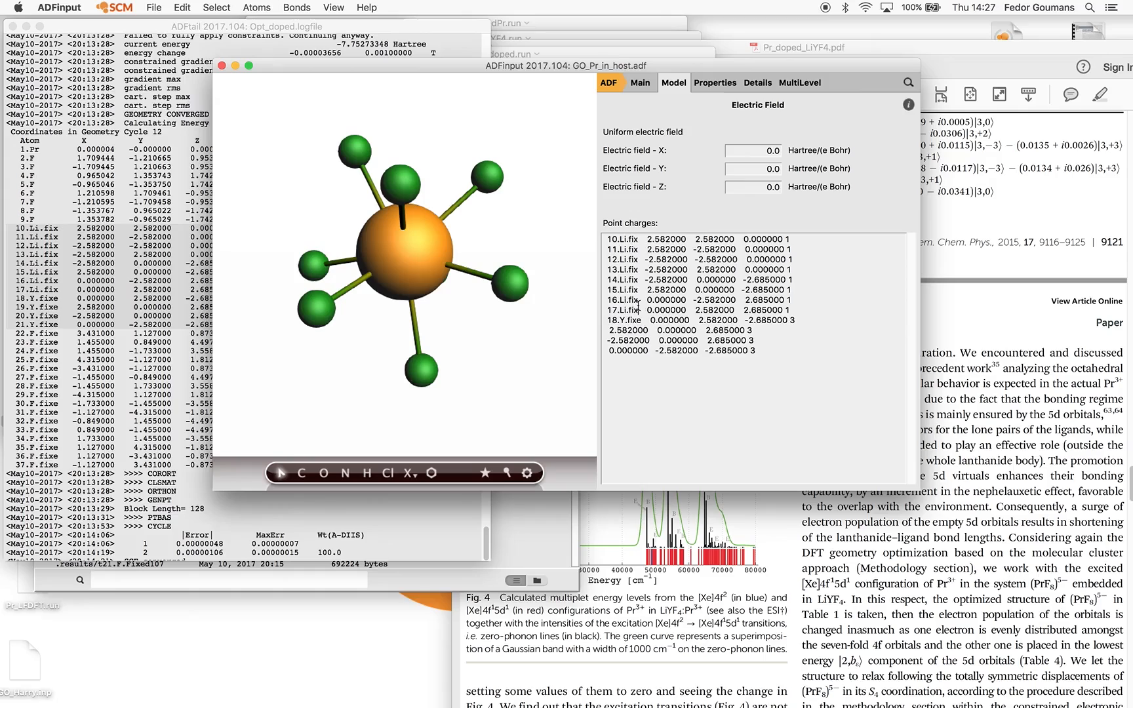
pyautogui.moveTo(644, 320); pyautogui.dragTo(602, 240)
pyautogui.press('BackSpace')
pyautogui.press('BackSpace')
pyautogui.press('BackSpace')
pyautogui.press('BackSpace')
pyautogui.press('BackSpace')
pyautogui.press('BackSpace')
pyautogui.press('BackSpace')
pyautogui.press('BackSpace')
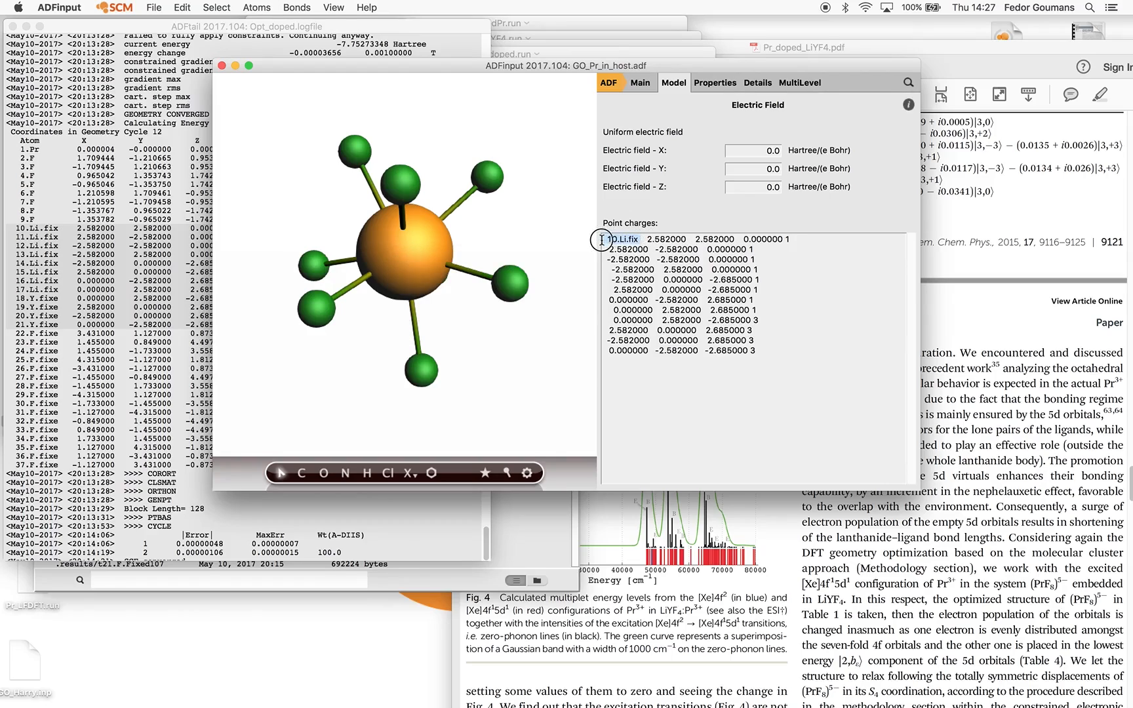
pyautogui.press('BackSpace')
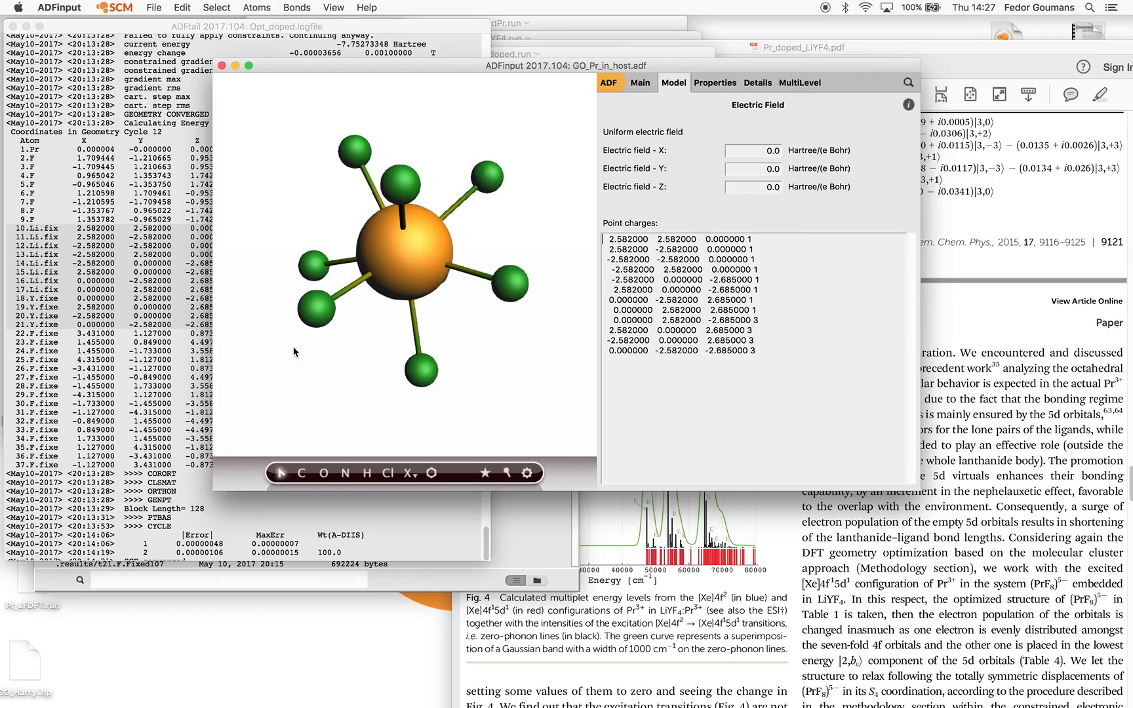
# Close the Opt_doped logfile, open the LFDFT_EmbeddedPr .run file from ADFjobs and copy its Occupations block
pyautogui.click(13, 26)
pyautogui.click(101, 218)
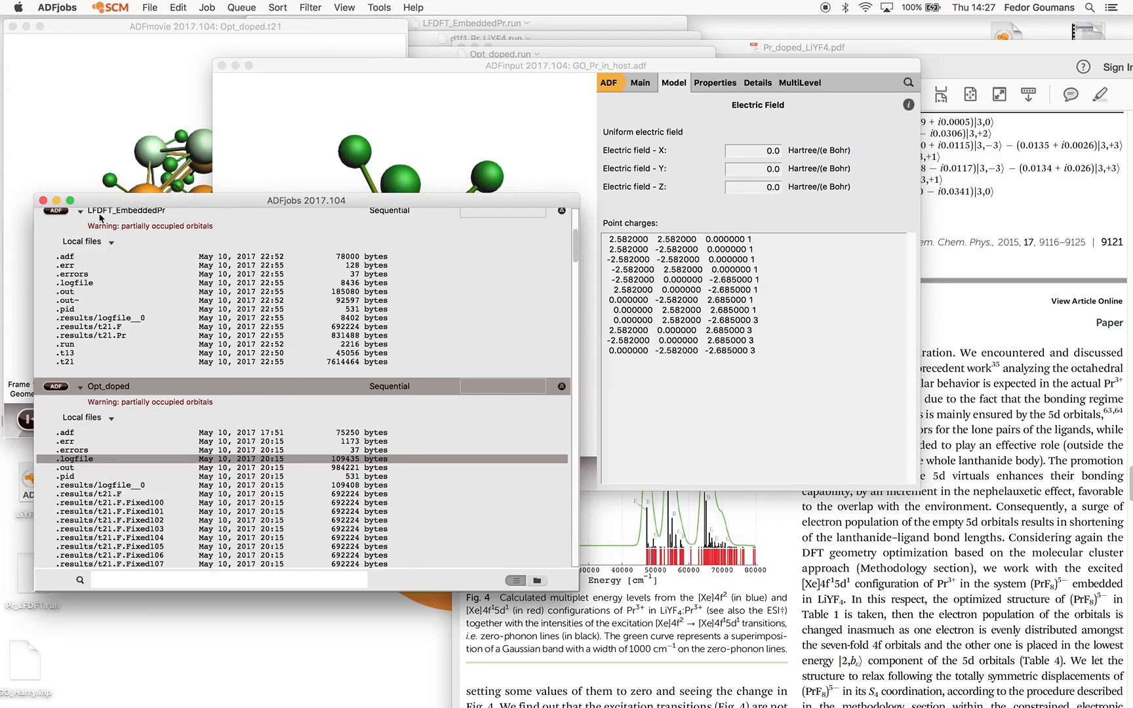
pyautogui.click(69, 345)
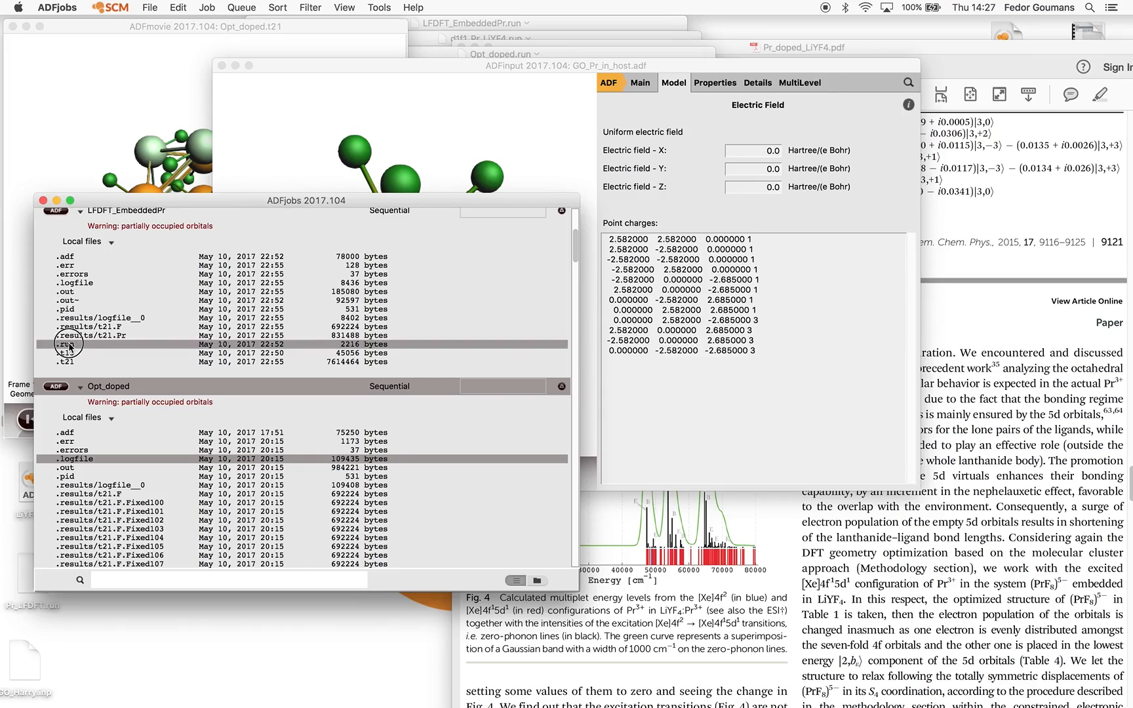
pyautogui.doubleClick(69, 345)
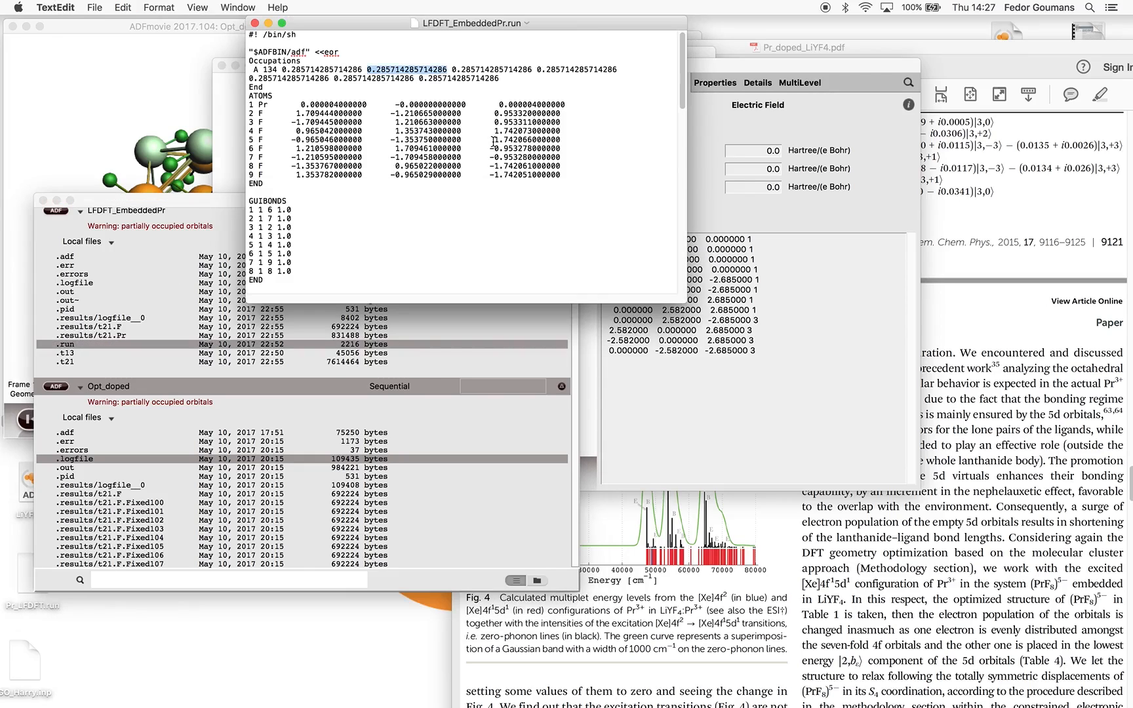
pyautogui.moveTo(268, 84); pyautogui.dragTo(243, 60)
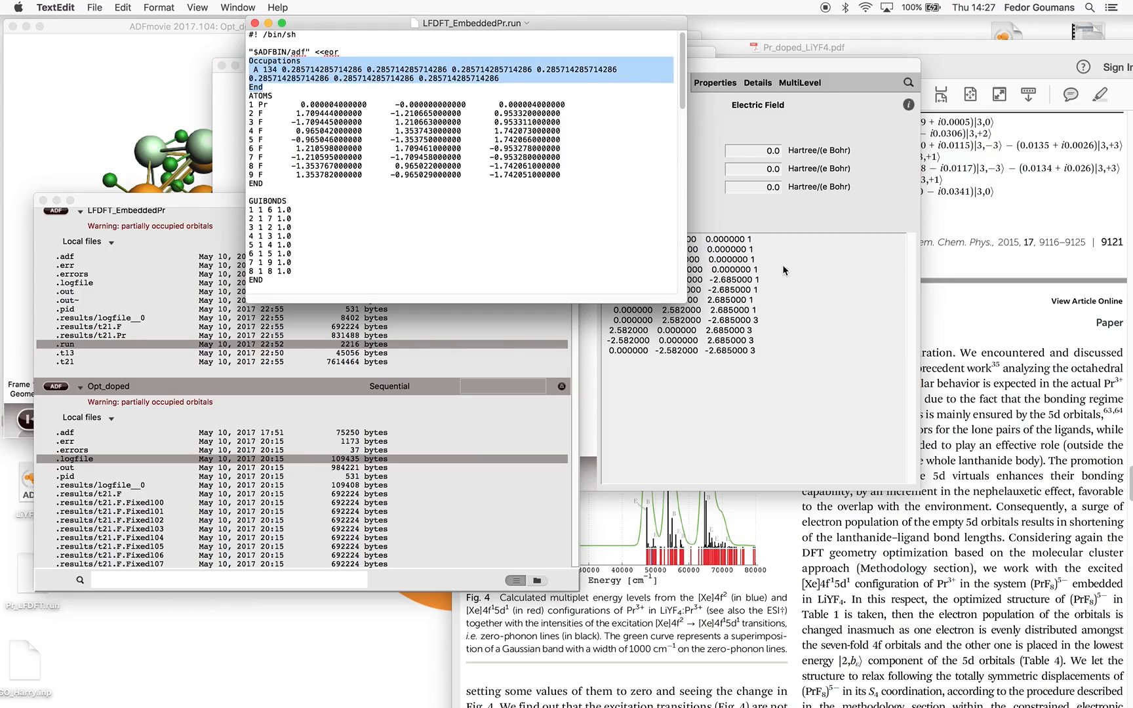
# Replace the Occupations block in the ADFinput User Input with the copied one, A 134 followed by the 0.285714285714286 occupations
pyautogui.click(797, 102)
pyautogui.click(758, 82)
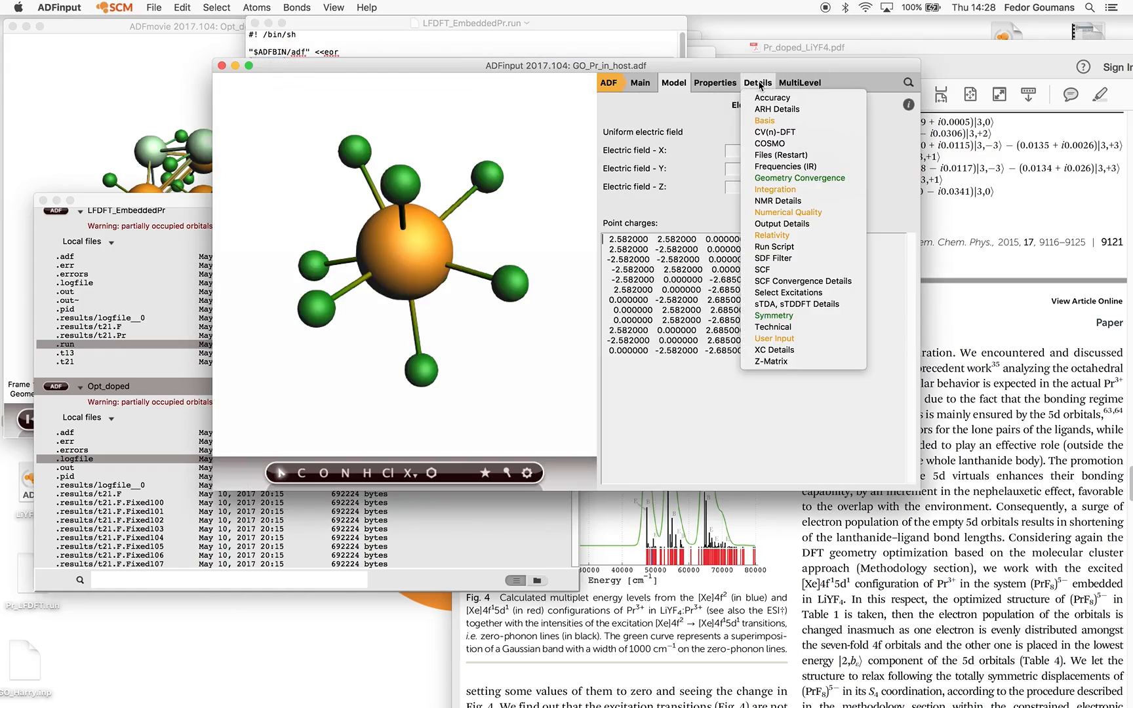
pyautogui.click(774, 338)
pyautogui.moveTo(633, 158); pyautogui.dragTo(566, 122)
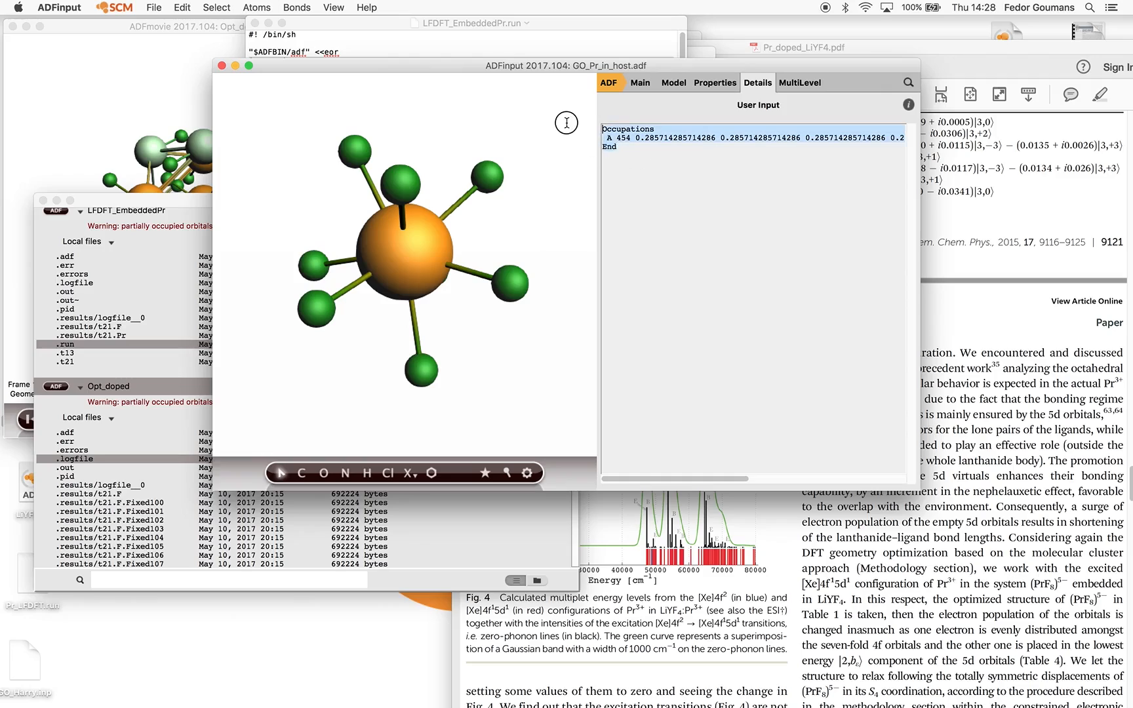
pyautogui.press('super+v')
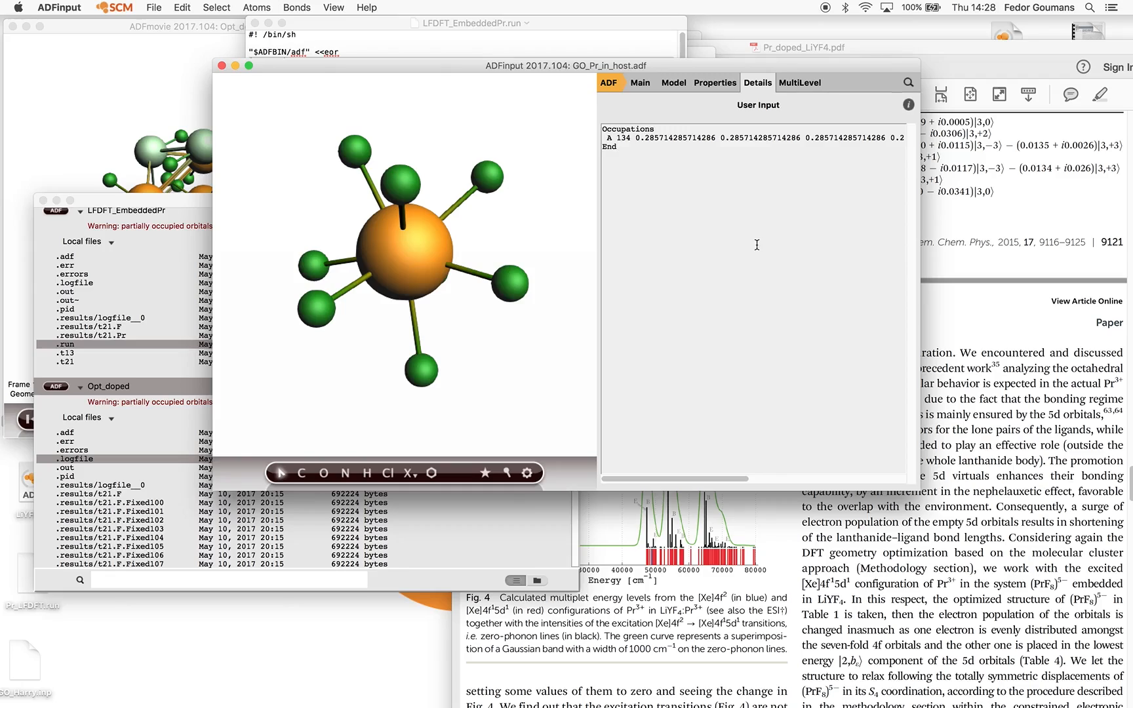
pyautogui.click(719, 86)
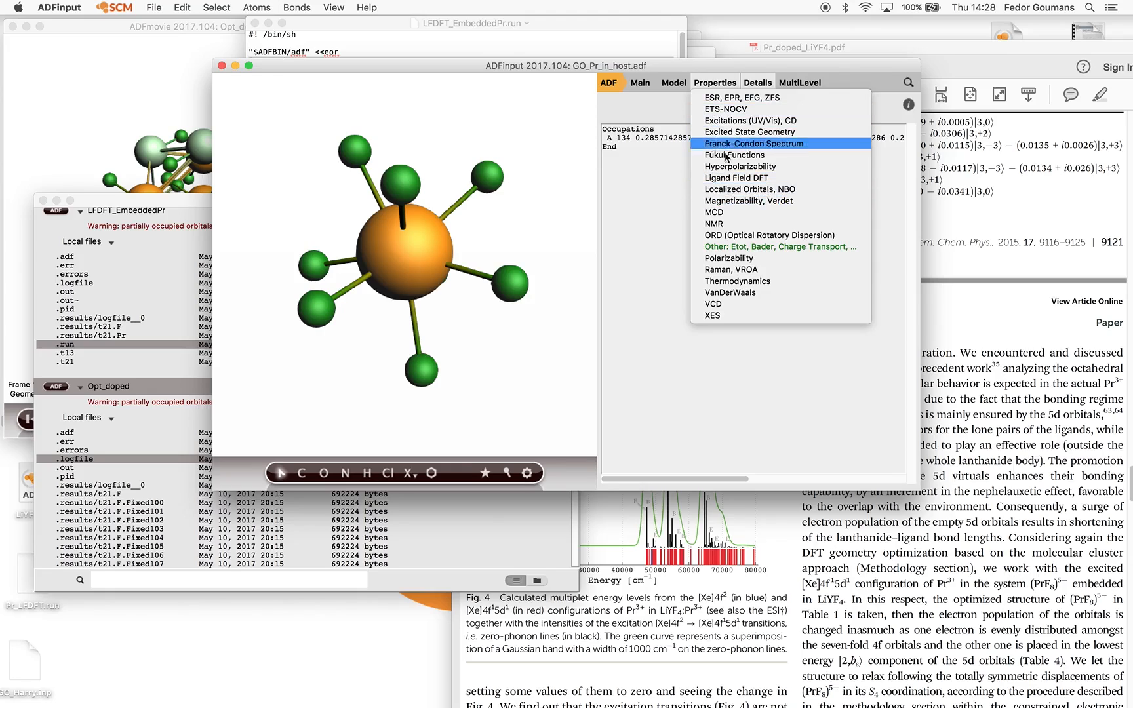
pyautogui.click(744, 181)
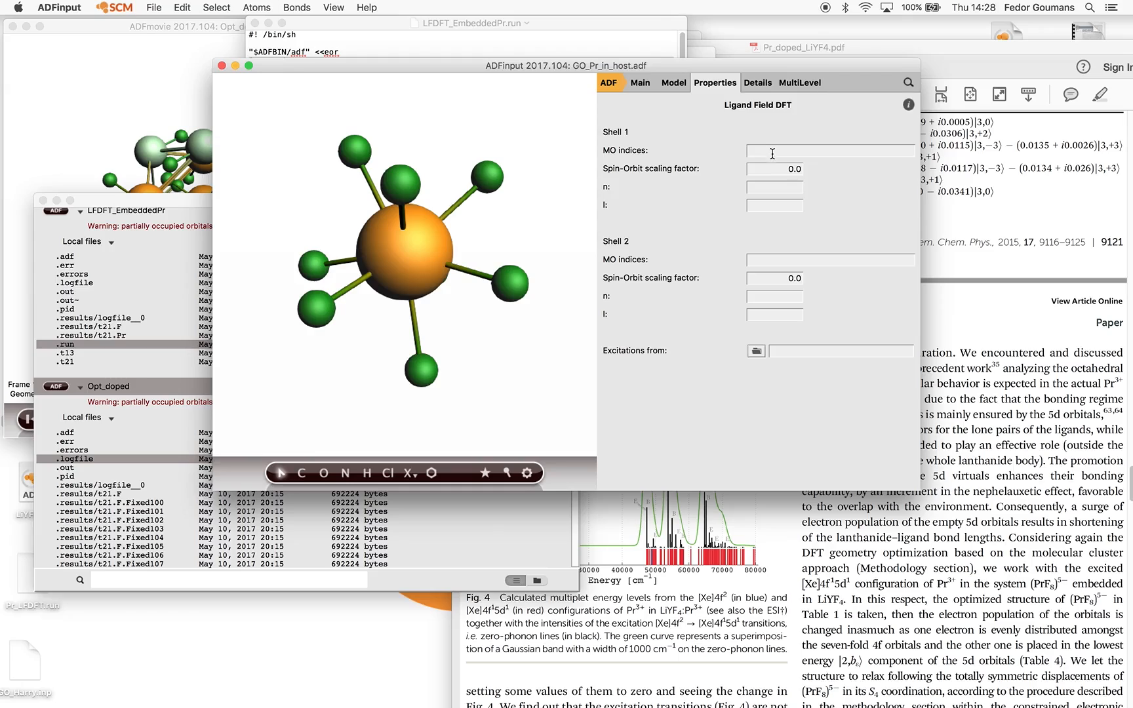
pyautogui.click(773, 154)
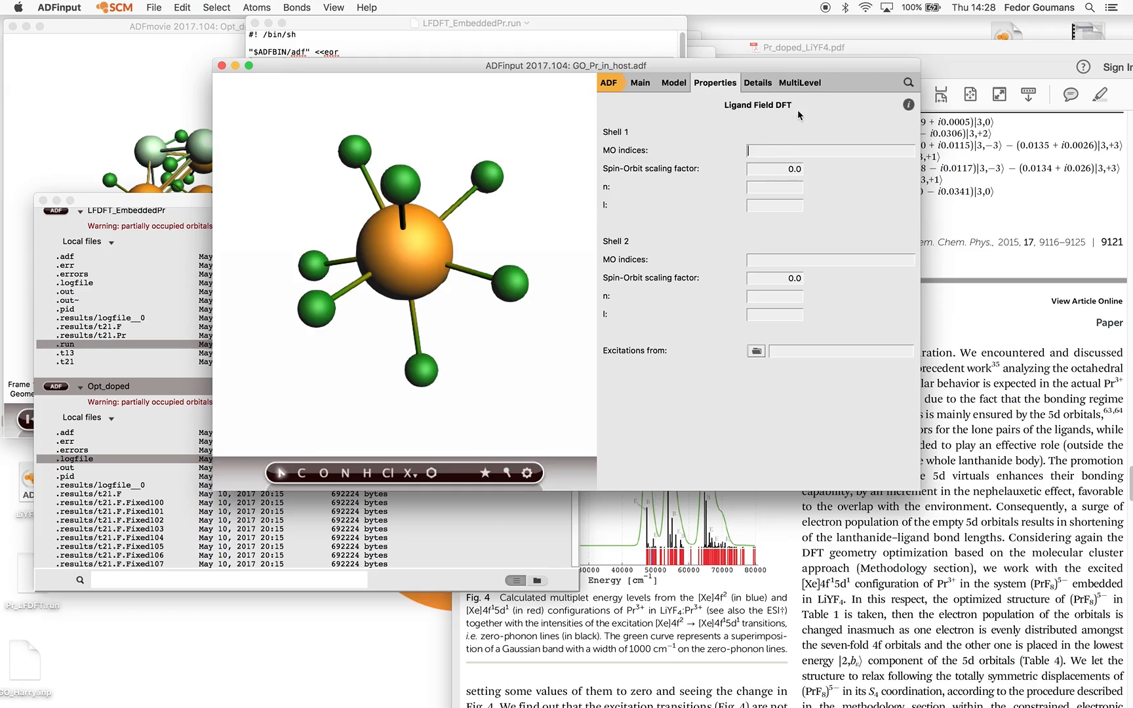
pyautogui.click(756, 84)
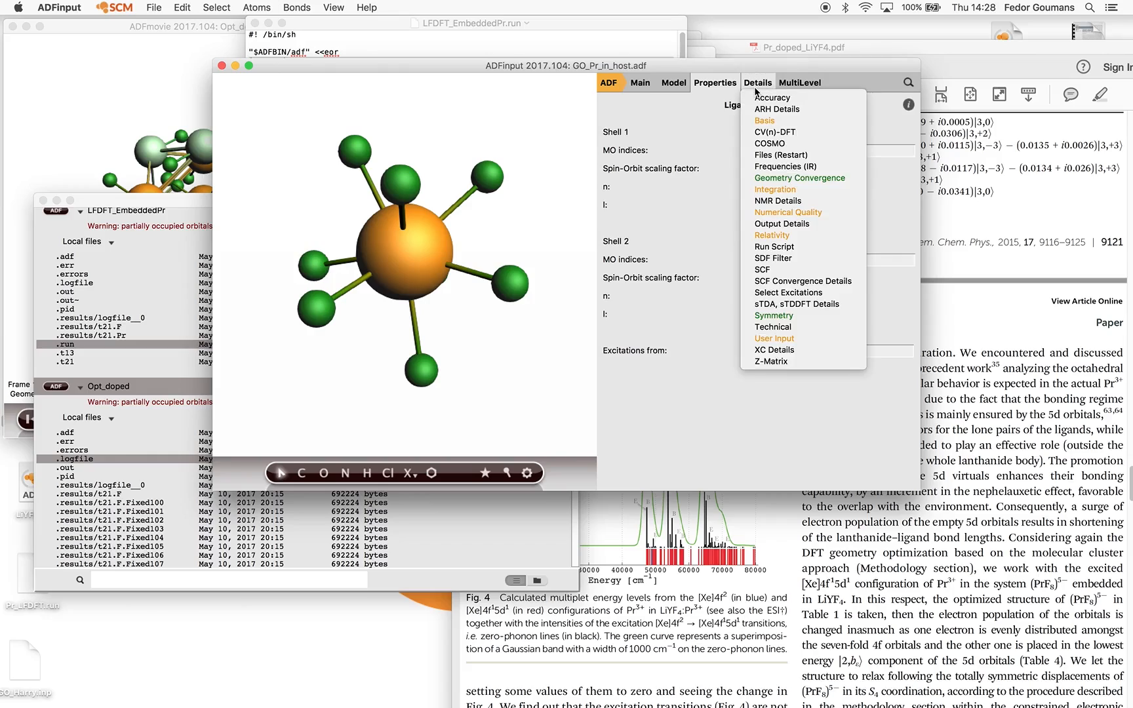
pyautogui.click(805, 337)
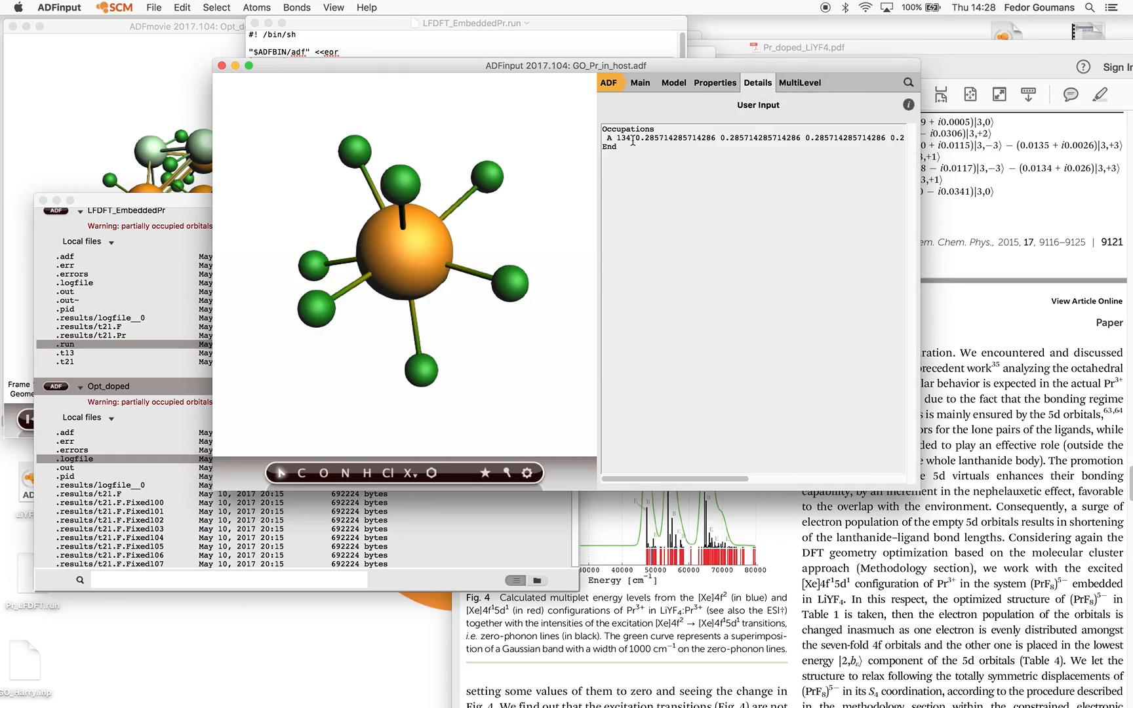
pyautogui.click(723, 84)
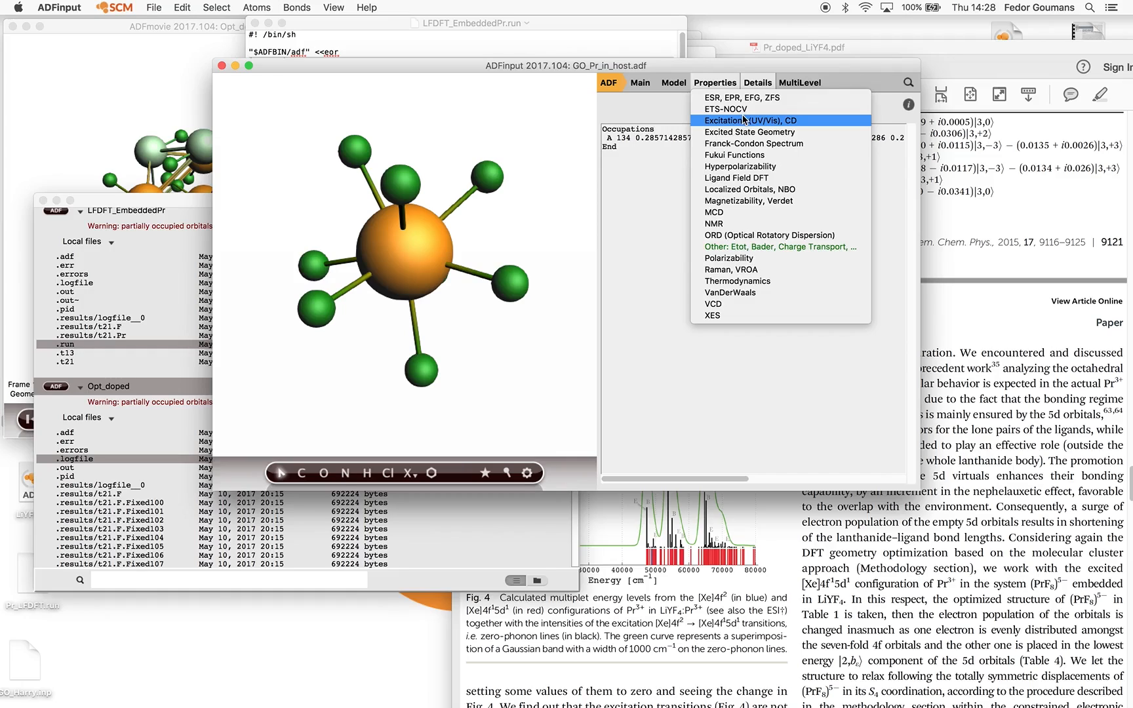
pyautogui.click(760, 178)
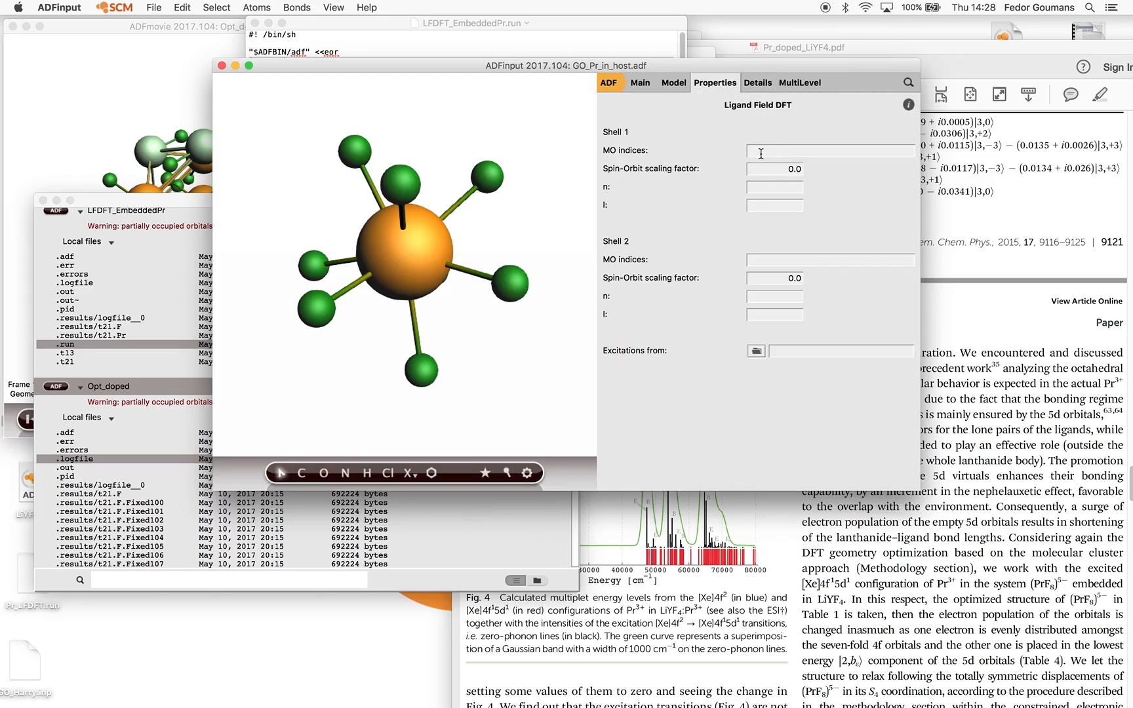
pyautogui.write('68 69 ')
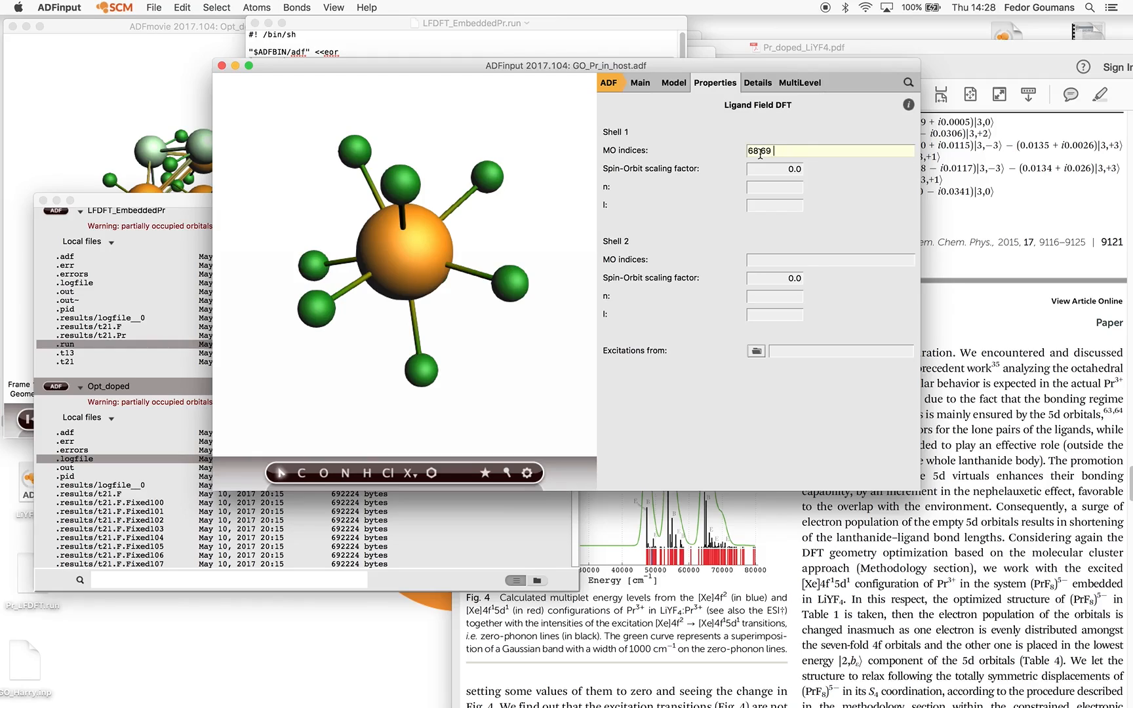
pyautogui.write('70 71 72 73 74')
# Set the Shell 1 spin-orbit scaling factor to 1.0, n to 4 and l to 3
pyautogui.doubleClick(790, 169)
pyautogui.write('1.0')
pyautogui.click(793, 186)
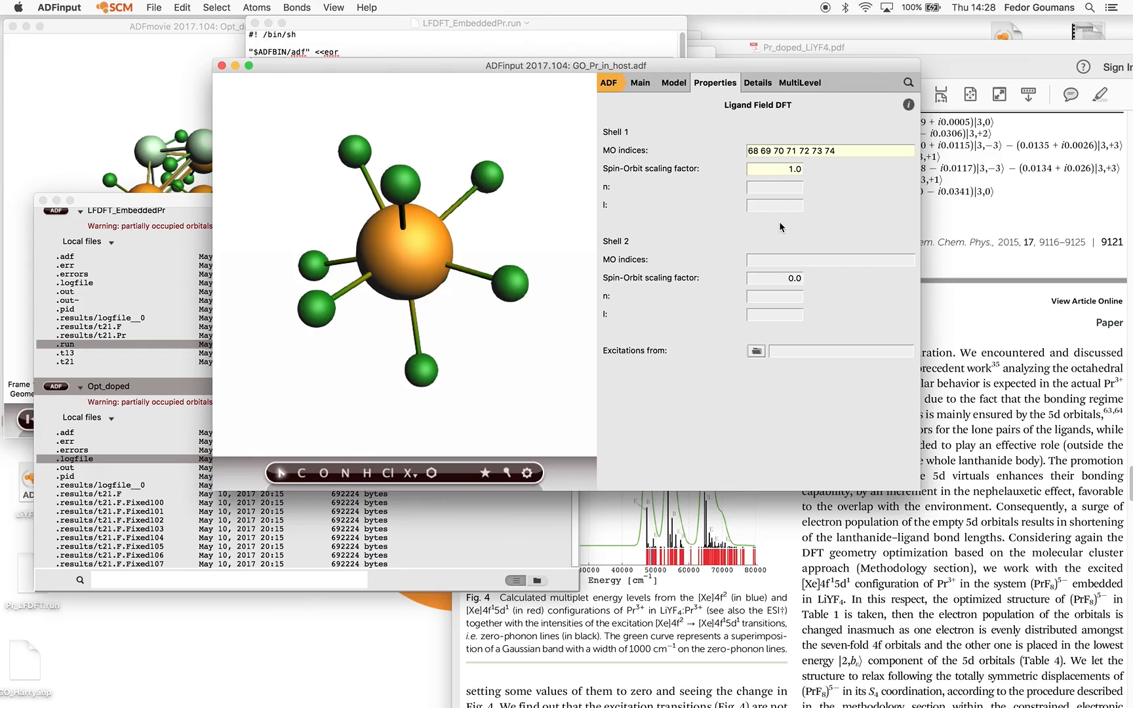
pyautogui.write('4')
pyautogui.press('Tab')
pyautogui.write('3')
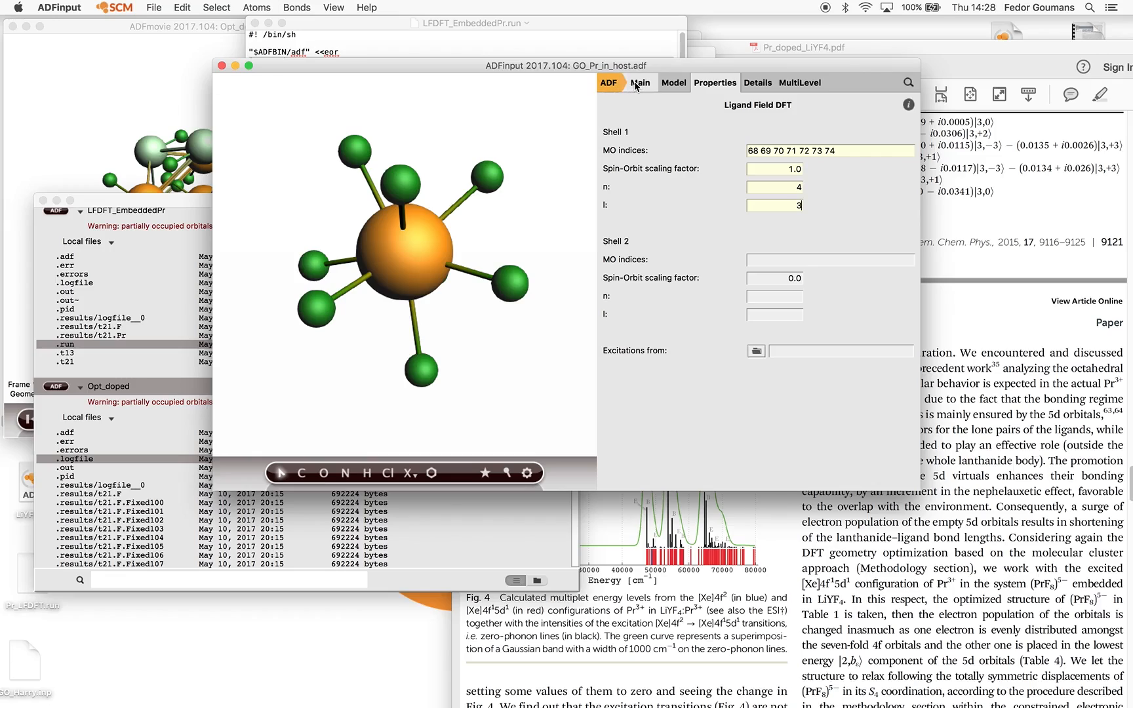
# Save the input under the new name f2_LFDFT_inside_host on the Desktop, accepting the fractional occupation and NOSYM symmetry notices
pyautogui.click(122, 6)
pyautogui.moveTo(149, 8)
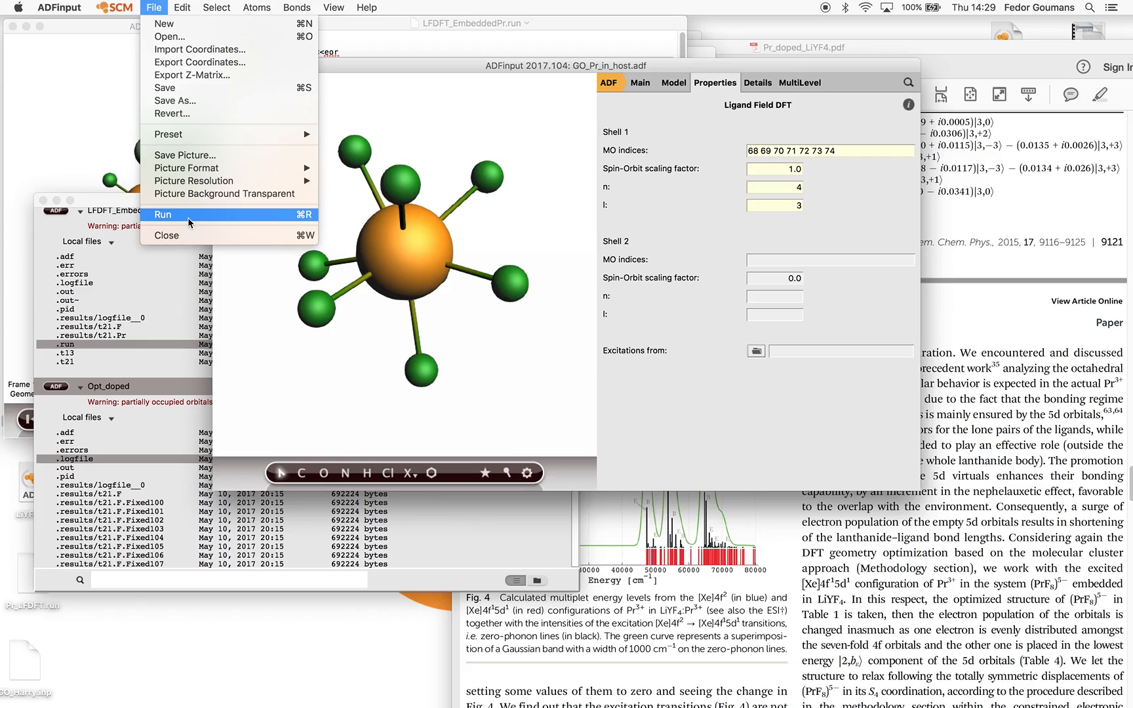
pyautogui.click(175, 100)
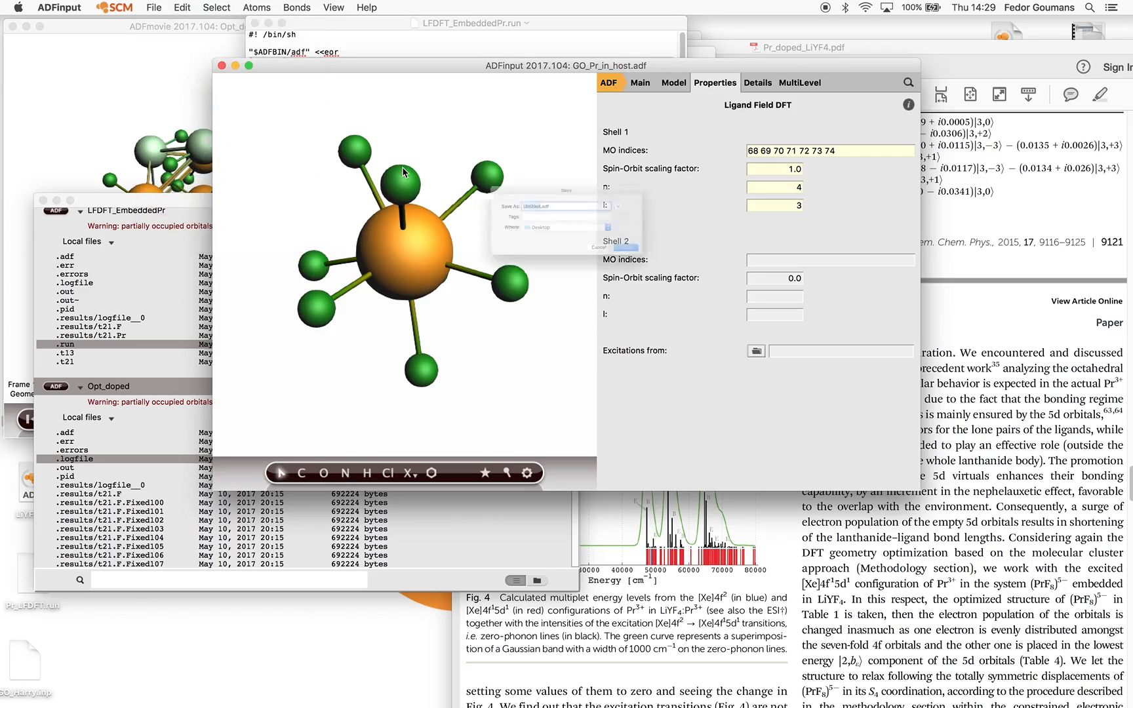
pyautogui.write('f2_')
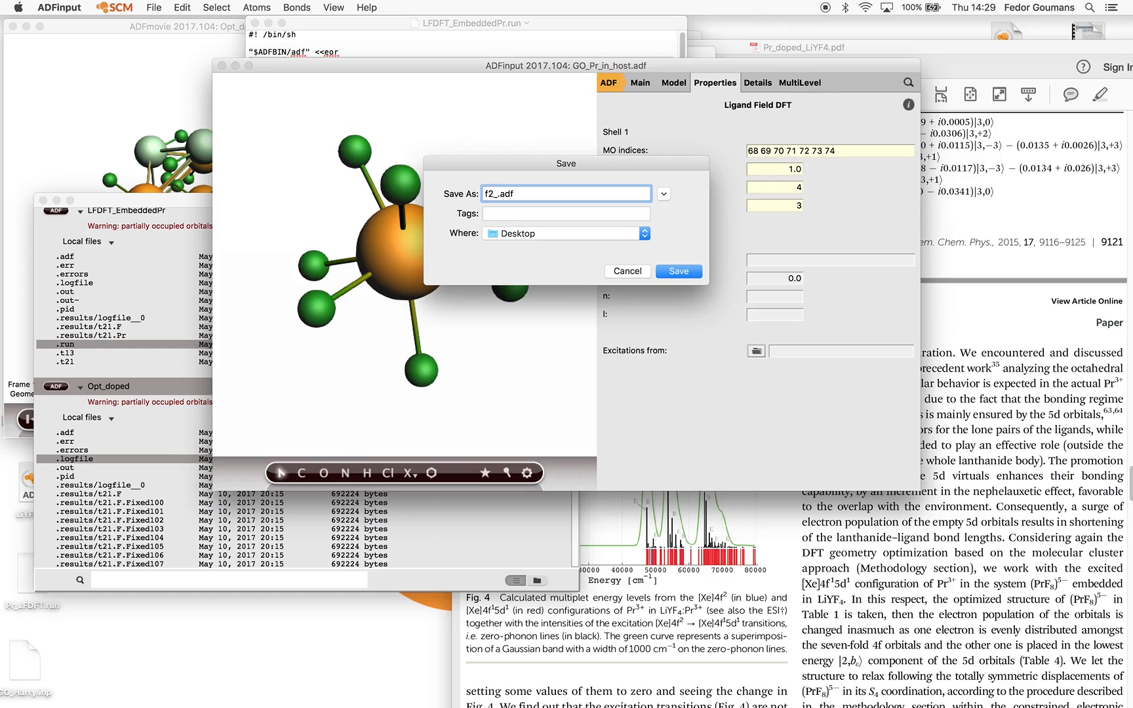
pyautogui.write('LFDFT_inside_host')
pyautogui.press('Return')
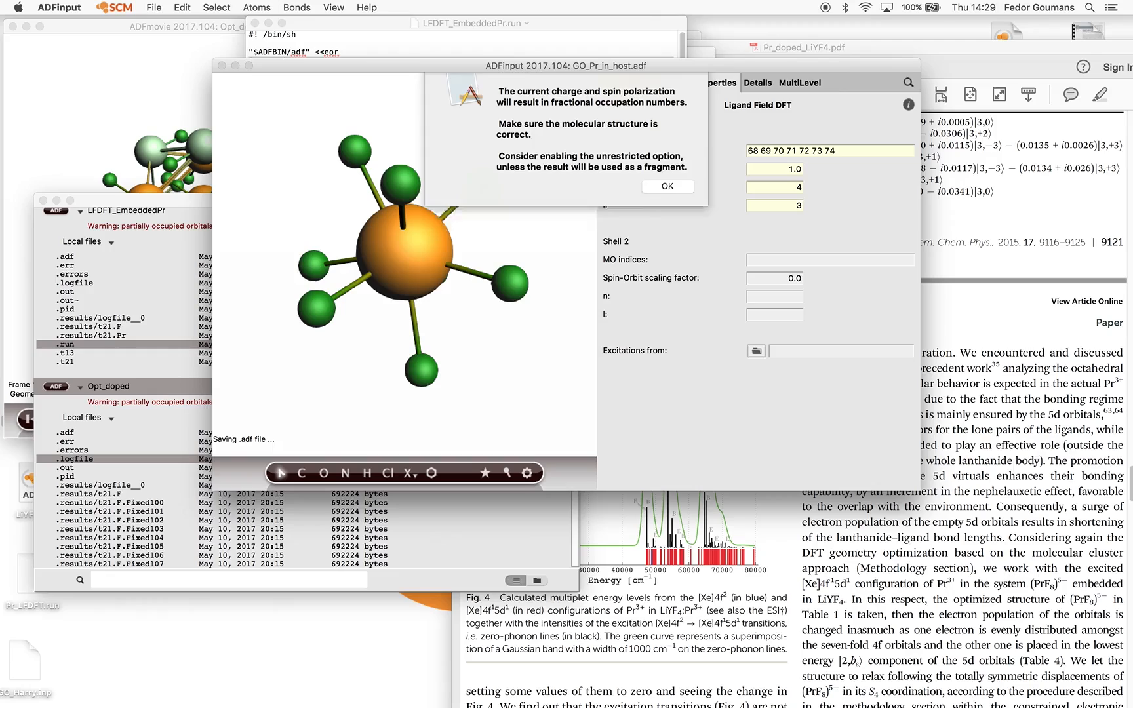
pyautogui.click(665, 207)
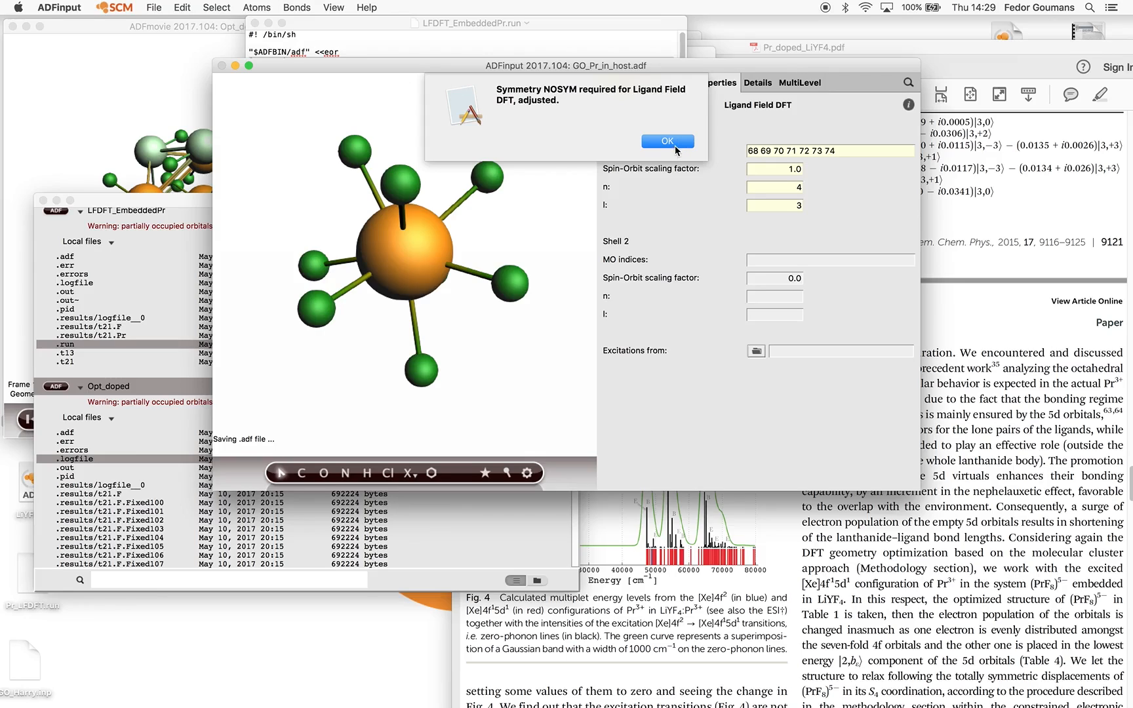
pyautogui.click(677, 145)
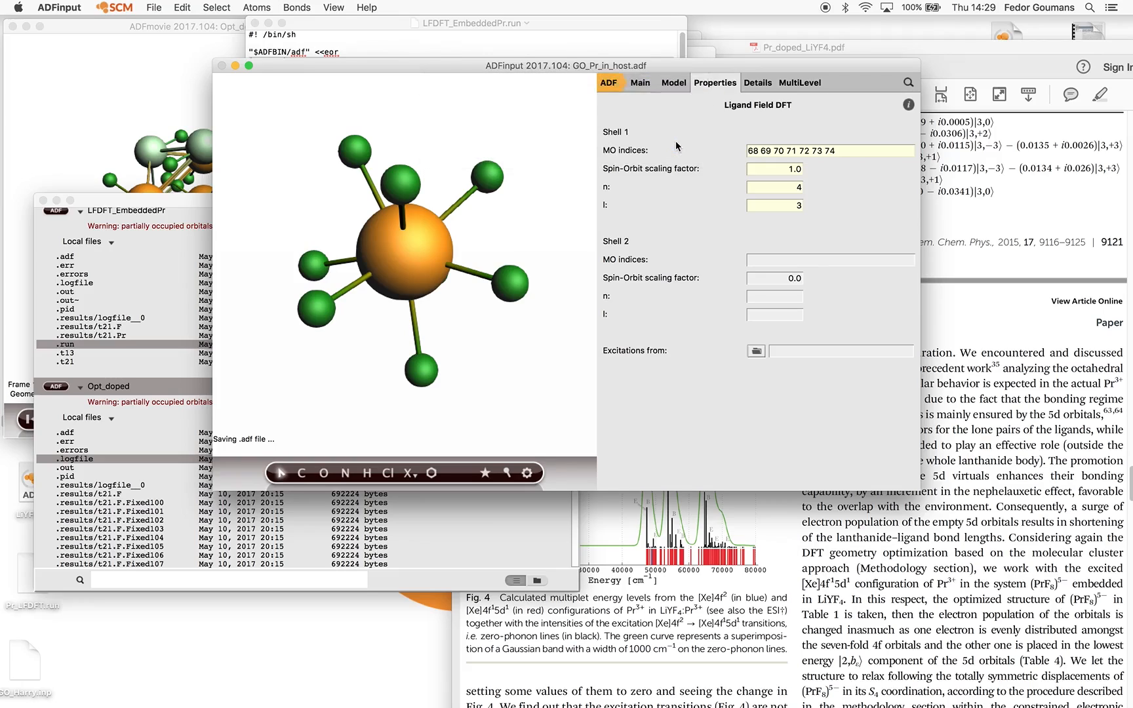
pyautogui.click(680, 205)
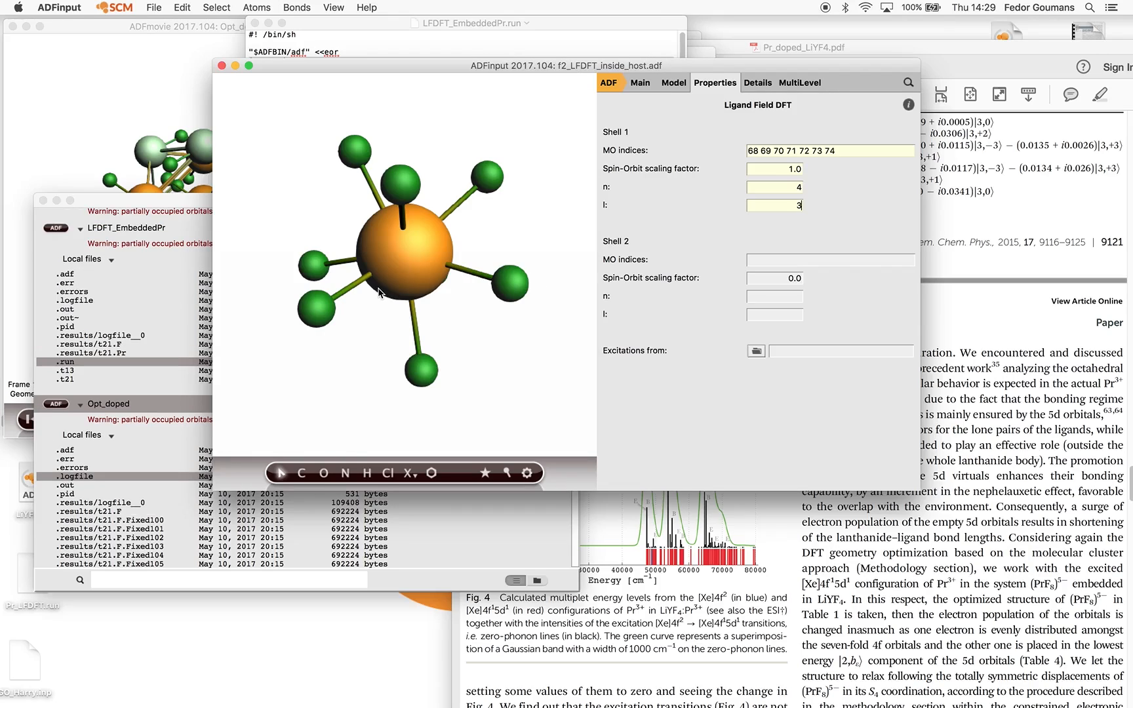
# Switch to ADFjobs and run the f2_LFDFT_inside_host job
pyautogui.click(184, 197)
pyautogui.scroll(5, 308, 317)
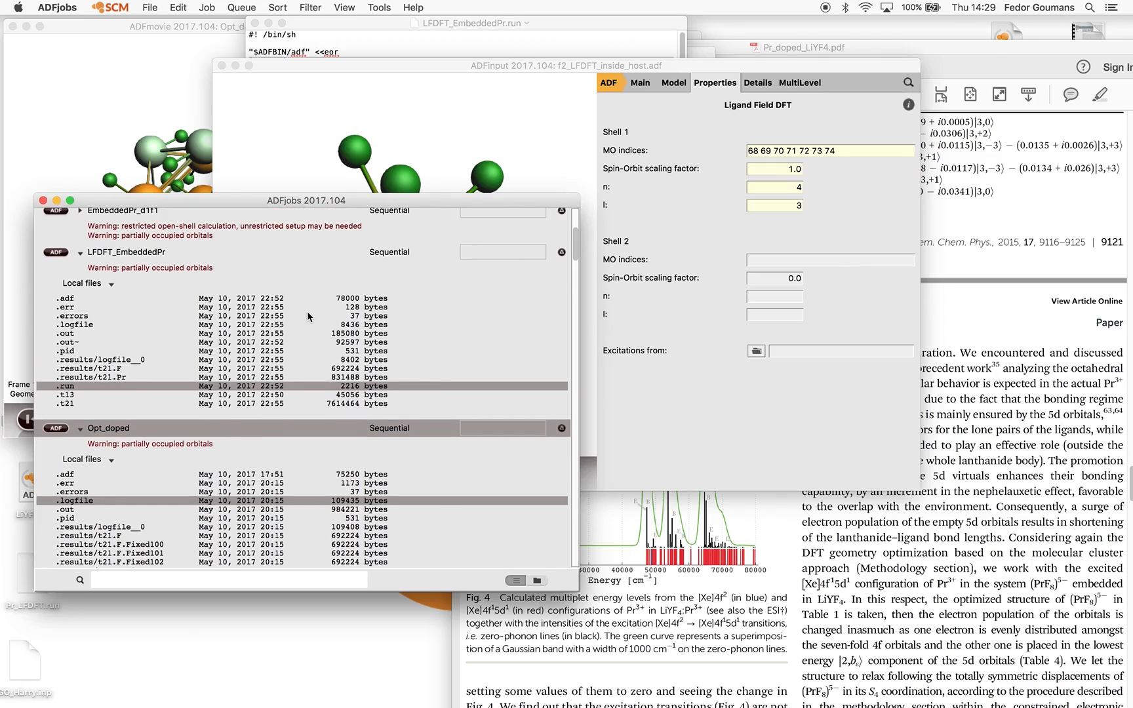
pyautogui.scroll(5, 308, 316)
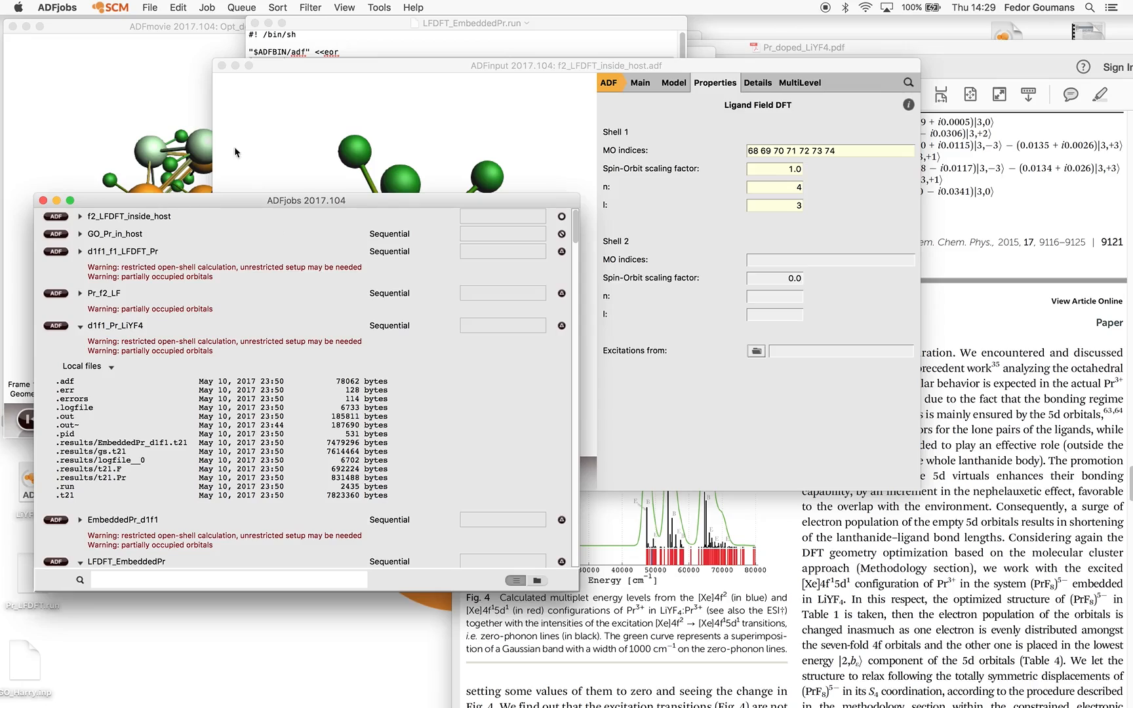
pyautogui.click(125, 217)
pyautogui.click(204, 9)
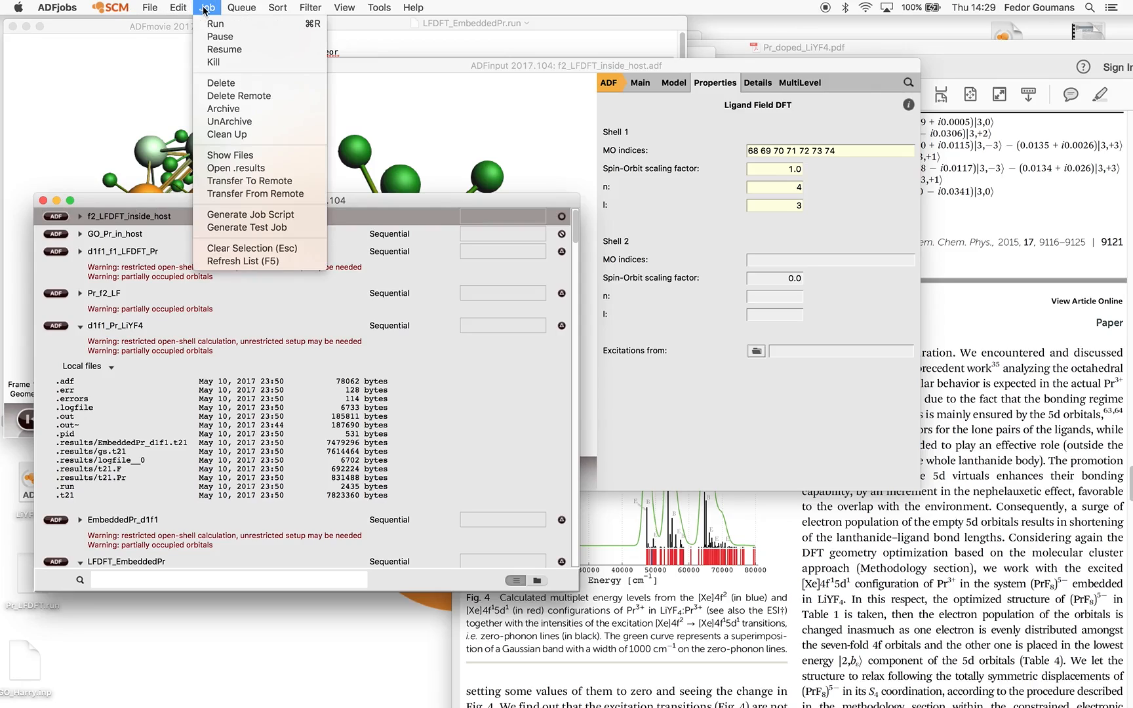
pyautogui.click(212, 22)
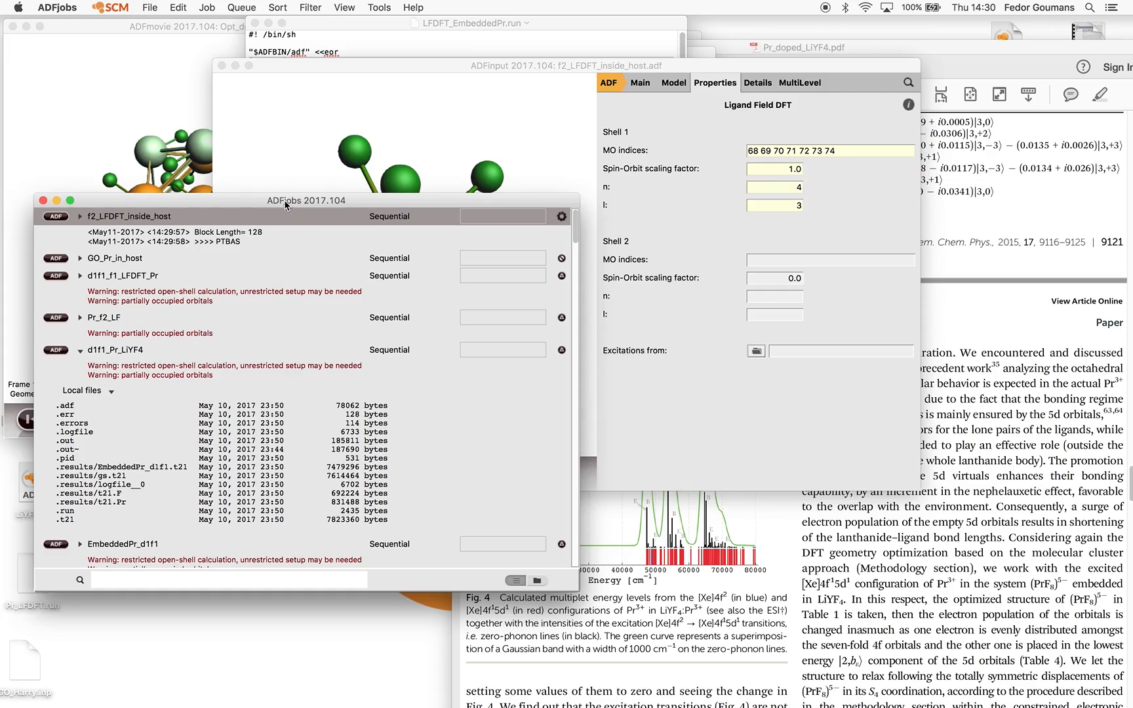
# Reposition the ADFjobs window and check which files the d1f1_Pr_LiYF4 and d1f1_f1_LFDFT_Pr jobs use
pyautogui.moveTo(291, 218); pyautogui.dragTo(281, 411)
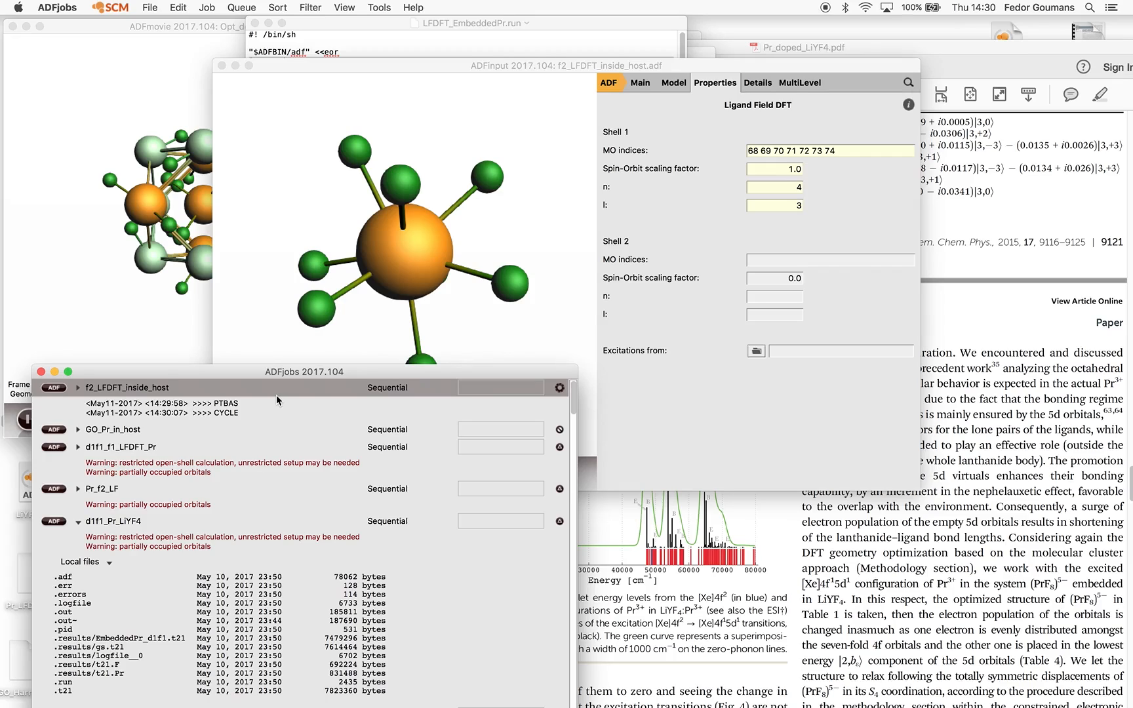
pyautogui.moveTo(265, 379); pyautogui.dragTo(239, 299)
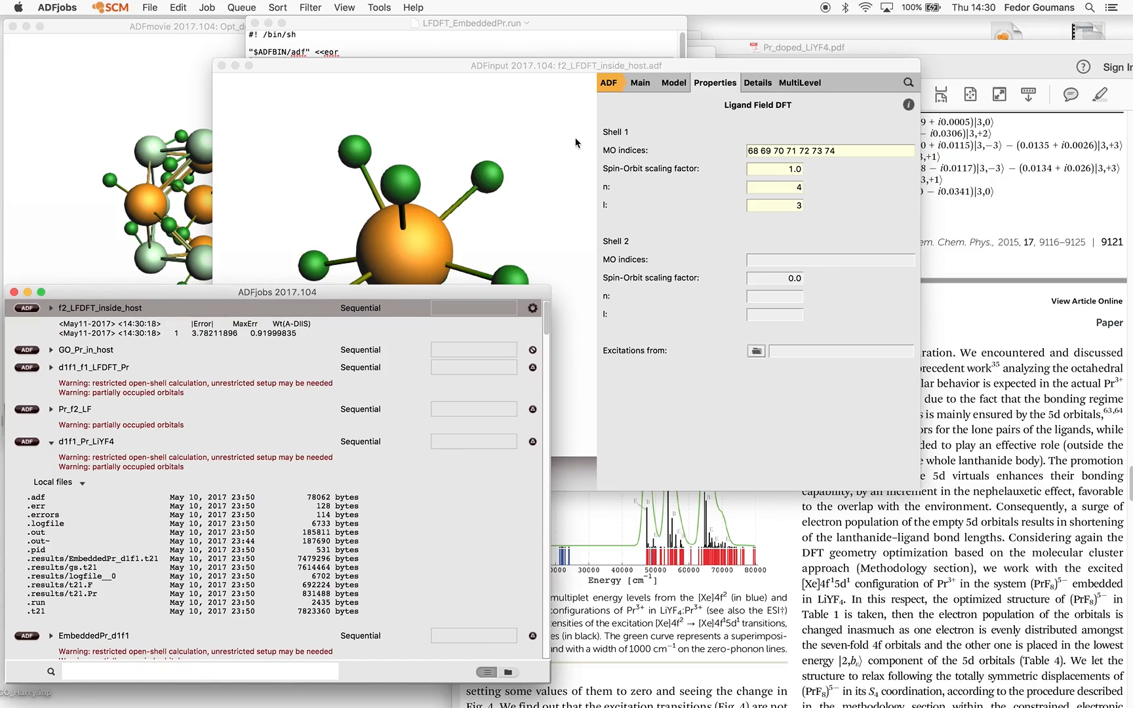
pyautogui.moveTo(271, 293); pyautogui.dragTo(307, 160)
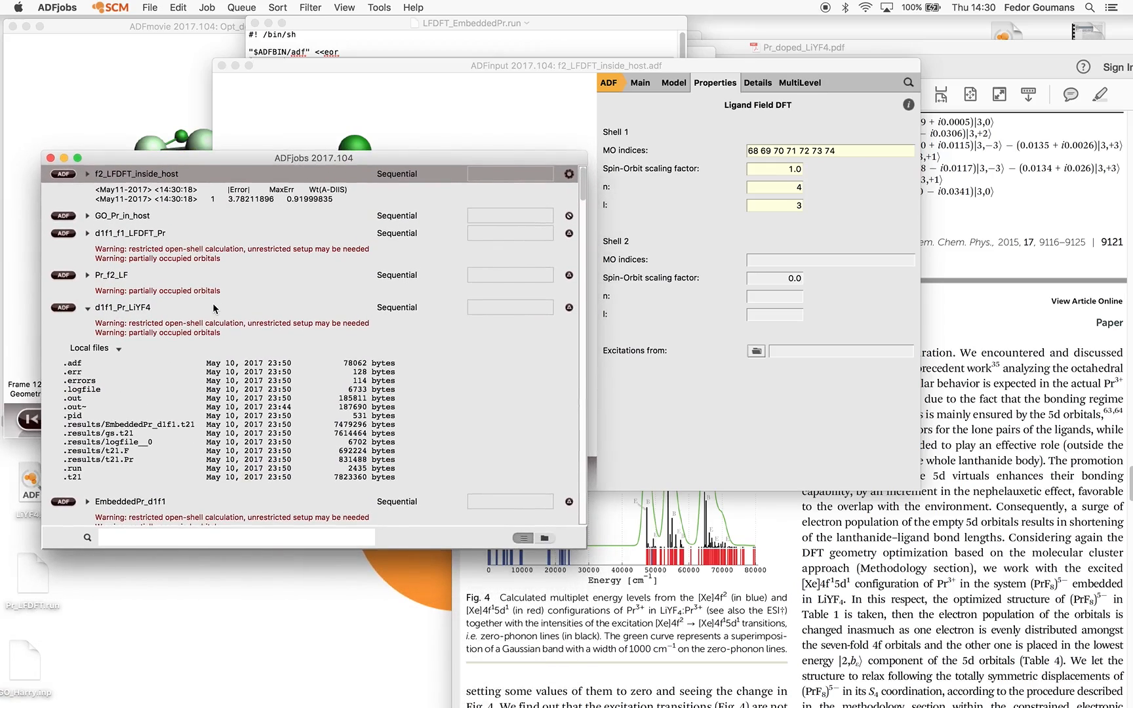
pyautogui.click(129, 306)
pyautogui.click(130, 307)
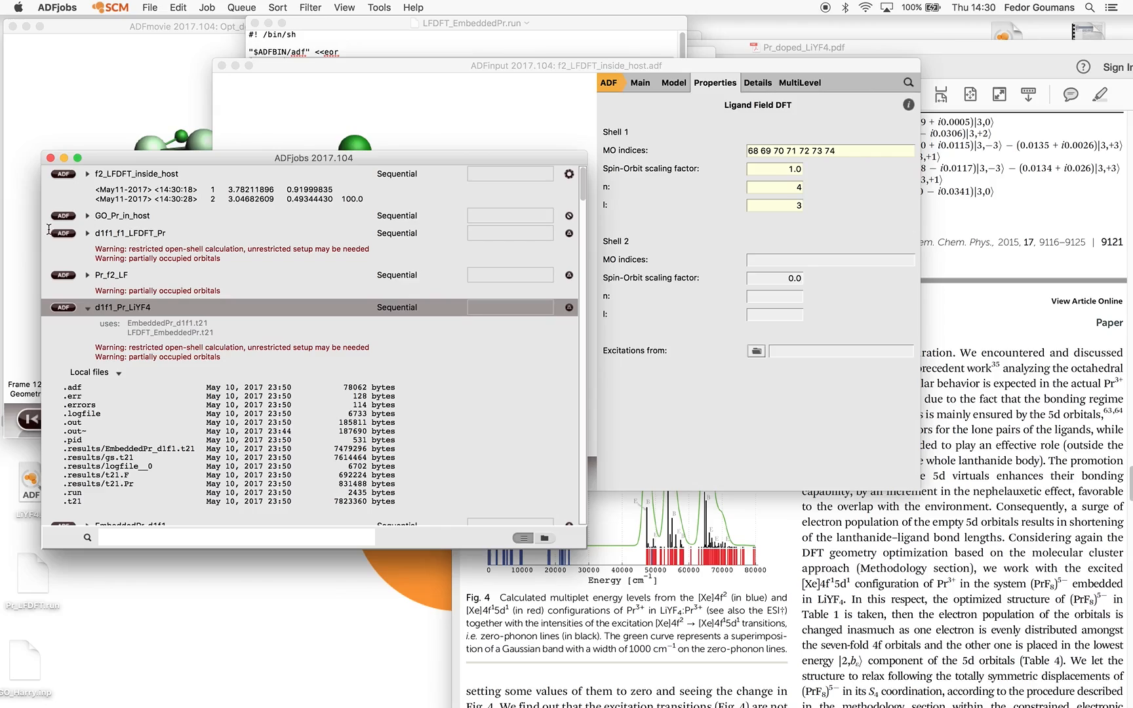
pyautogui.click(174, 234)
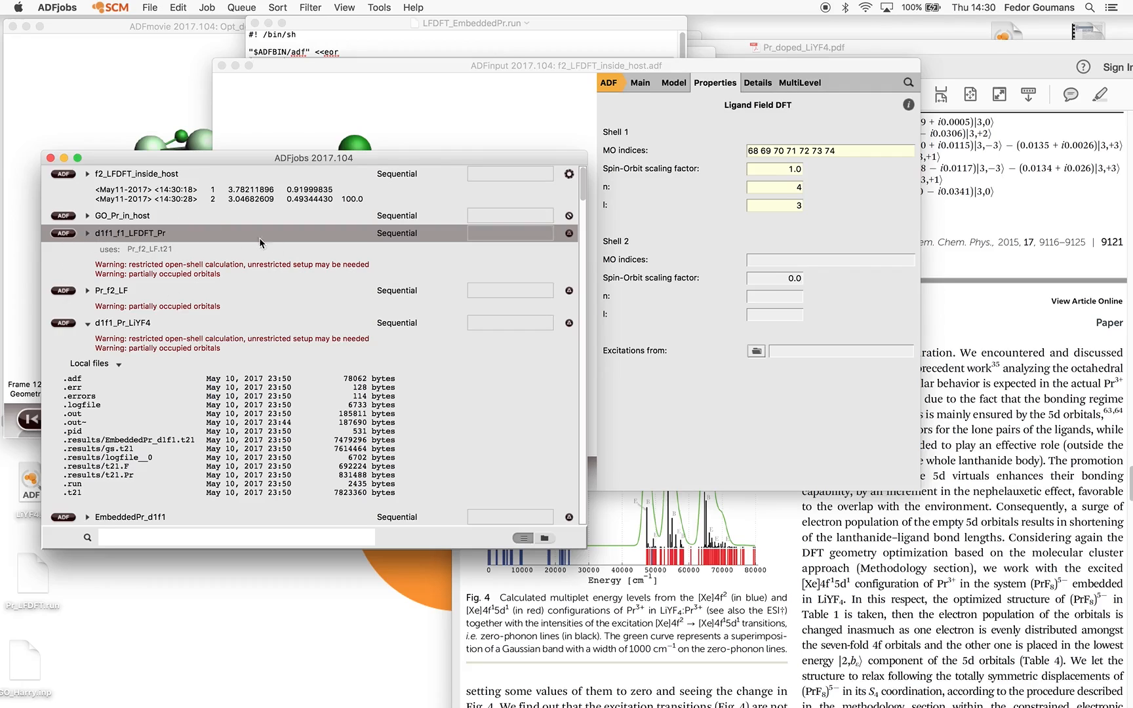
pyautogui.moveTo(385, 164); pyautogui.dragTo(379, 304)
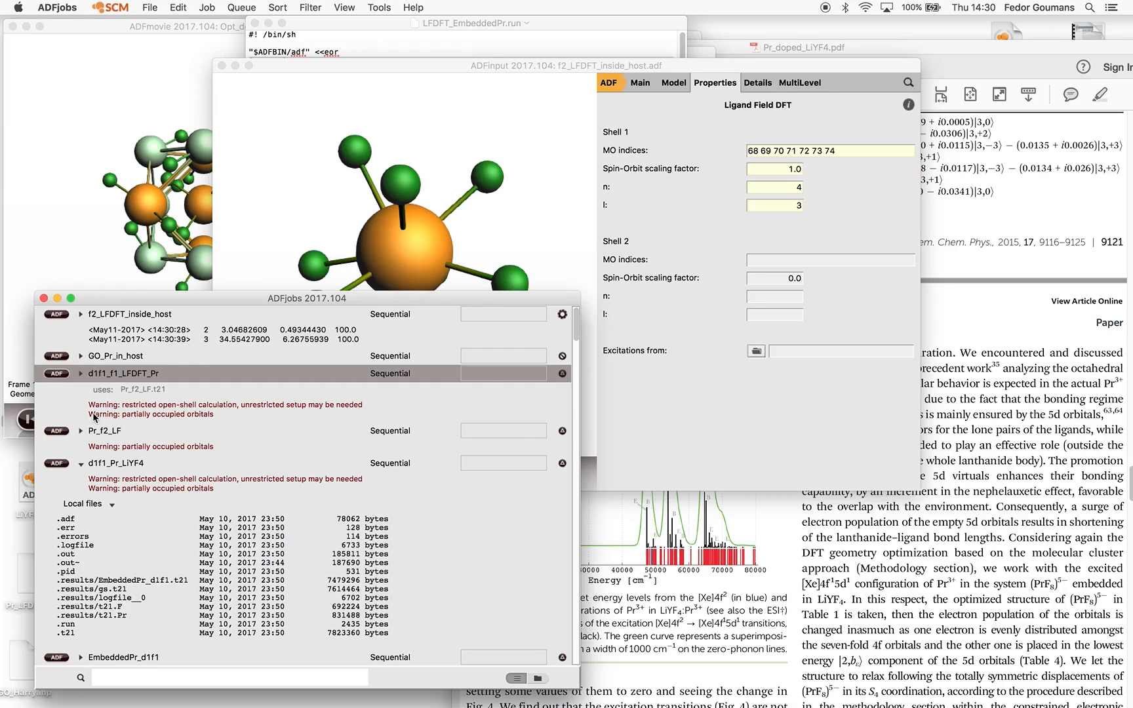
# Open the .run file of the d1f1_f1_LFDFT_Pr job and review its occupations, lfdft and lfdft_tdm blocks
pyautogui.click(82, 374)
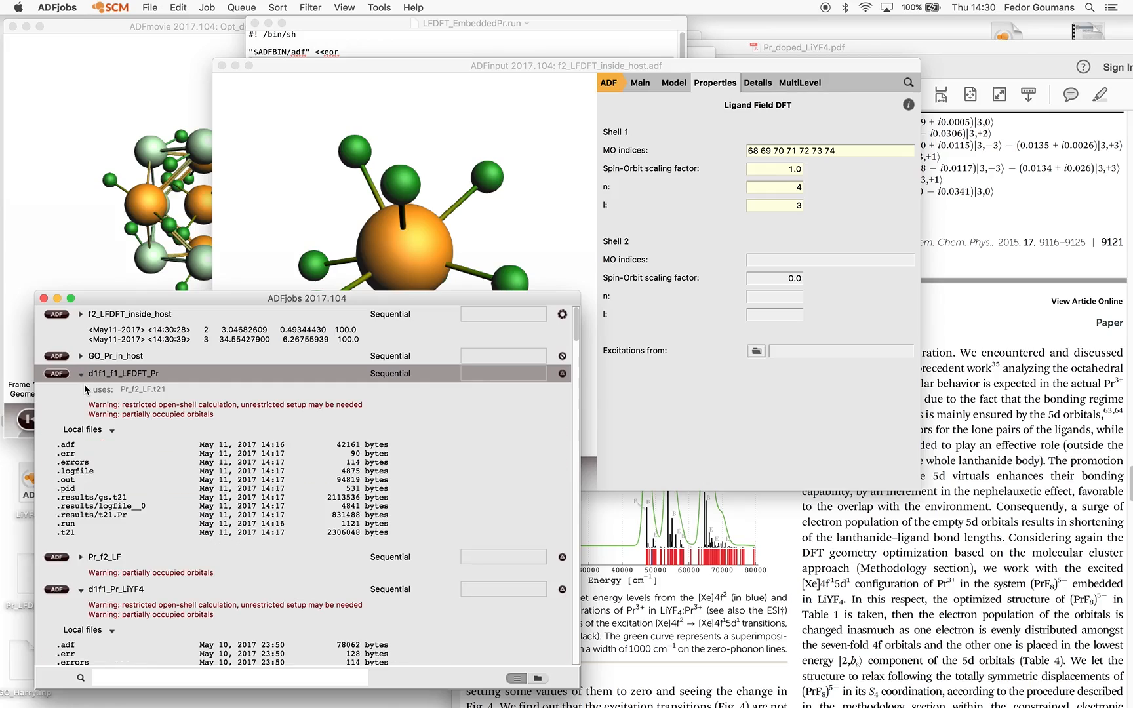
pyautogui.doubleClick(79, 524)
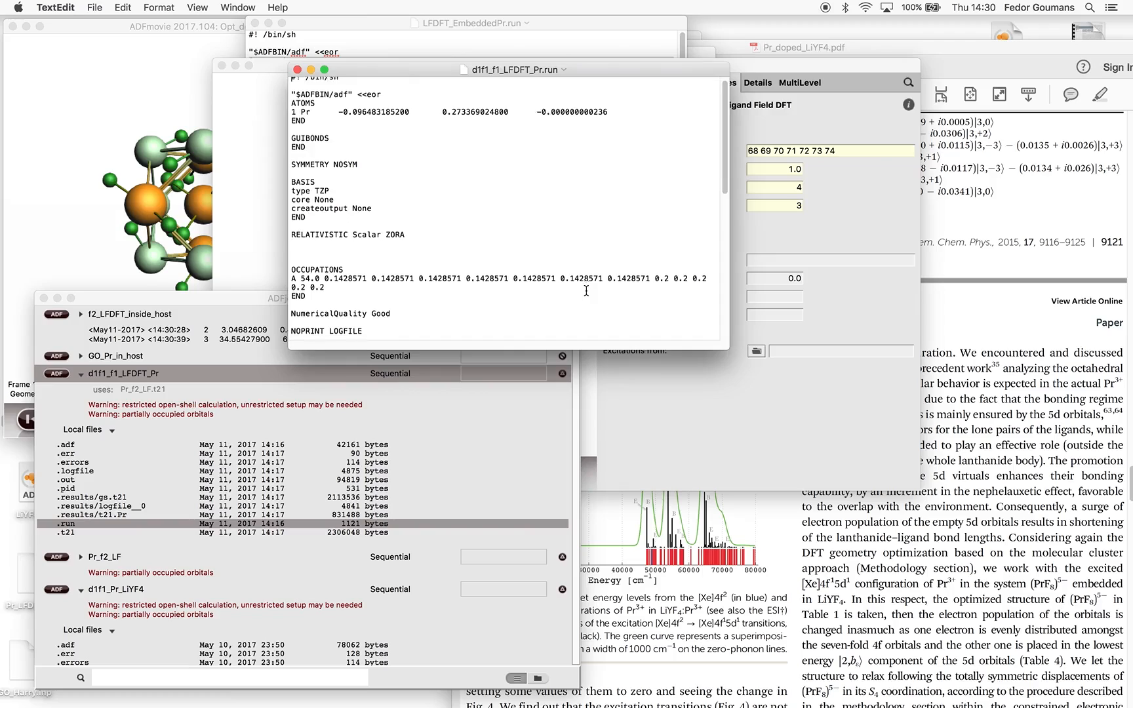
pyautogui.scroll(-10, 586, 290)
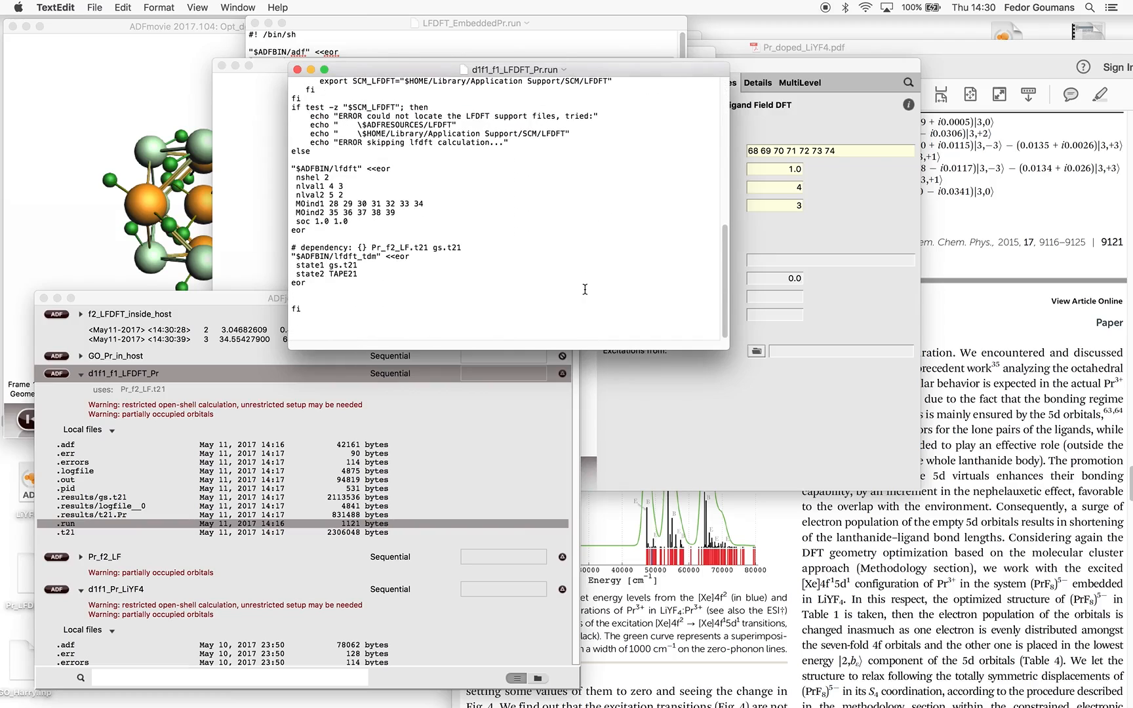
pyautogui.scroll(1, 584, 289)
pyautogui.scroll(8, 584, 289)
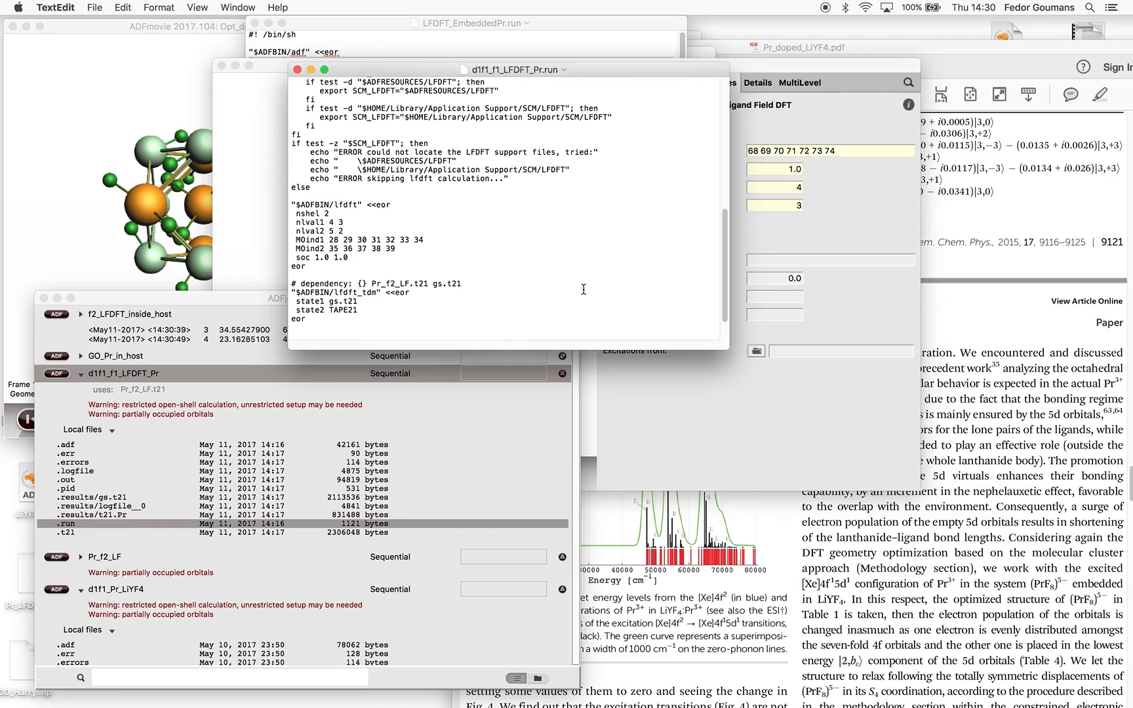
pyautogui.scroll(3, 584, 289)
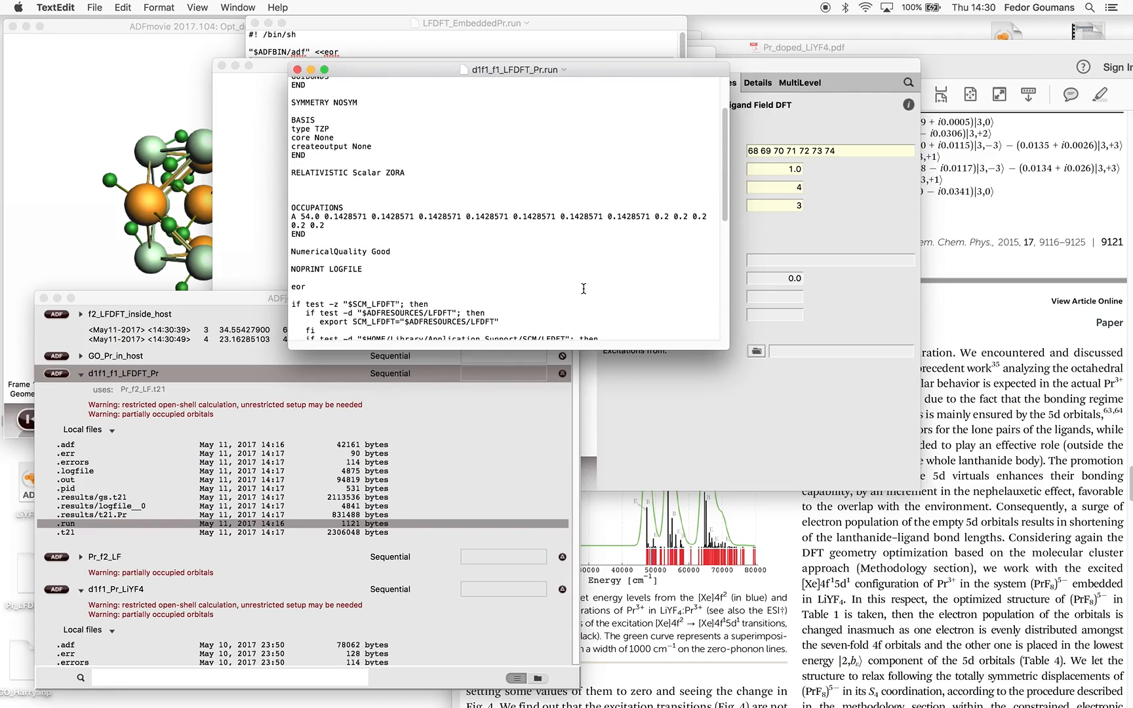
# Close the d1f1_f1_LFDFT_Pr and LFDFT_EmbeddedPr run files and return to ADFjobs
pyautogui.click(297, 69)
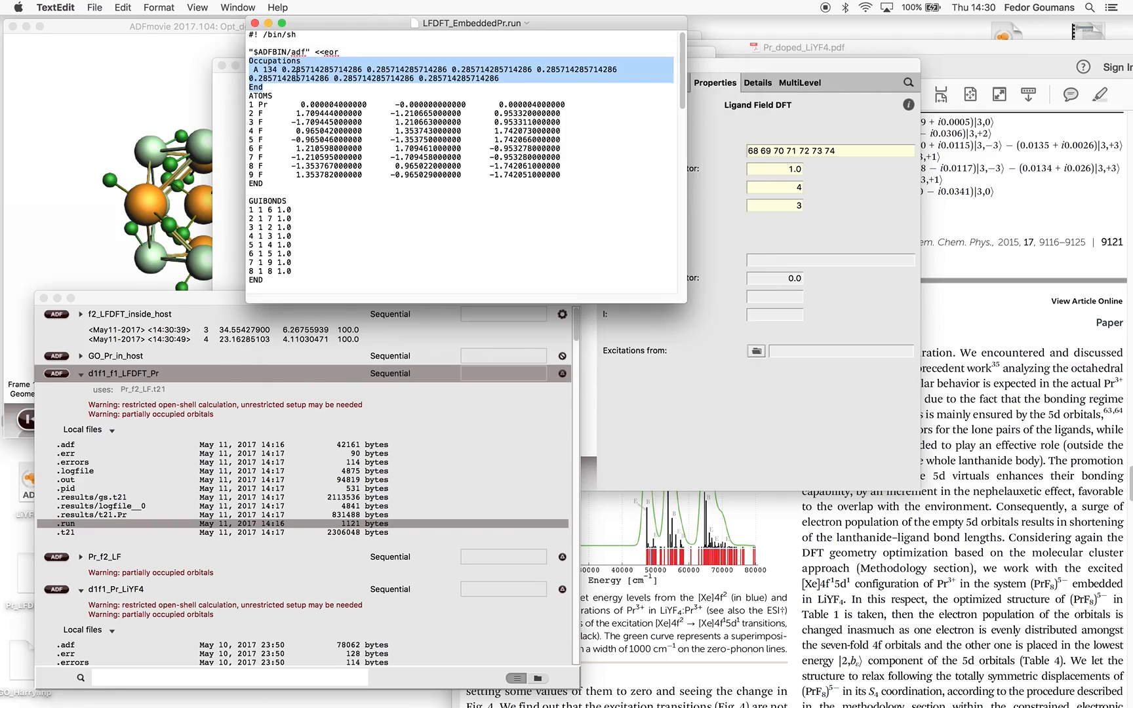
pyautogui.click(255, 23)
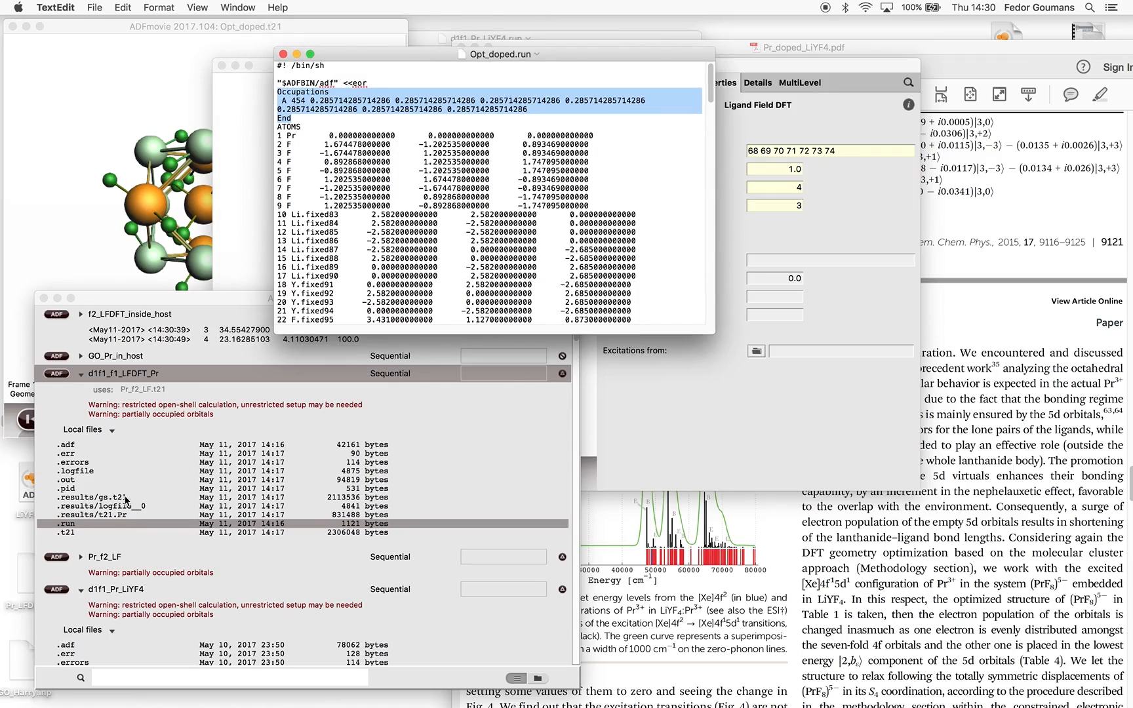
pyautogui.click(131, 303)
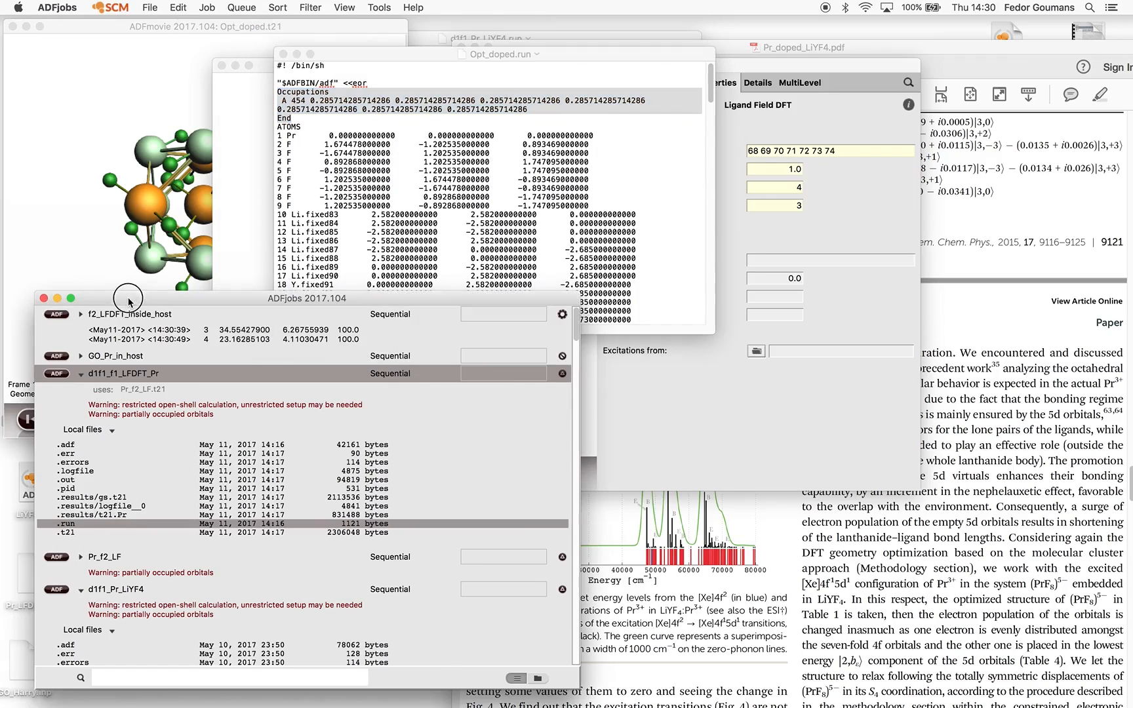
# Reposition the ADFjobs window and open the .run file of the d1f1_Pr_LiYF4 job
pyautogui.moveTo(131, 303); pyautogui.dragTo(132, 180)
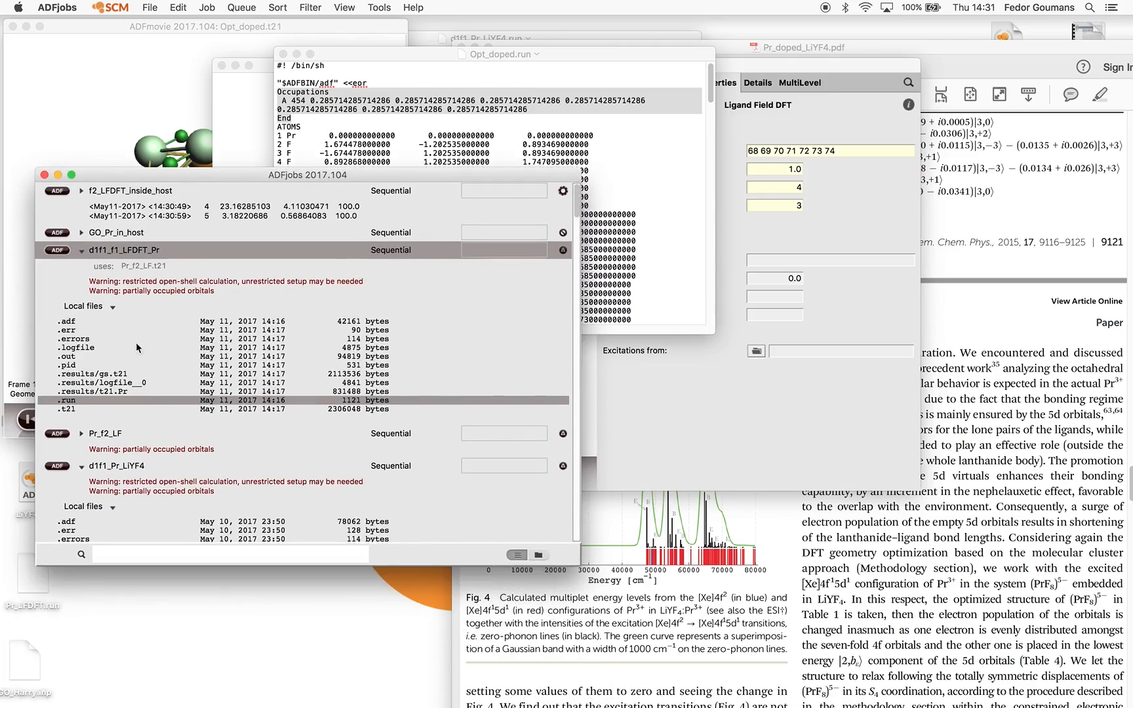
pyautogui.click(184, 486)
pyautogui.moveTo(228, 173); pyautogui.dragTo(247, 22)
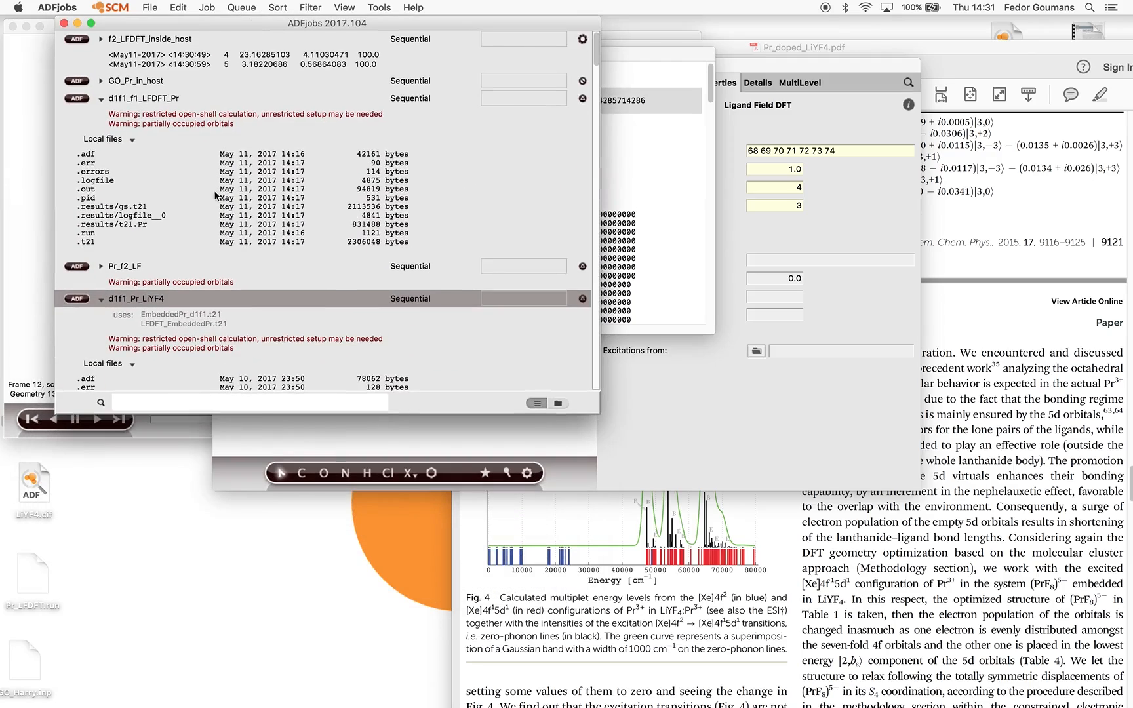
pyautogui.scroll(-5, 153, 335)
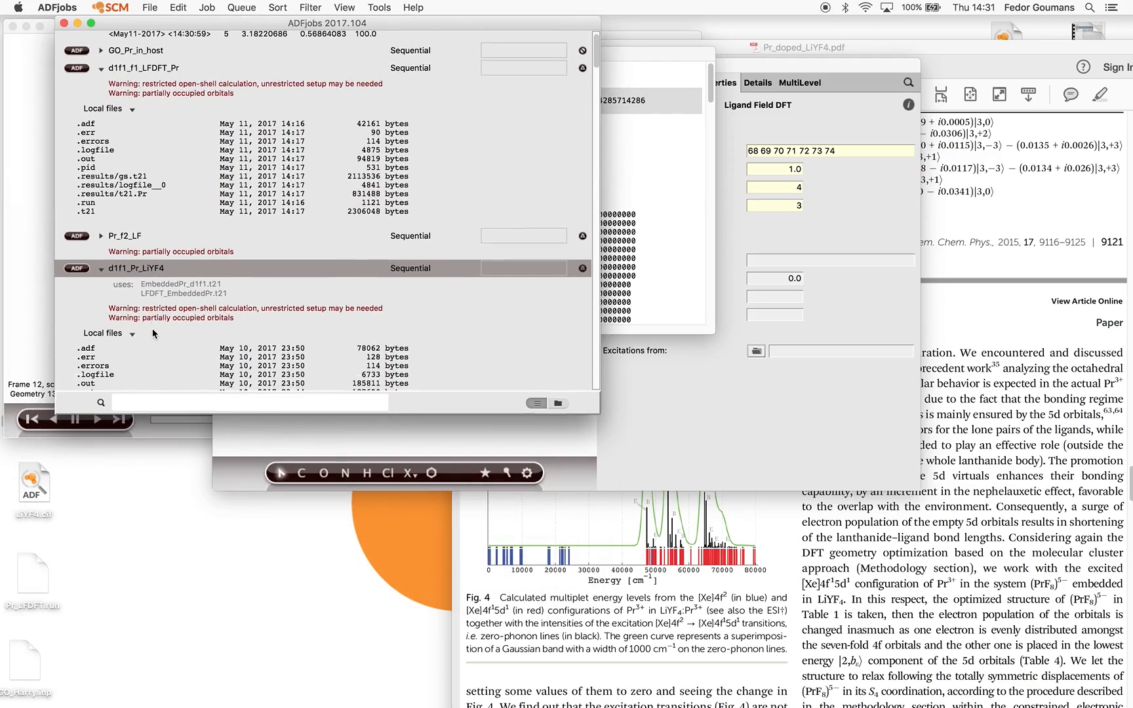
pyautogui.scroll(-6, 97, 339)
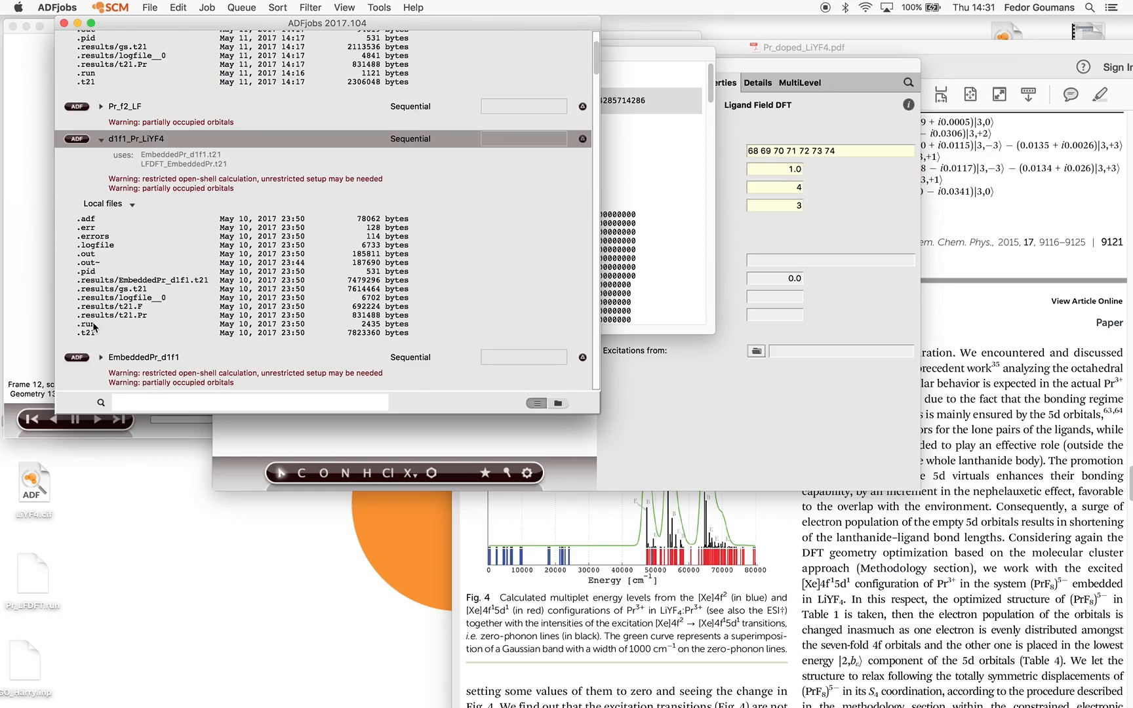
pyautogui.doubleClick(93, 324)
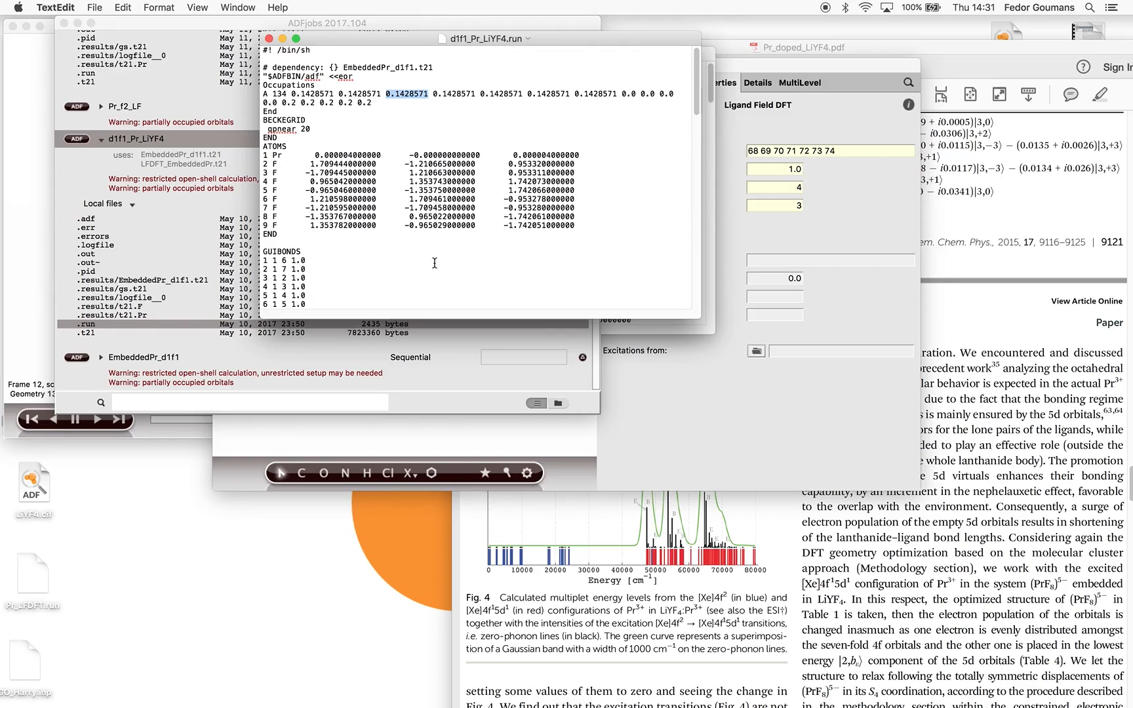
# Examine the Occupations block of d1f1_Pr_LiYF4.run, covering the fractional 4f and 5d orbital occupations
pyautogui.click(435, 262)
pyautogui.moveTo(273, 94); pyautogui.dragTo(286, 93)
pyautogui.click(293, 93)
pyautogui.moveTo(293, 94); pyautogui.dragTo(617, 93)
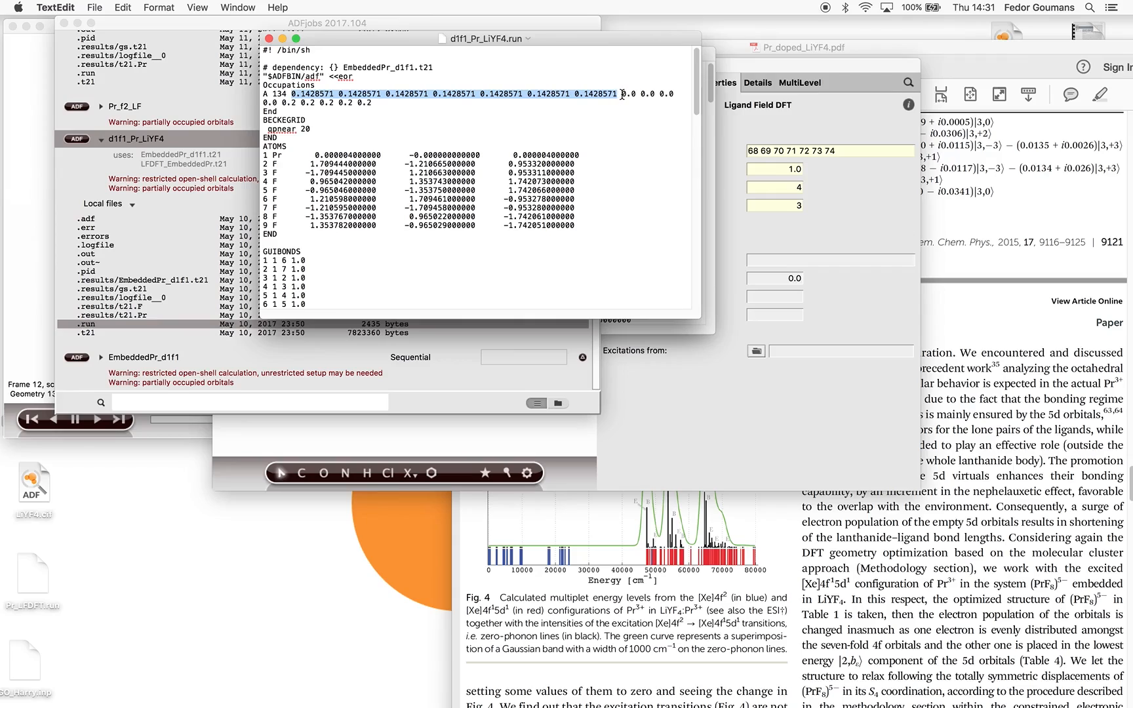
pyautogui.moveTo(625, 94); pyautogui.dragTo(372, 102)
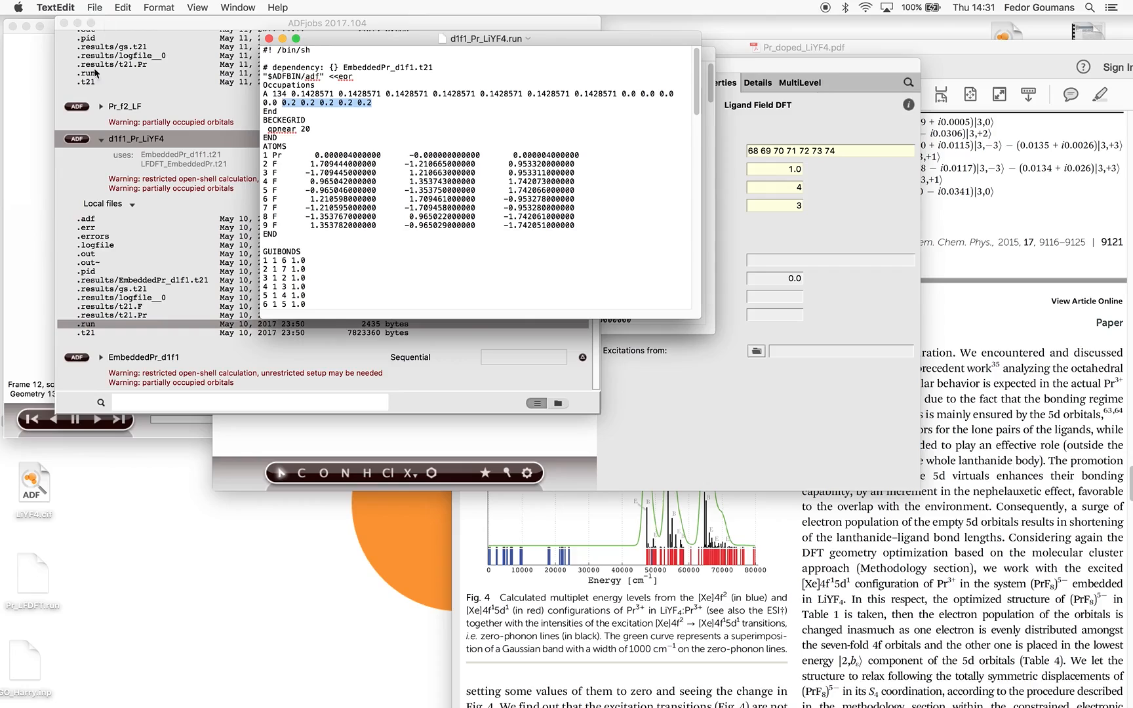
# Return to ADFjobs, inspect the composition of the 5d-like and nearby unoccupied orbitals in the d1f1_Pr_LiYF4 level diagram, and close it
pyautogui.click(155, 26)
pyautogui.click(115, 9)
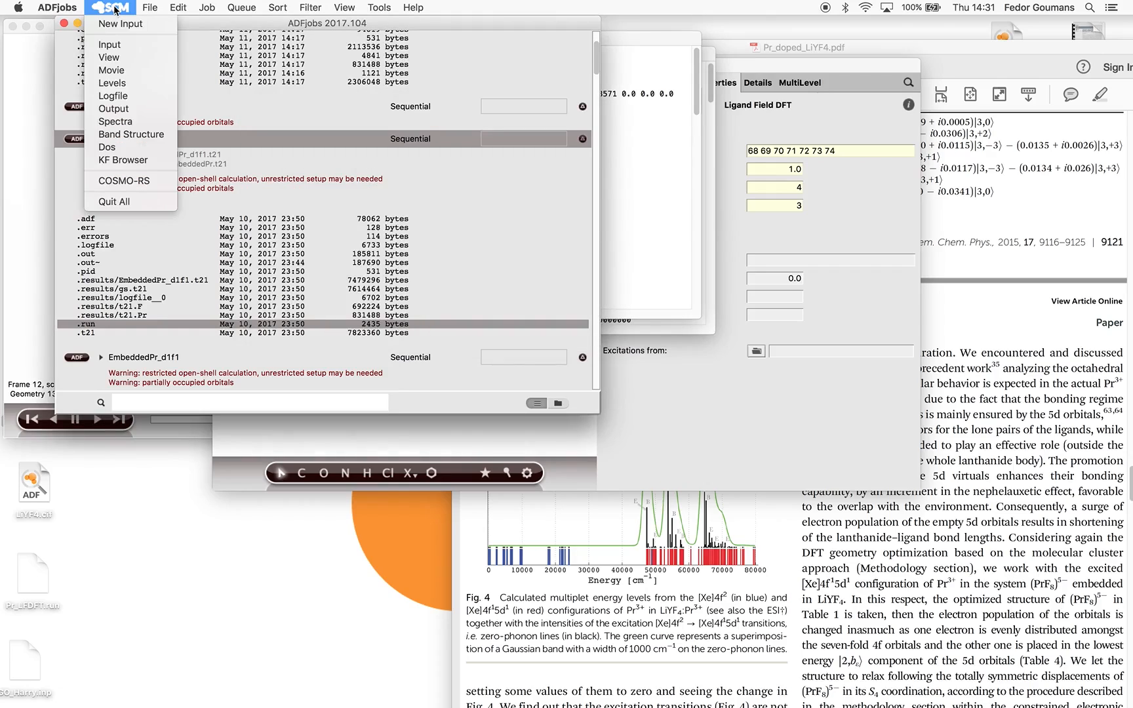
pyautogui.click(134, 83)
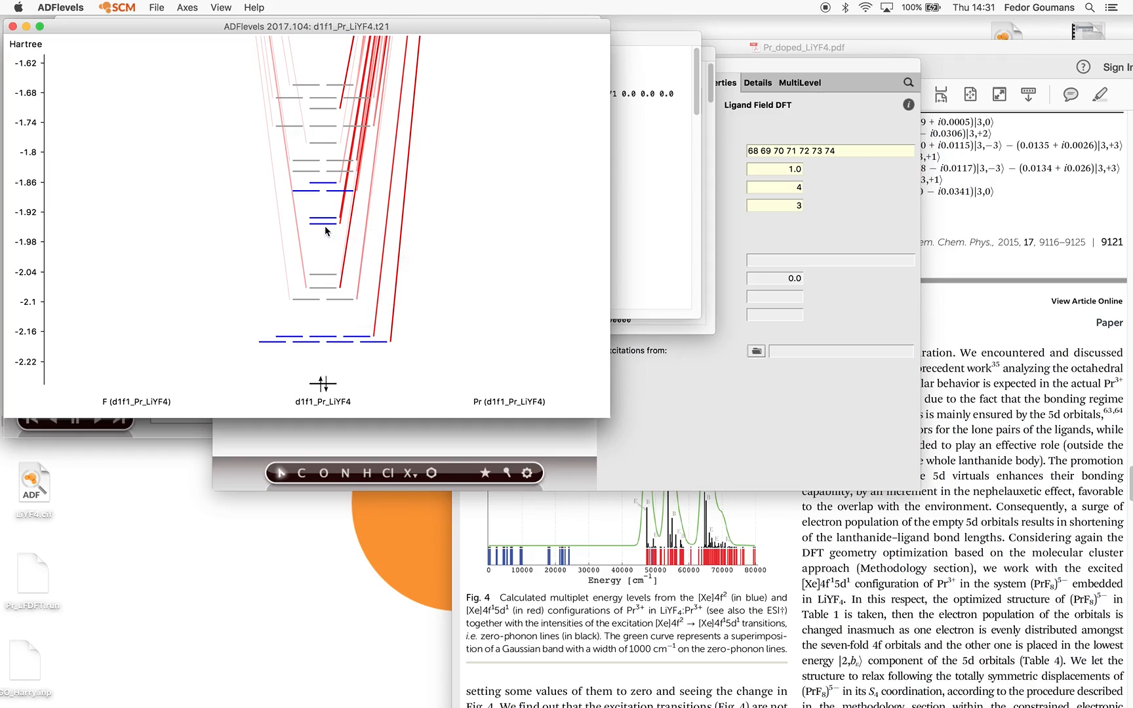
pyautogui.moveTo(323, 225)
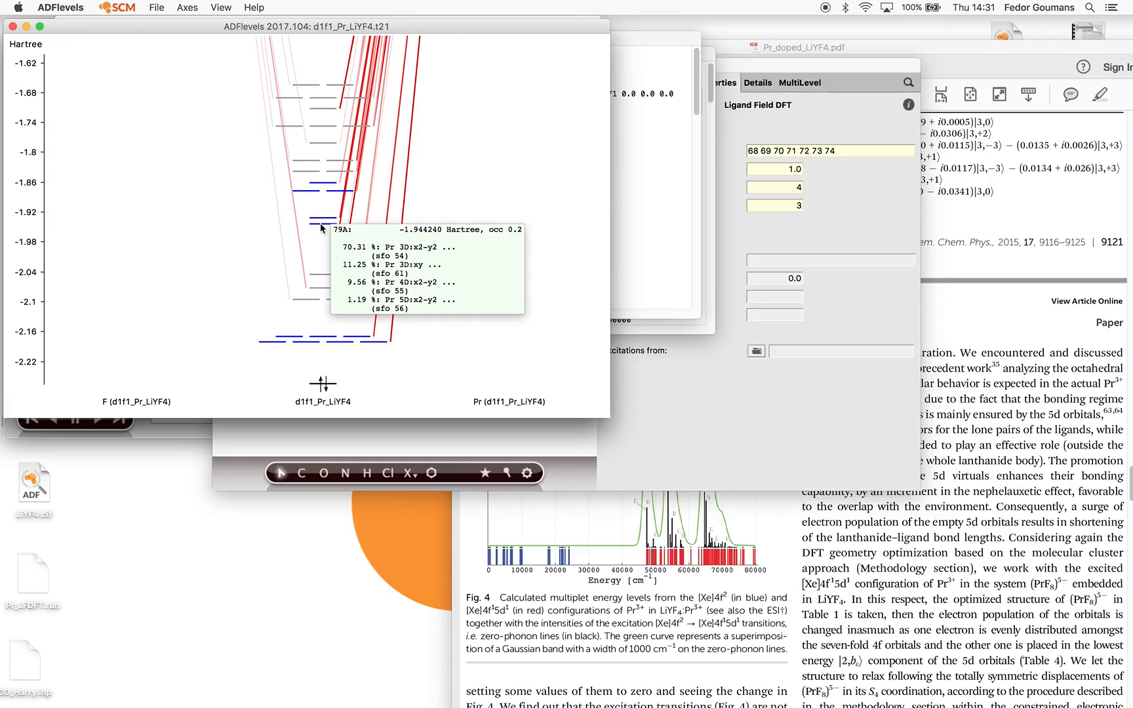
pyautogui.moveTo(325, 275)
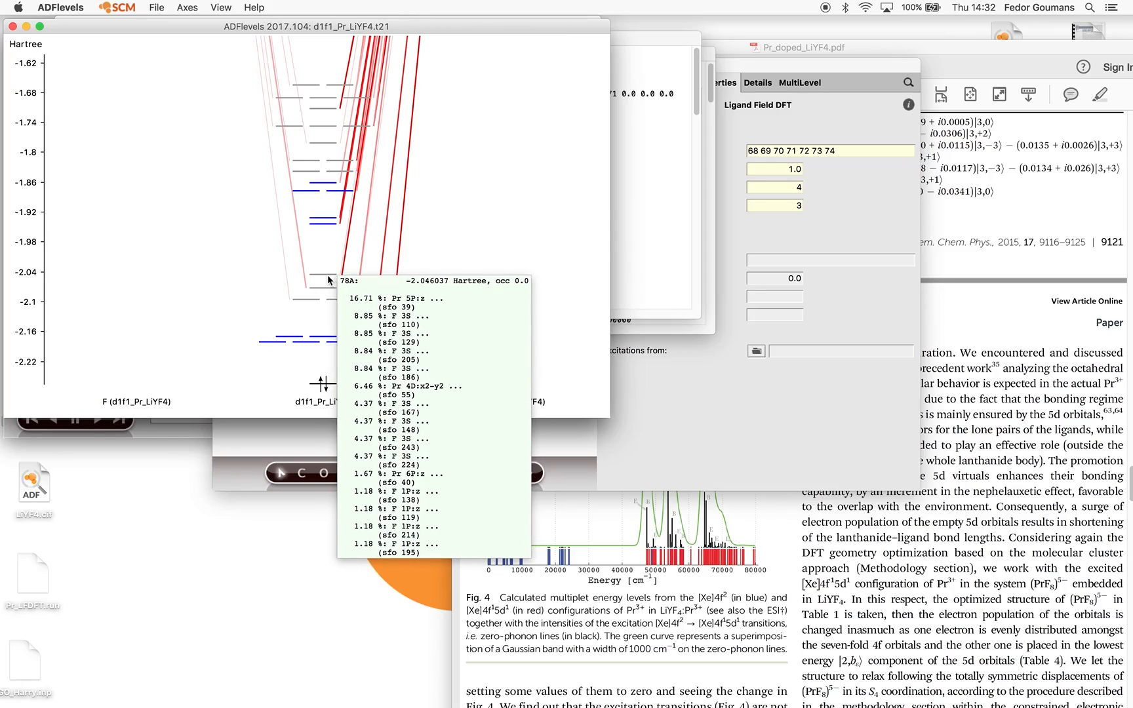
pyautogui.moveTo(338, 301)
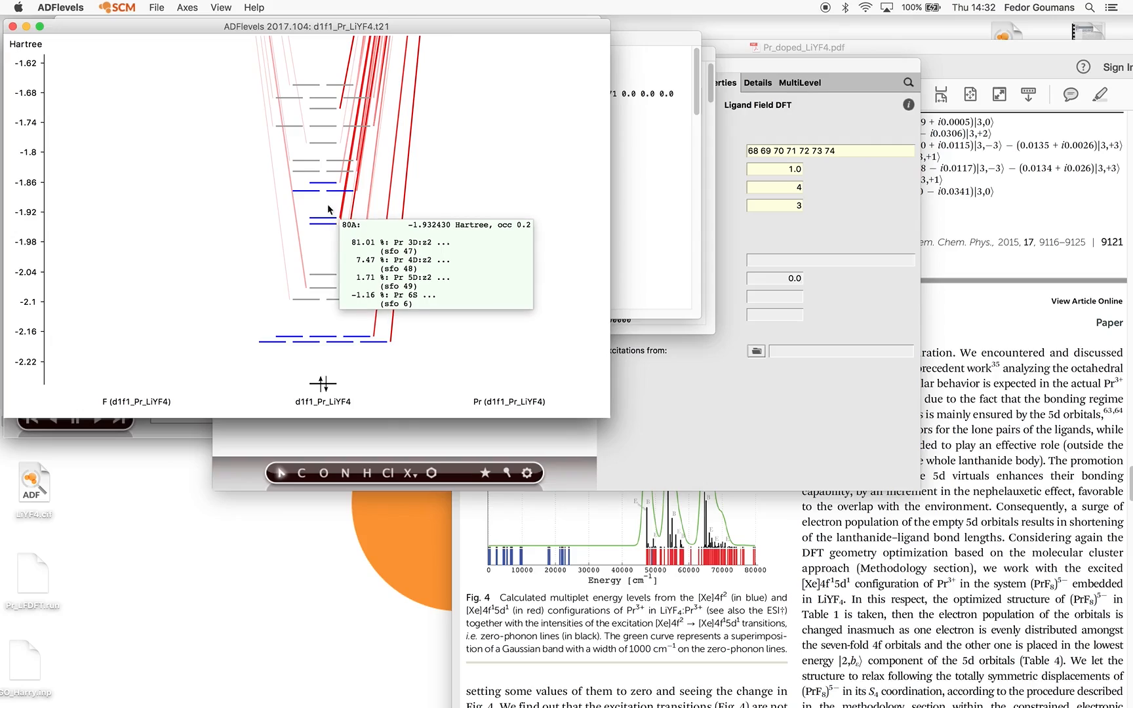
pyautogui.click(13, 27)
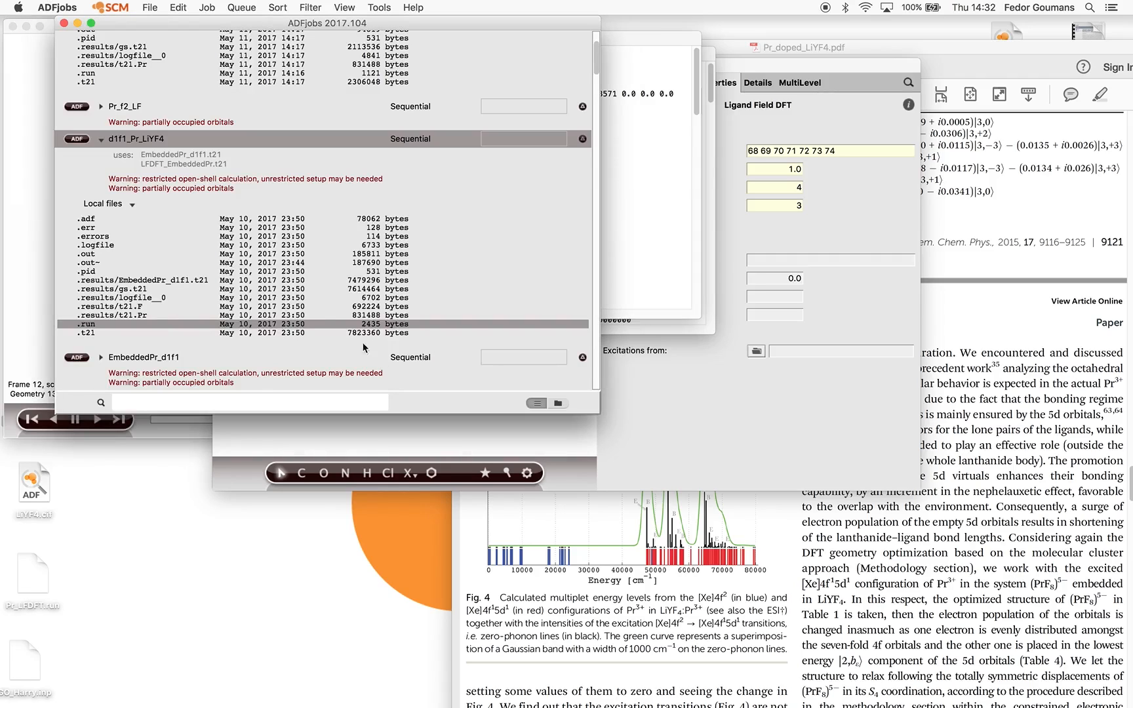
pyautogui.click(131, 8)
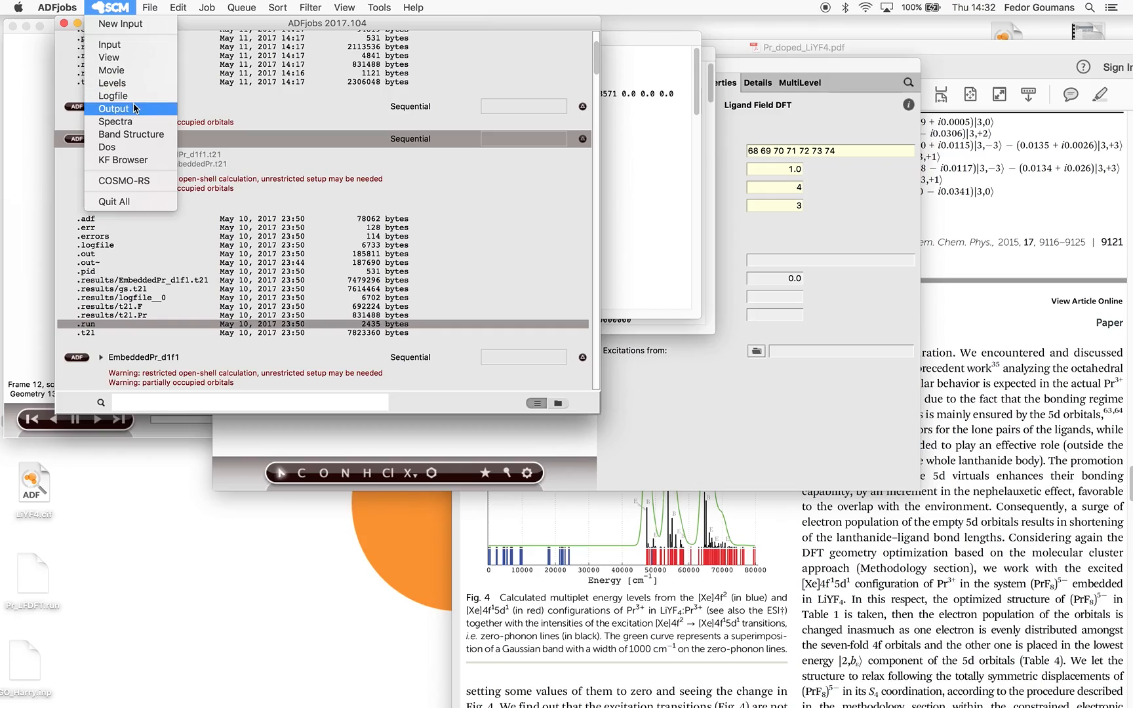
pyautogui.moveTo(256, 9)
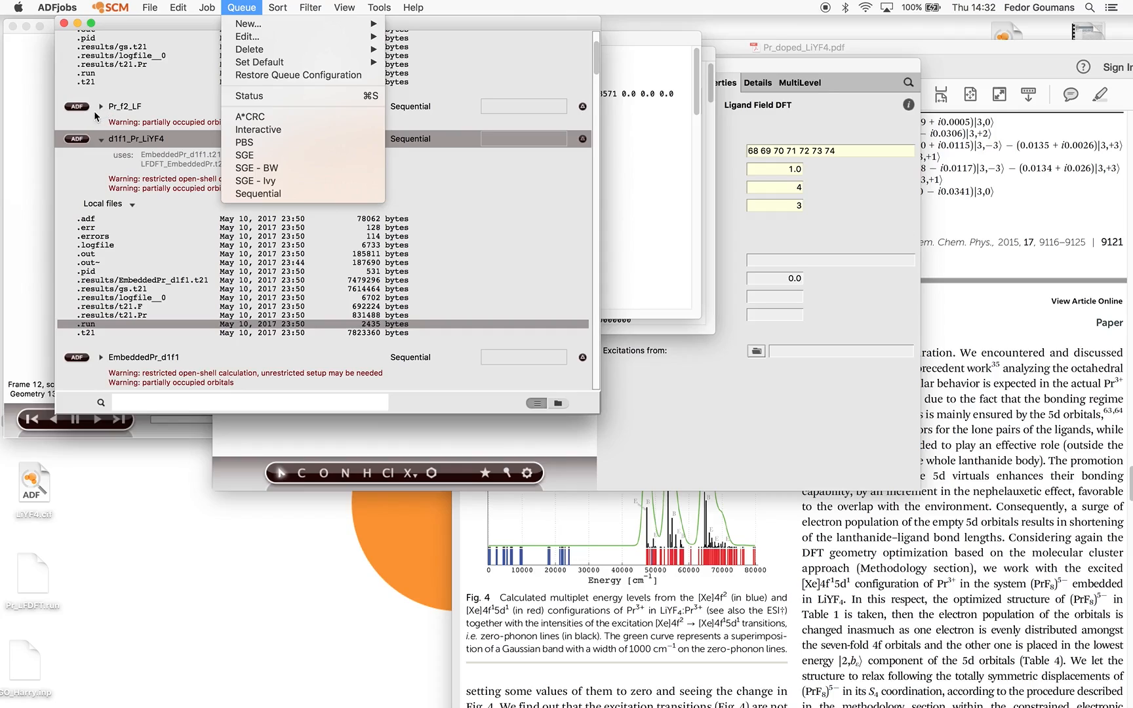
pyautogui.click(147, 21)
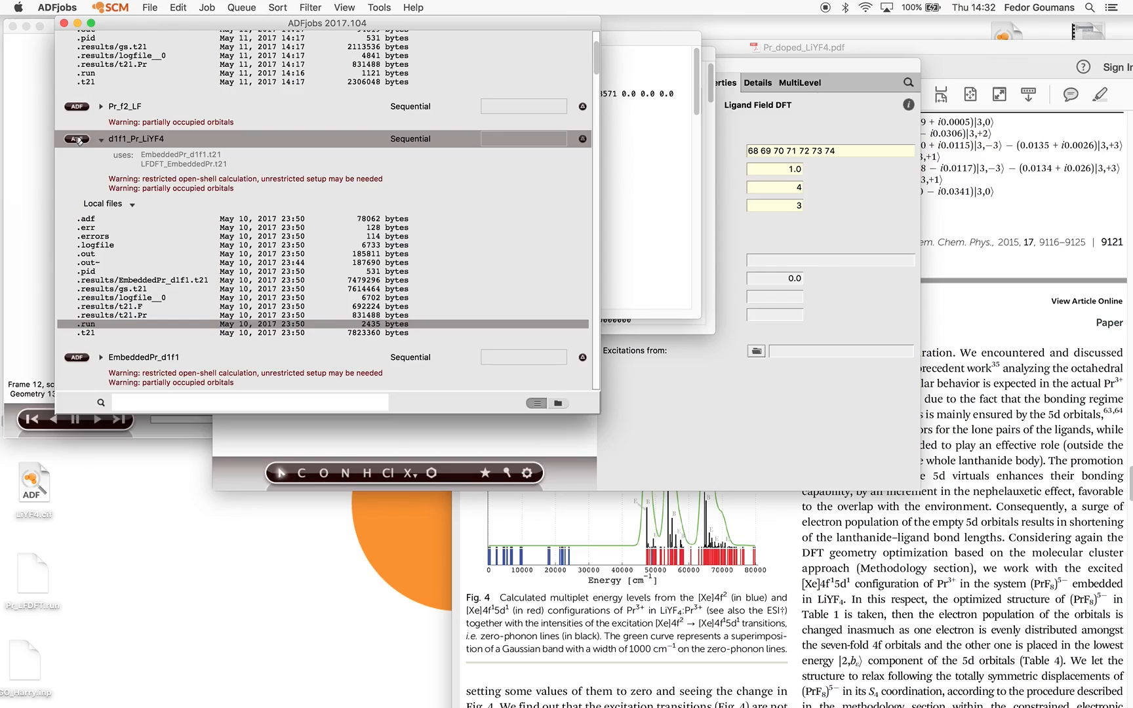
# Open the spectra of the d1f1_Pr_LiYF4 job and display the Ligand Field DFT excitations
pyautogui.click(119, 8)
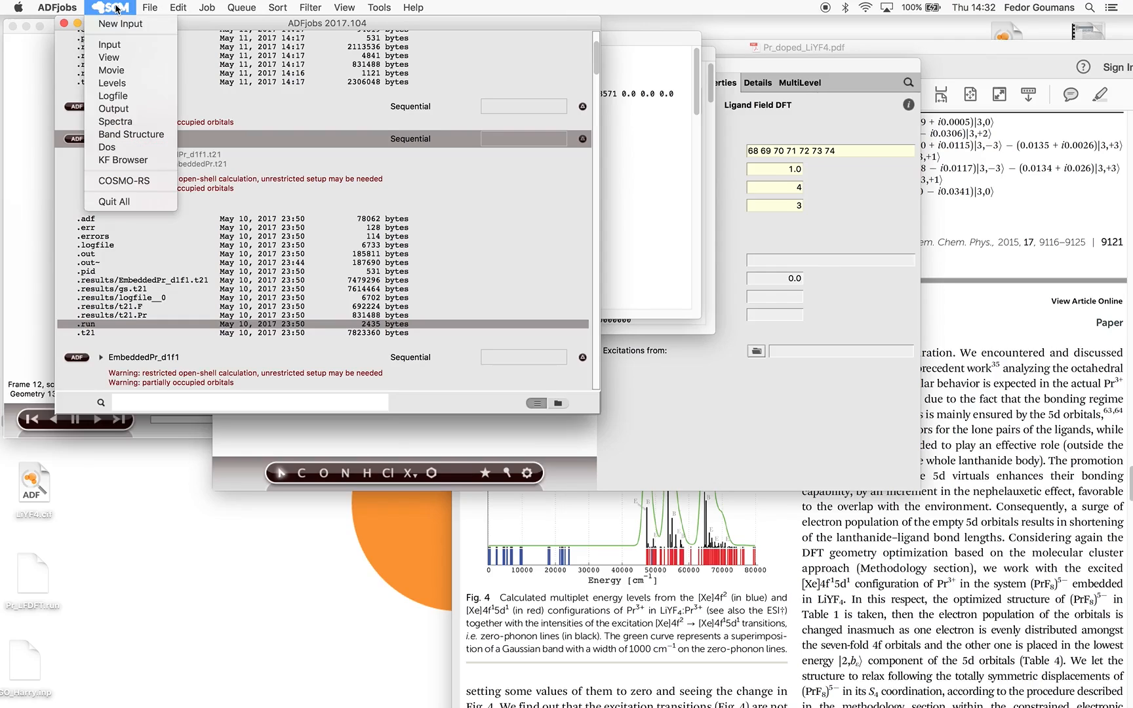
pyautogui.click(128, 121)
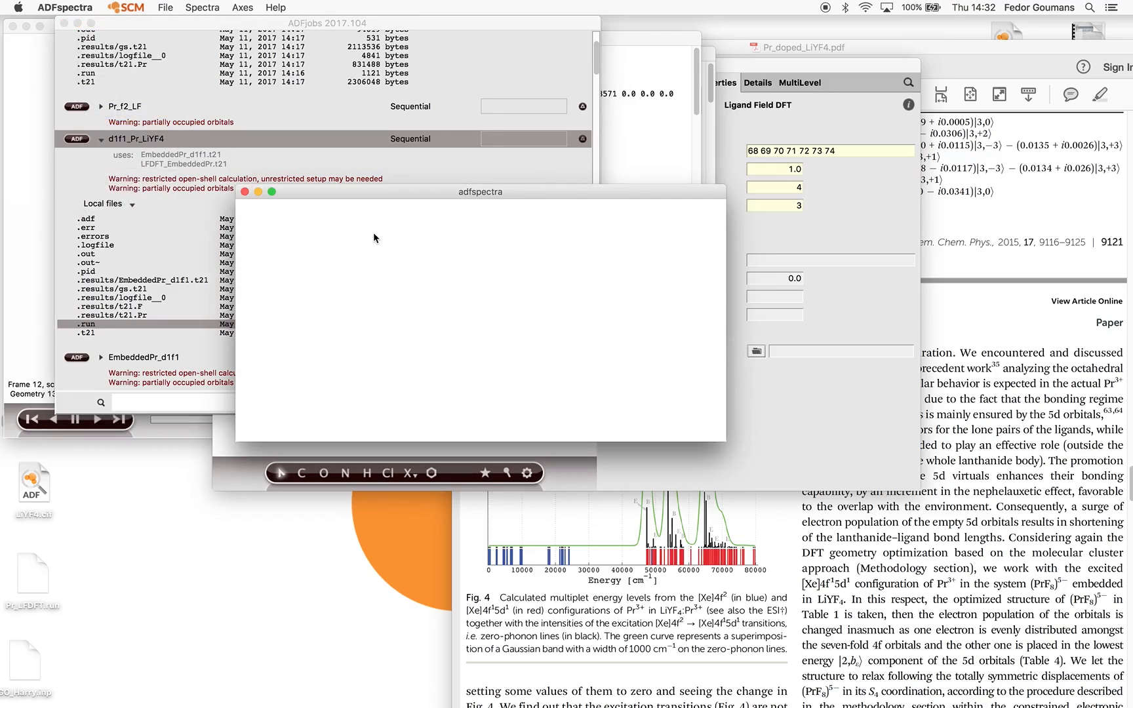
pyautogui.moveTo(452, 193); pyautogui.dragTo(462, 131)
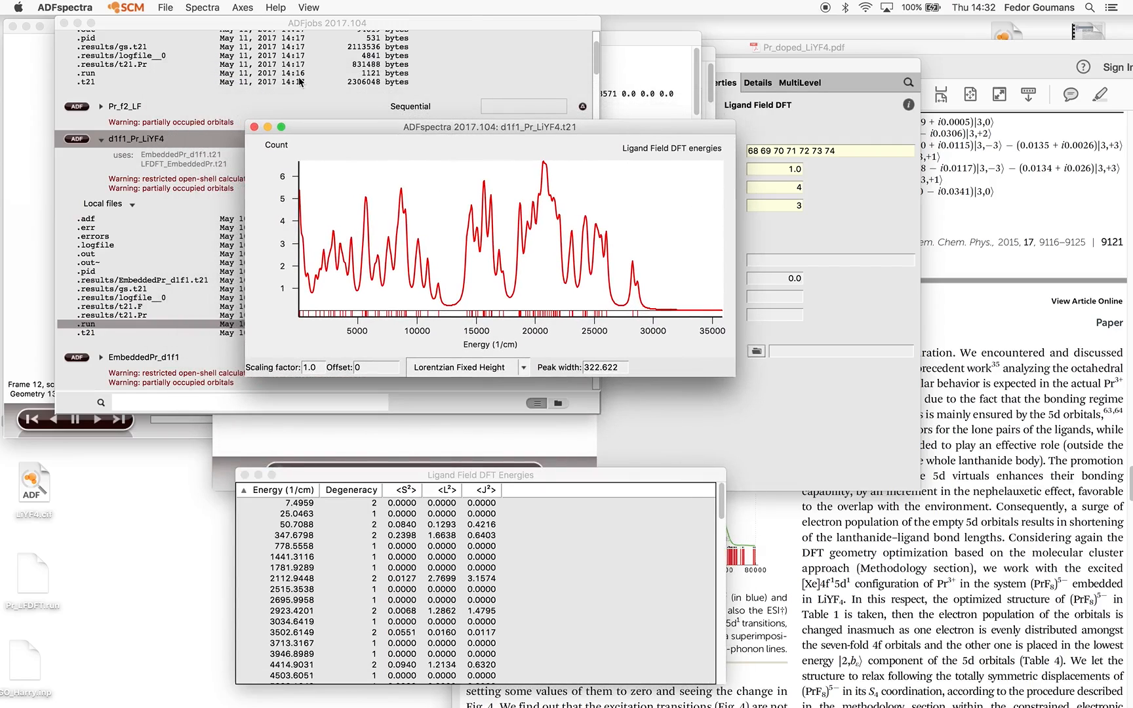
pyautogui.click(205, 7)
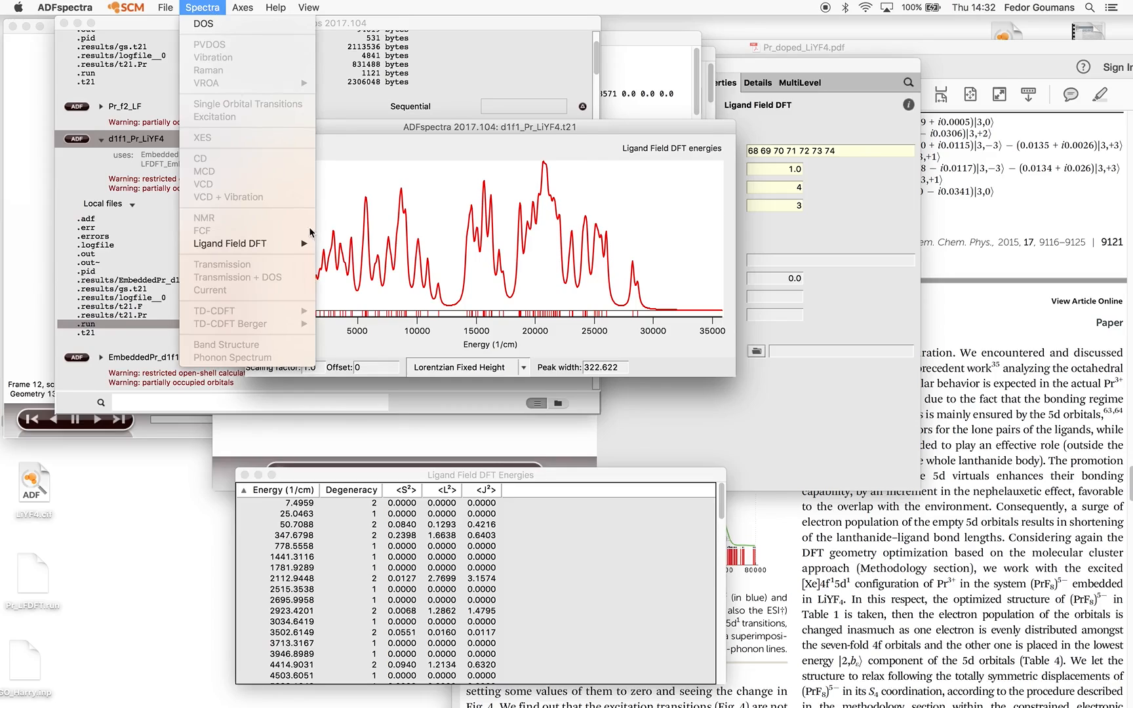
pyautogui.moveTo(273, 244)
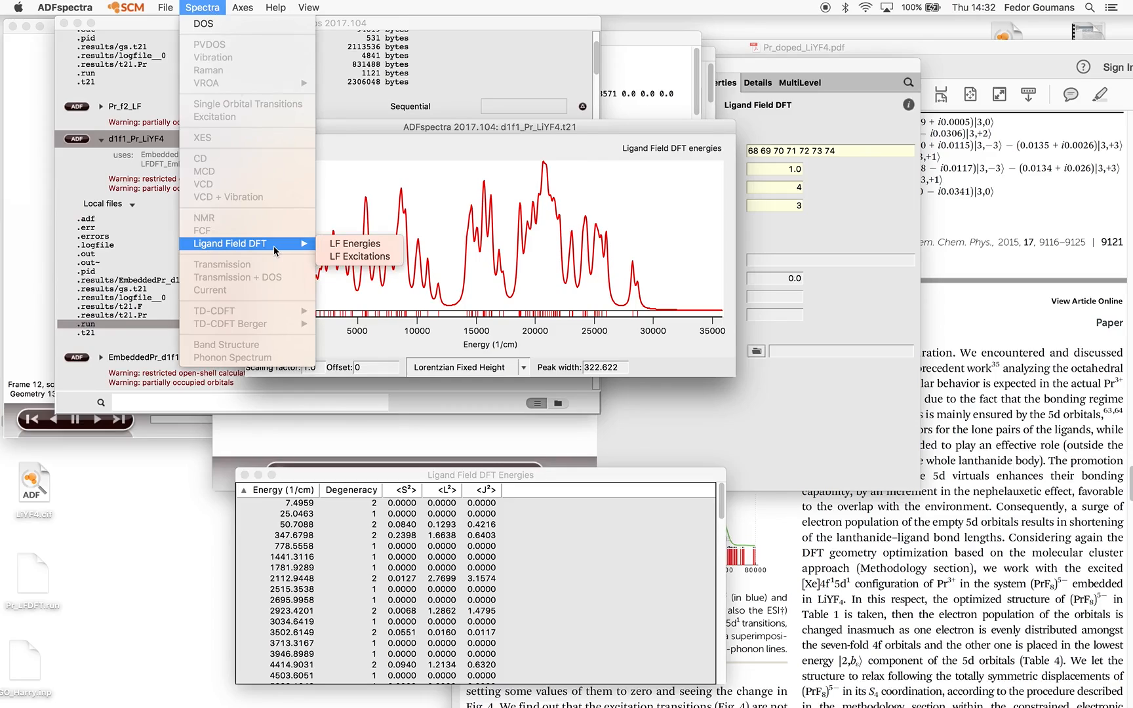
pyautogui.click(350, 256)
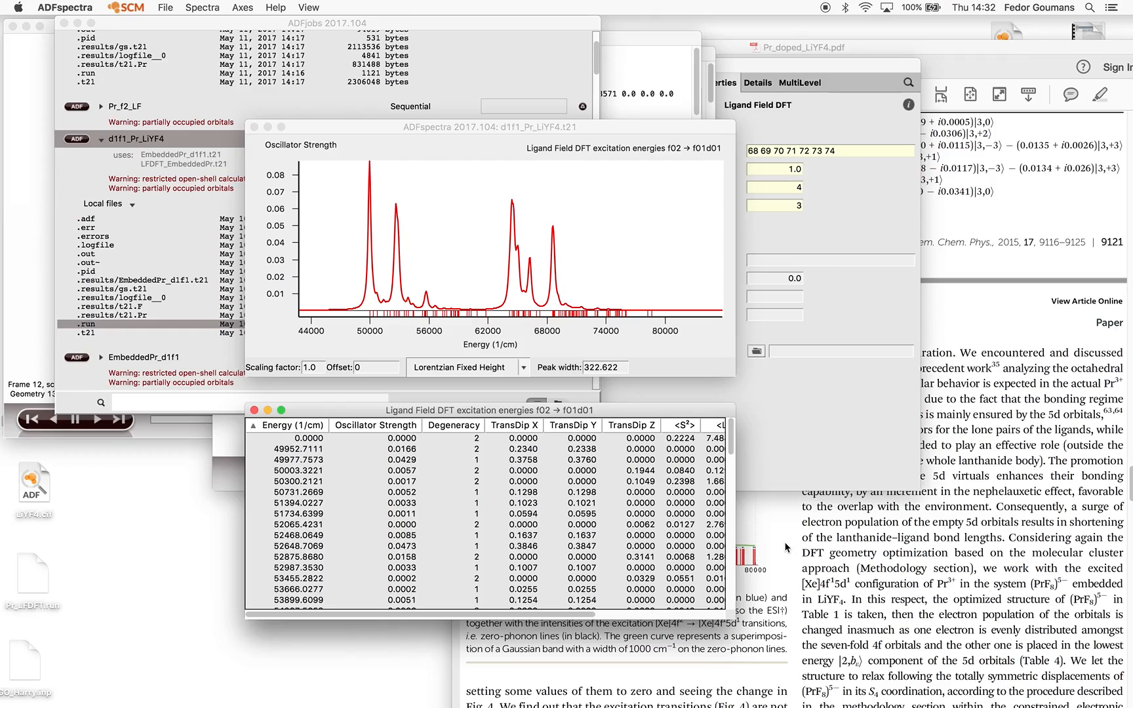
# Switch to the Pr_doped_LiYF4.pdf paper and place its Fig. 4 beside the calculated excitation spectrum for comparison
pyautogui.click(752, 62)
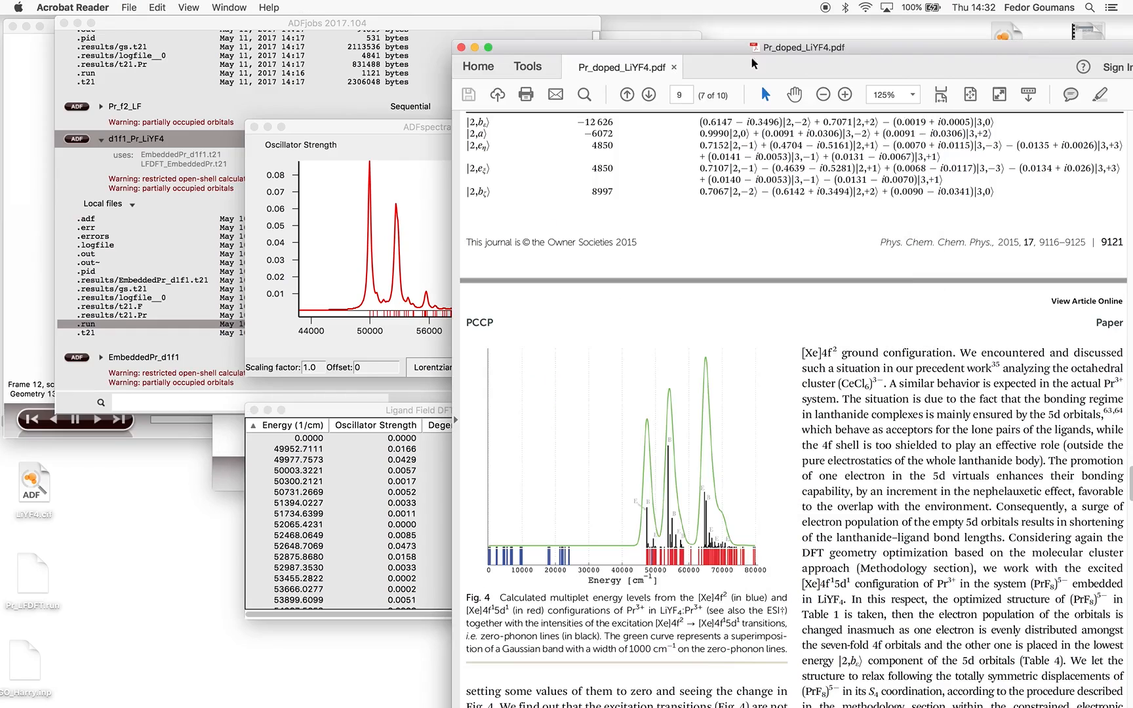
pyautogui.moveTo(722, 49); pyautogui.dragTo(813, 24)
pyautogui.scroll(-1, 902, 528)
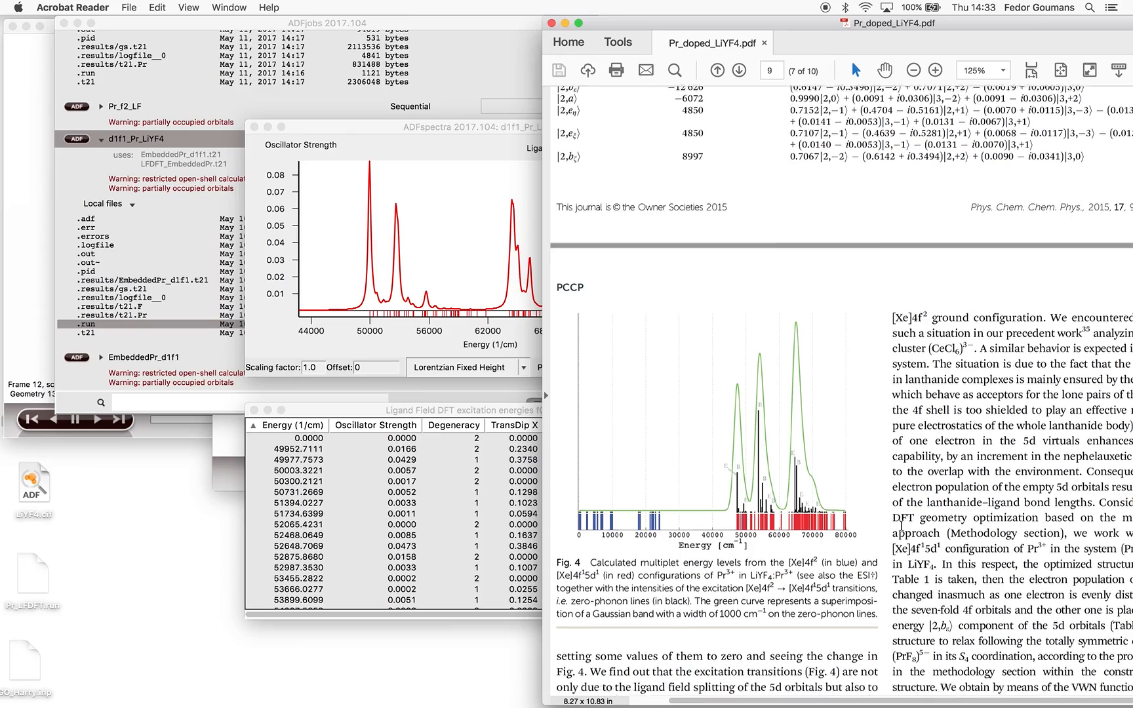
pyautogui.scroll(-5, 900, 525)
pyautogui.scroll(3, 901, 525)
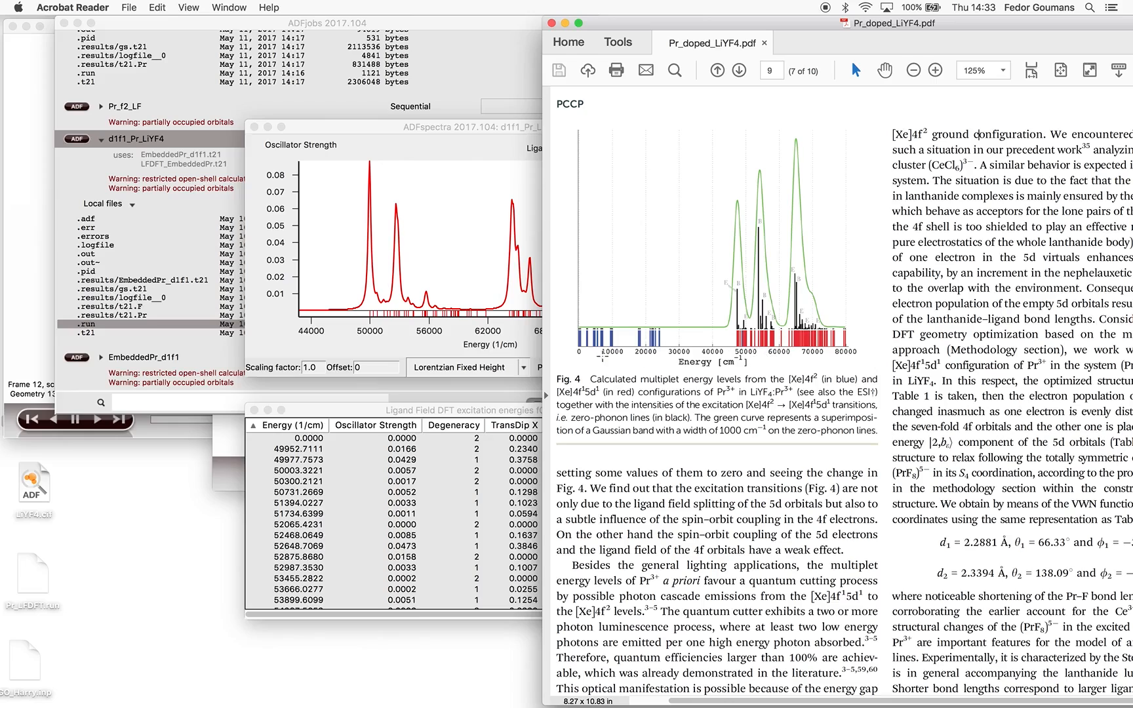
# Shift the ADFspectra window away from the paper's figure and set the spectrum's peak width to 500
pyautogui.moveTo(451, 131); pyautogui.dragTo(378, 131)
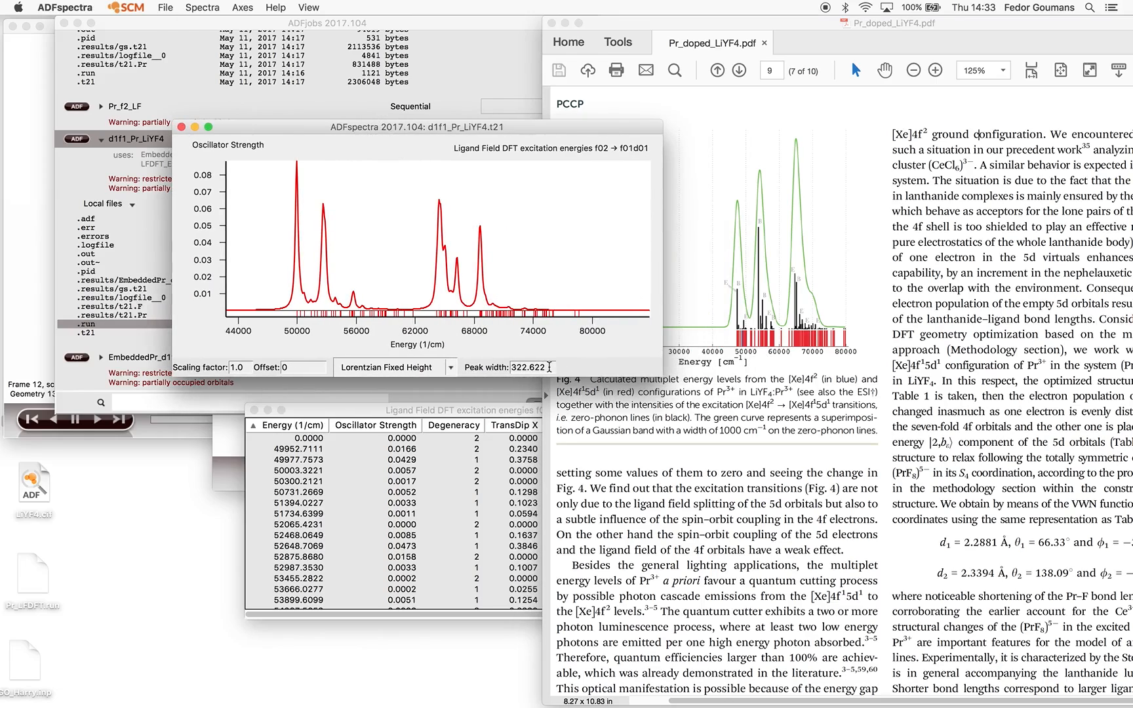
pyautogui.moveTo(550, 367); pyautogui.dragTo(482, 371)
pyautogui.write('500')
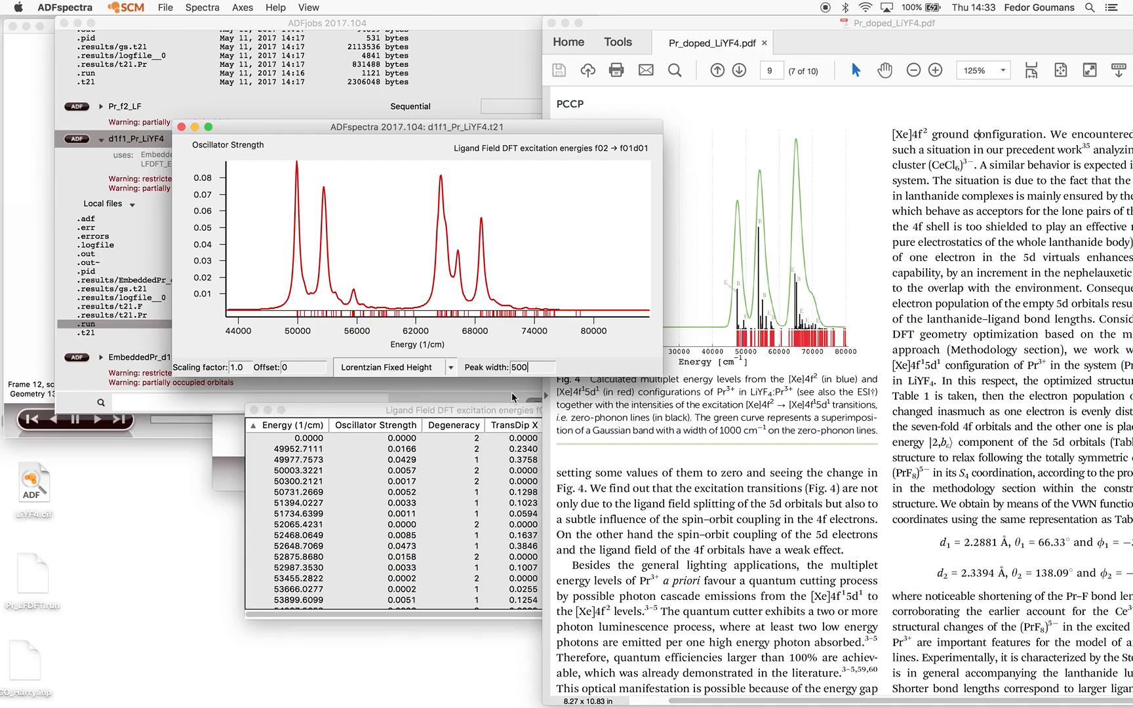